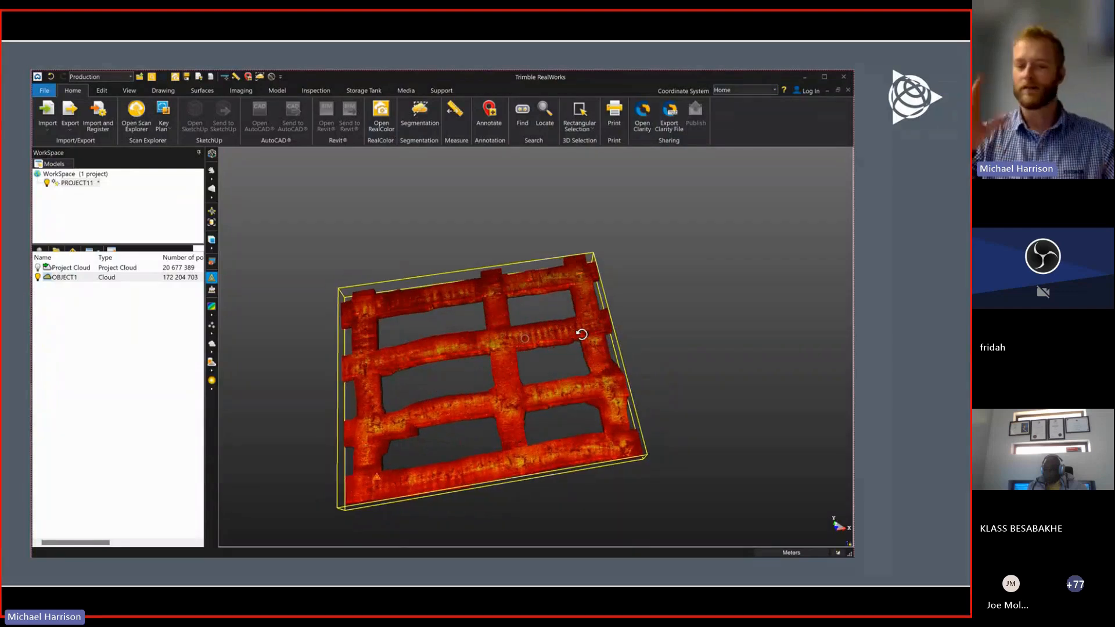
- Define a cutting plane through the OBJECT1 cloud by picking three points at the outer corners of the tunnel grid
left_click(203, 92)
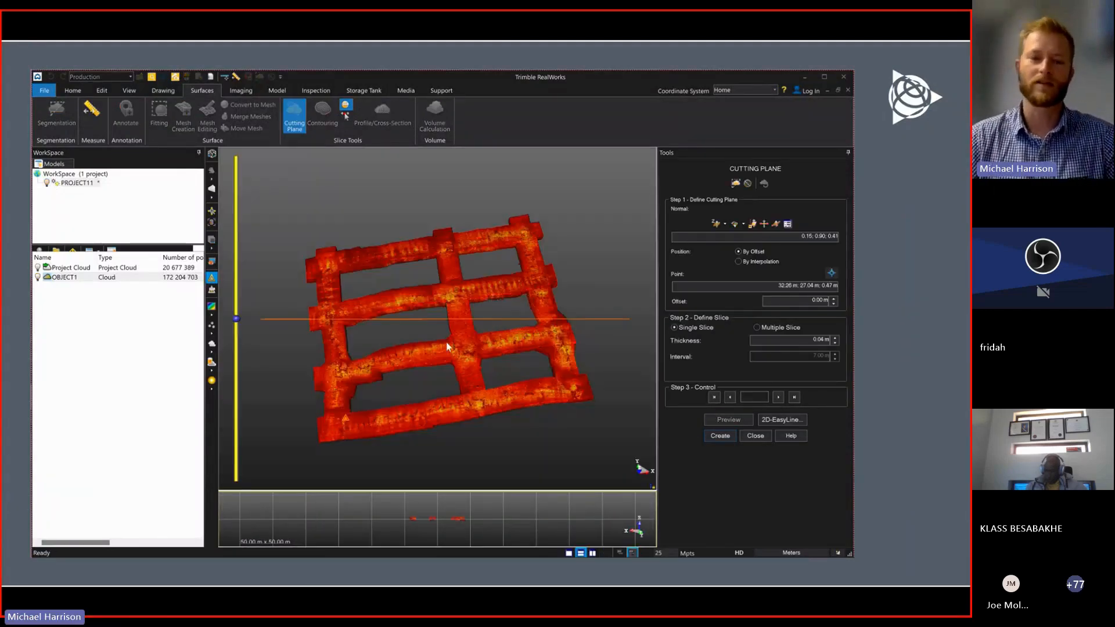
scroll(446, 341, "up", 4)
left_click_drag(450, 333, 443, 302)
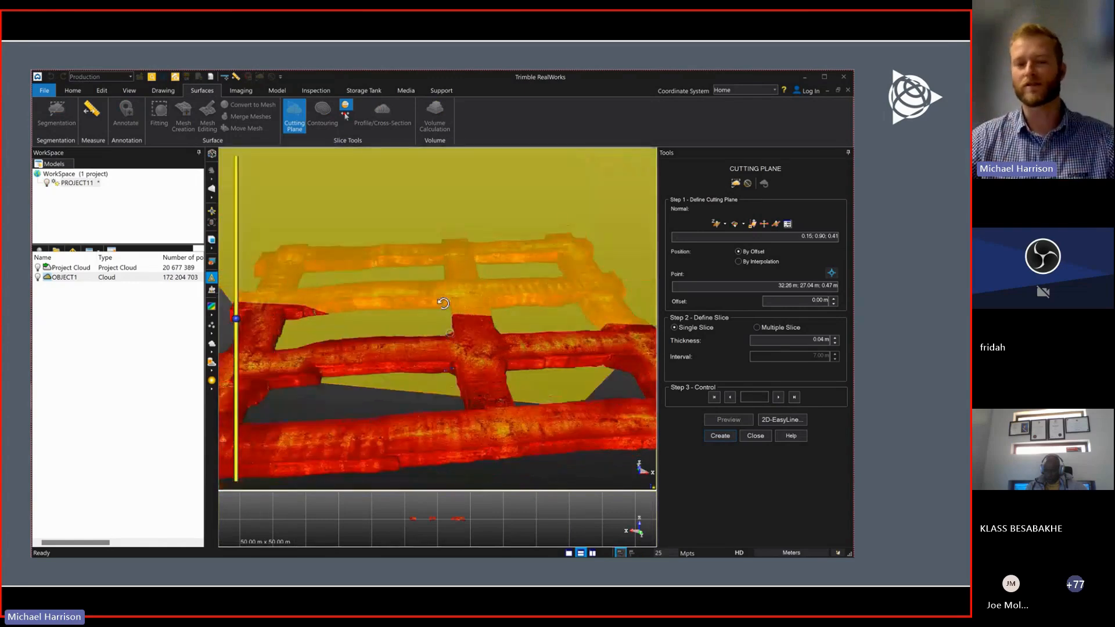
left_click(776, 224)
left_click(485, 276)
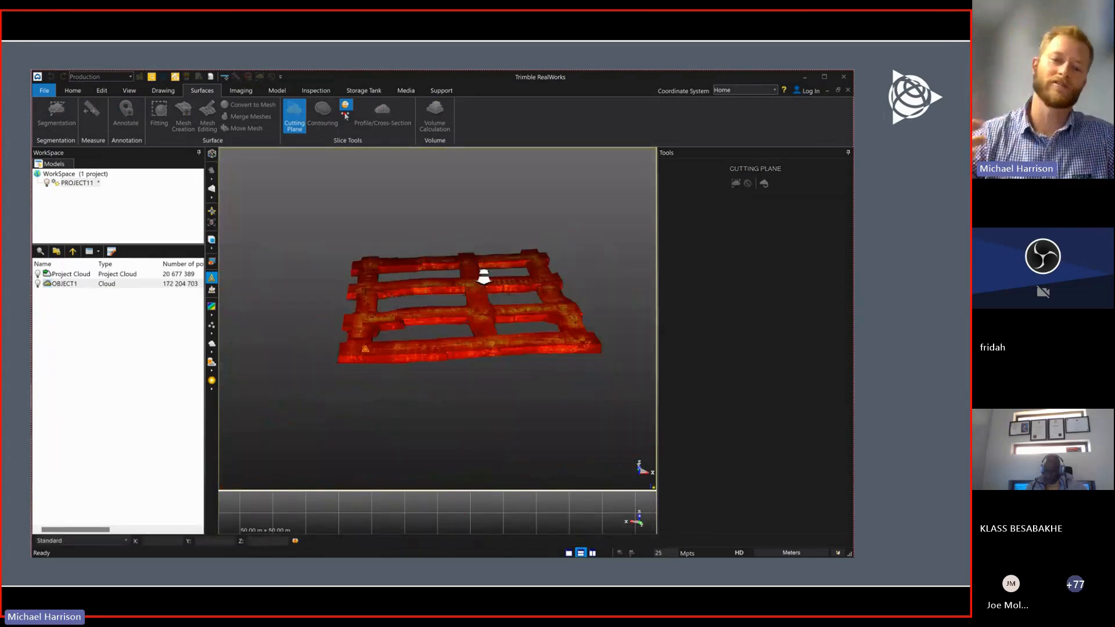
left_click_drag(485, 270, 314, 349)
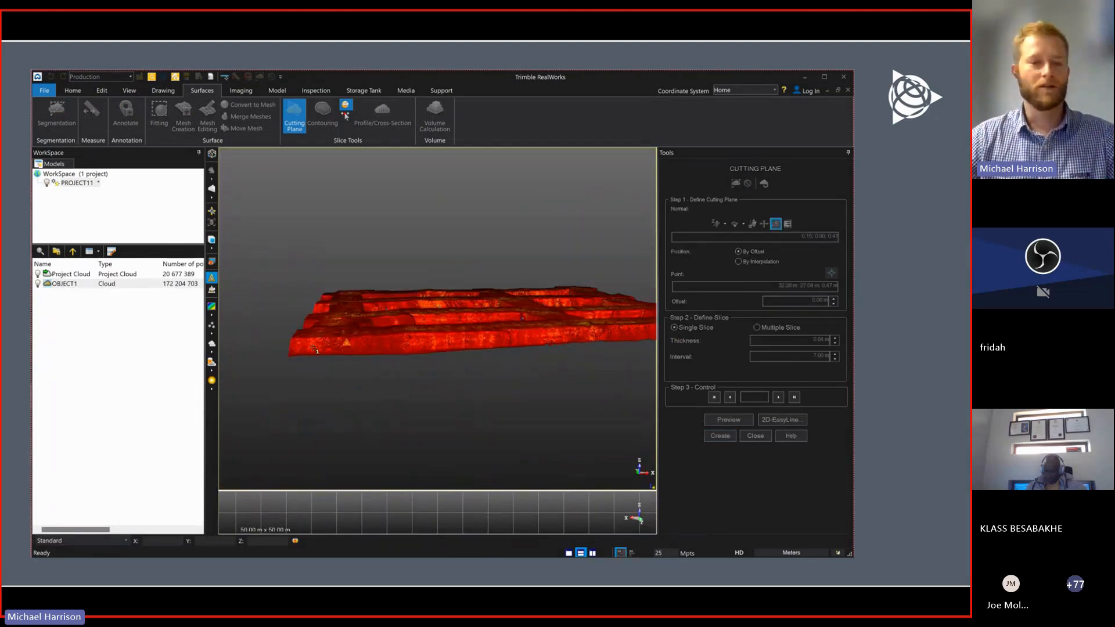
left_click(301, 347)
scroll(301, 347, "down", 3)
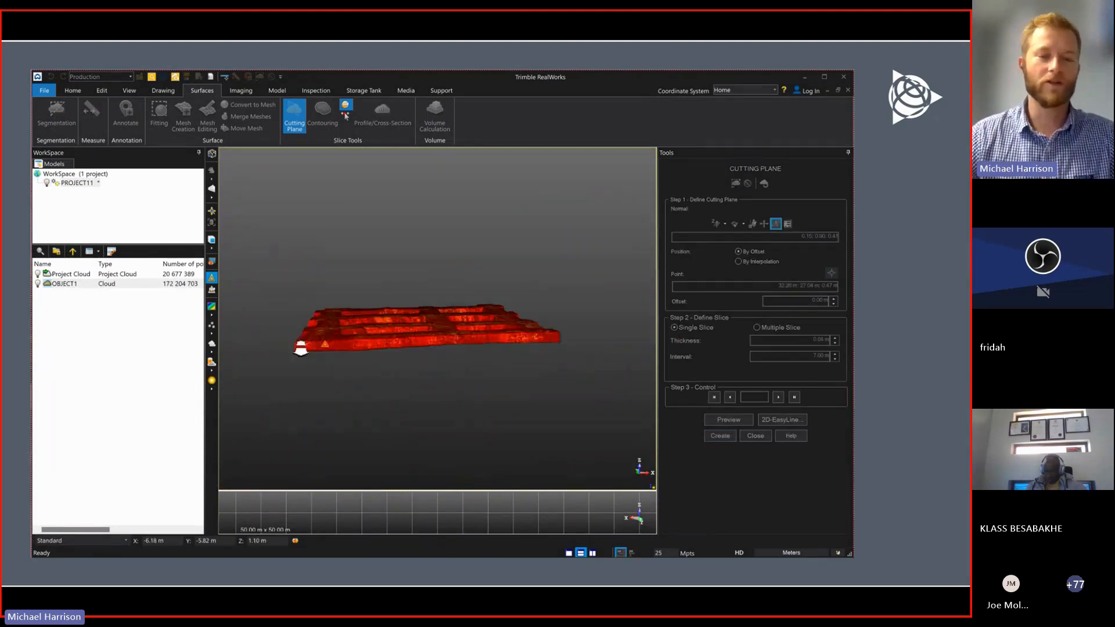
left_click(552, 341)
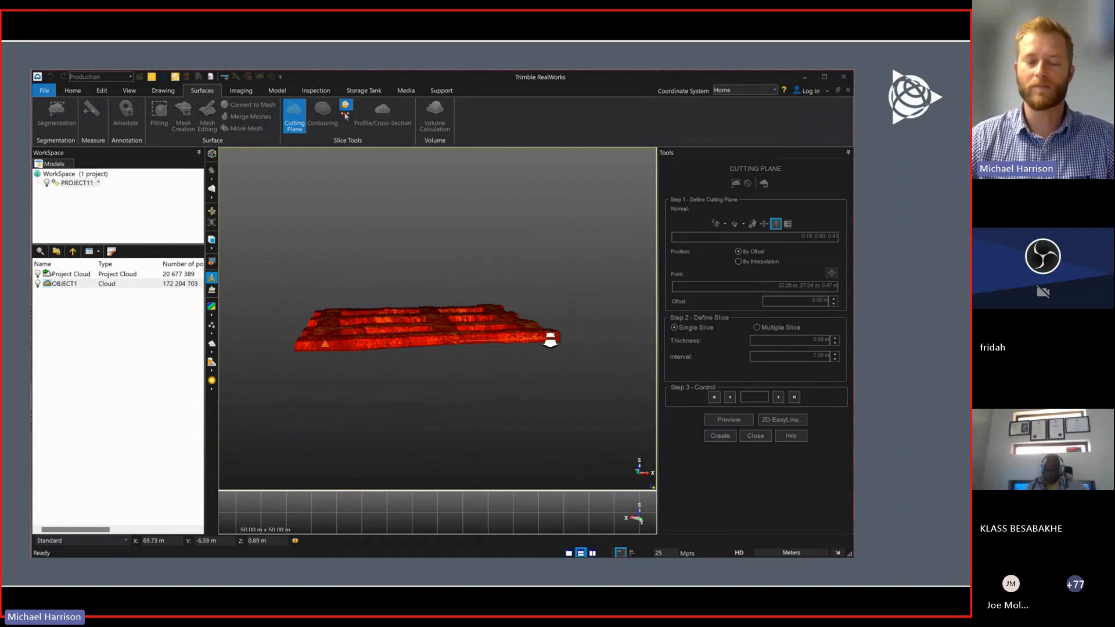
mouse_move(550, 340)
left_mouse_down()
mouse_move(441, 342)
mouse_move(547, 348)
left_mouse_up()
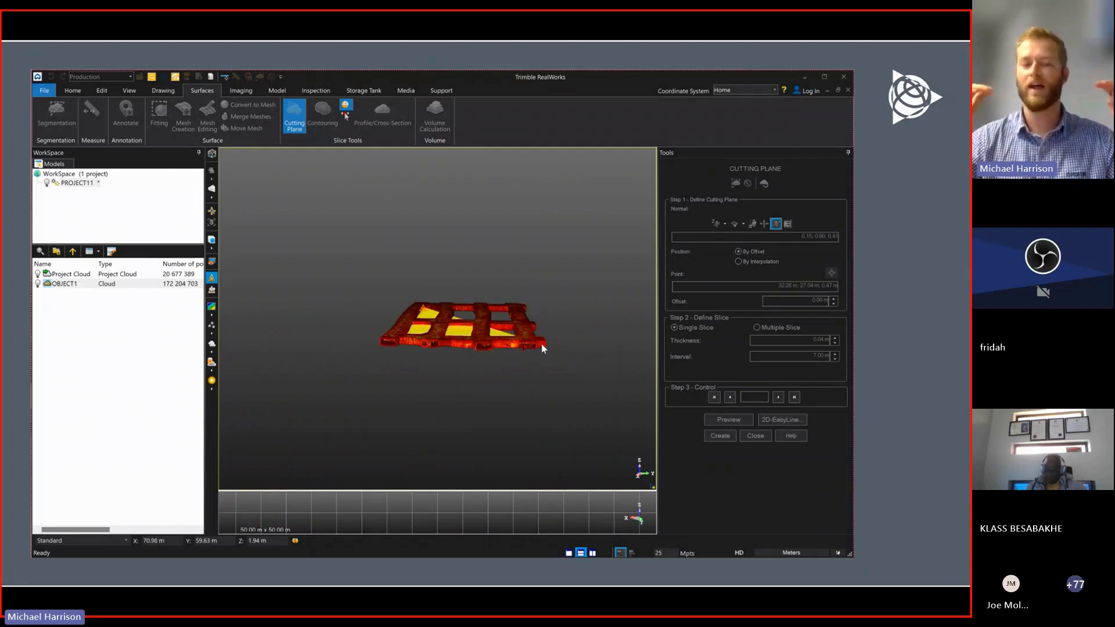
left_click(541, 346)
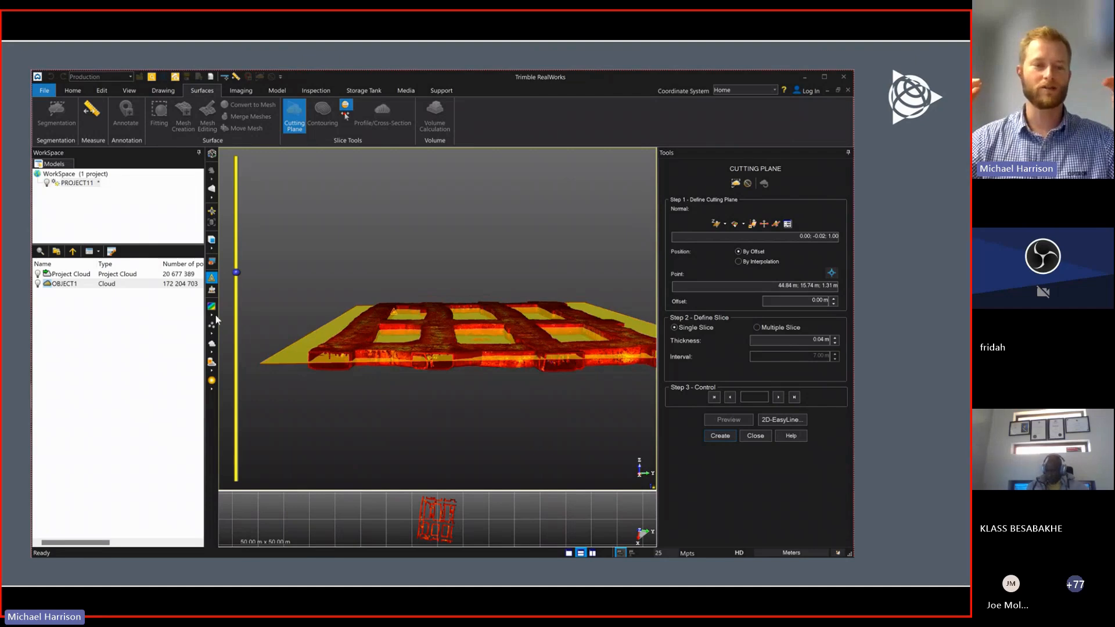
- Lower the cutting plane along its normal to slightly below an offset of about -0.18 m
left_click_drag(236, 276, 233, 283)
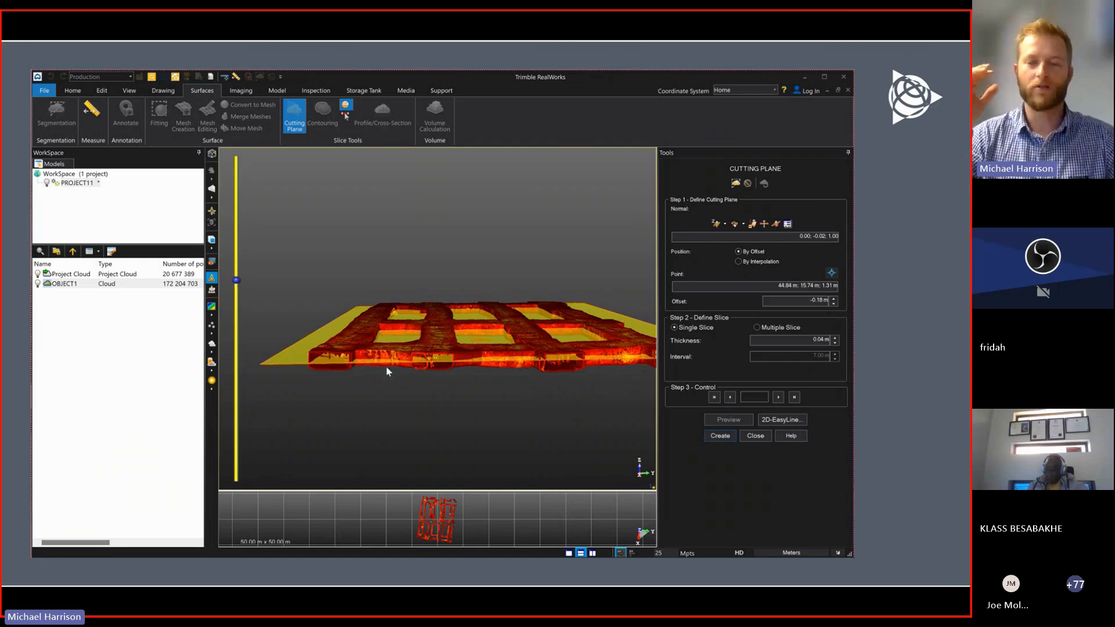
mouse_move(385, 368)
left_mouse_down()
mouse_move(450, 340)
mouse_move(458, 372)
mouse_move(511, 334)
mouse_move(603, 346)
mouse_move(398, 316)
mouse_move(496, 301)
left_mouse_up()
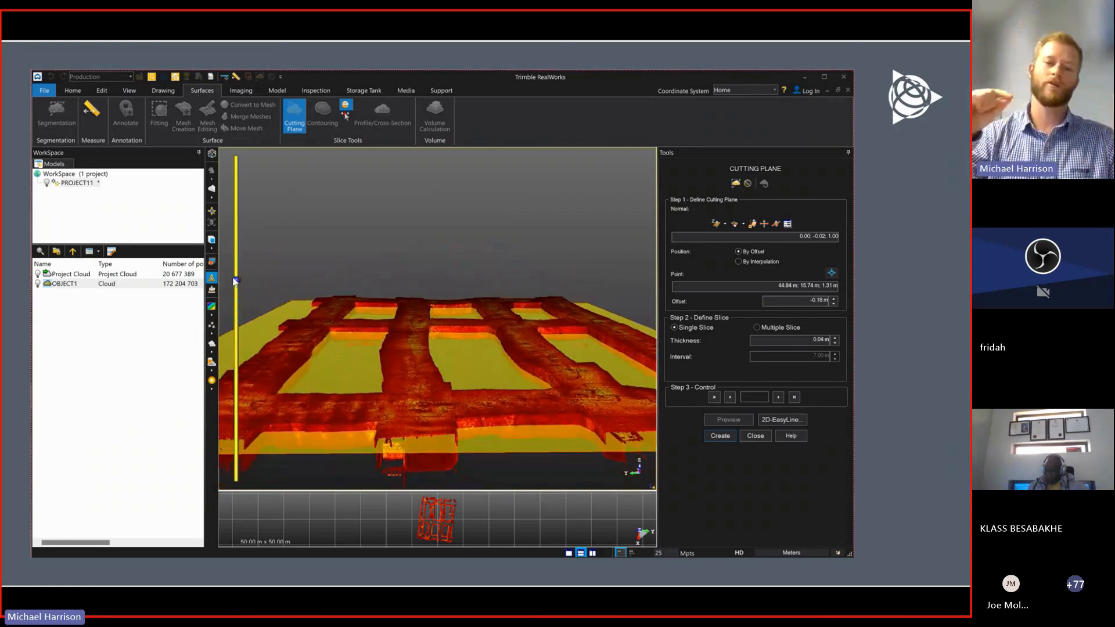
left_click_drag(237, 283, 235, 293)
scroll(357, 349, "down", 5)
left_click_drag(418, 349, 356, 336)
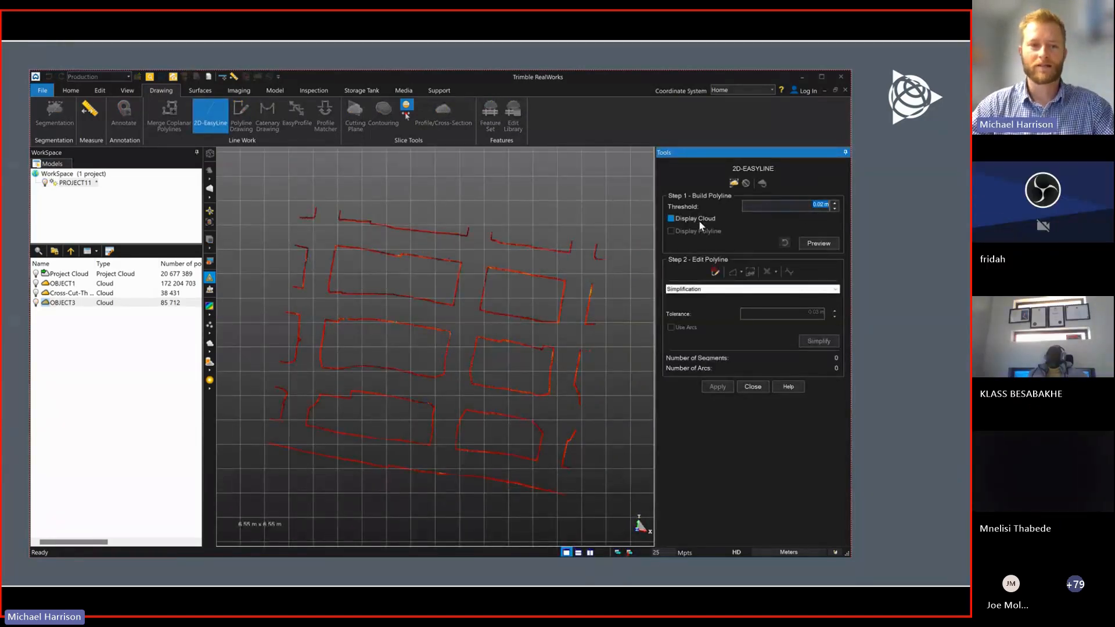
- Hide the slice cloud and preview the 2D-EasyLine polylines with a threshold of 0.02 m
left_click(751, 221)
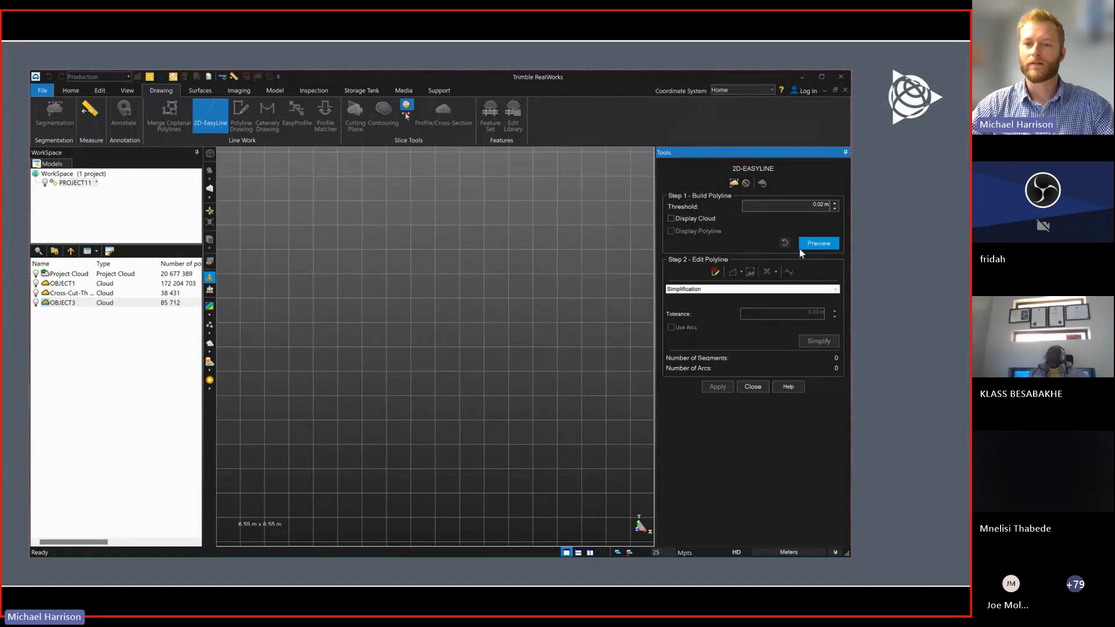
scroll(460, 307, "down", 5)
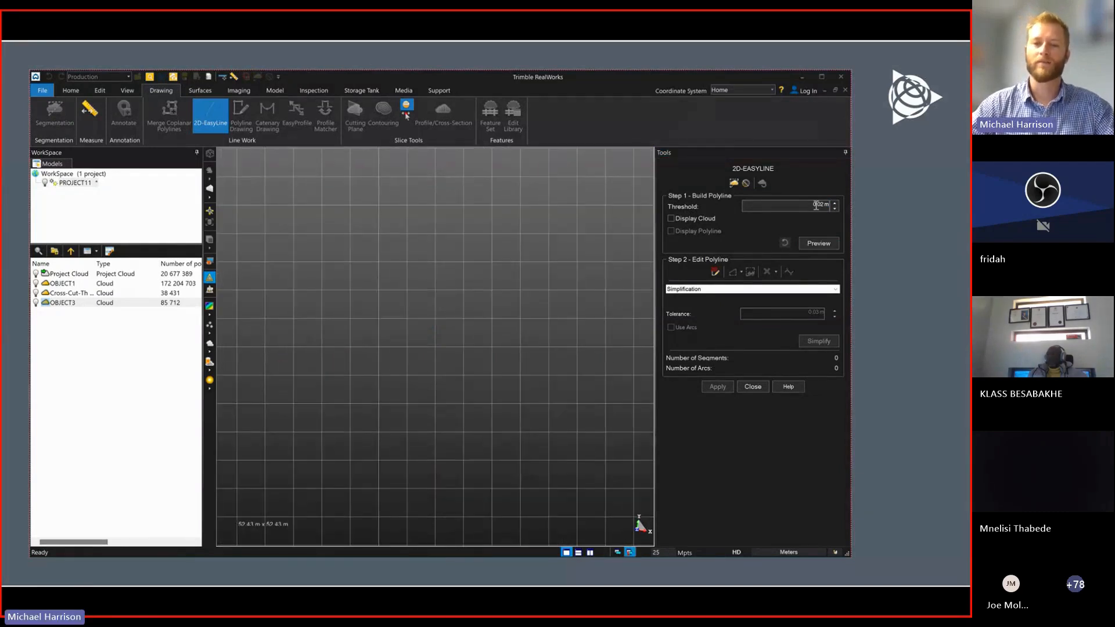
left_click(819, 243)
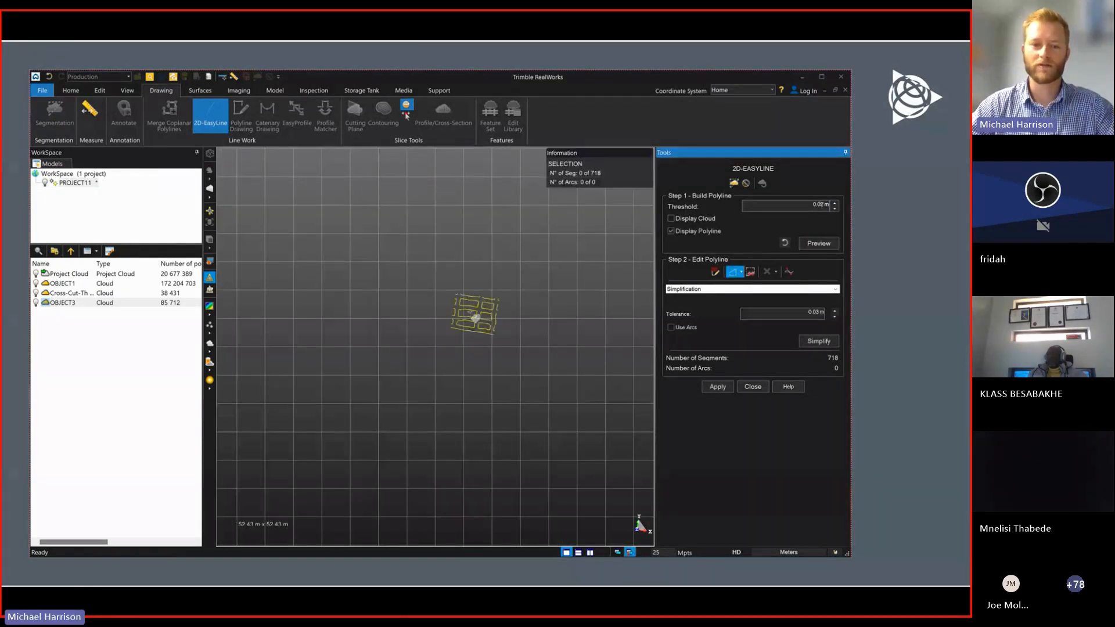
- Show the slice cloud briefly to compare it with the generated polylines, leaving only the polylines displayed
scroll(478, 318, "up", 2)
left_click(672, 218)
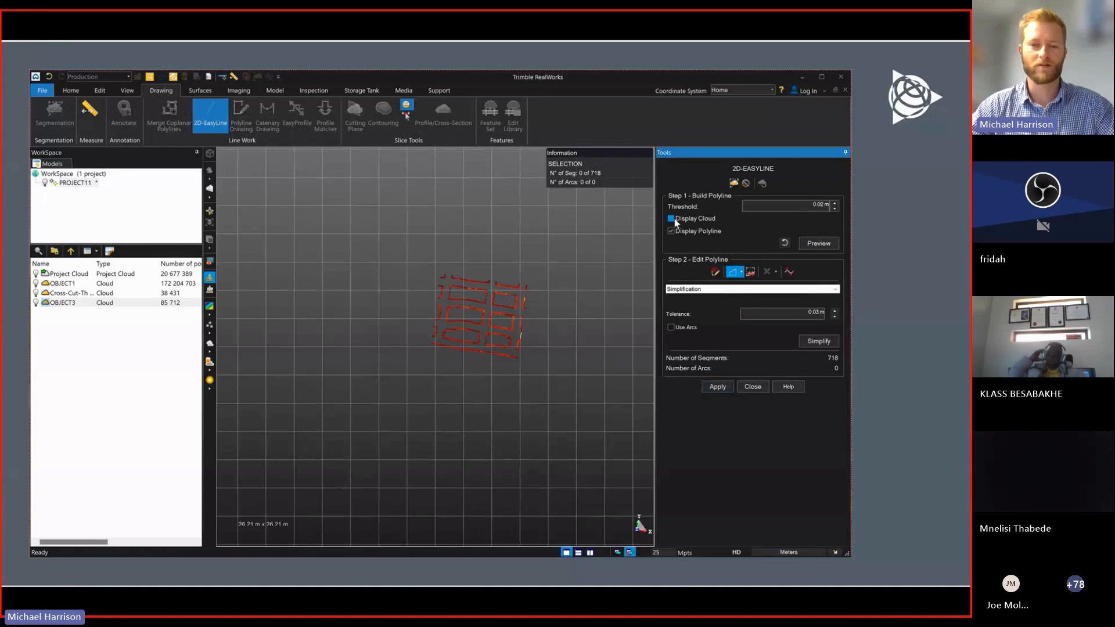
scroll(522, 325, "up", 4)
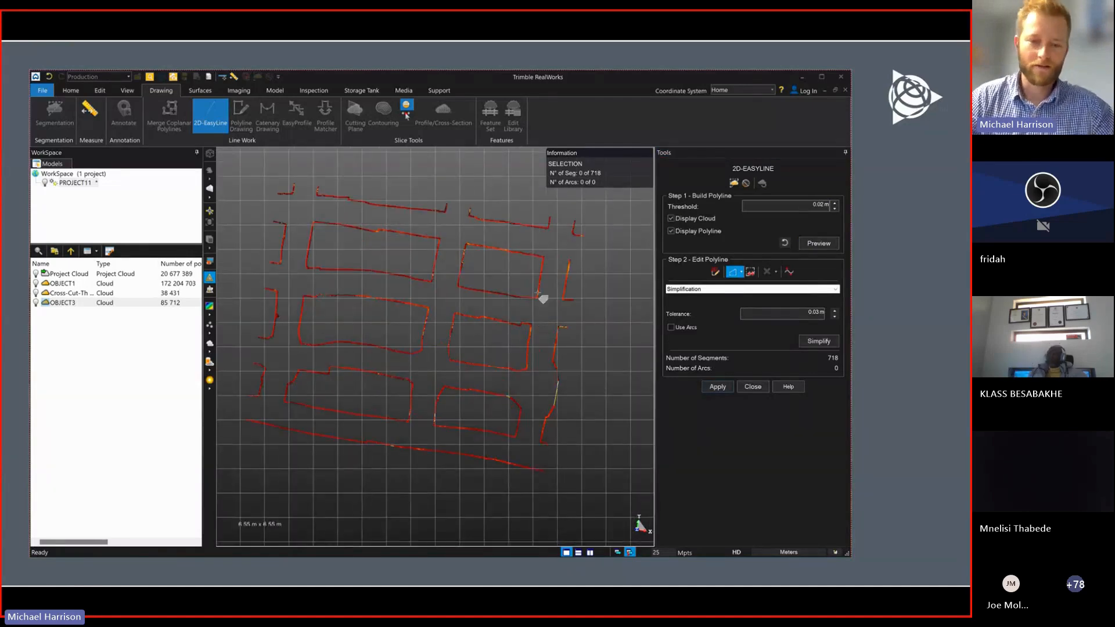
left_click(671, 218)
scroll(516, 331, "up", 3)
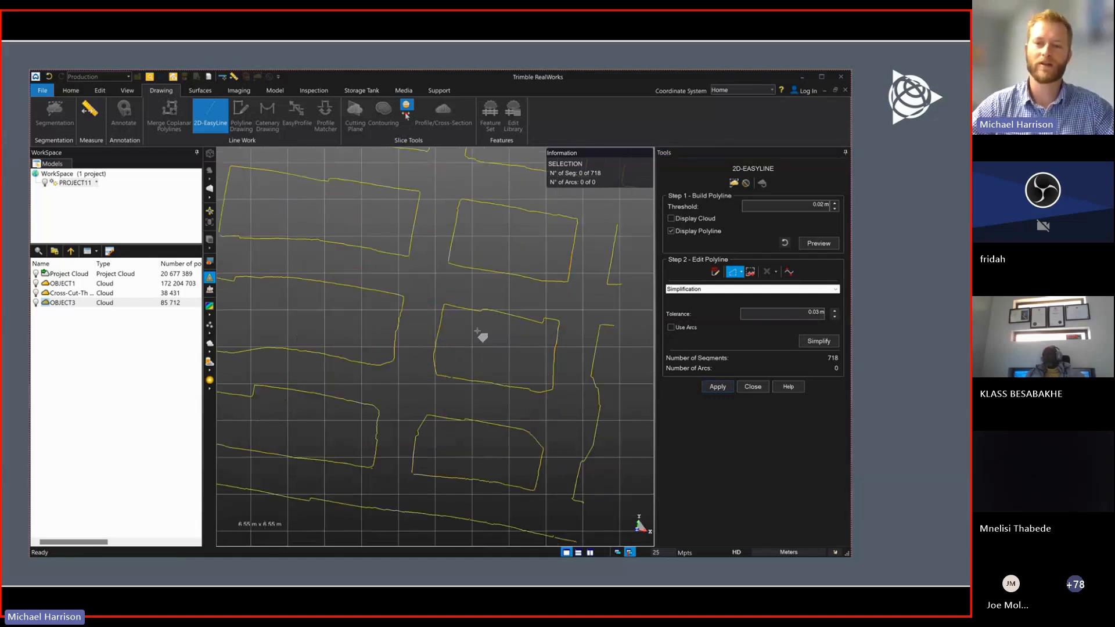
- Draw a short line closing the gap in the lower edge of the middle pillar in the eastern column, and leave the drawing tool
scroll(490, 369, "up", 3)
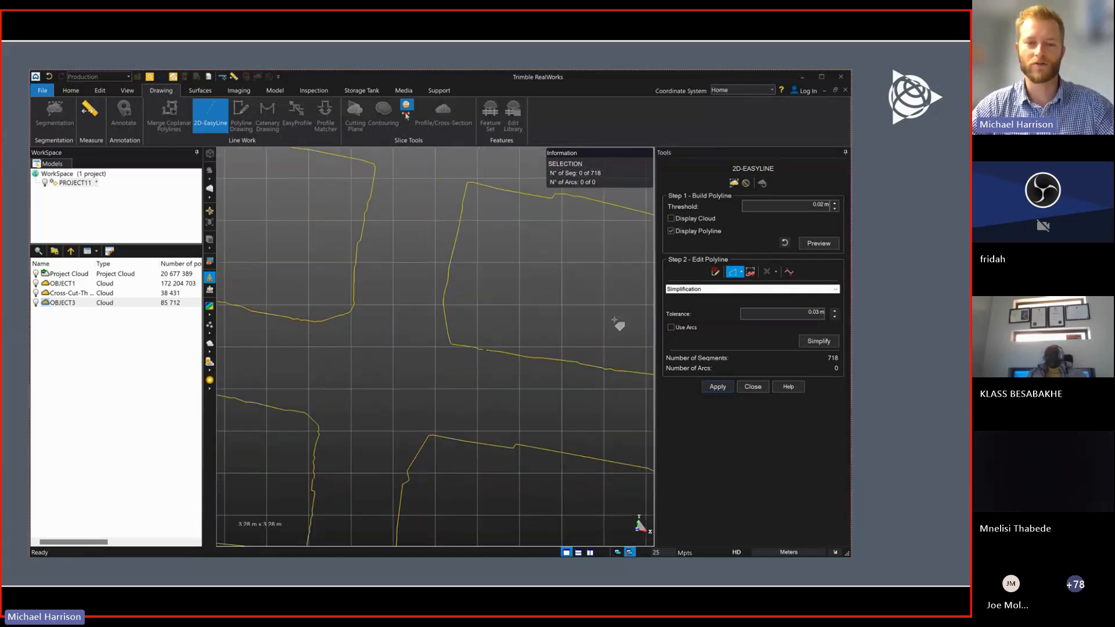
left_click(714, 272)
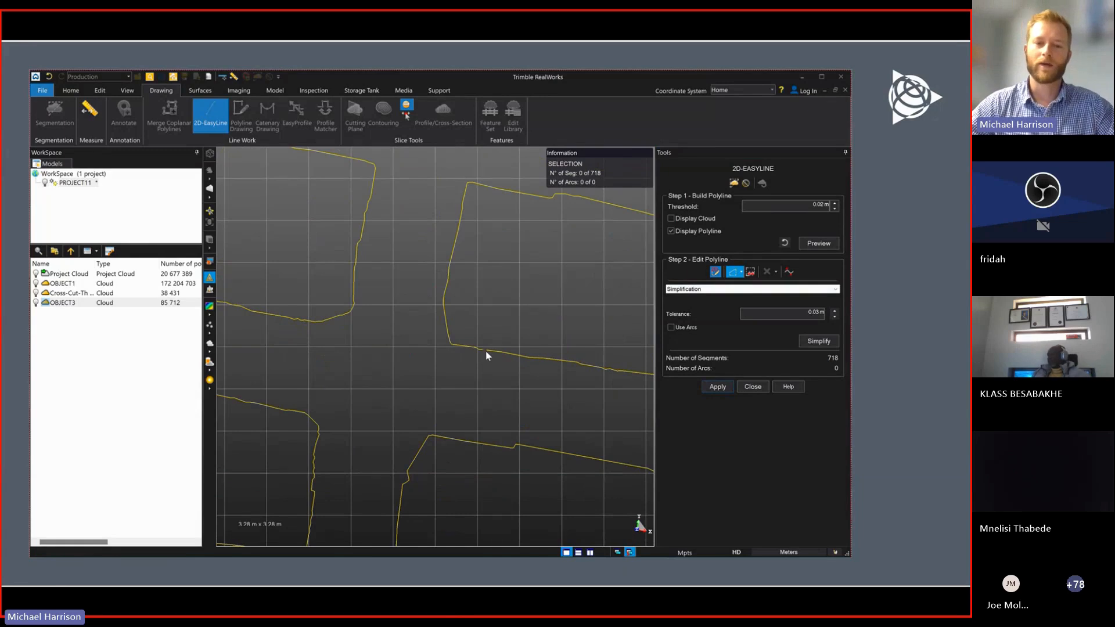
scroll(487, 355, "up", 6)
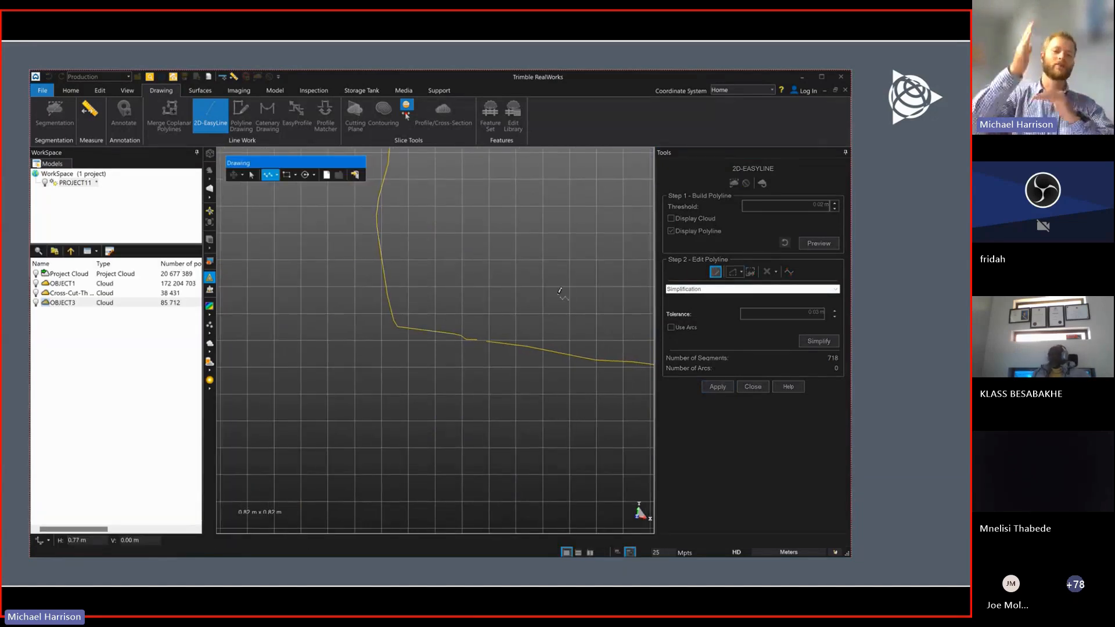
scroll(475, 335, "up", 2)
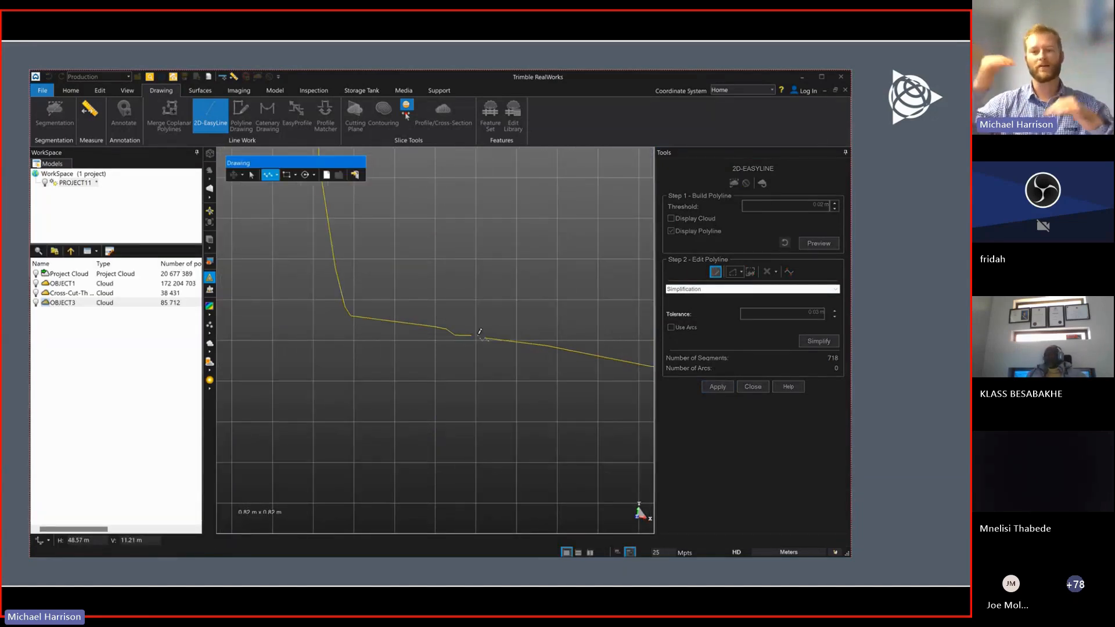
left_click(474, 336)
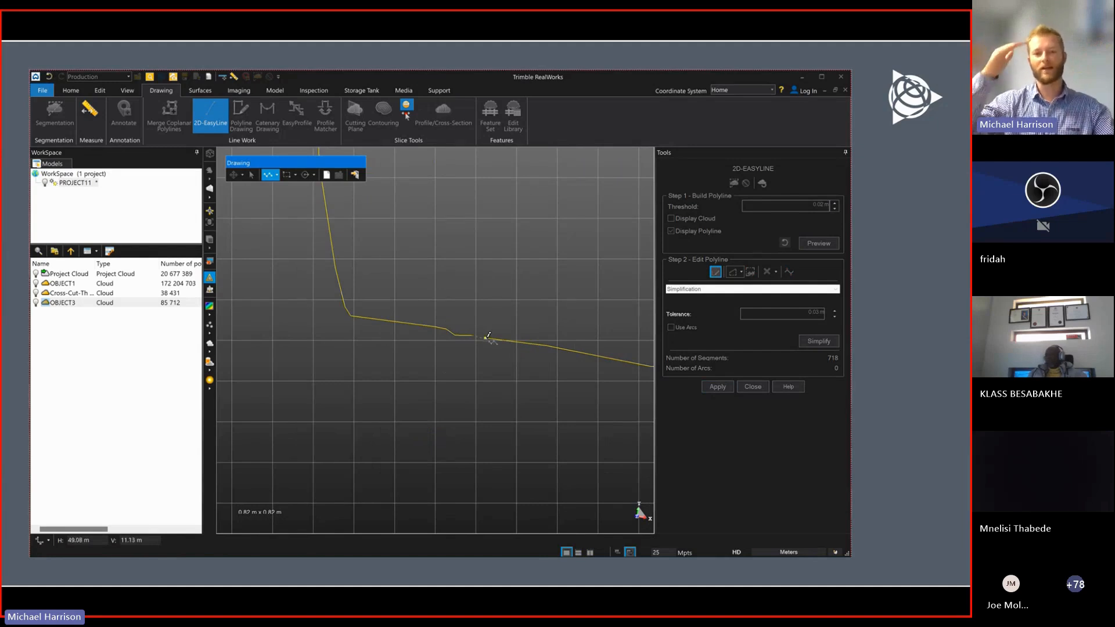
scroll(497, 365, "down", 2)
right_click(495, 369)
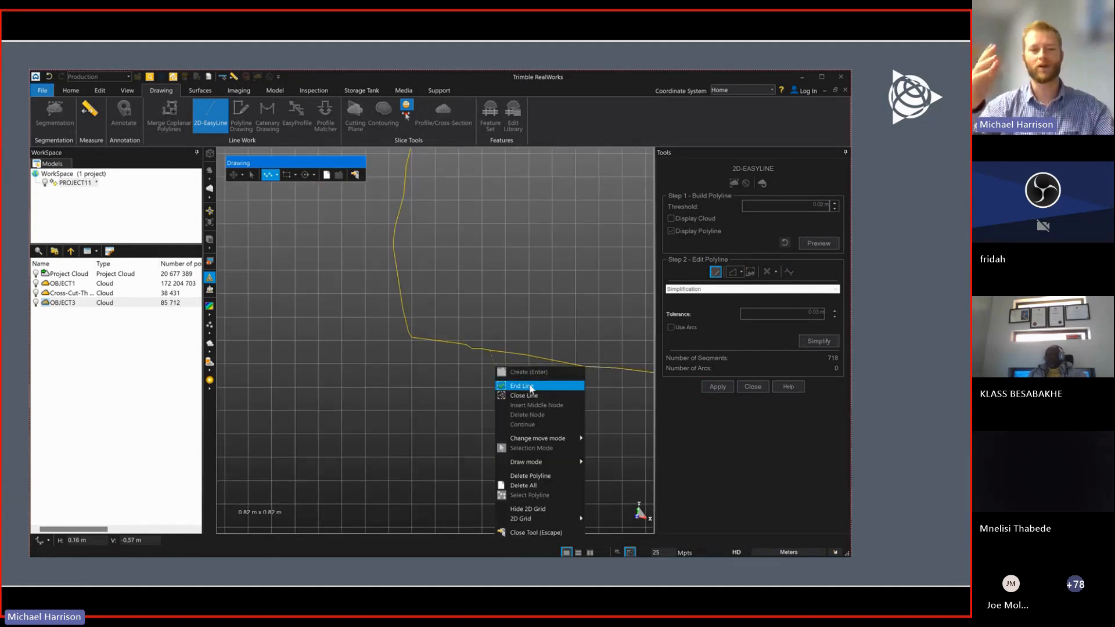
left_click(526, 386)
scroll(498, 370, "down", 8)
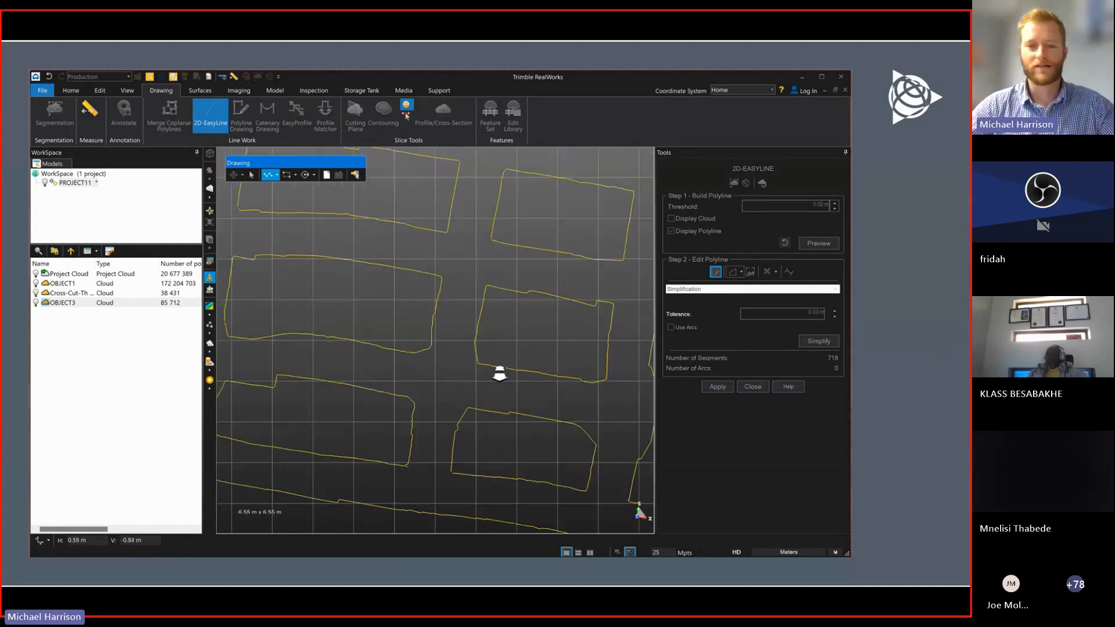
scroll(385, 467, "up", 5)
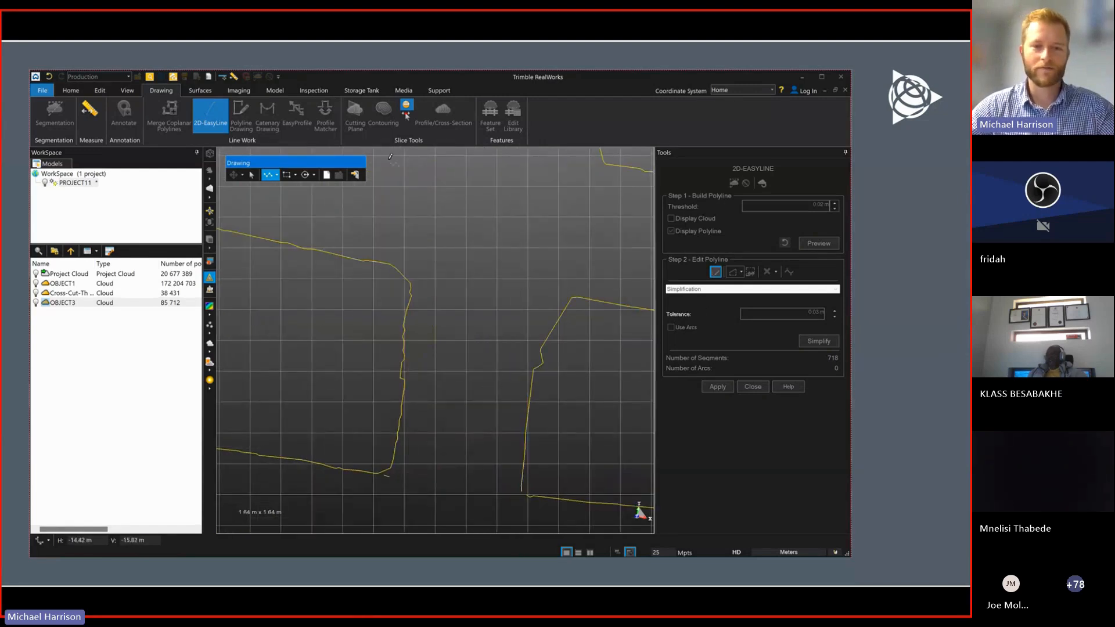
left_click(357, 176)
- Fence the stray segment below the lower-right corner of the southwestern pillar outline with a polygon selection and delete it
left_click(734, 273)
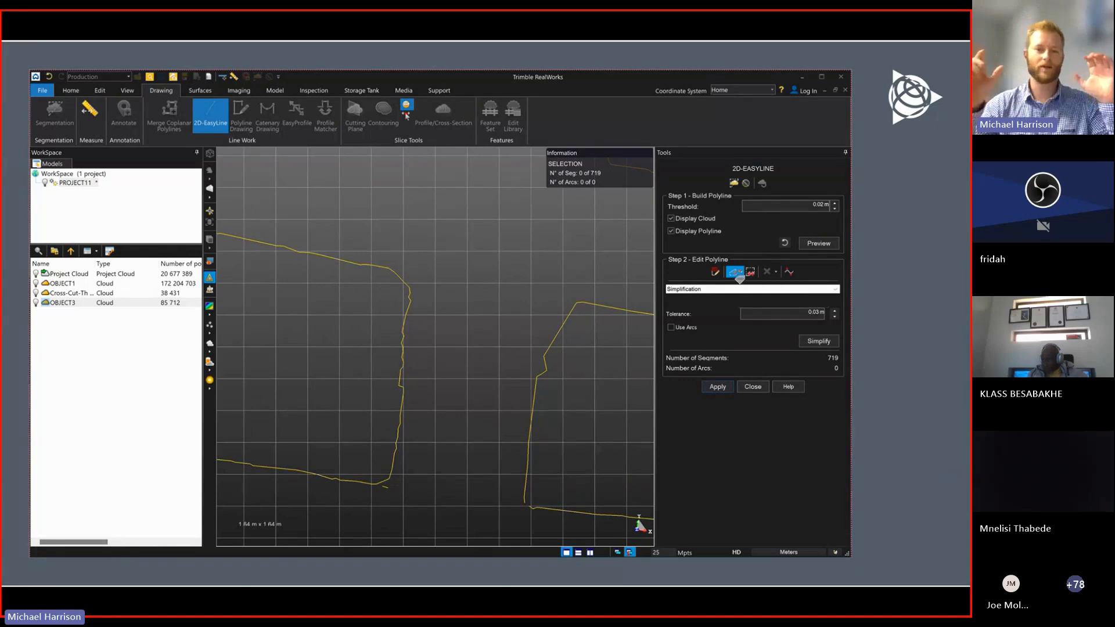
scroll(401, 487, "up", 2)
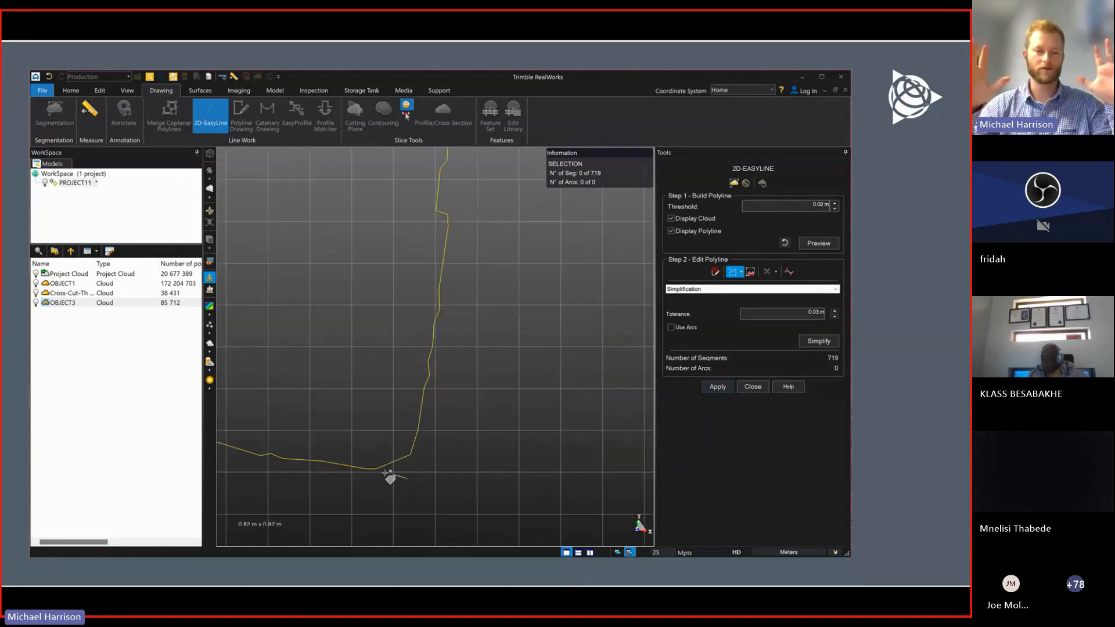
left_click_drag(387, 476, 389, 476)
left_click(387, 483)
left_click(395, 468)
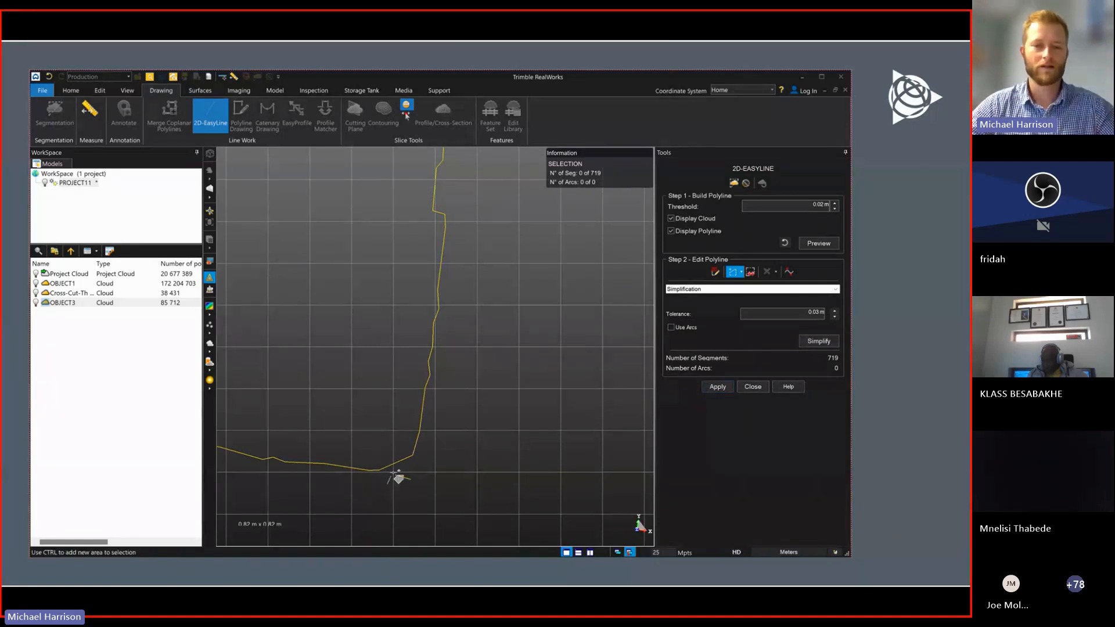
left_click(421, 466)
left_click(430, 476)
right_click(431, 482)
left_click(453, 493)
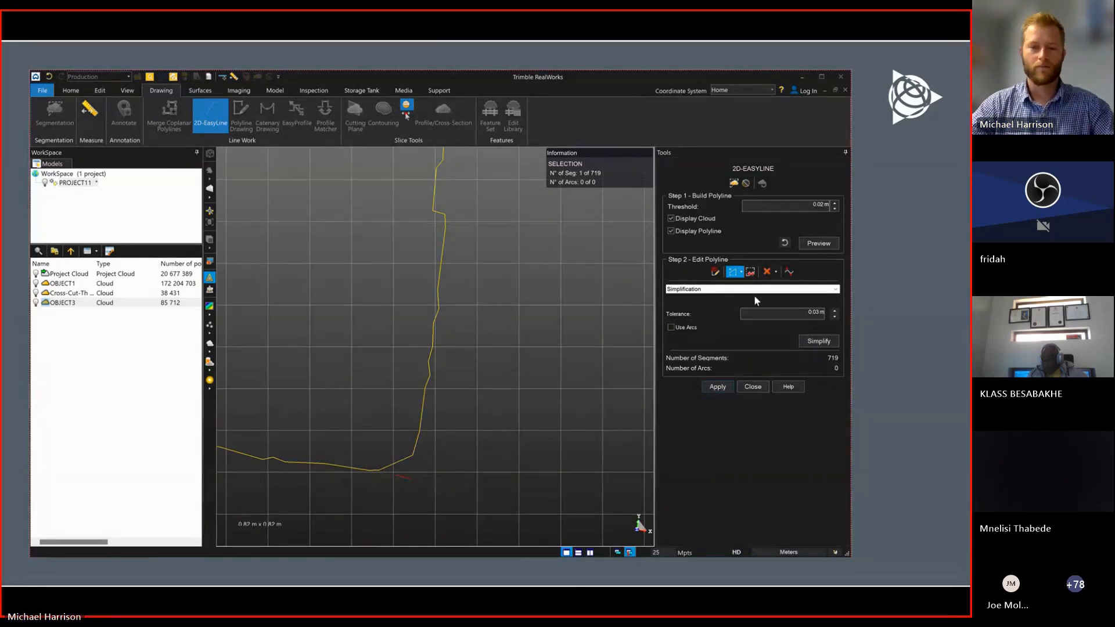
left_click(767, 271)
- Fence the stray segments around the kink in the western wall line with a polygon selection and delete them
scroll(508, 405, "down", 6)
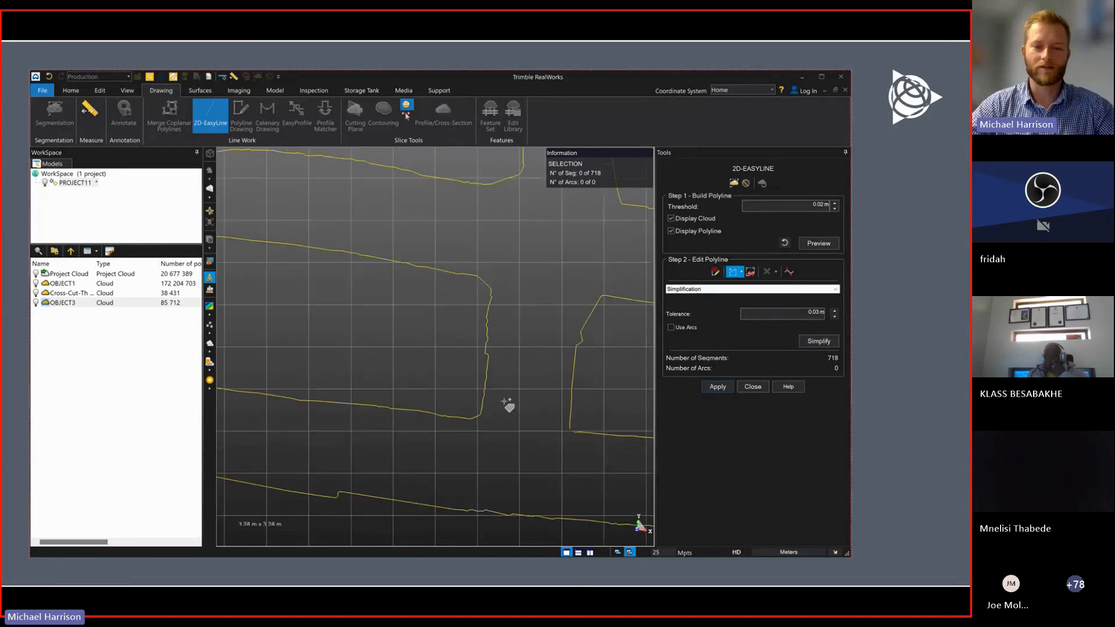
scroll(507, 406, "down", 2)
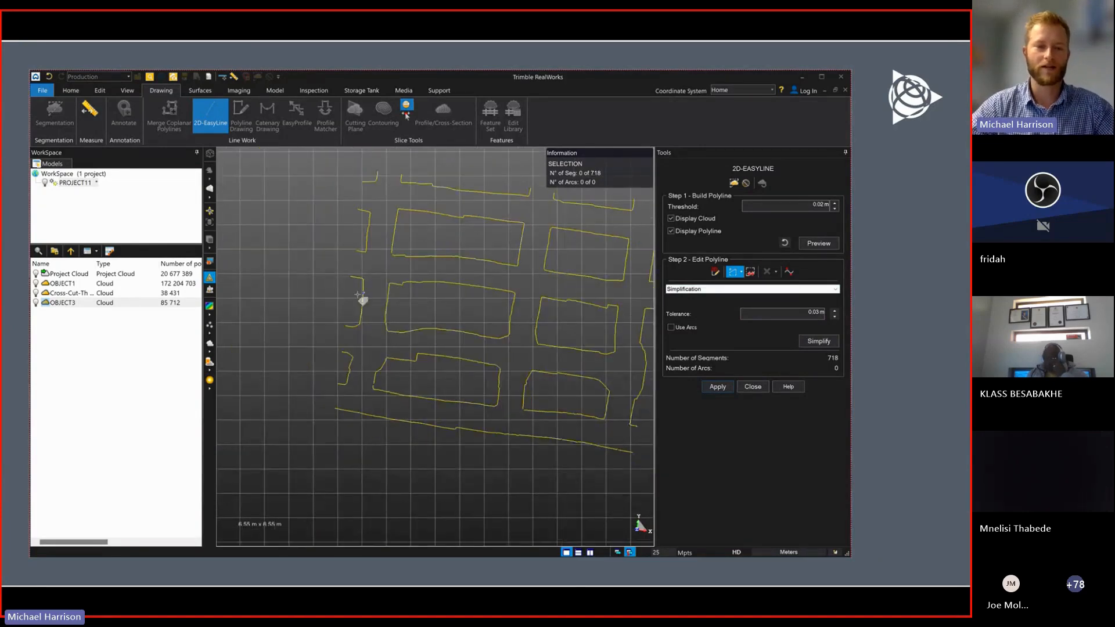
scroll(348, 316, "up", 5)
scroll(348, 317, "up", 4)
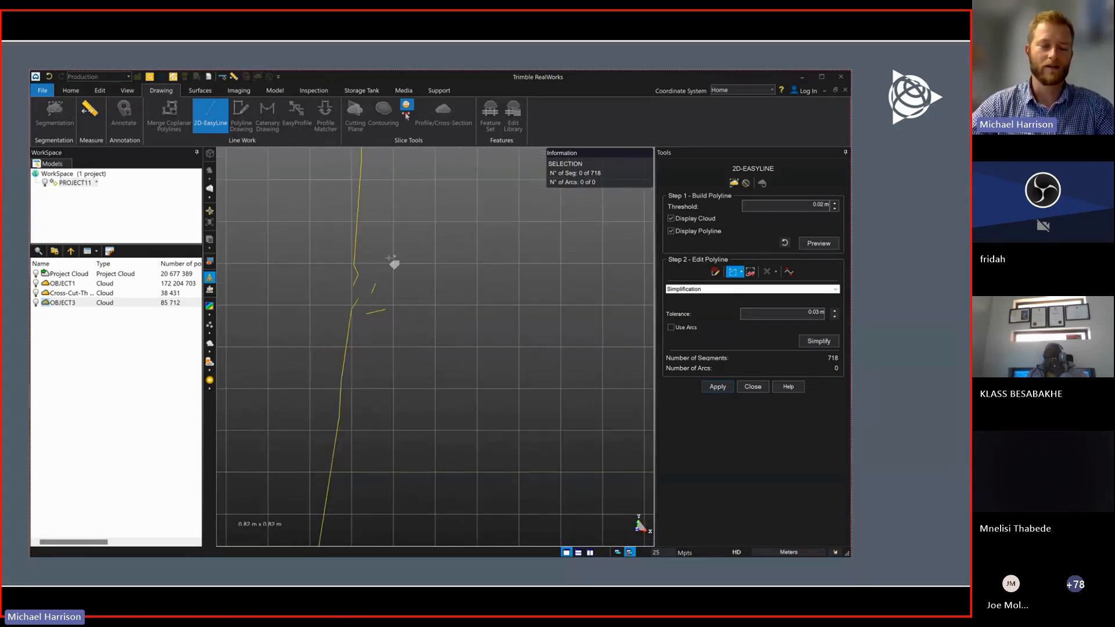
left_click(379, 266)
left_click(349, 274)
left_click(347, 300)
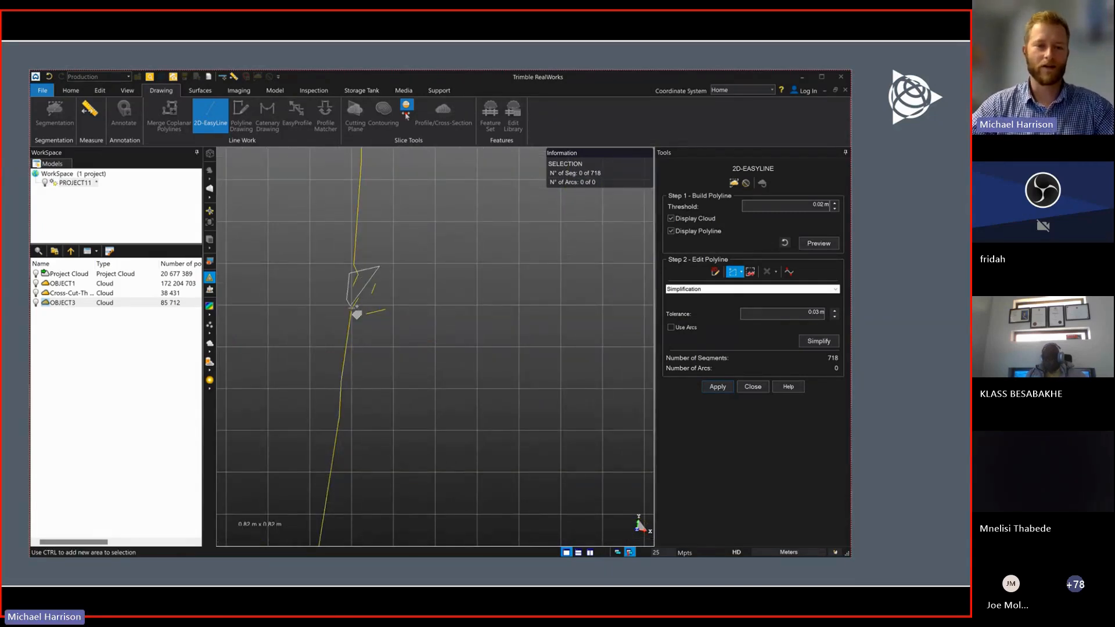
left_click(354, 314)
left_click(375, 330)
right_click(410, 306)
left_click(440, 308)
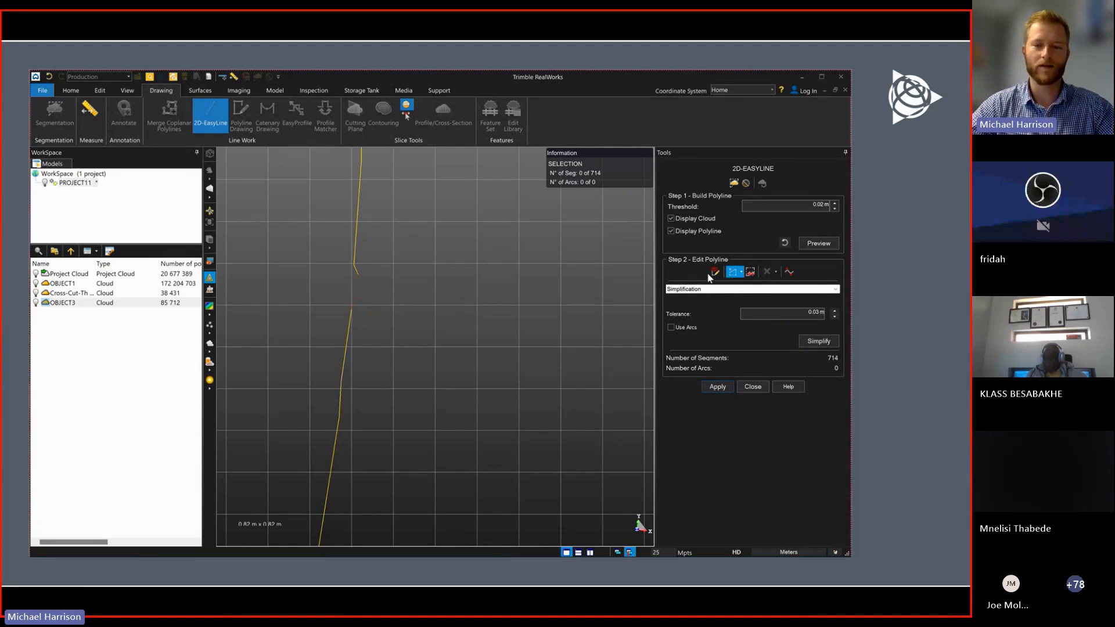
- Draw a short line closing the gap in the western wall line, and leave the drawing tool
left_click(713, 272)
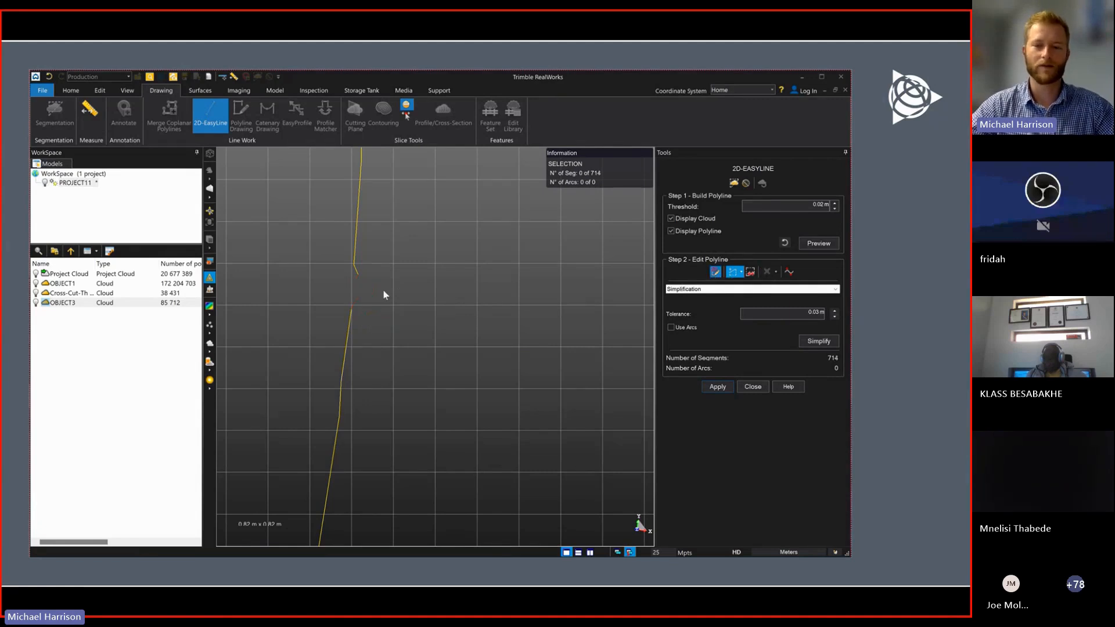
left_click(360, 270)
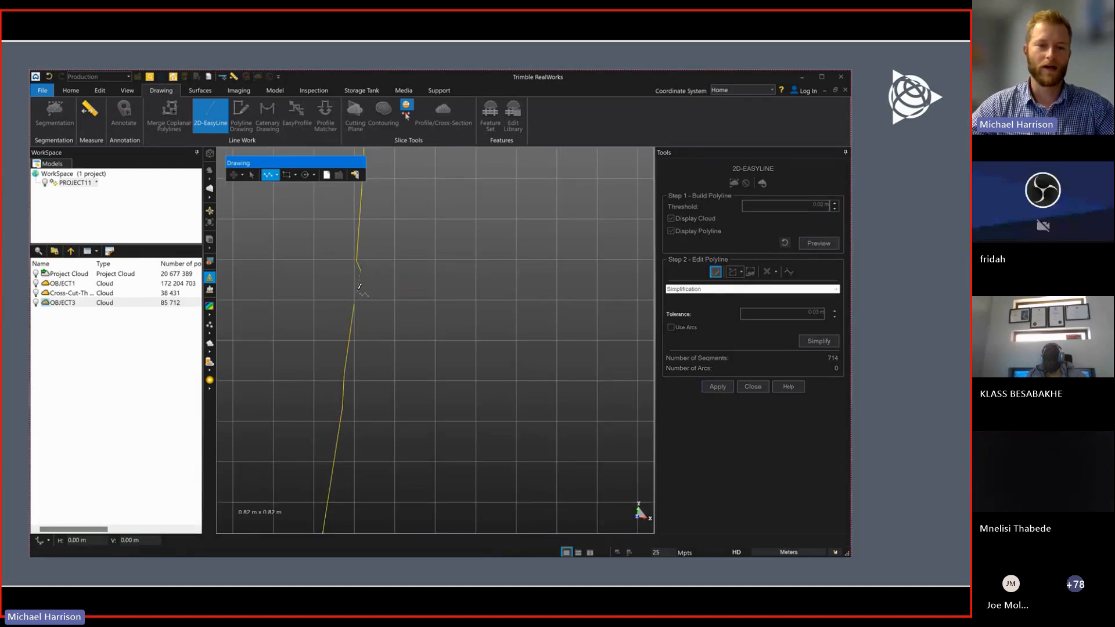
left_click(355, 300)
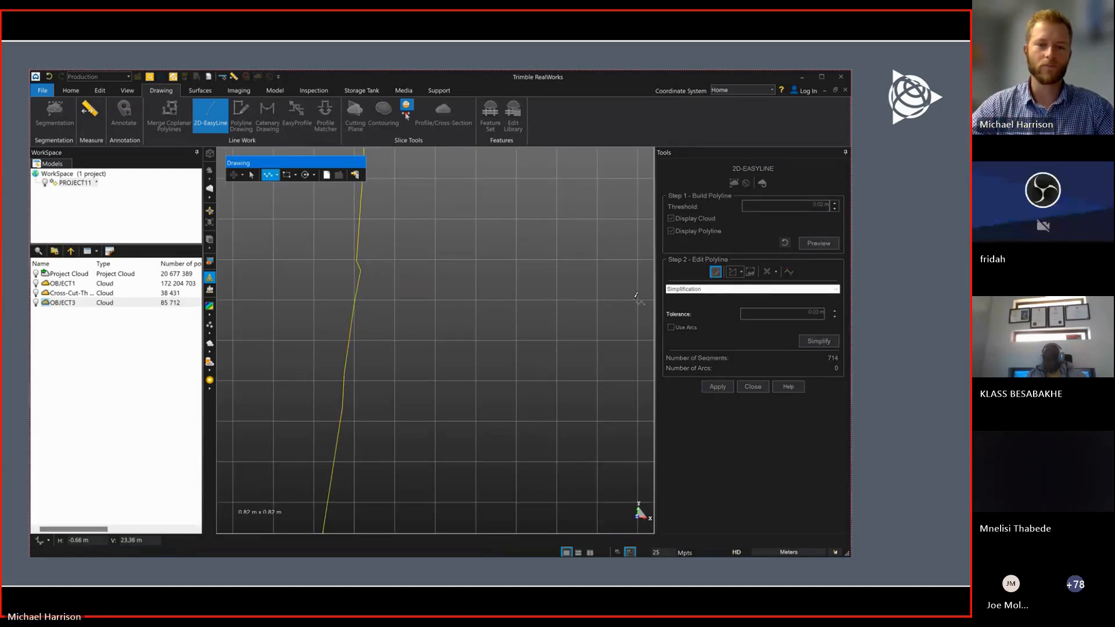
left_click(355, 175)
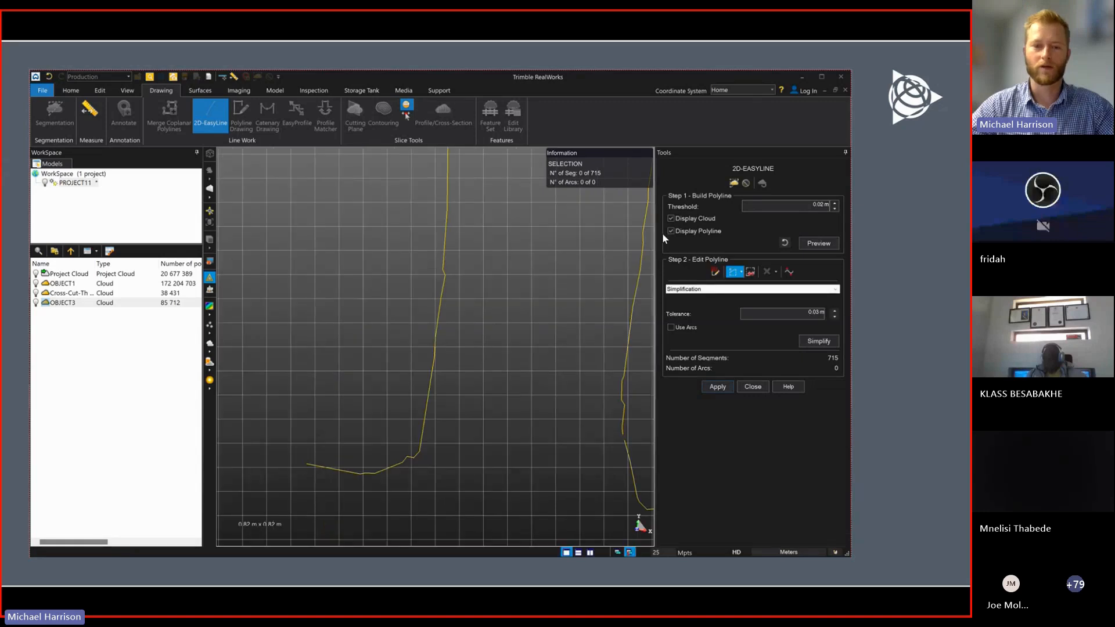
- Display the slice cloud over the polylines and check the western wall and pillar outlines against it
left_click(672, 219)
left_click(671, 219)
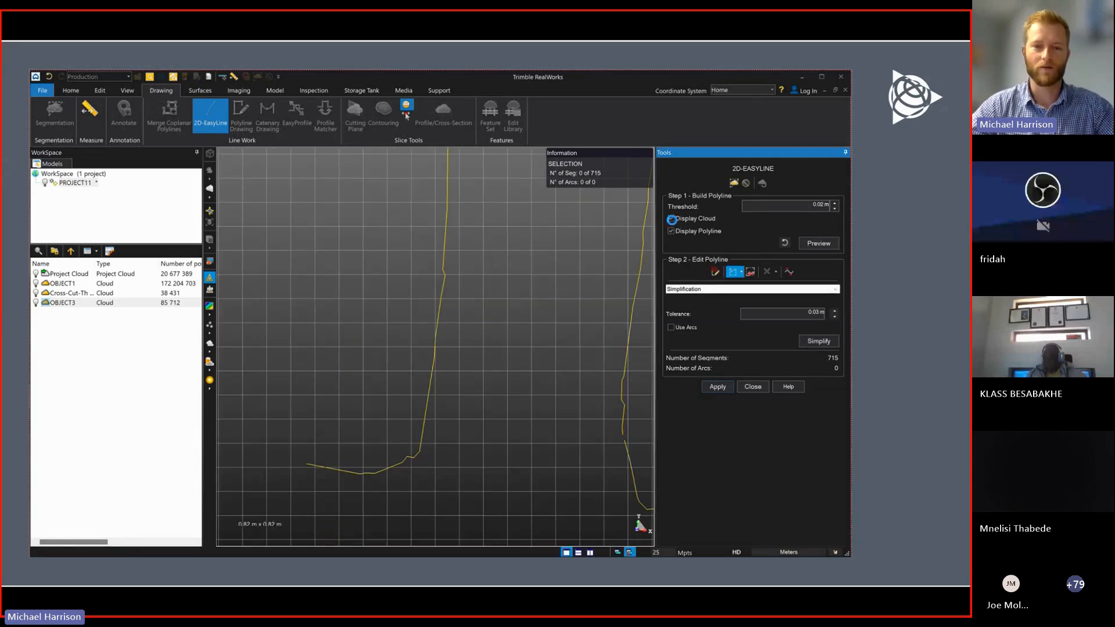
scroll(438, 289, "down", 4)
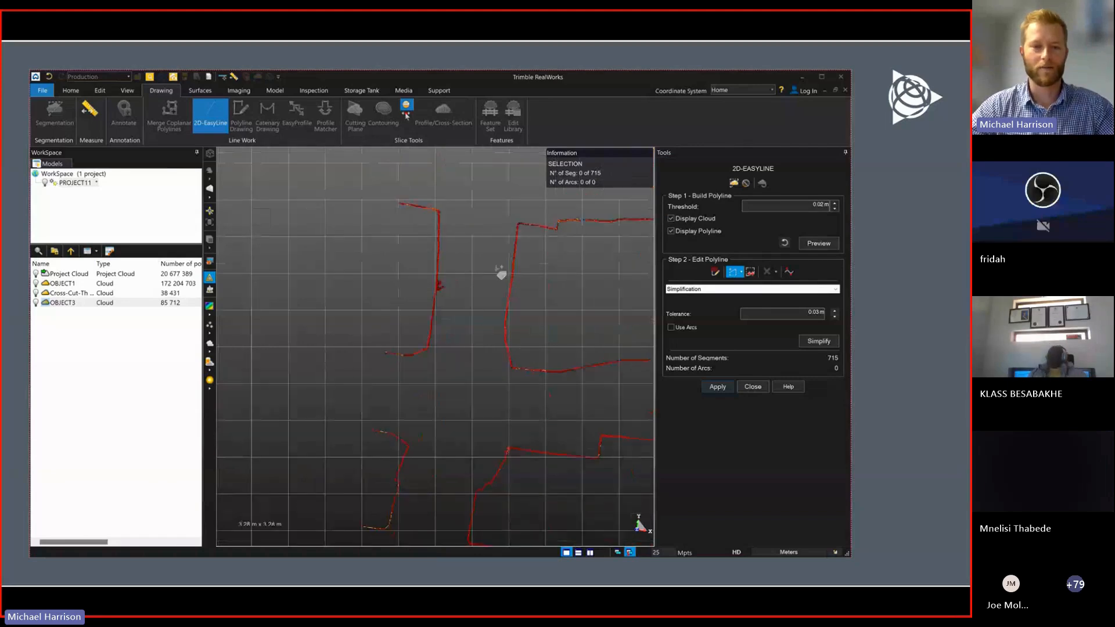
middle_click_drag(500, 274, 351, 346)
scroll(469, 319, "up", 2)
middle_click_drag(416, 281, 391, 321)
scroll(391, 325, "down", 2)
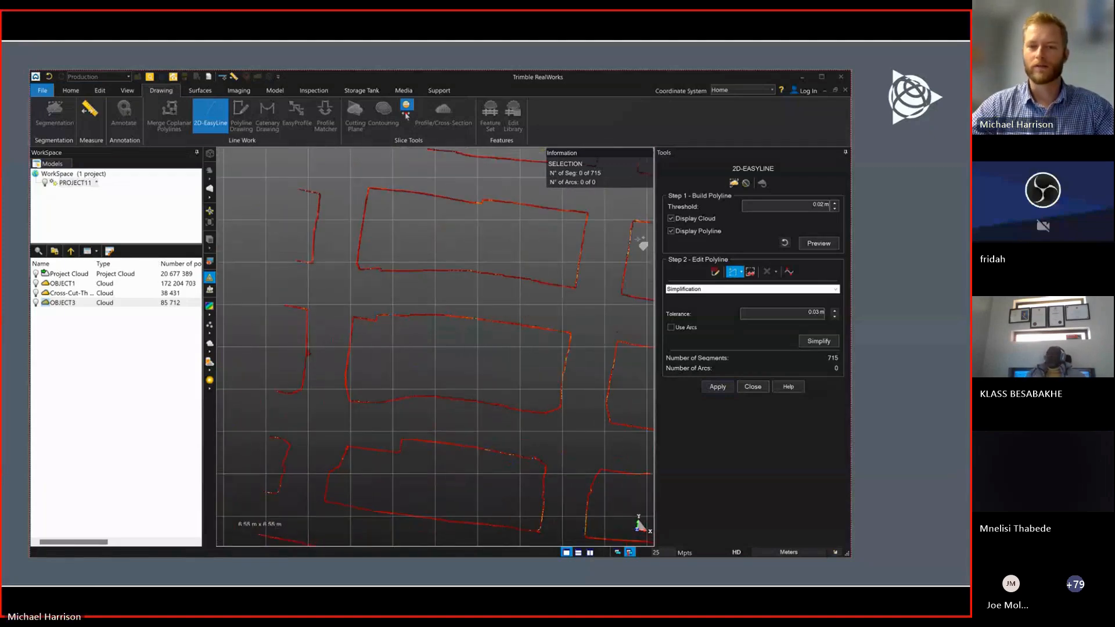
scroll(348, 228, "up", 3)
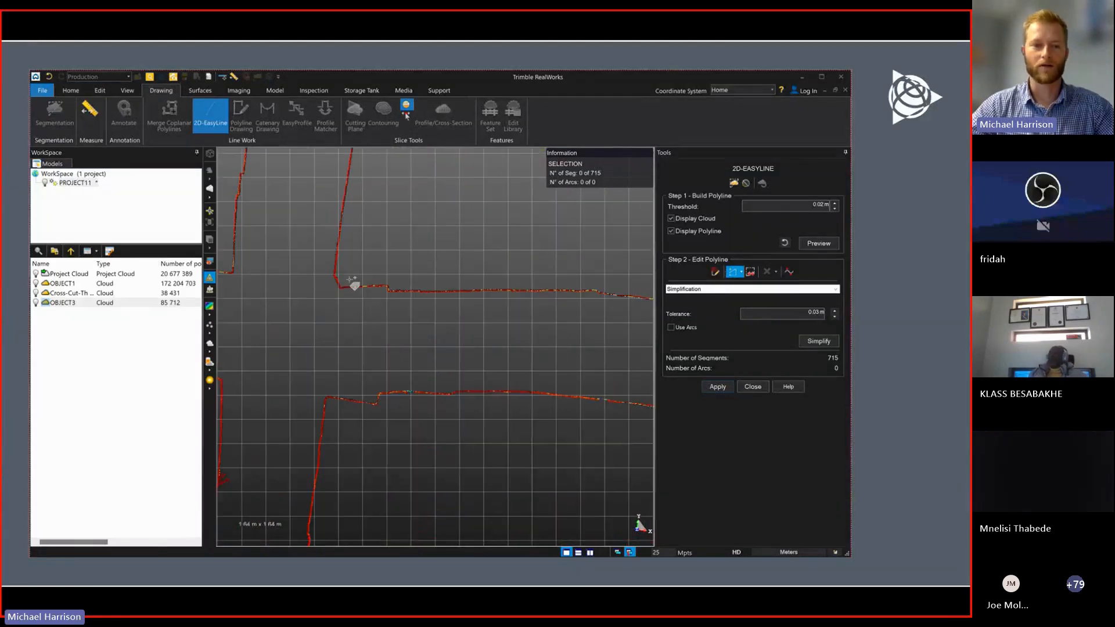
scroll(381, 294, "down", 4)
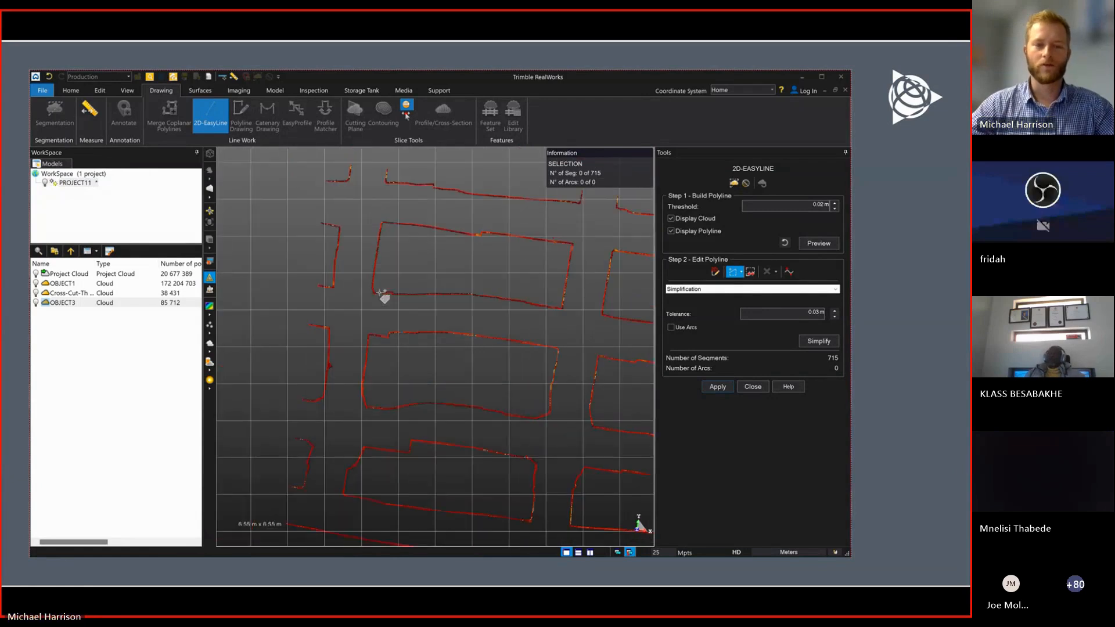
middle_click_drag(381, 294, 368, 327)
scroll(429, 315, "up", 2)
scroll(416, 216, "up", 3)
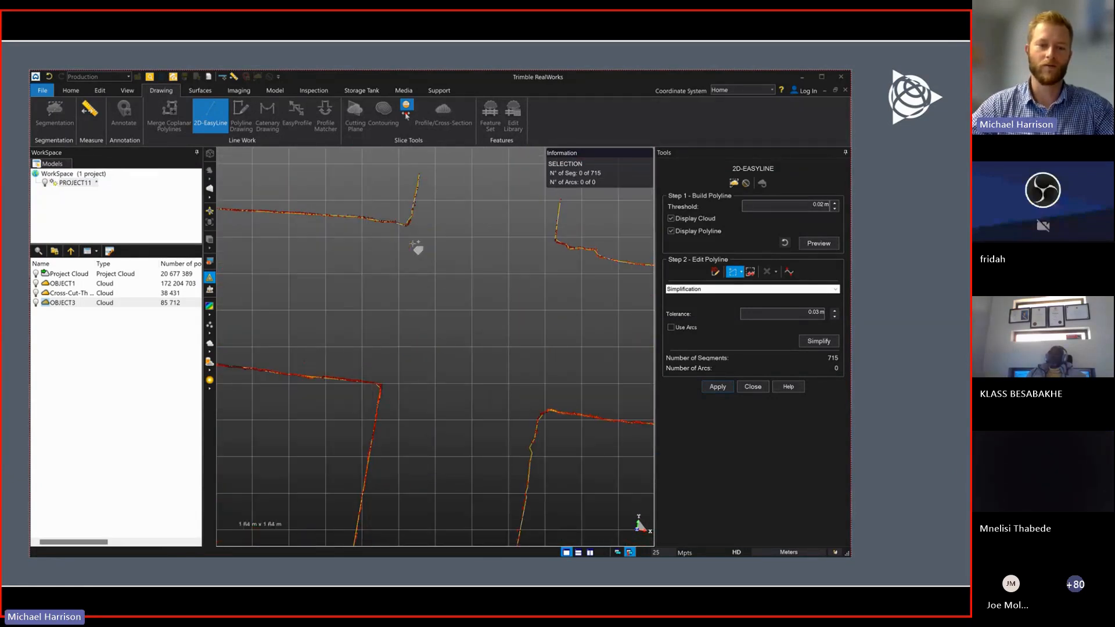
- Pull the cut-off northeast corner of the northwestern pillar outline out to the corner of the slice cloud
scroll(377, 369, "up", 5)
left_click(715, 272)
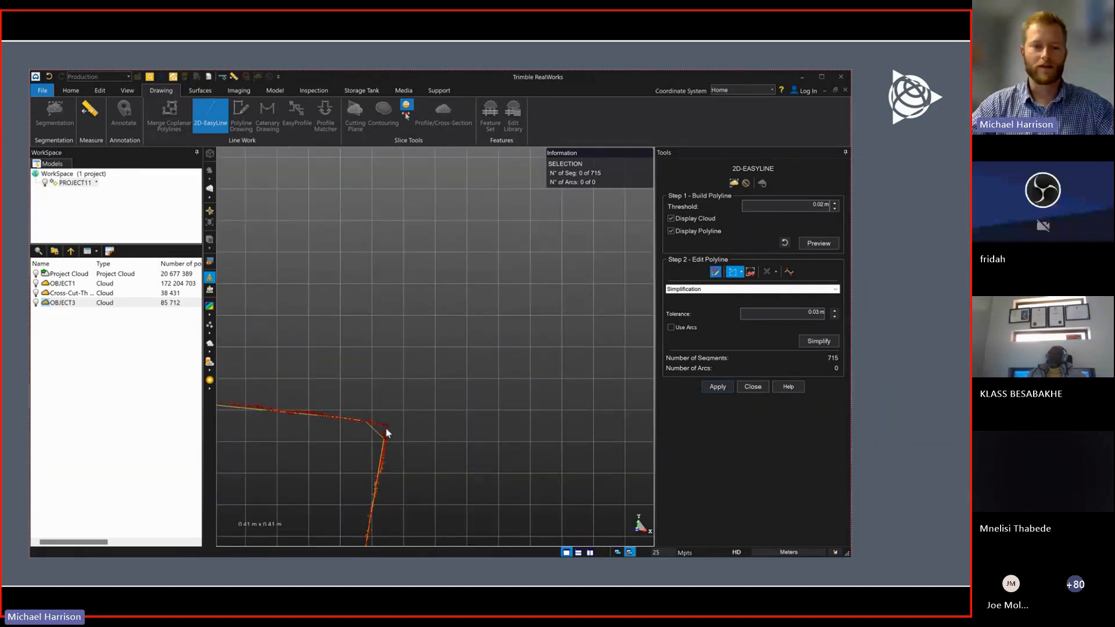
scroll(376, 437, "up", 3)
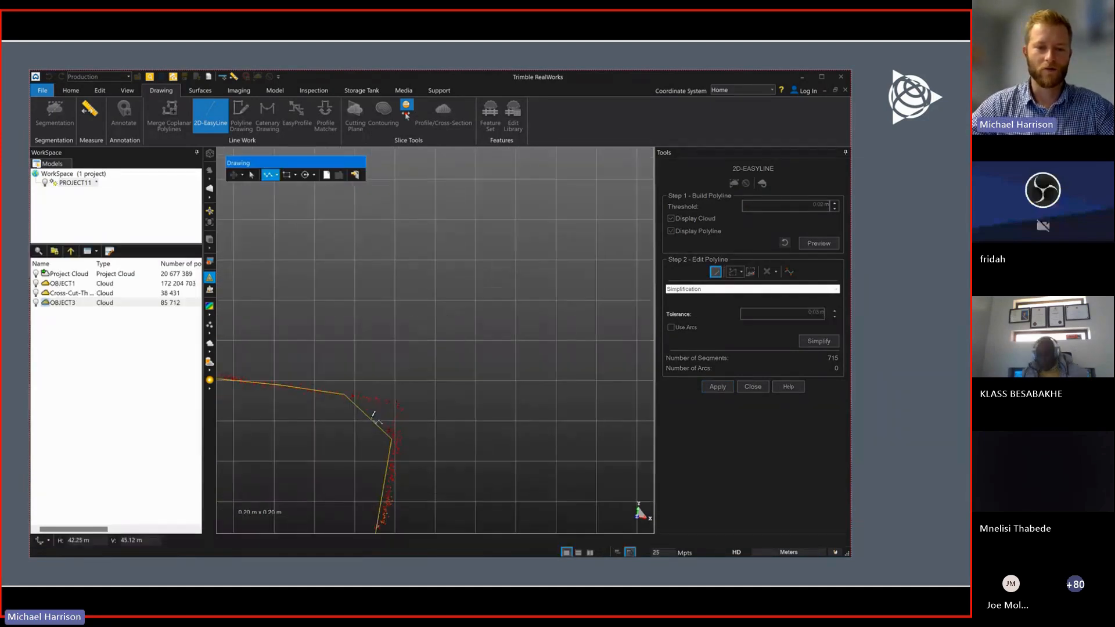
left_click_drag(374, 415, 399, 407)
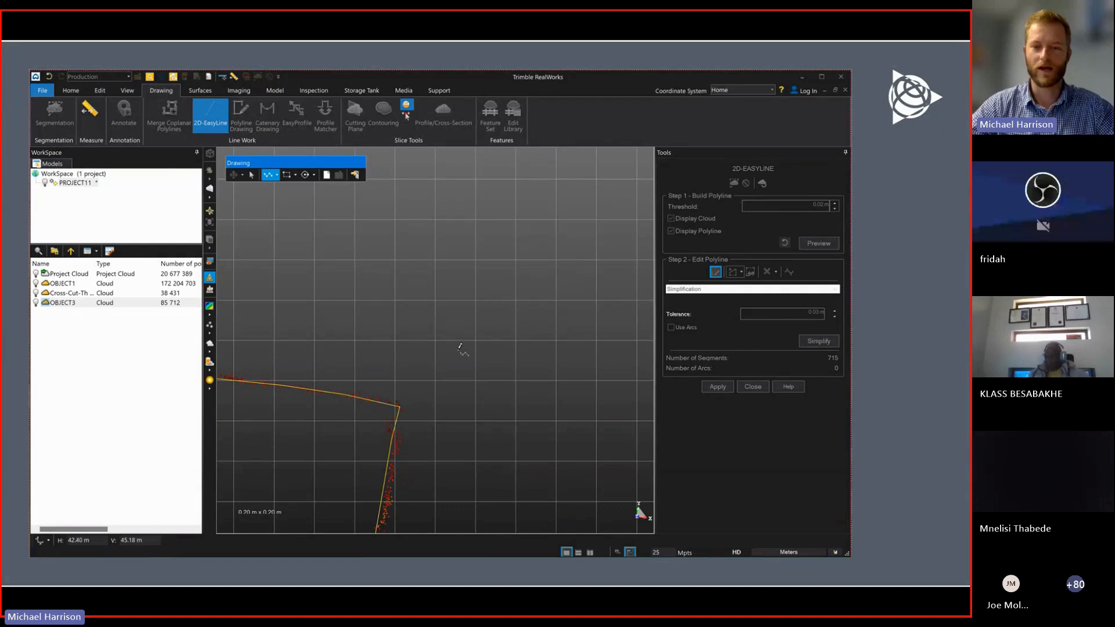
- Move the protruding vertex on the slanted northeast corner of the southeastern pillar outline inward to smooth the line
scroll(460, 349, "down", 3)
scroll(375, 248, "down", 5)
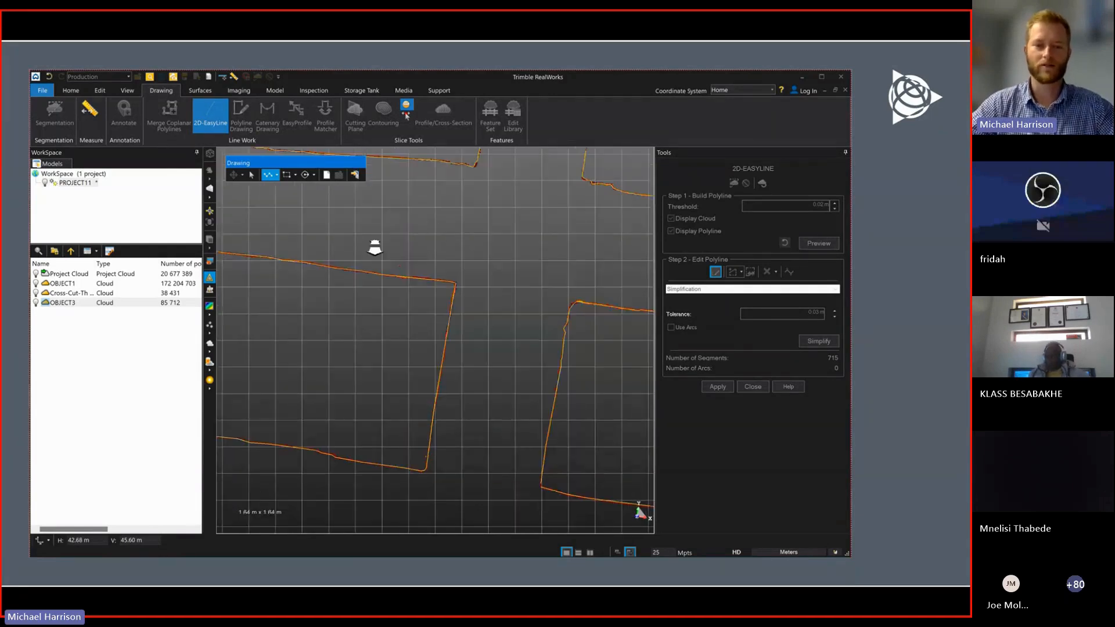
scroll(498, 291, "up", 5)
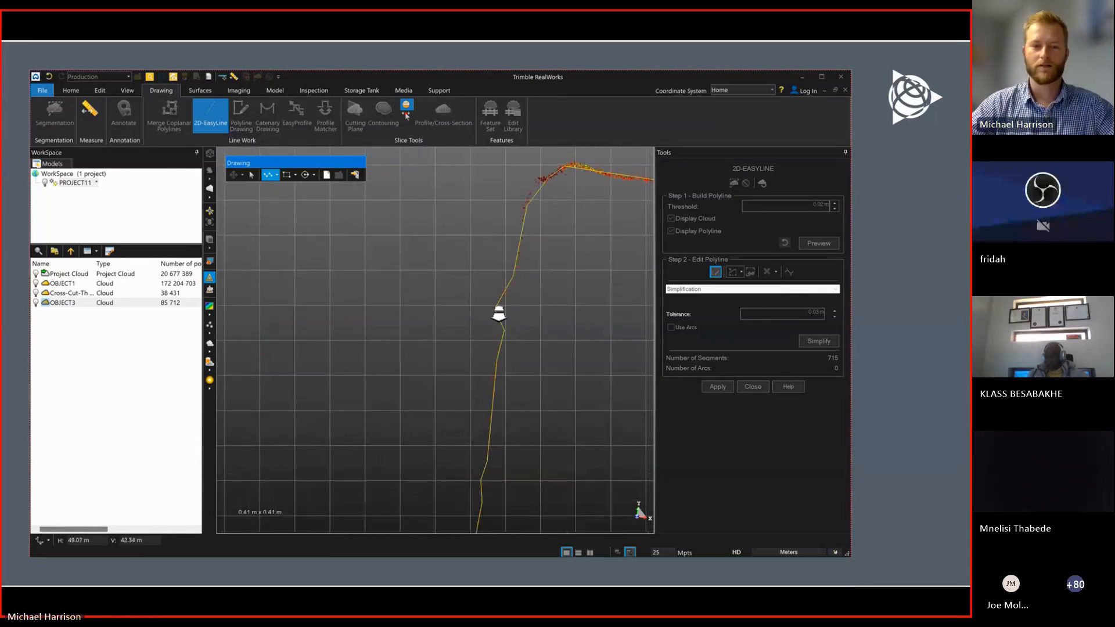
scroll(498, 313, "down", 7)
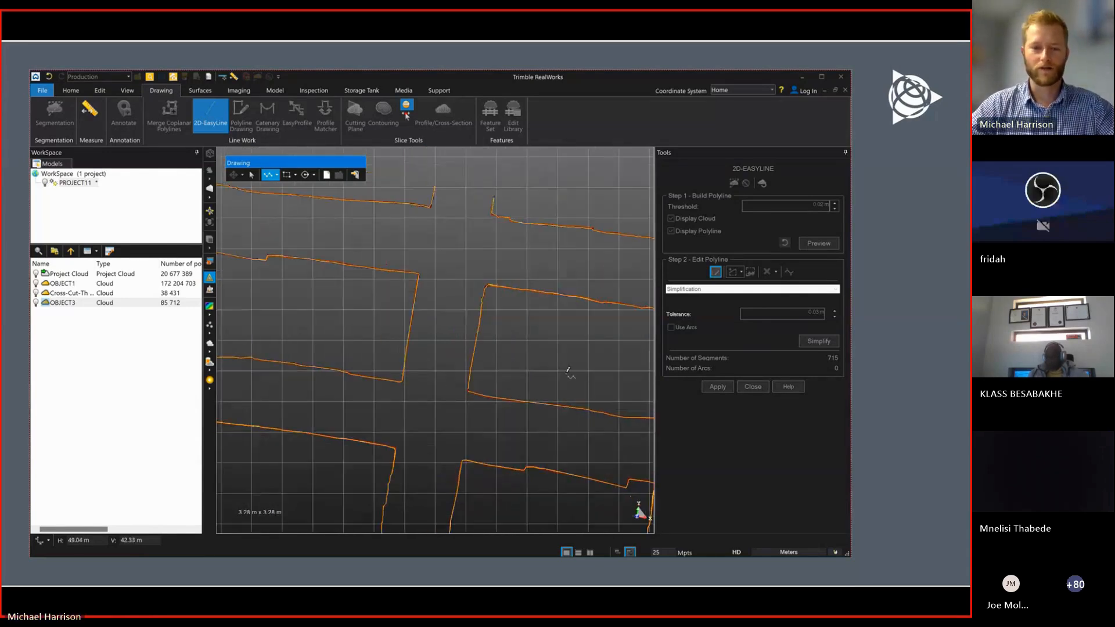
middle_click_drag(518, 447, 401, 298)
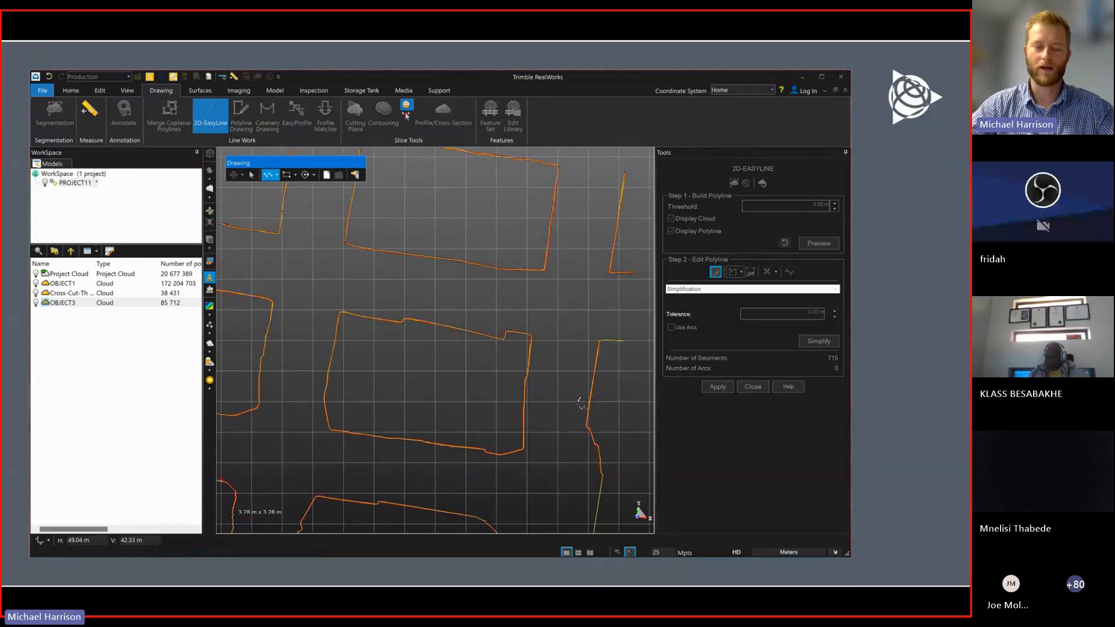
middle_click_drag(579, 402, 533, 281)
scroll(435, 364, "up", 2)
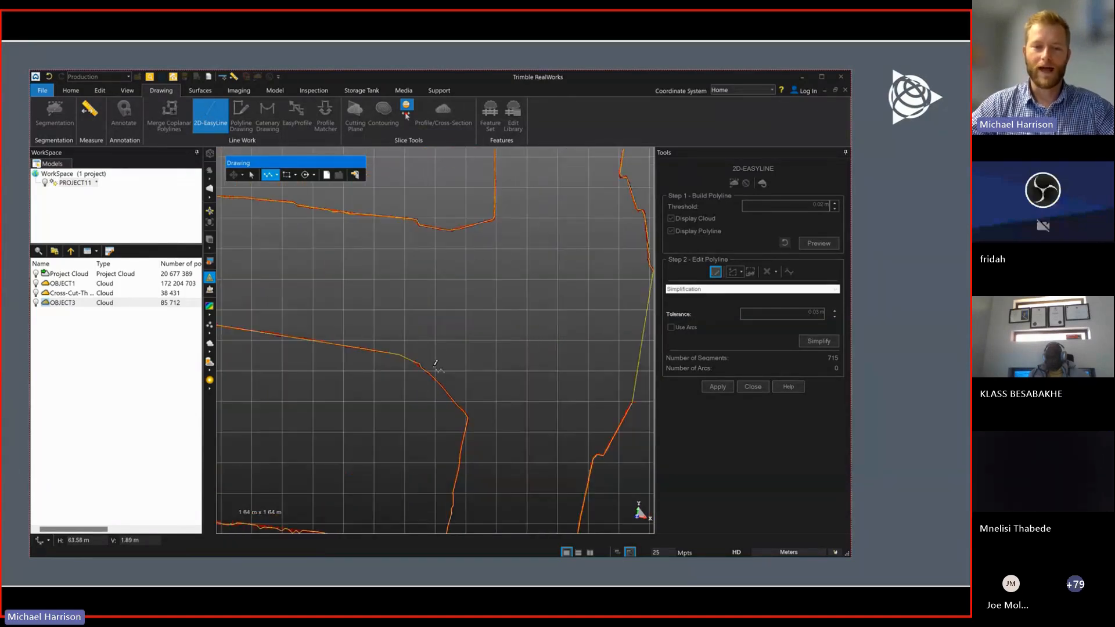
scroll(436, 365, "up", 6)
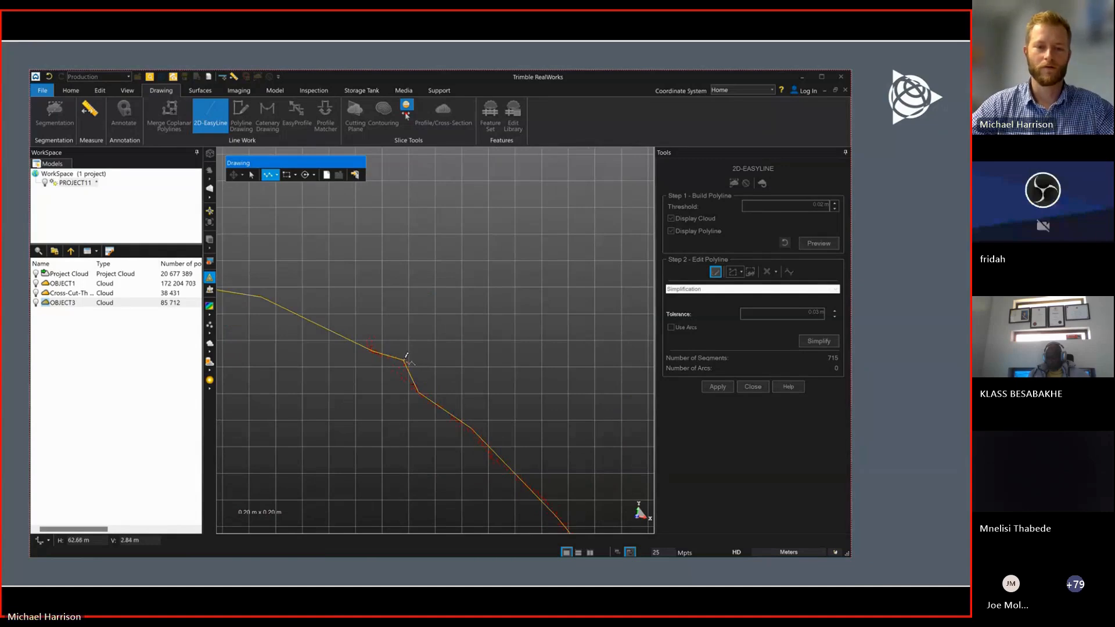
left_click_drag(404, 359, 401, 373)
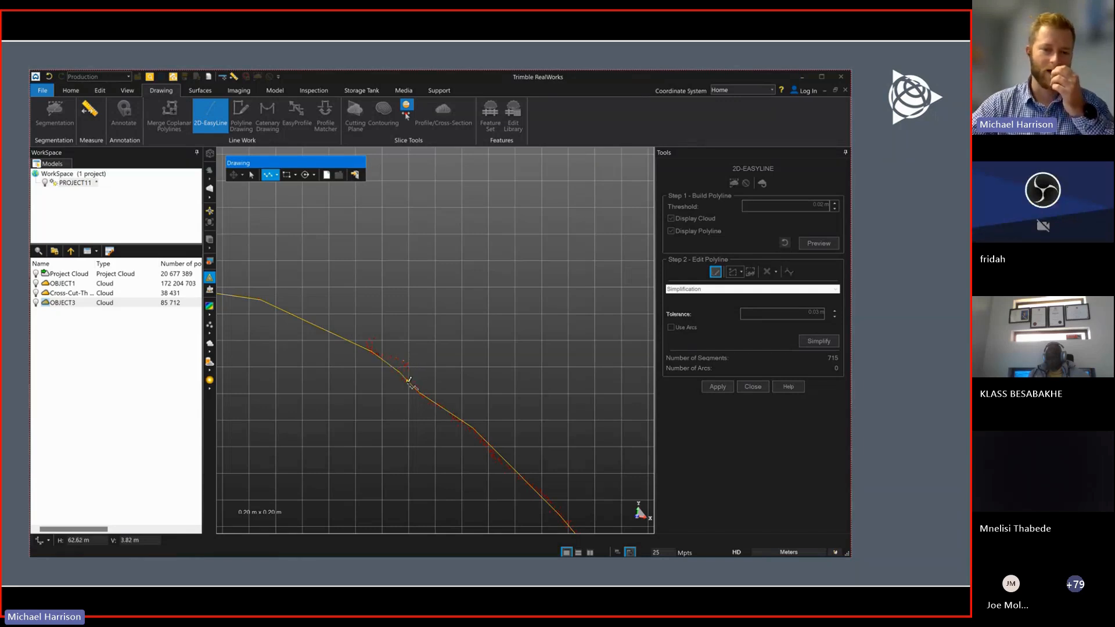
- End the line started at the small spur on the southern wall line, and leave the drawing tool
scroll(415, 374, "down", 2)
scroll(414, 375, "down", 6)
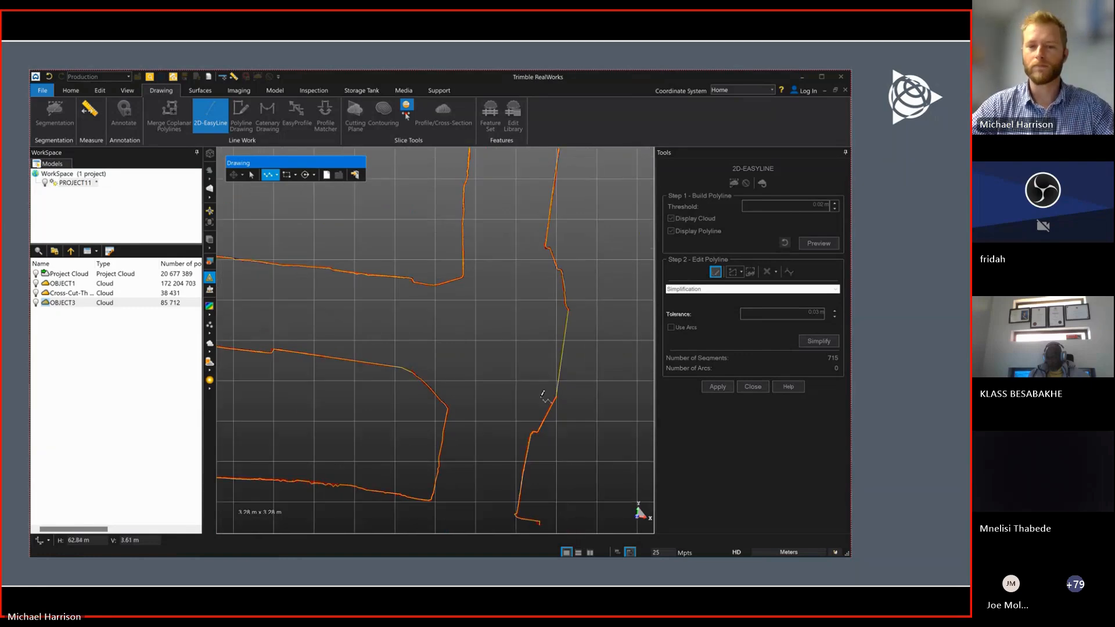
middle_click_drag(545, 393, 503, 291)
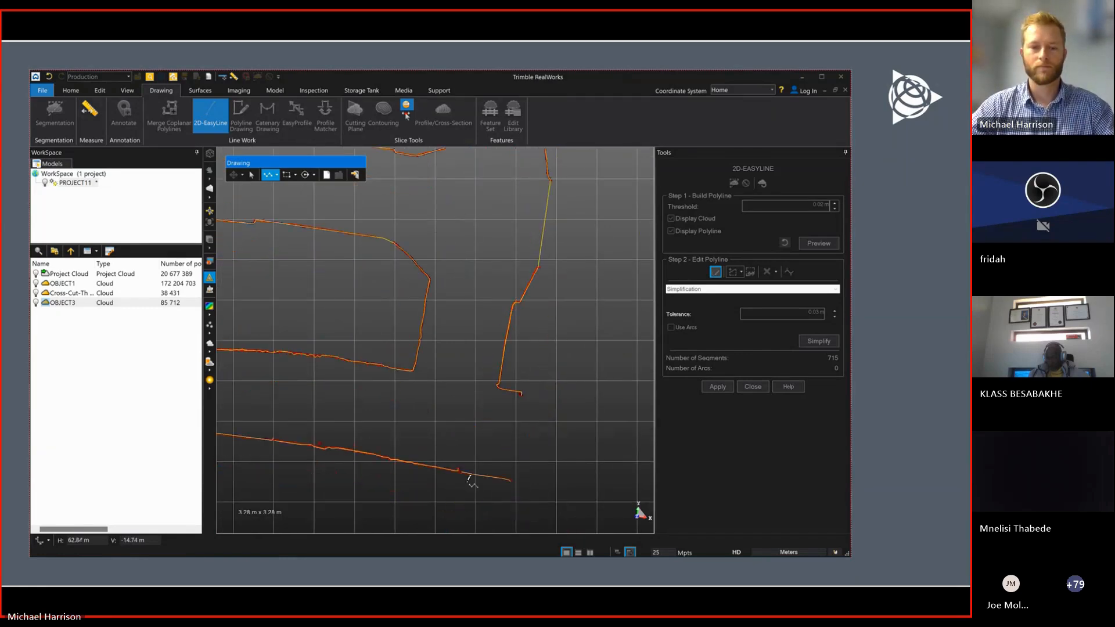
scroll(472, 473, "up", 2)
scroll(471, 473, "up", 2)
scroll(456, 448, "up", 2)
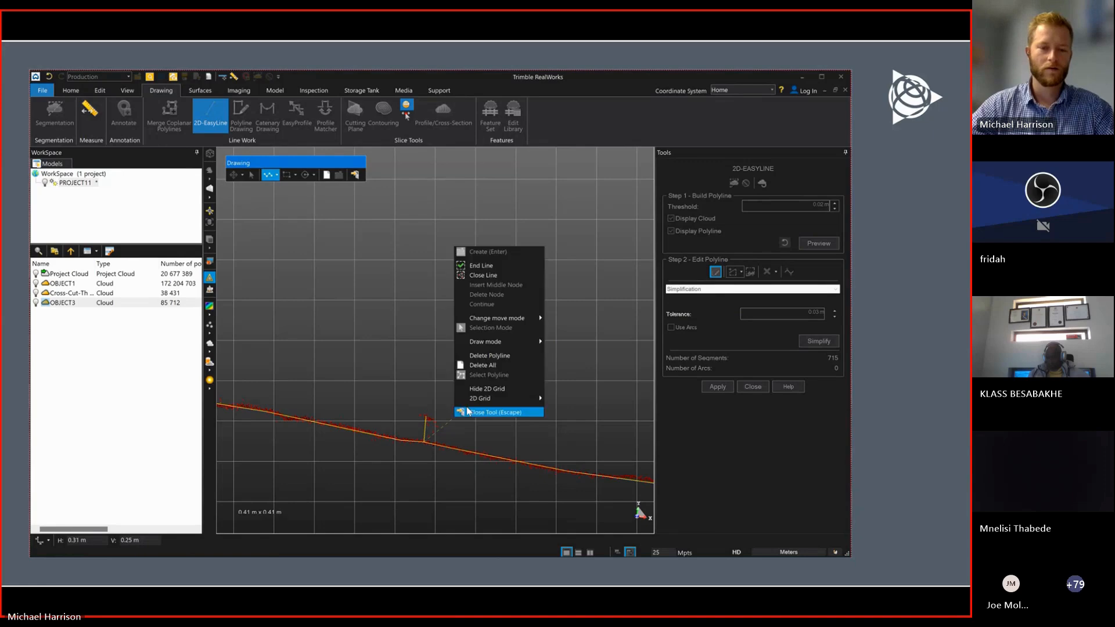
right_click(458, 424)
left_click(488, 267)
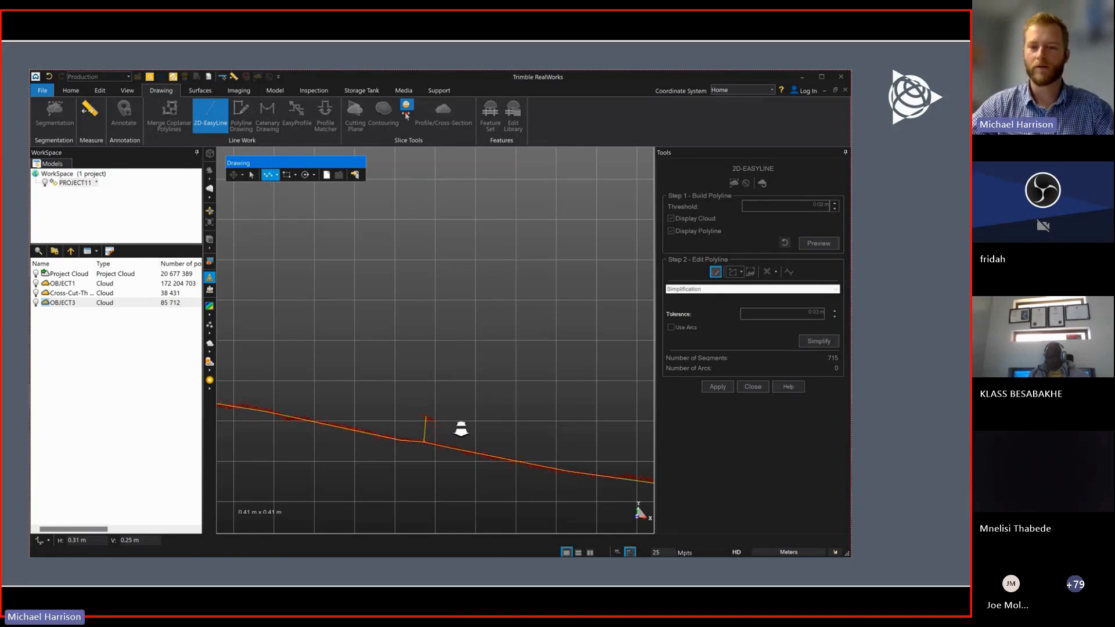
scroll(456, 431, "down", 1)
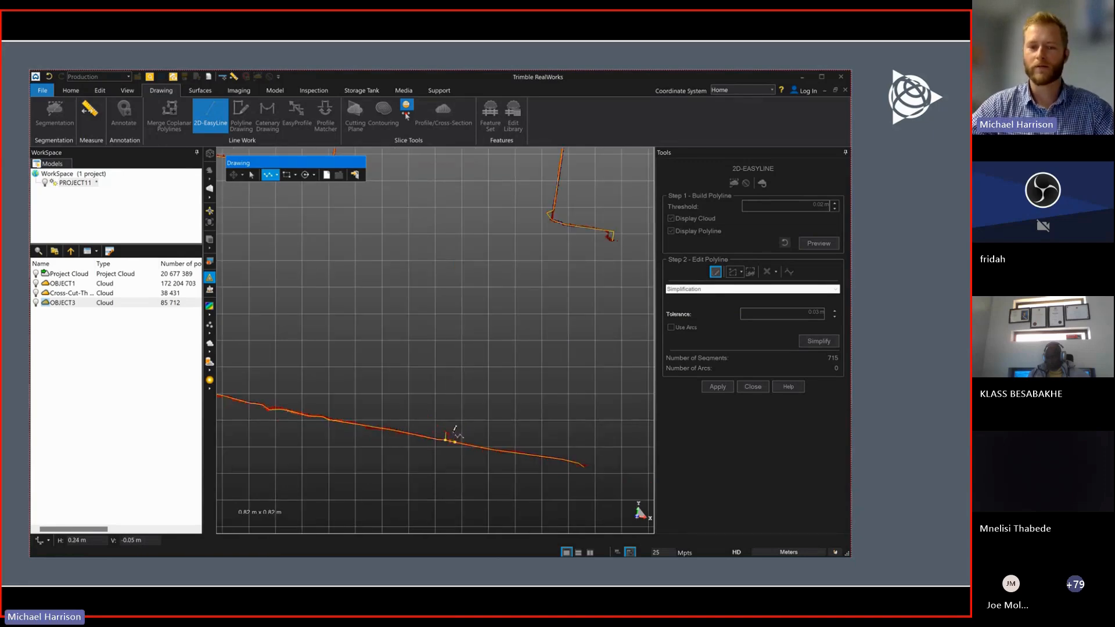
left_click(355, 175)
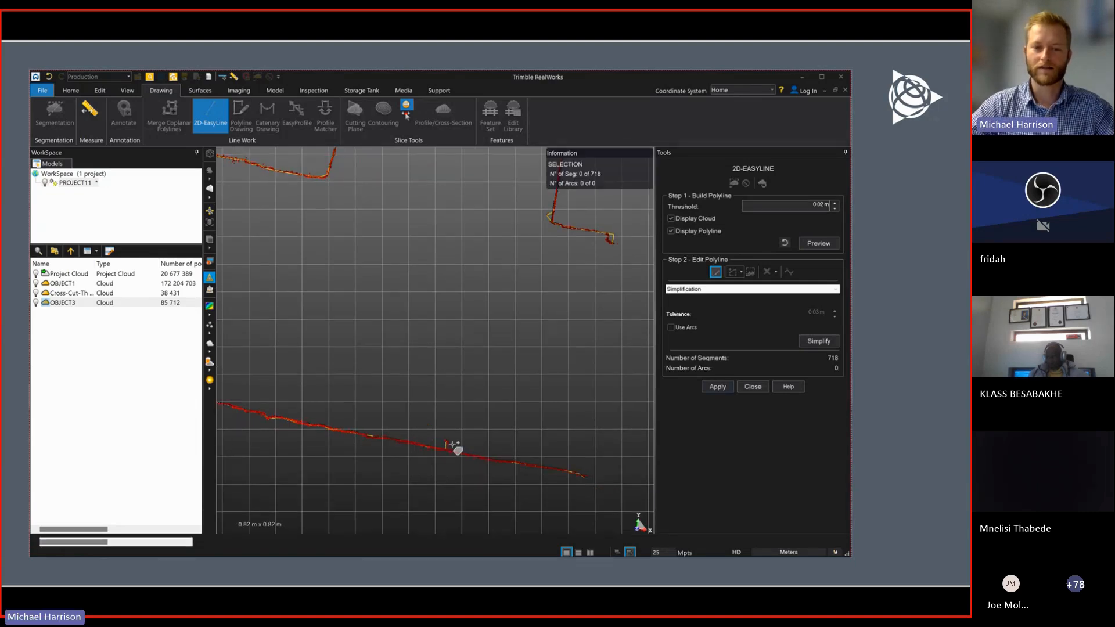
- Fence the small spur on the southern wall line with a polygon selection and delete it
scroll(455, 448, "up", 1)
left_click_drag(453, 445, 423, 424)
left_click(405, 434)
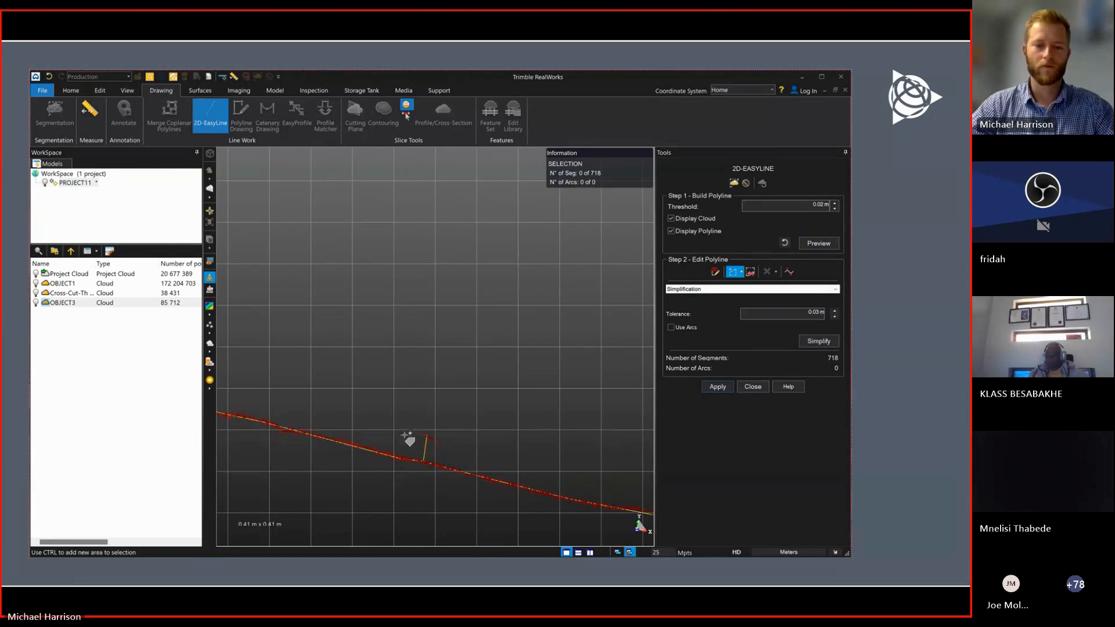
left_click(418, 457)
left_click(434, 463)
left_click(454, 445)
left_click(452, 417)
right_click(444, 412)
left_click(472, 416)
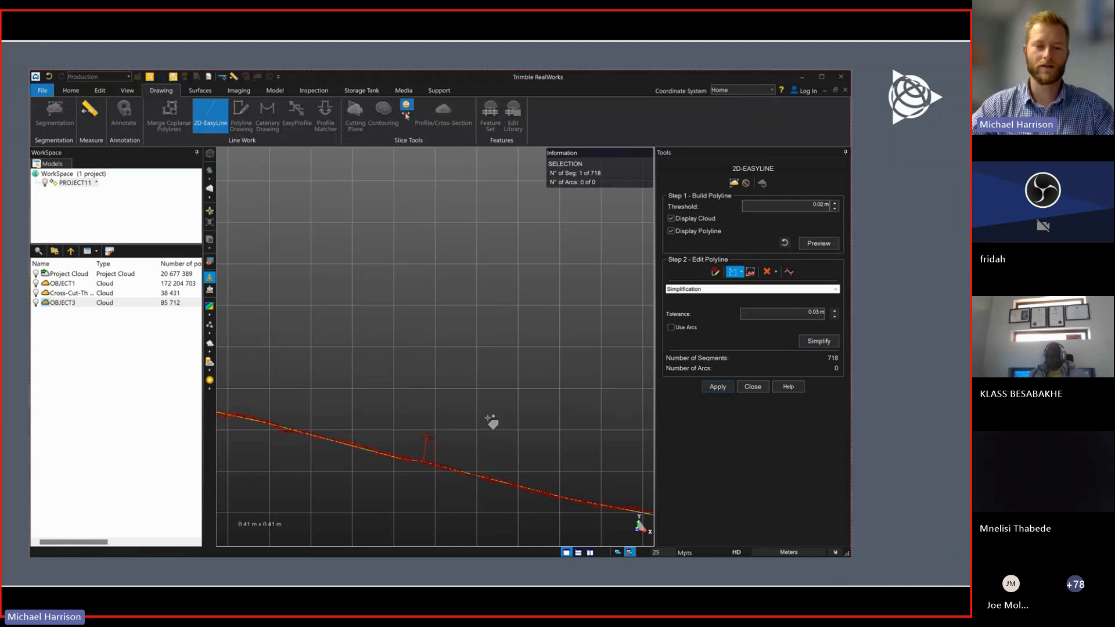
left_click(767, 272)
- Apply the edited 2D-EasyLine polylines to turn OBJECT3 into a fitted polyline
scroll(472, 436, "down", 8)
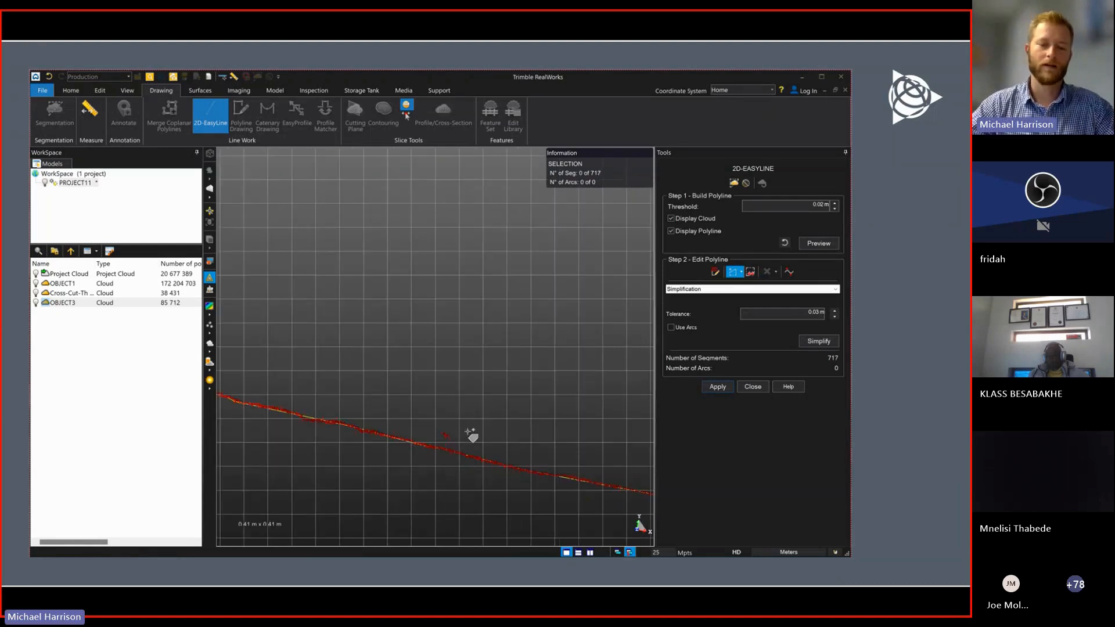
middle_click_drag(407, 307, 525, 457)
scroll(576, 298, "up", 1)
scroll(420, 362, "down", 3)
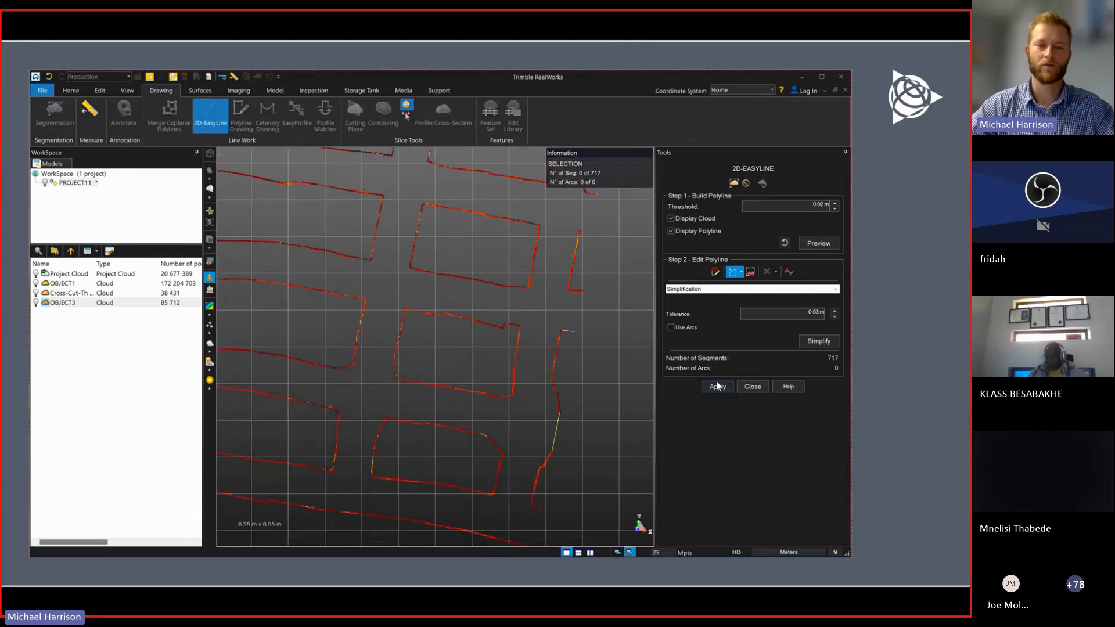
left_click(717, 385)
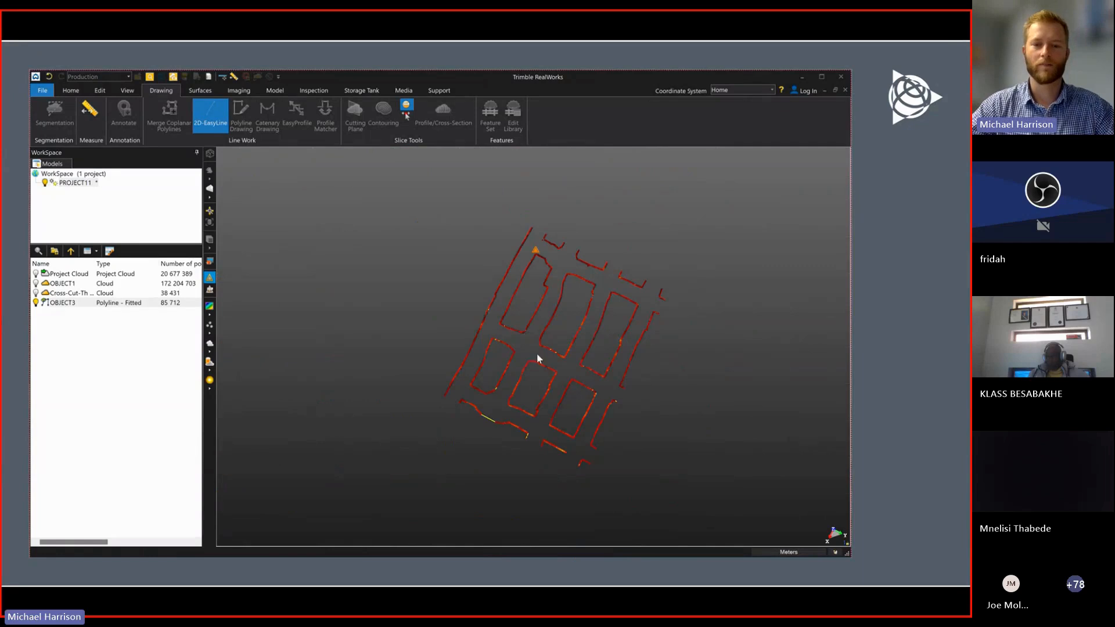
- Hide and show the fitted polyline OBJECT3 again, and examine the outlines in the 3D view
middle_click_drag(538, 357, 557, 364)
left_click(36, 303)
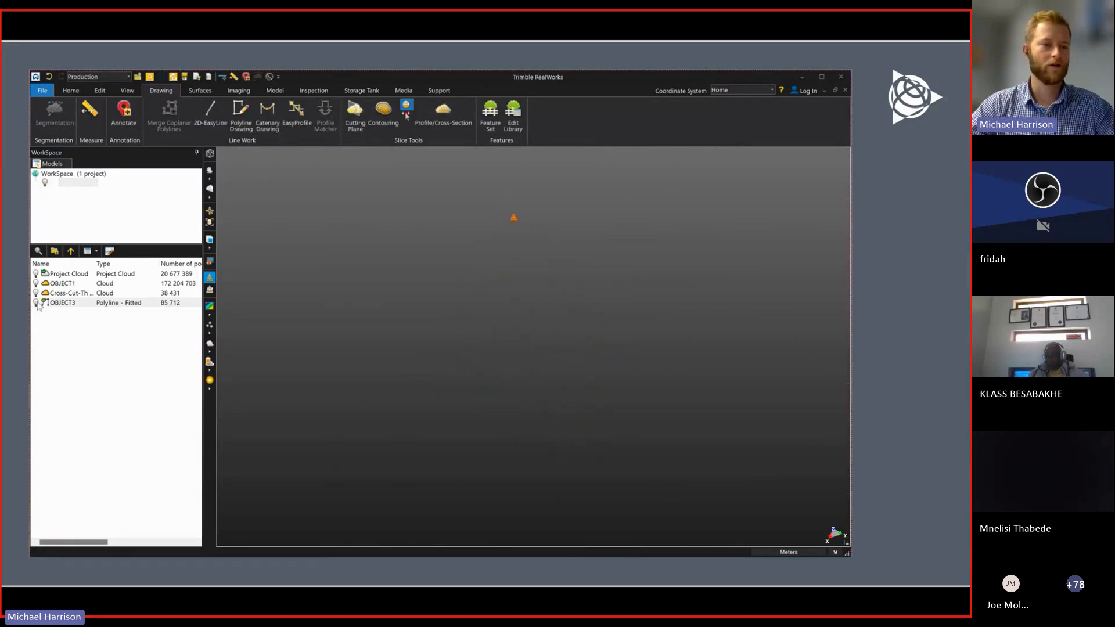
left_click(37, 303)
left_click_drag(542, 373, 563, 347)
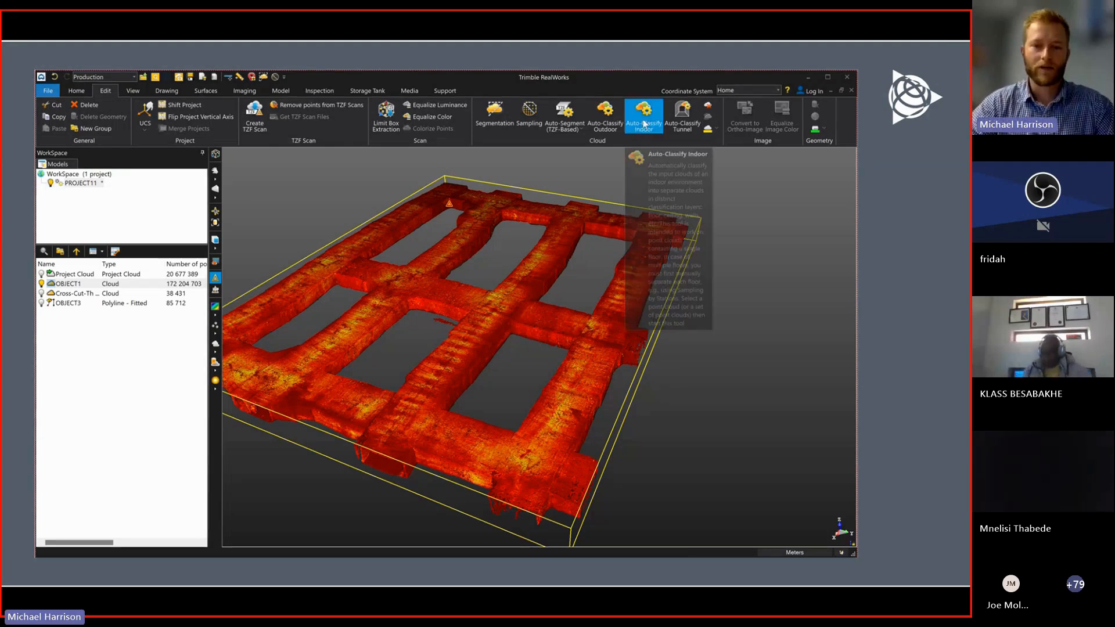
- Run Auto-Classify Indoor on the OBJECT1 cloud, extracting the floor, grated floor, ceiling, walls and remaining classes
left_click(643, 115)
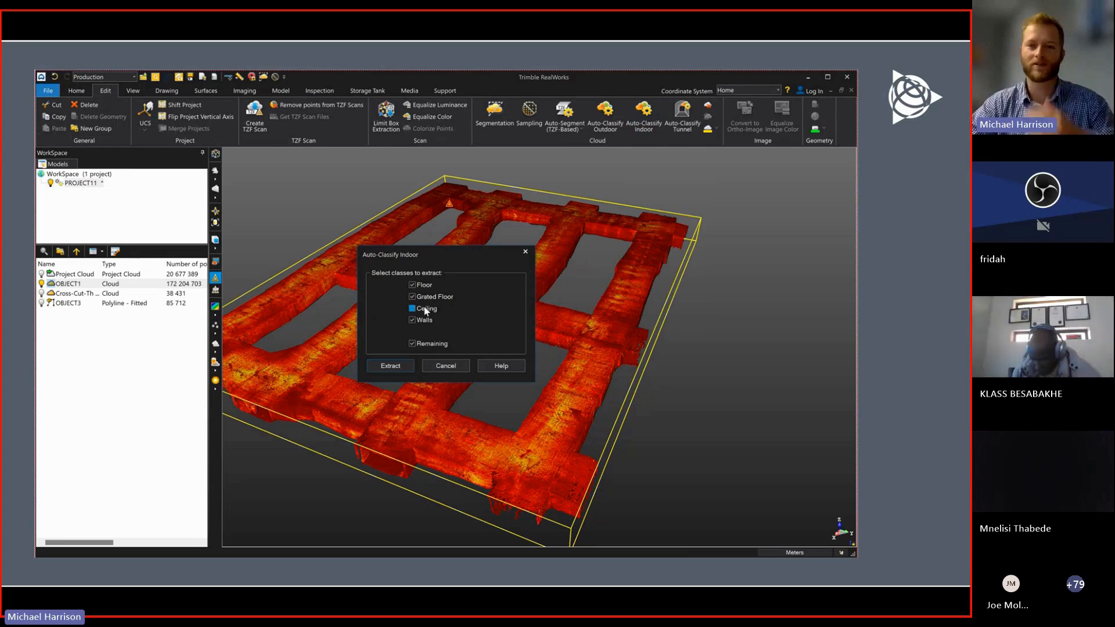
left_click(424, 320)
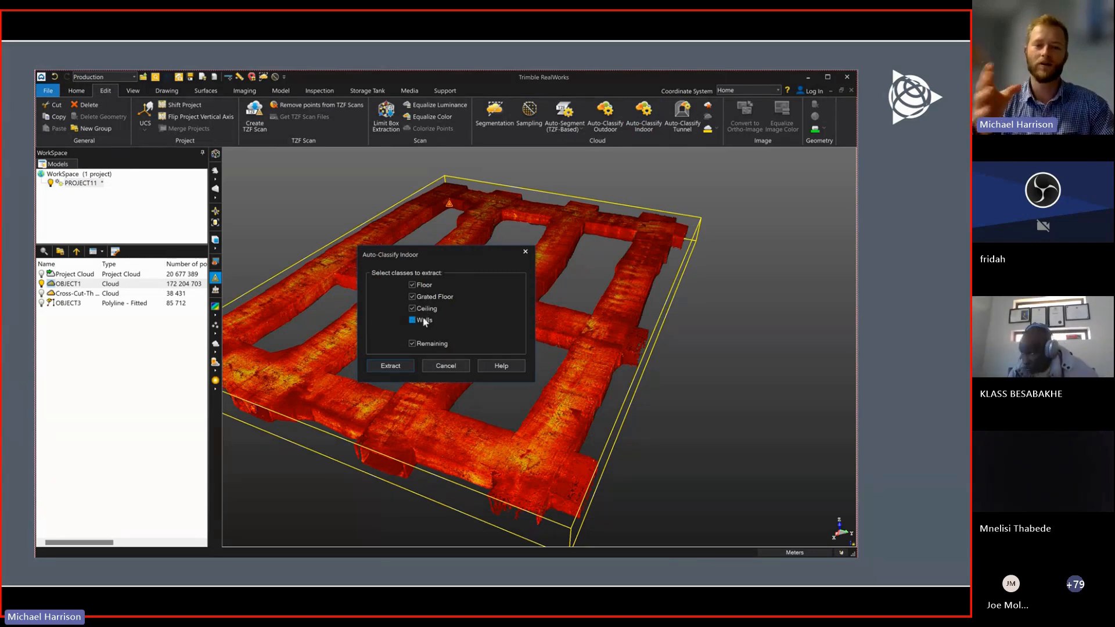
left_click(390, 366)
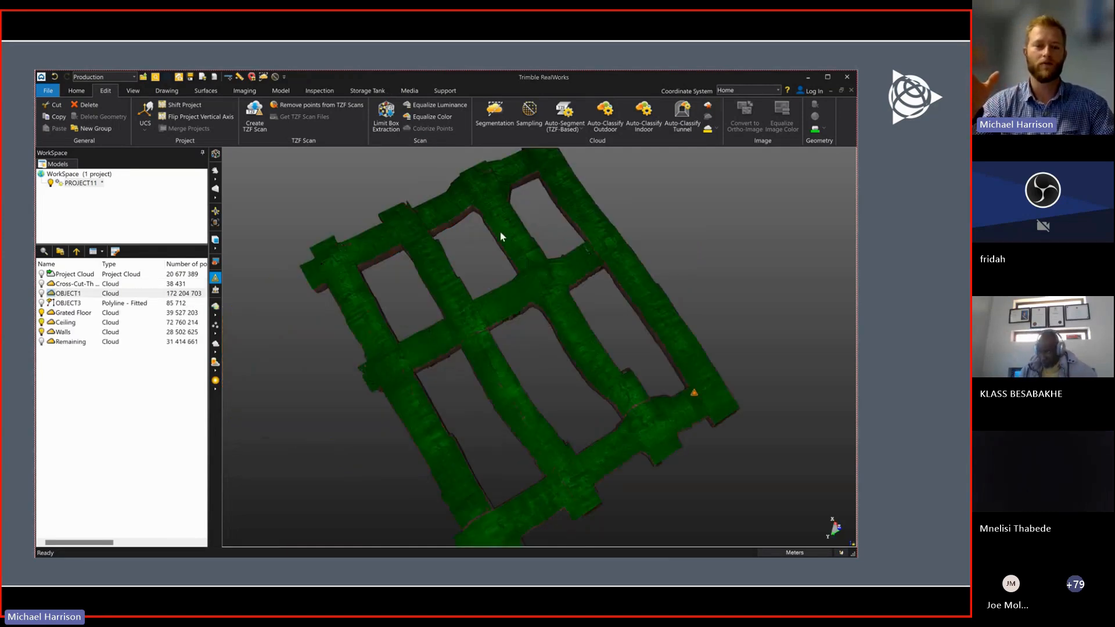
- Examine the classified tunnel clouds from above, up close and from different angles
scroll(471, 308, "up", 2)
scroll(482, 326, "down", 4)
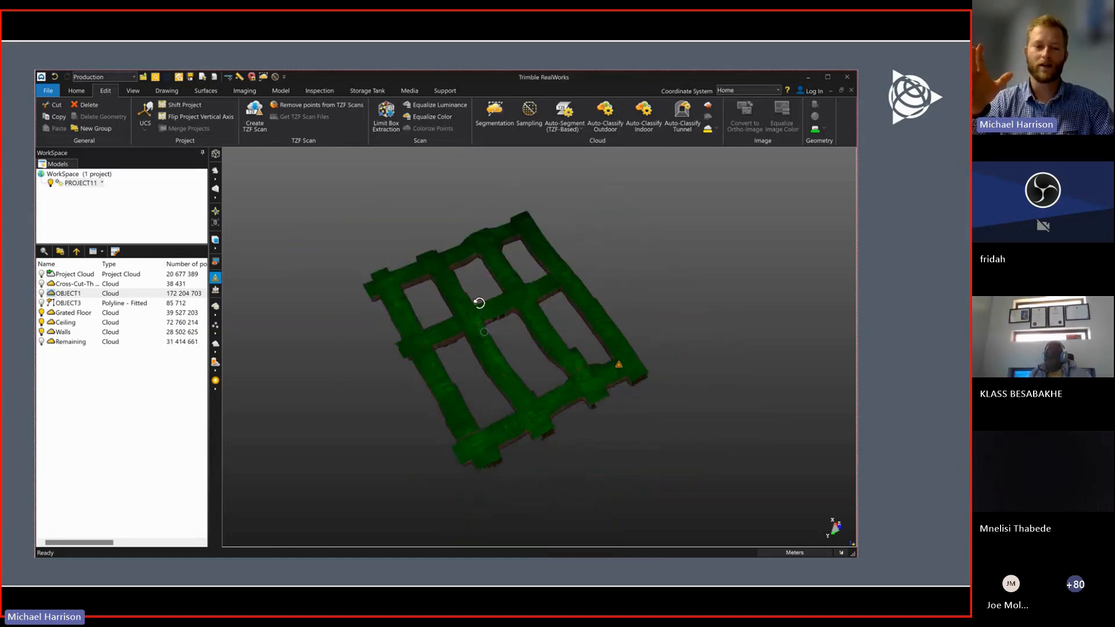
left_click_drag(482, 326, 535, 314)
scroll(449, 295, "up", 10)
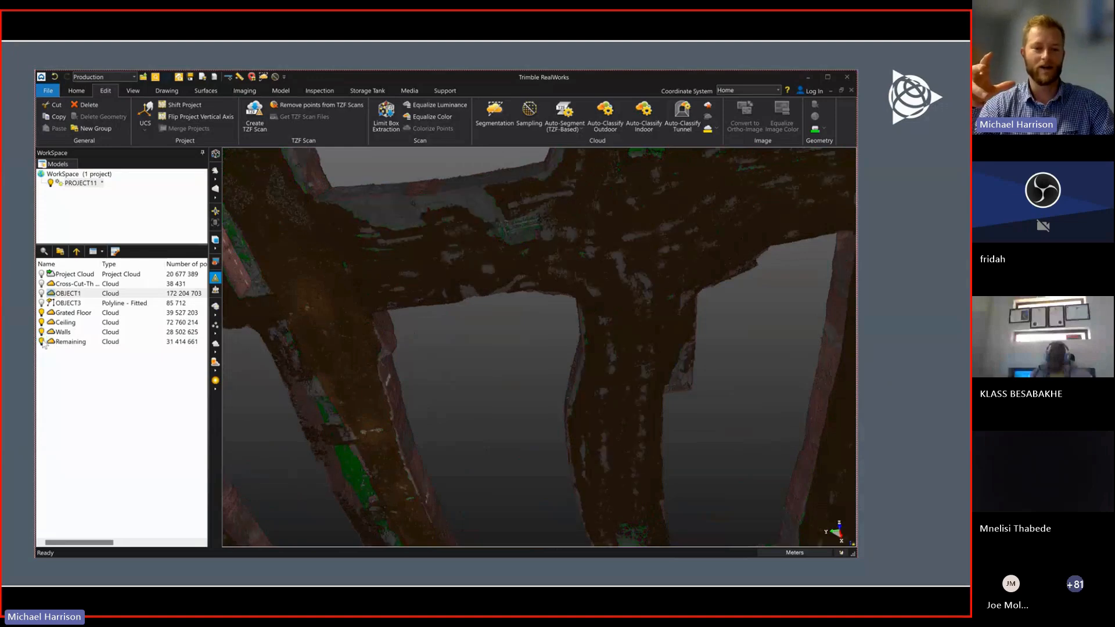
scroll(417, 238, "down", 5)
left_click_drag(417, 239, 456, 263)
left_click_drag(456, 268, 450, 381)
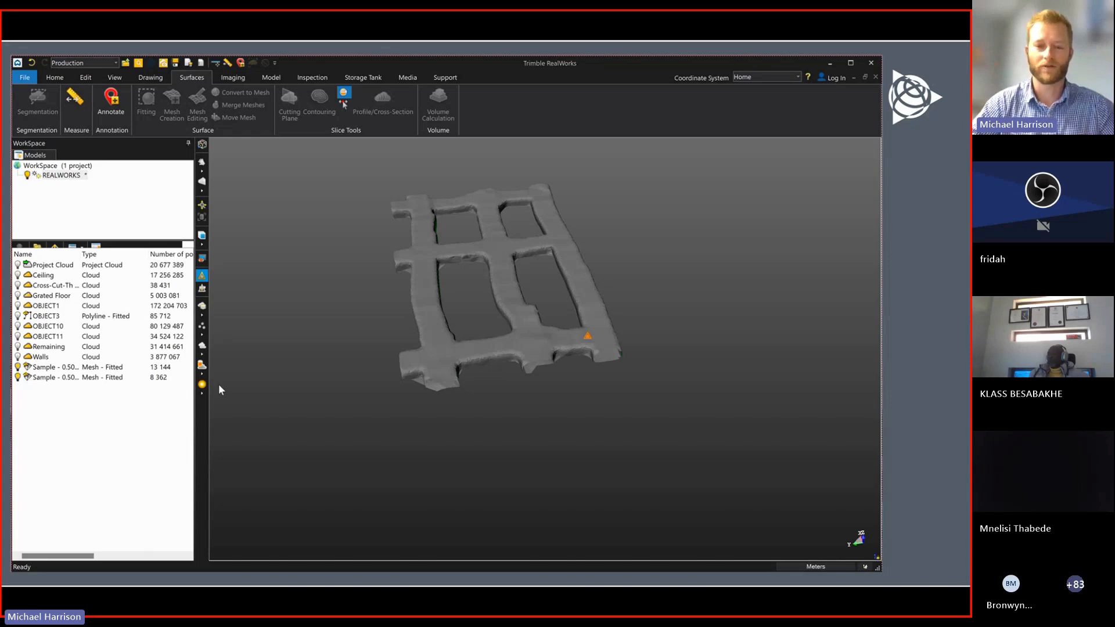
- Select both fitted sample meshes and preview the volume between them with the Volume Calculation tool at 0.10 m resolution
left_click_drag(482, 350, 493, 326)
scroll(555, 349, "up", 4)
scroll(494, 330, "down", 5)
scroll(493, 329, "down", 1)
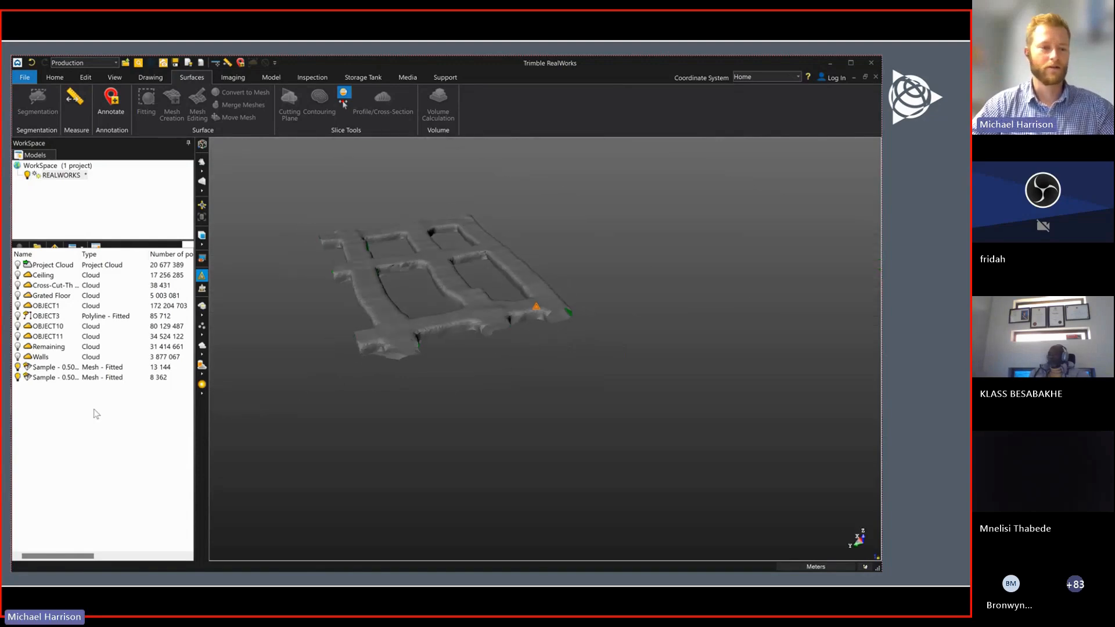
left_click(54, 378)
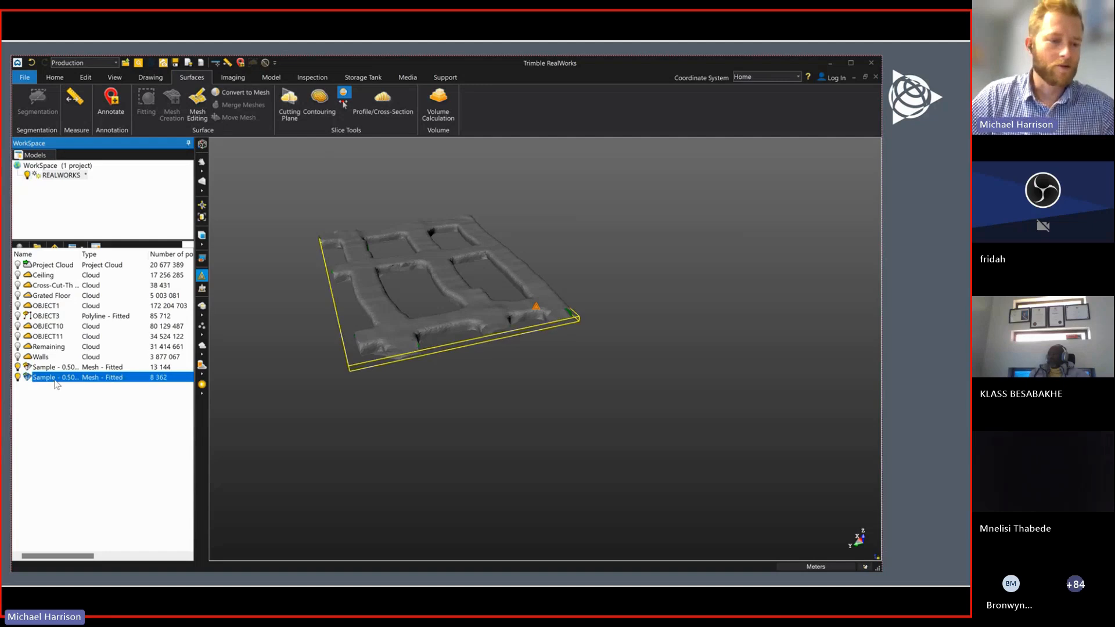
left_click(58, 370, "ctrl")
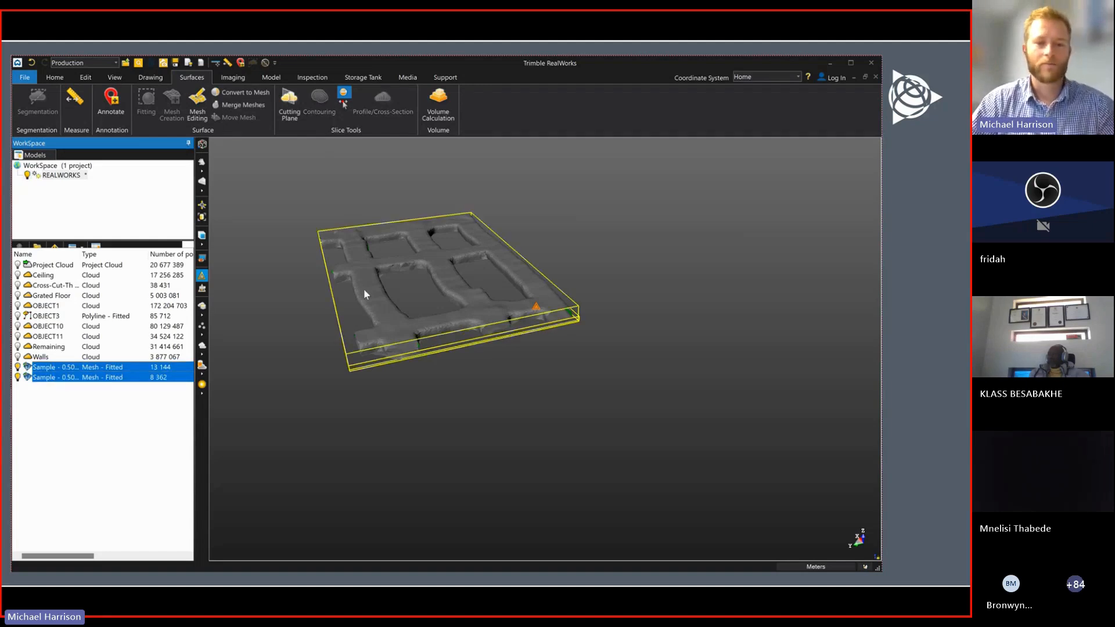
left_click(438, 100)
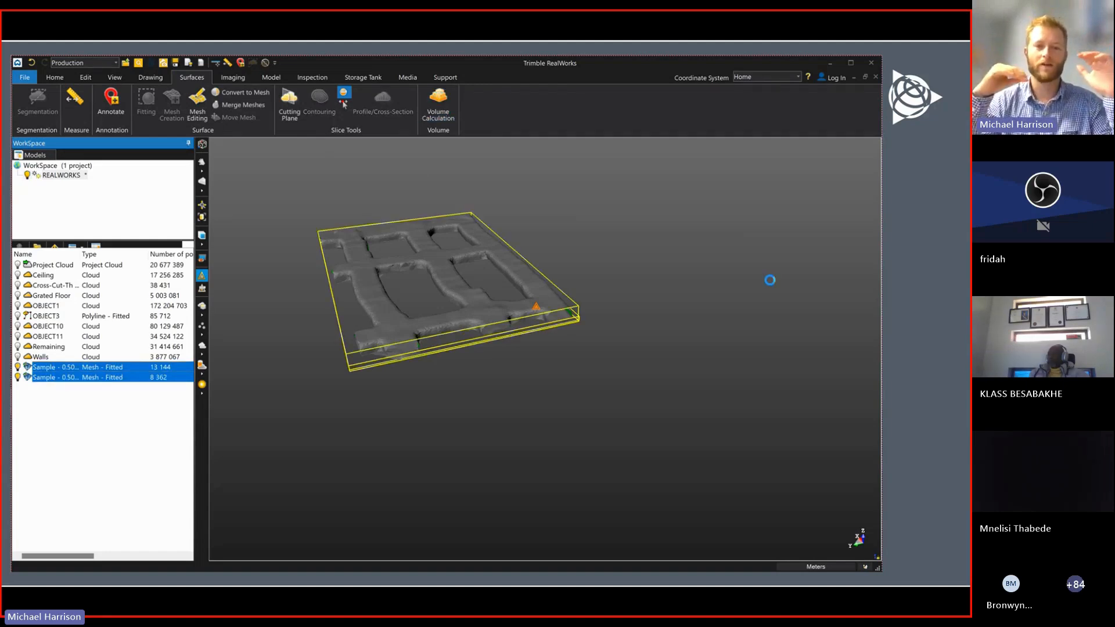
left_click(58, 377)
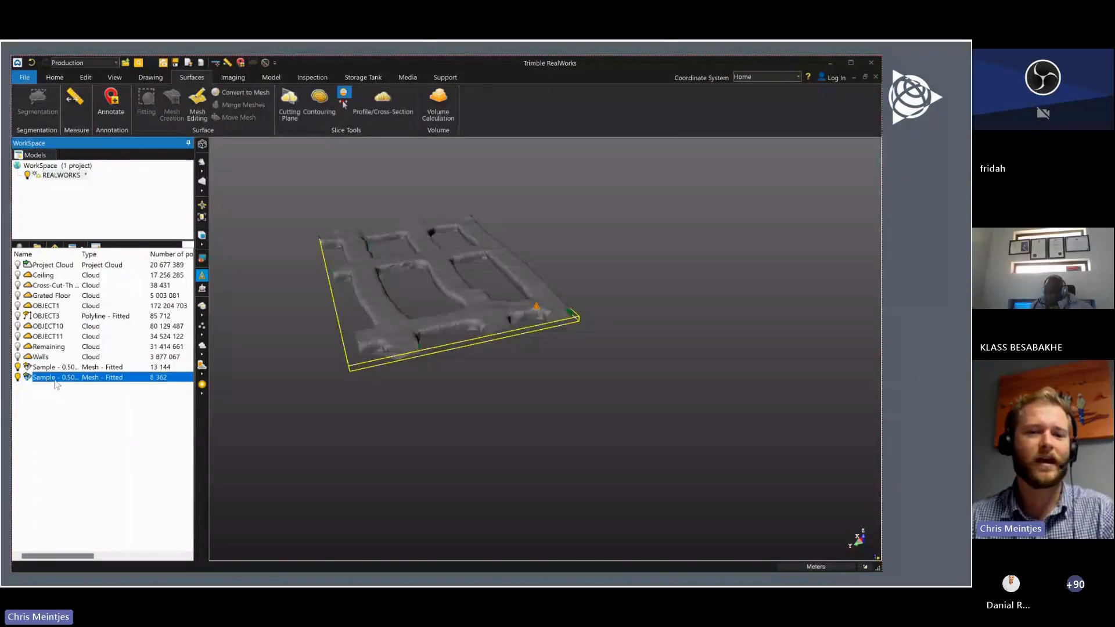
left_click(58, 367, "ctrl")
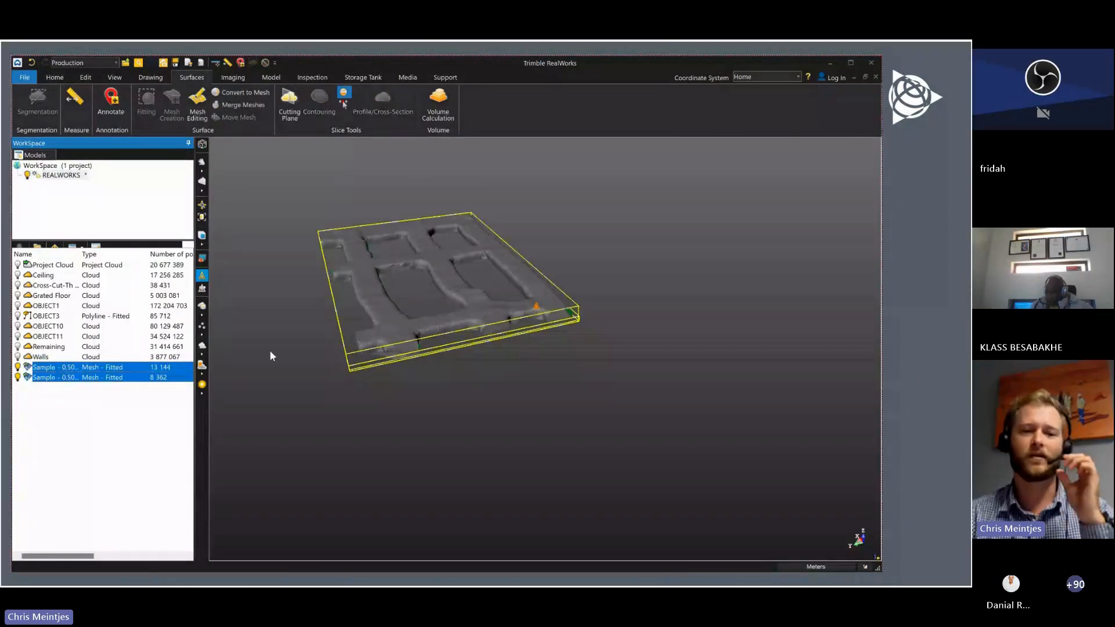
left_click(437, 100)
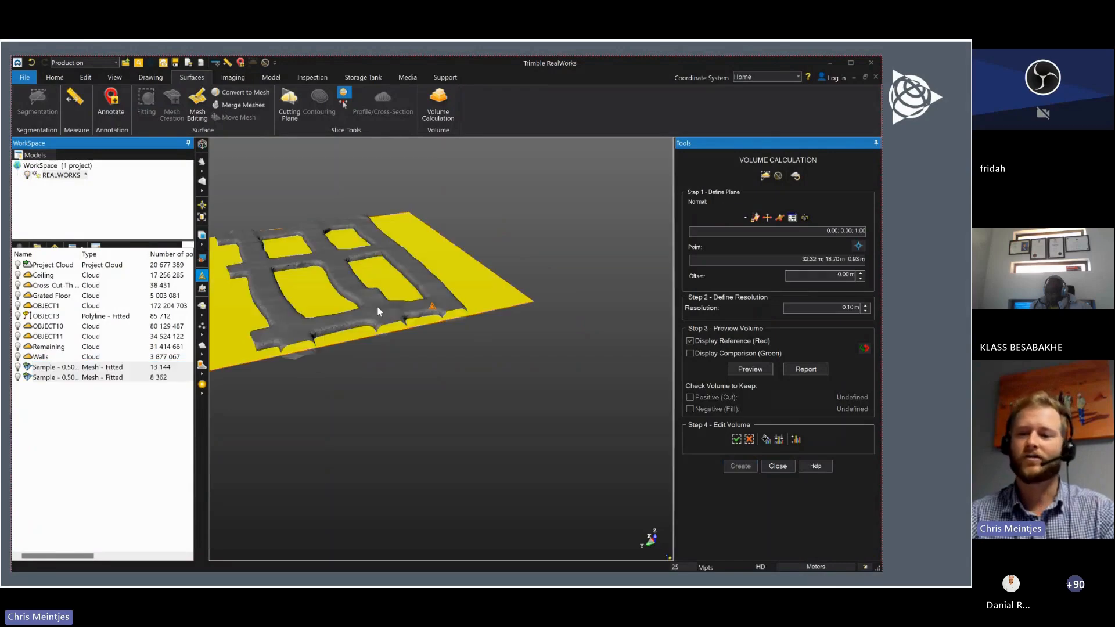
left_click_drag(398, 318, 442, 289)
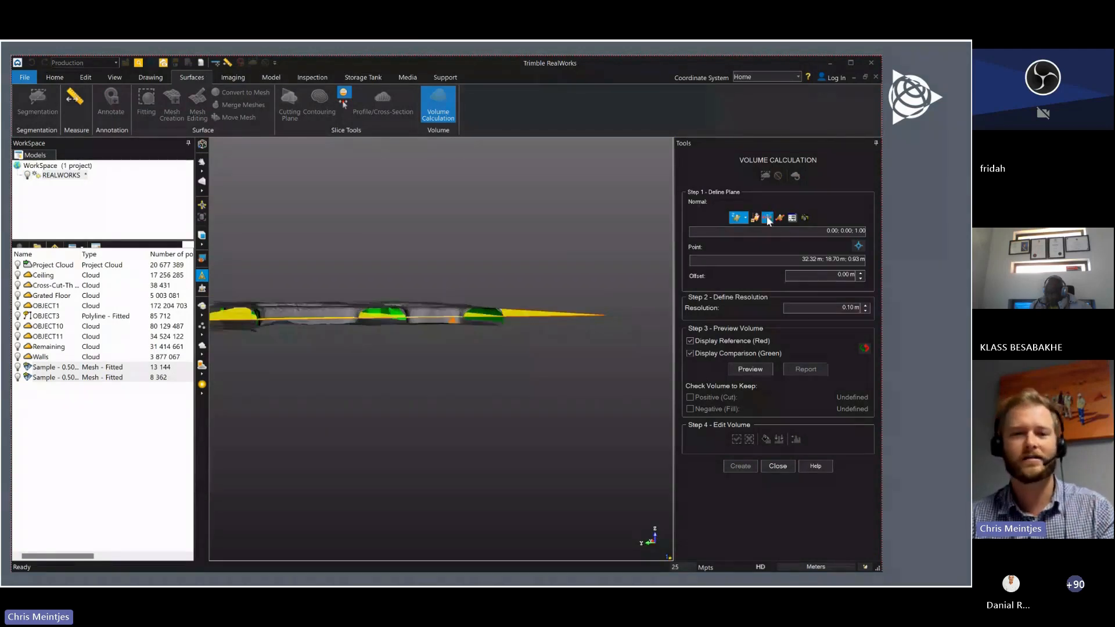
left_click(755, 370)
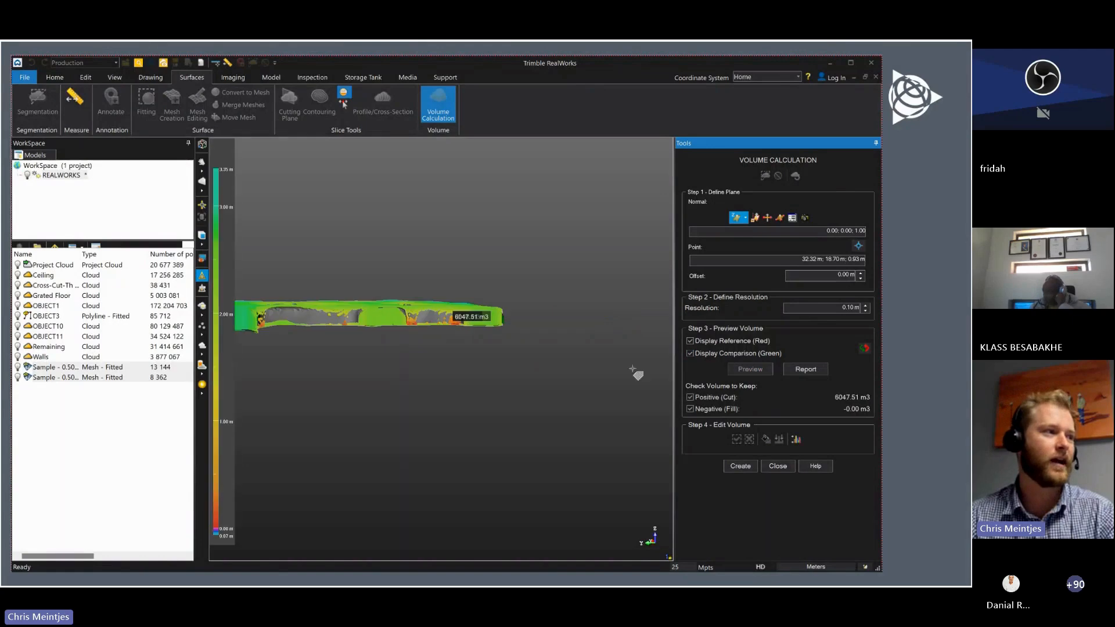
- Examine the colour-mapped volume preview of the tunnels from above, below and up close along the walls
left_click_drag(409, 312, 405, 325)
left_click_drag(405, 335, 378, 326)
middle_click_drag(394, 274, 493, 304)
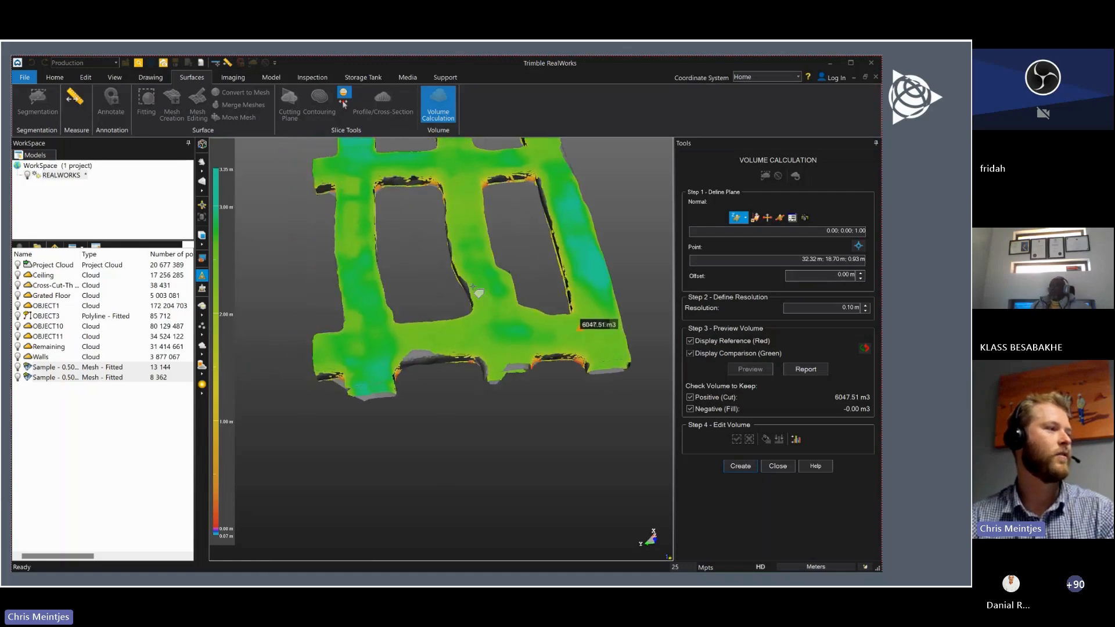
scroll(476, 285, "up", 5)
left_click_drag(484, 263, 489, 255)
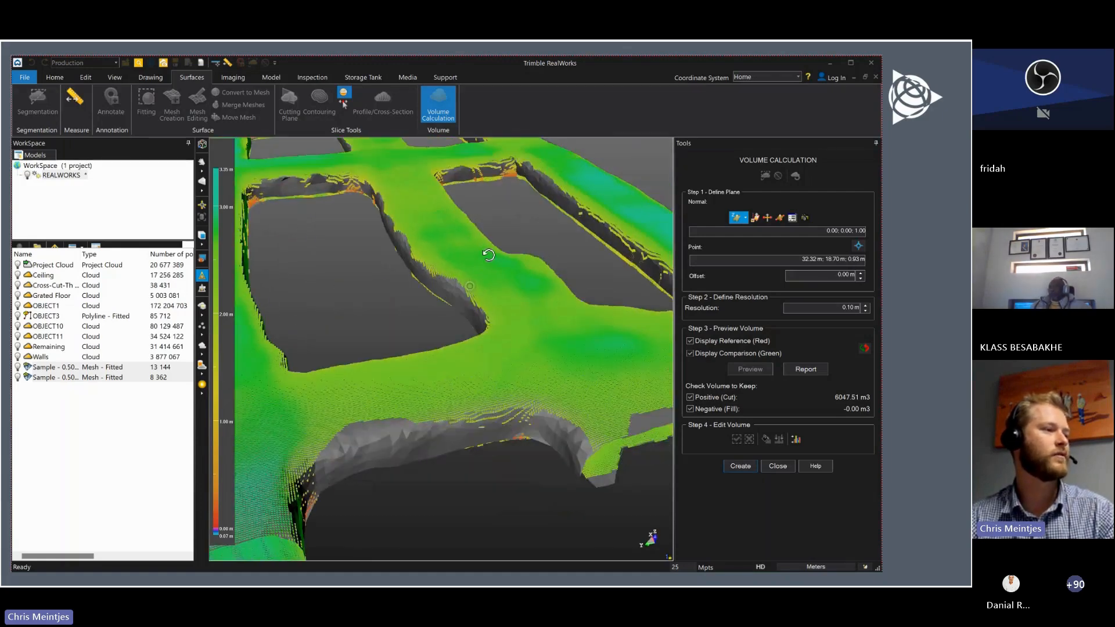
scroll(479, 244, "down", 3)
scroll(472, 237, "down", 4)
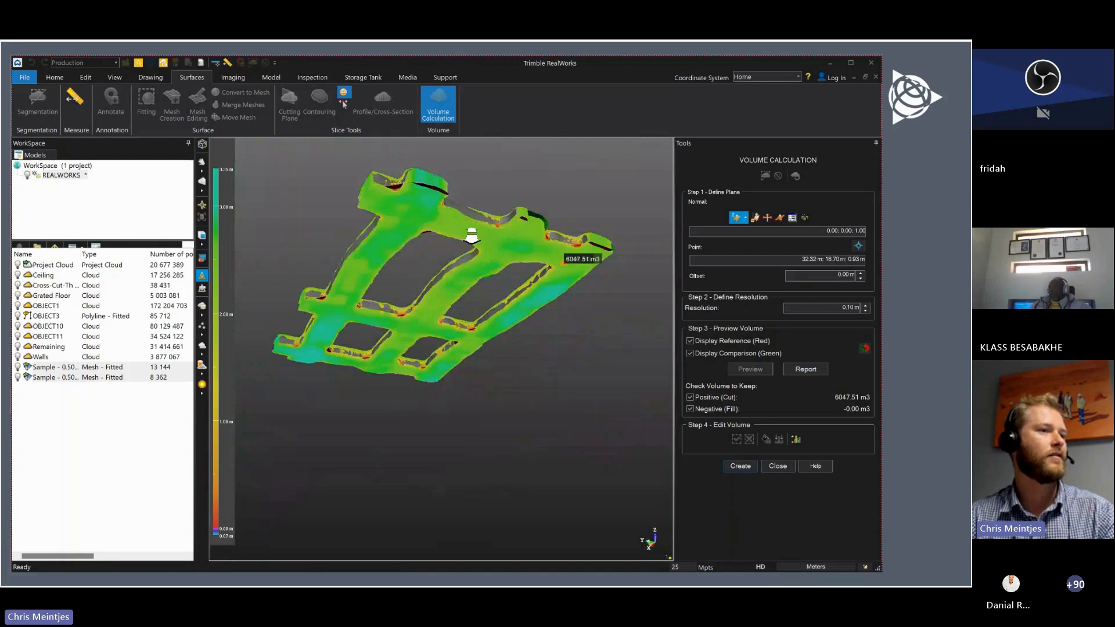
left_click_drag(467, 247, 500, 325)
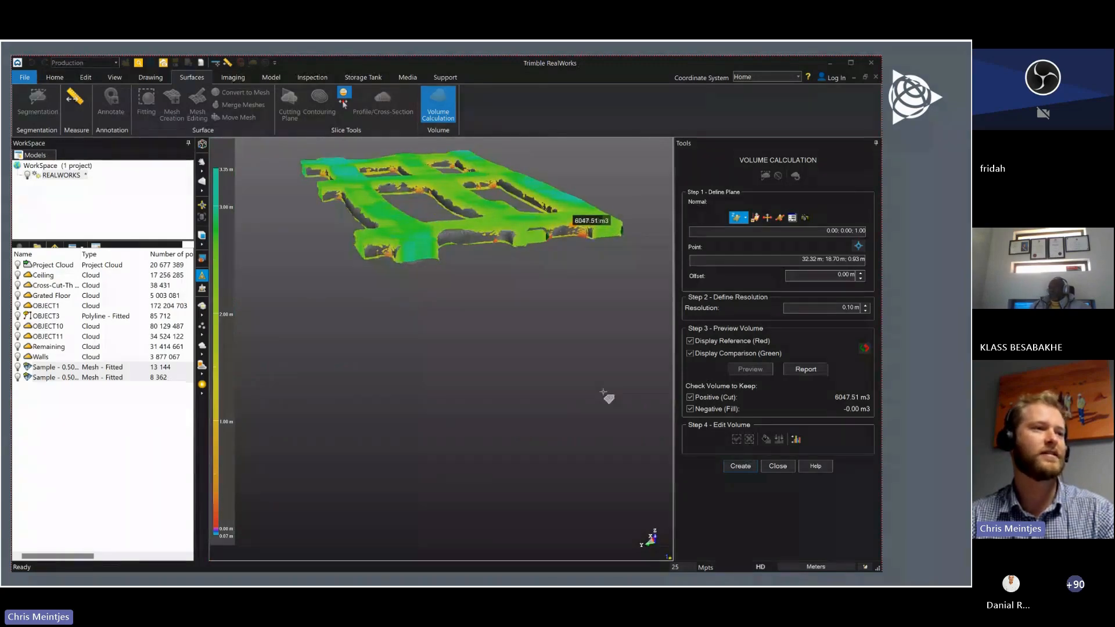
- Generate the volume calculation report and save it to the Desktop as an RTF file named VOLUMES
left_click(810, 370)
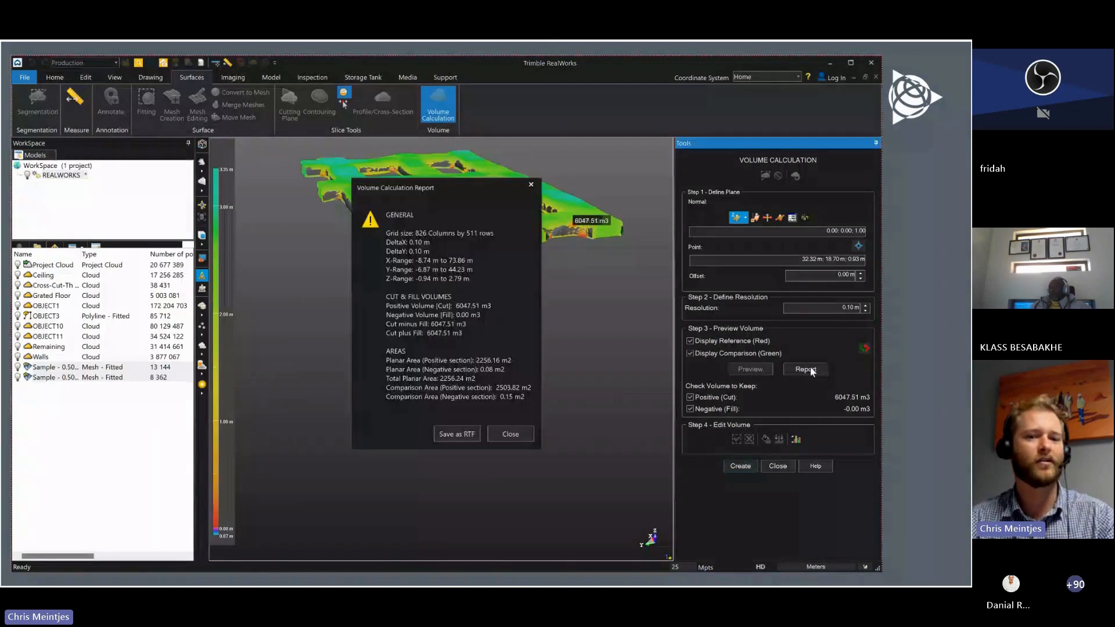
left_click(459, 436)
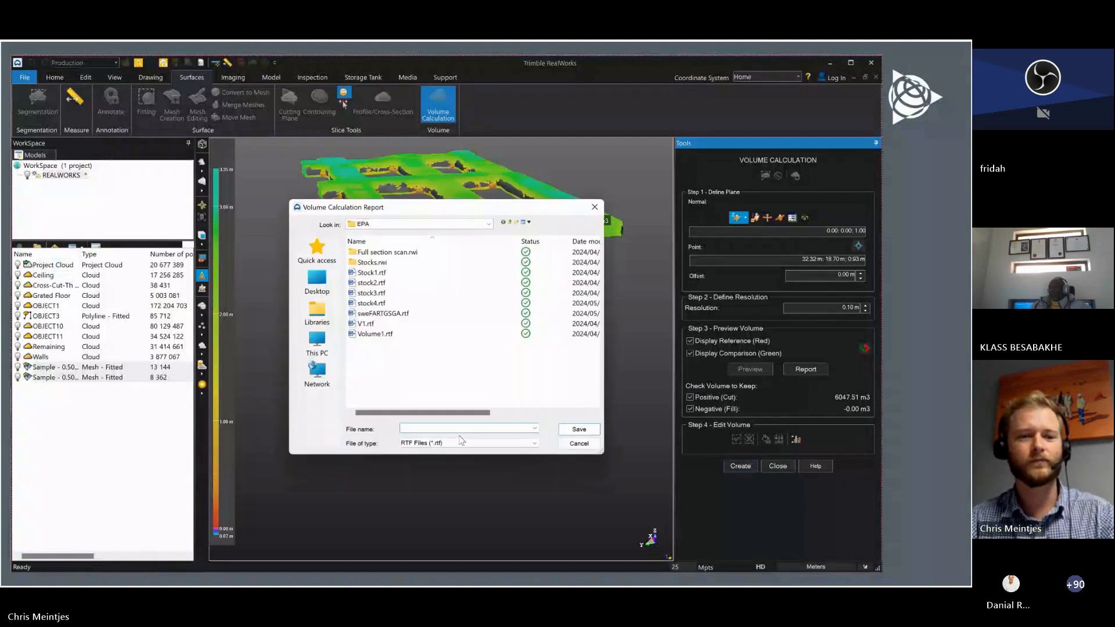
left_click(514, 223)
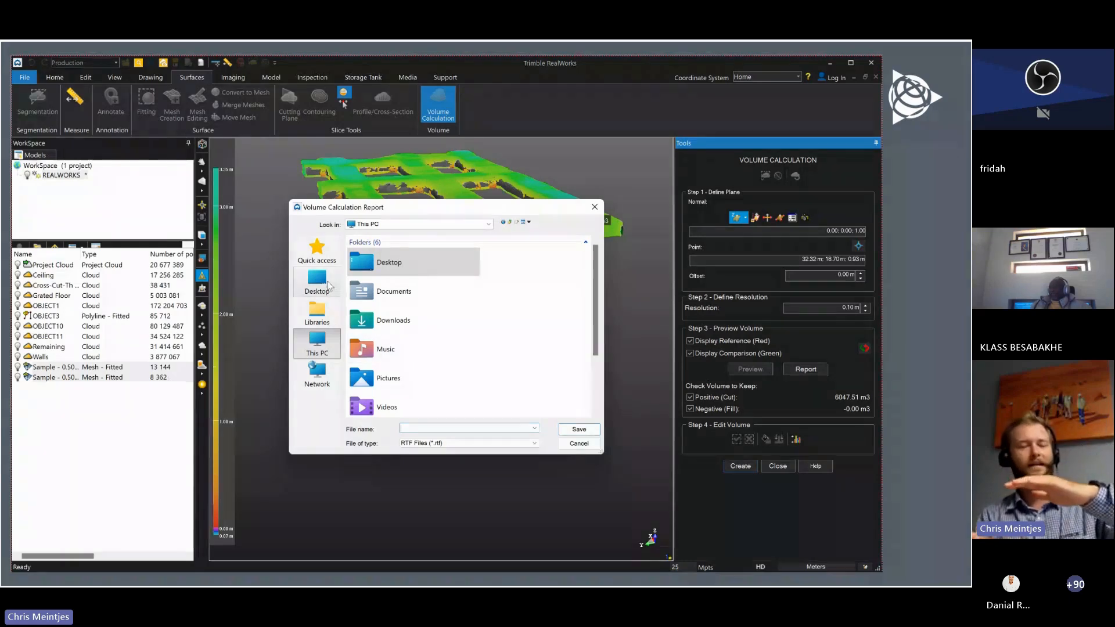
left_click(327, 284)
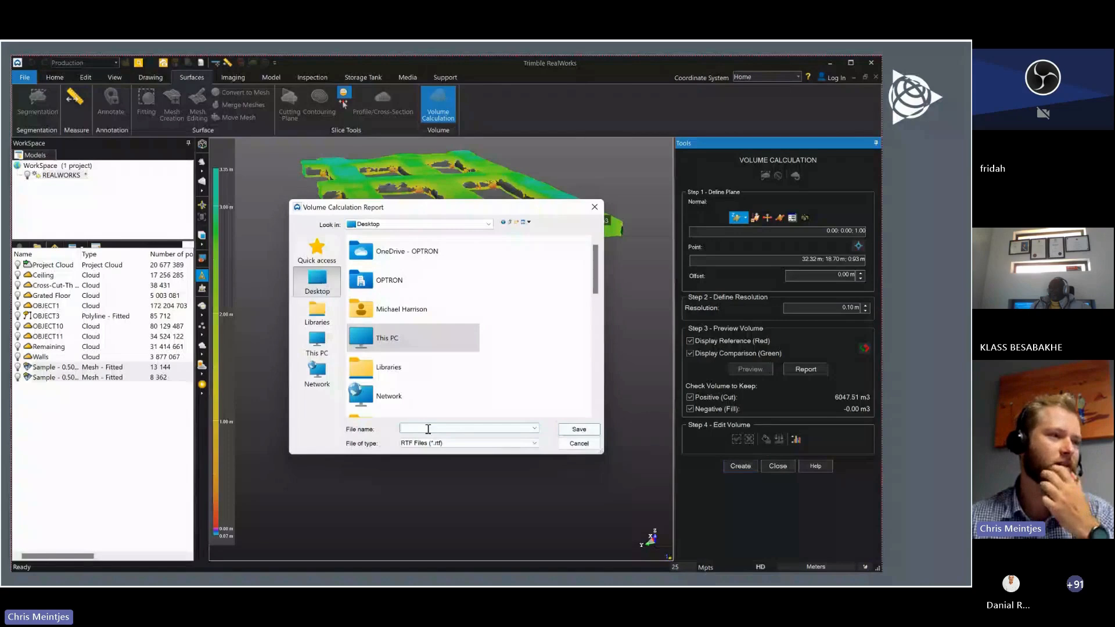
type("VOLUMES")
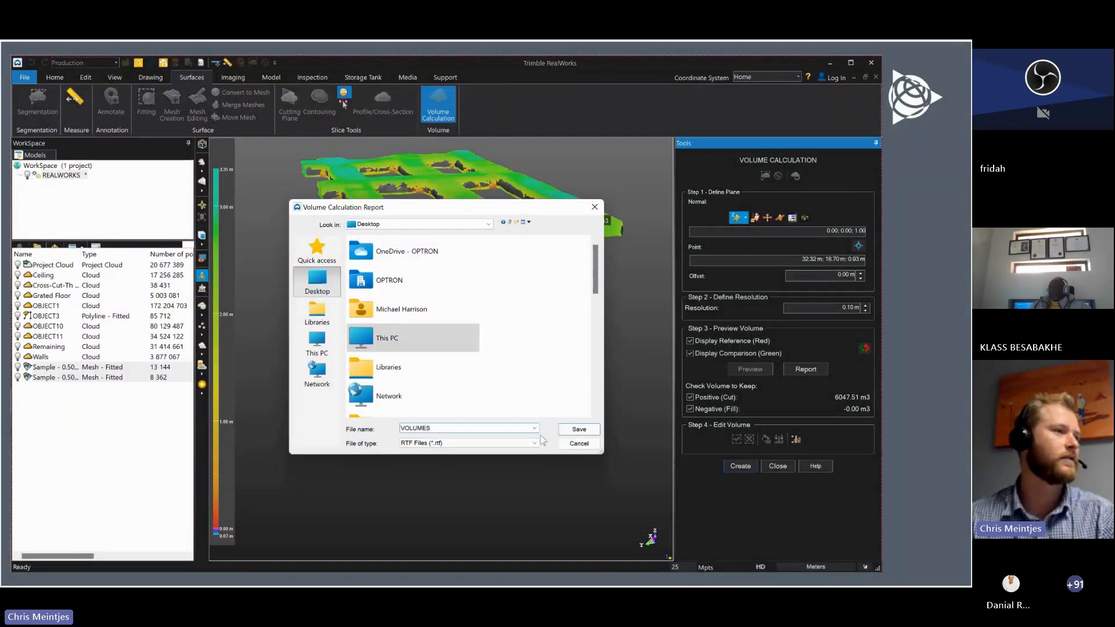
left_click(584, 431)
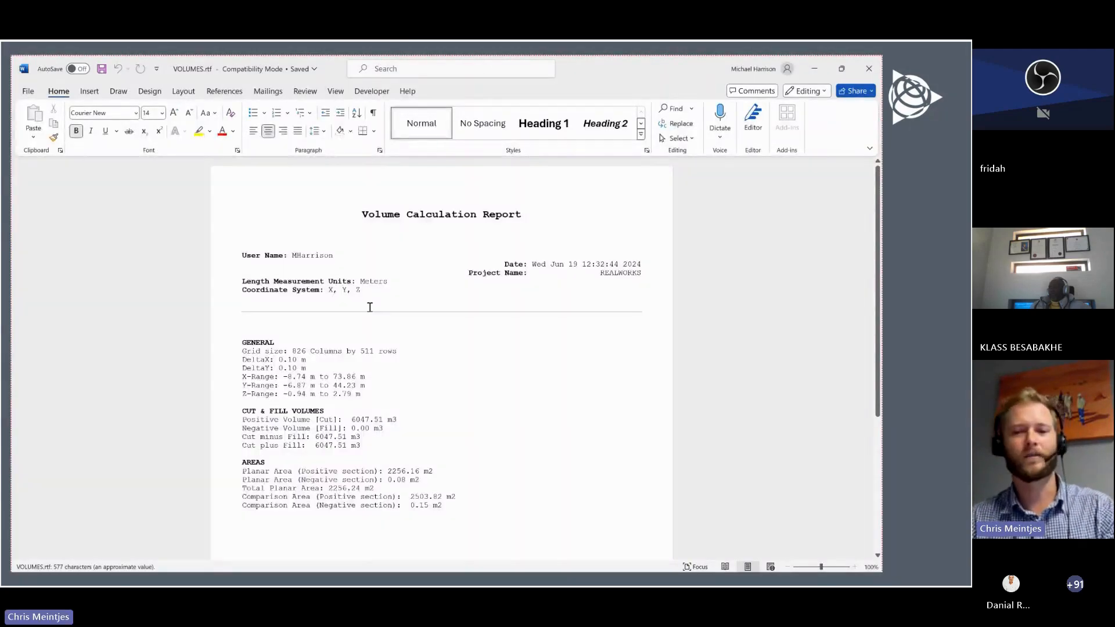
- Read the cut and fill volumes and the planar areas in the VOLUMES.rtf report in Word, and return to RealWorks
scroll(368, 303, "down", 5)
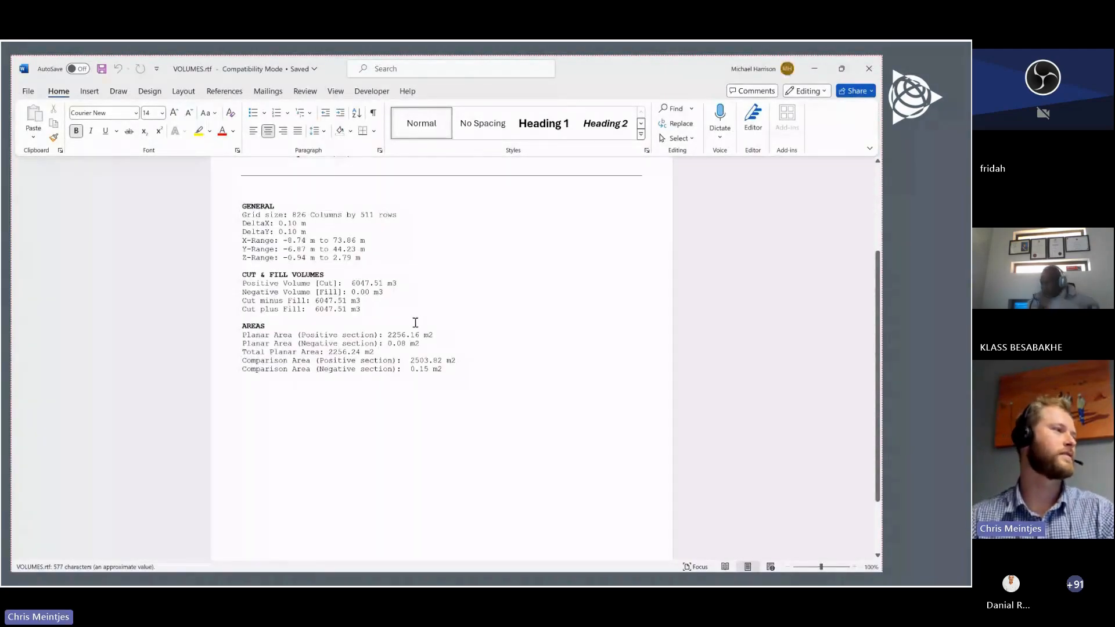
left_click_drag(365, 310, 242, 275)
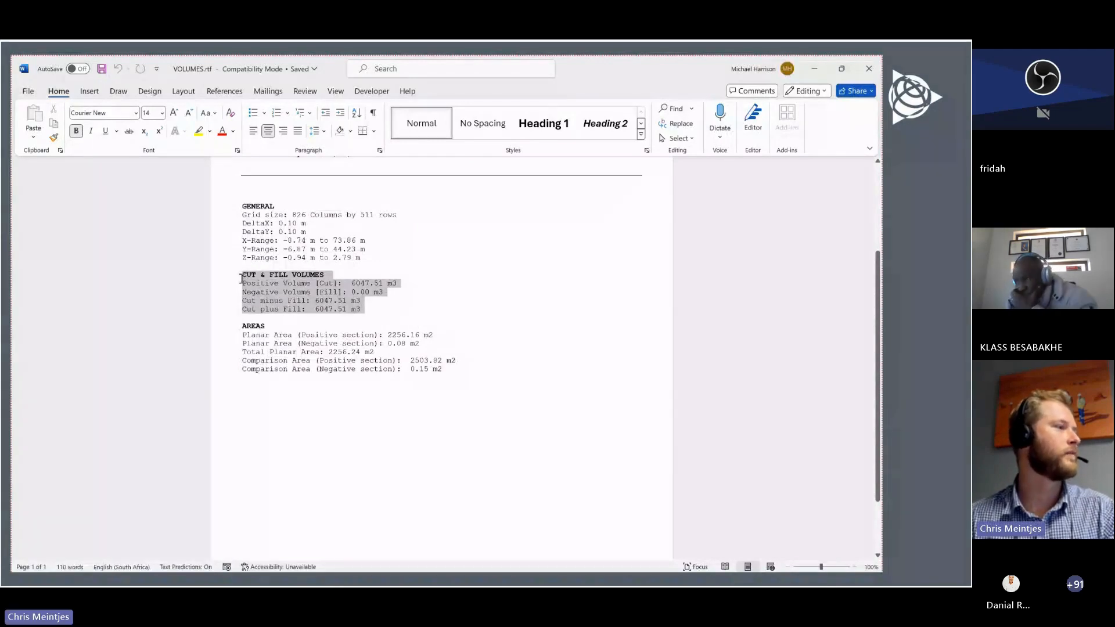
left_click_drag(433, 335, 377, 336)
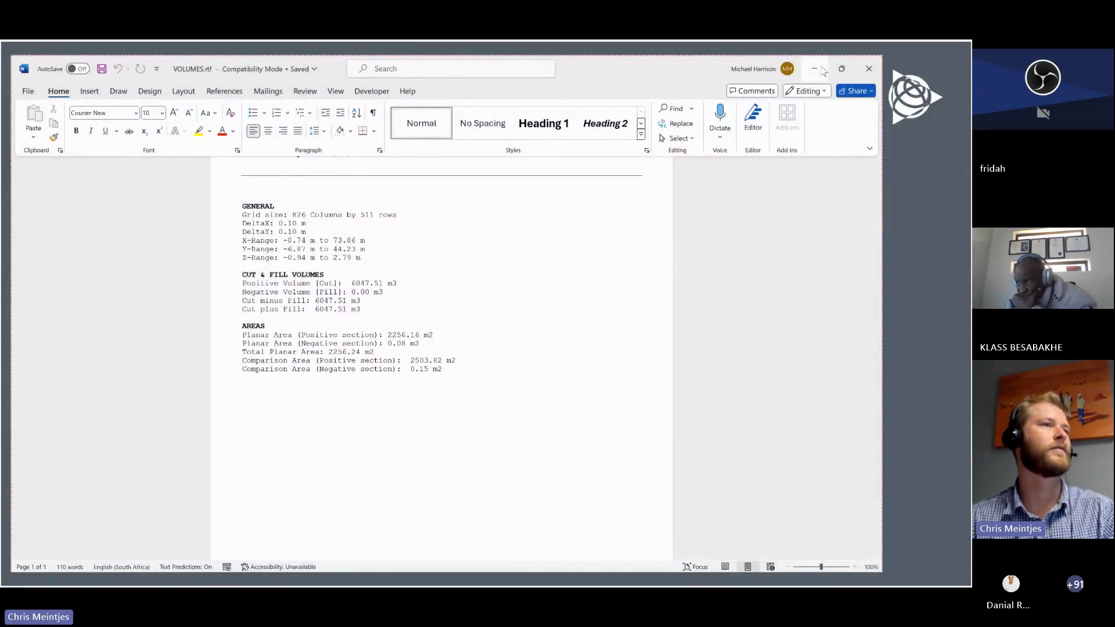
left_click(815, 69)
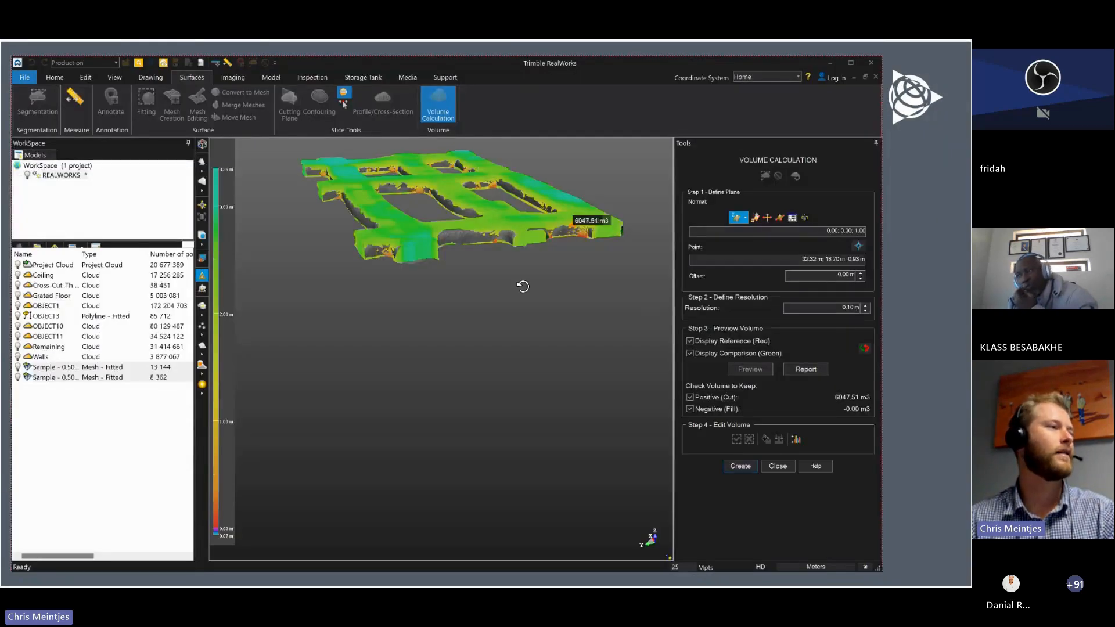
- Create a volume object in the project from the previewed calculation
left_click_drag(523, 286, 486, 304)
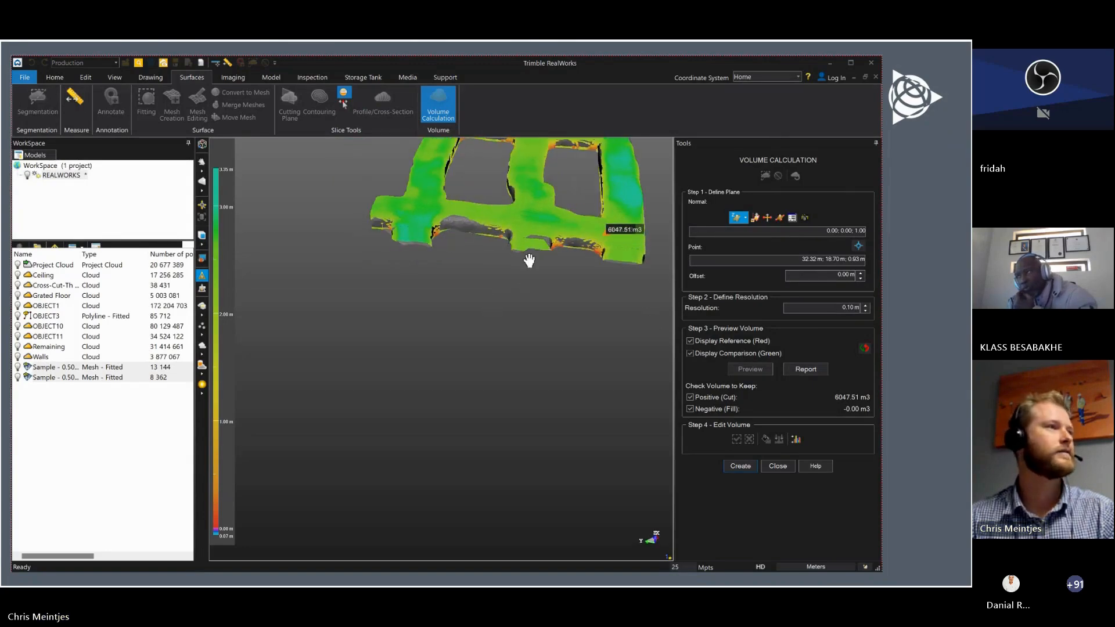
left_click_drag(531, 256, 422, 334)
left_click(750, 470)
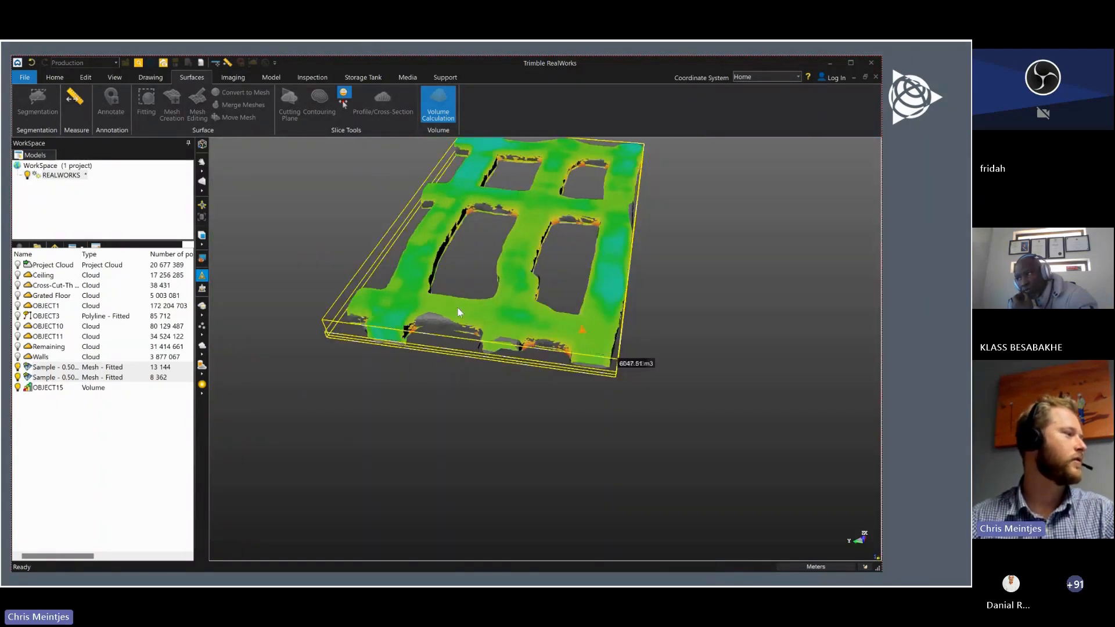
- Hide the two fitted sample meshes to display the volume object on its own, and inspect it
scroll(457, 310, "down", 1)
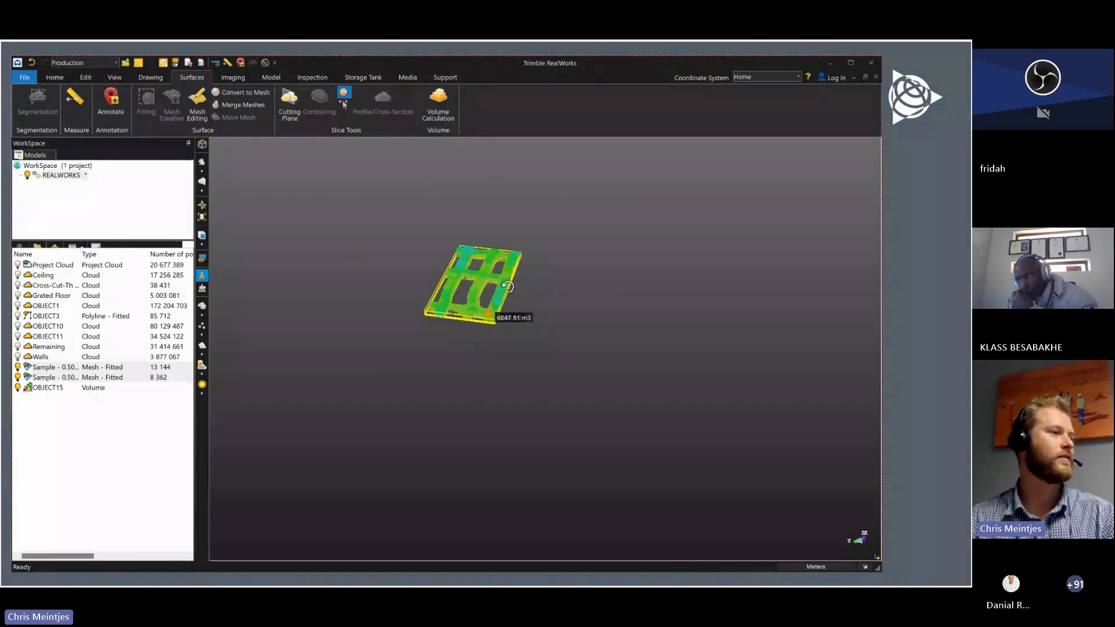
left_click_drag(524, 287, 535, 290)
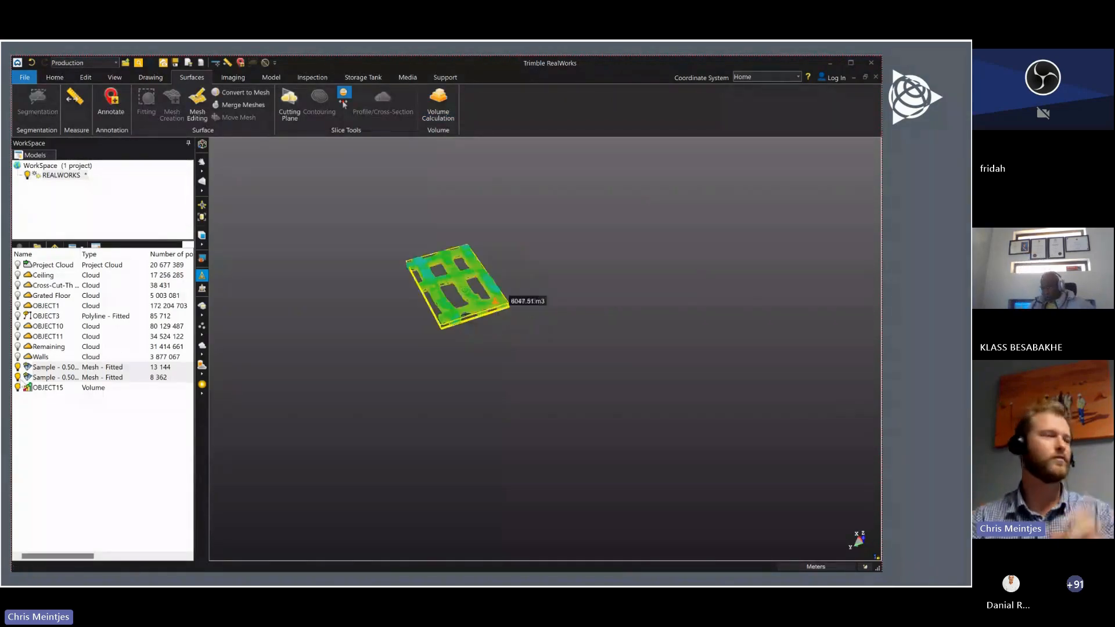
left_click(18, 376)
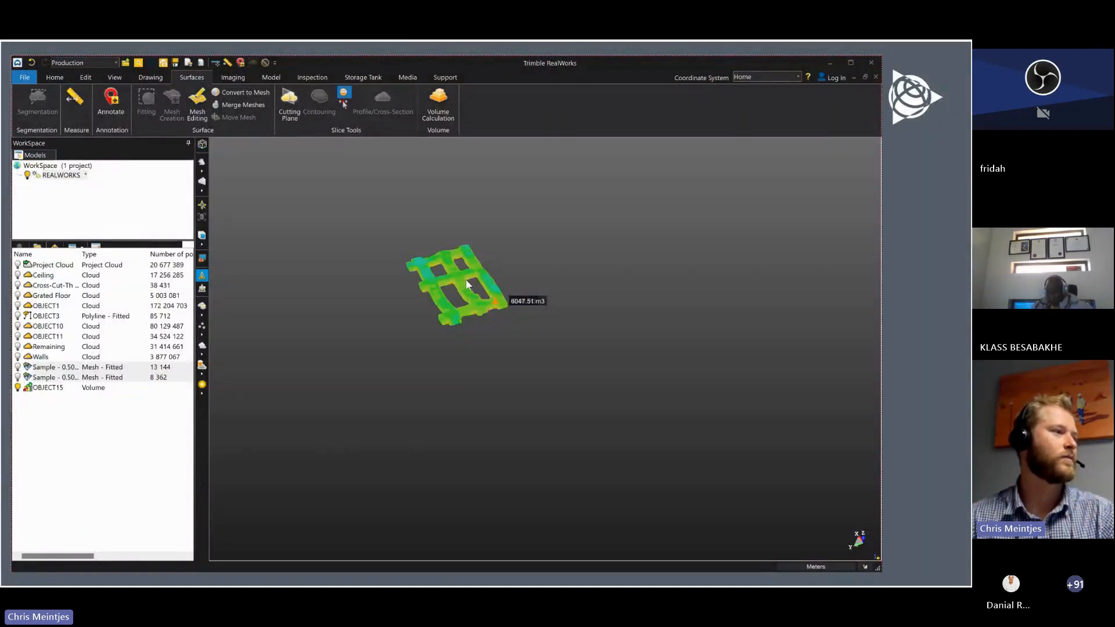
scroll(468, 298, "up", 5)
left_click_drag(468, 299, 559, 319)
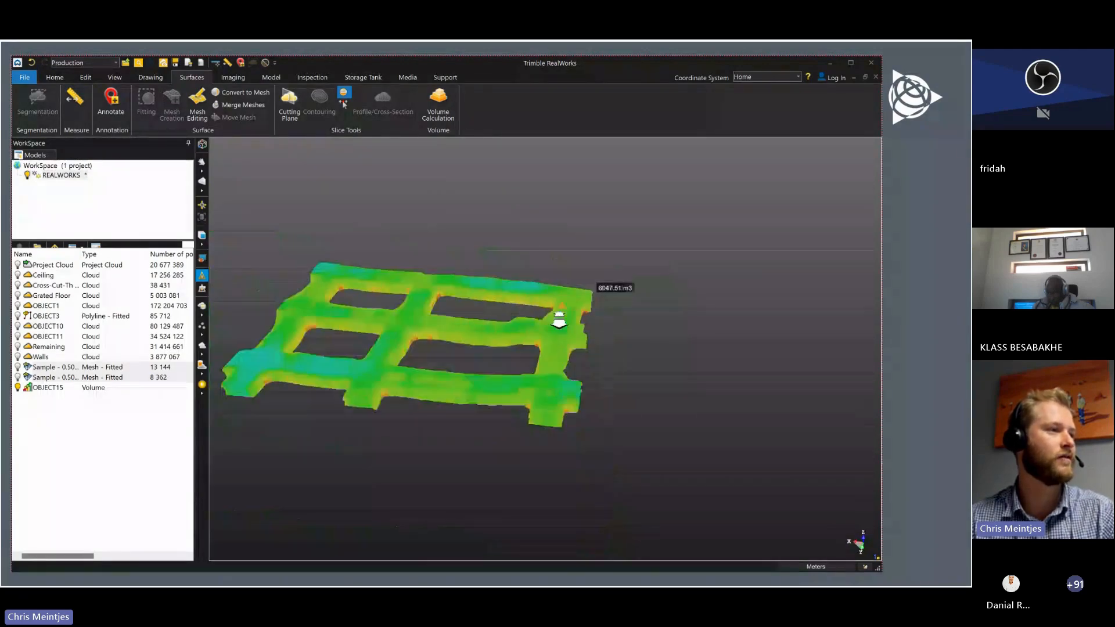
scroll(559, 319, "down", 2)
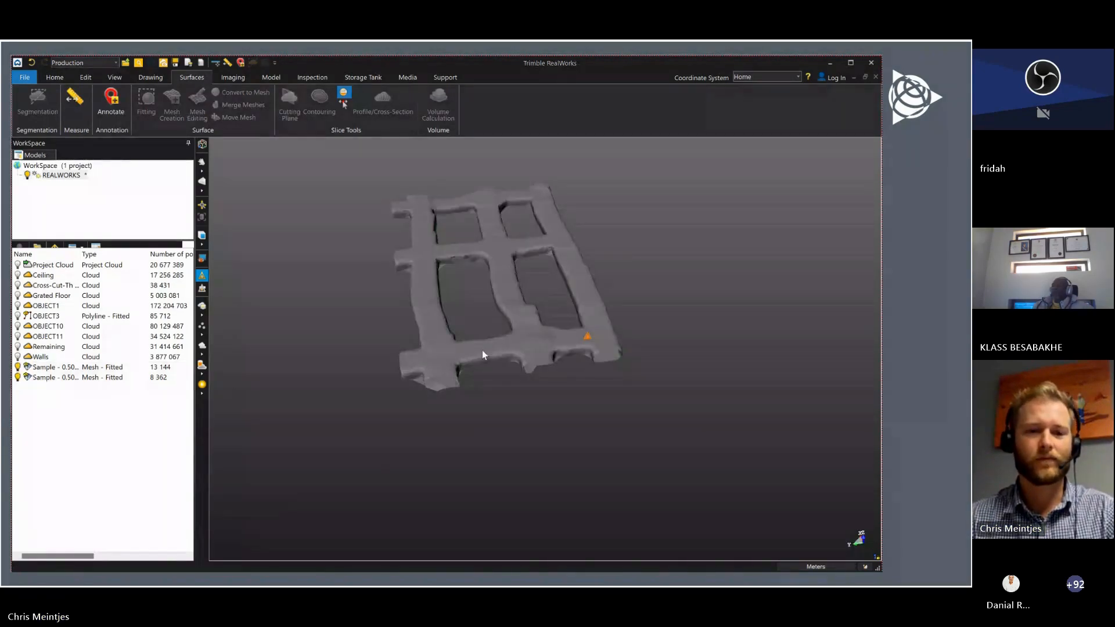
- Switch to Trimble Business Center and import the GlobalFeatures feature code library (fxl) from the TBC Webinar data folder
key("Right")
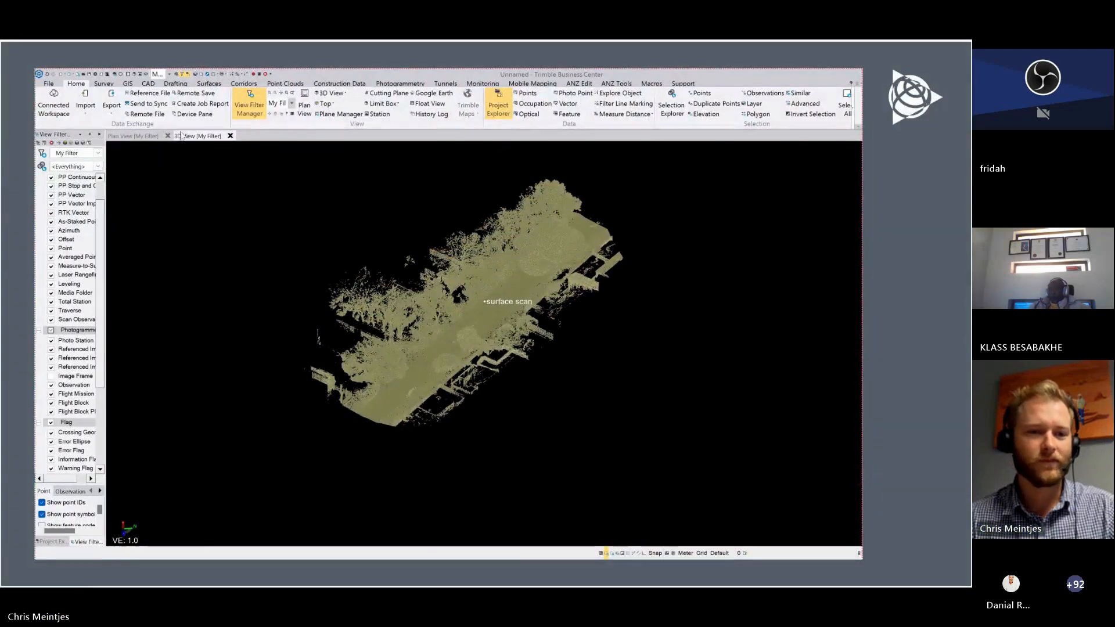
left_click(86, 100)
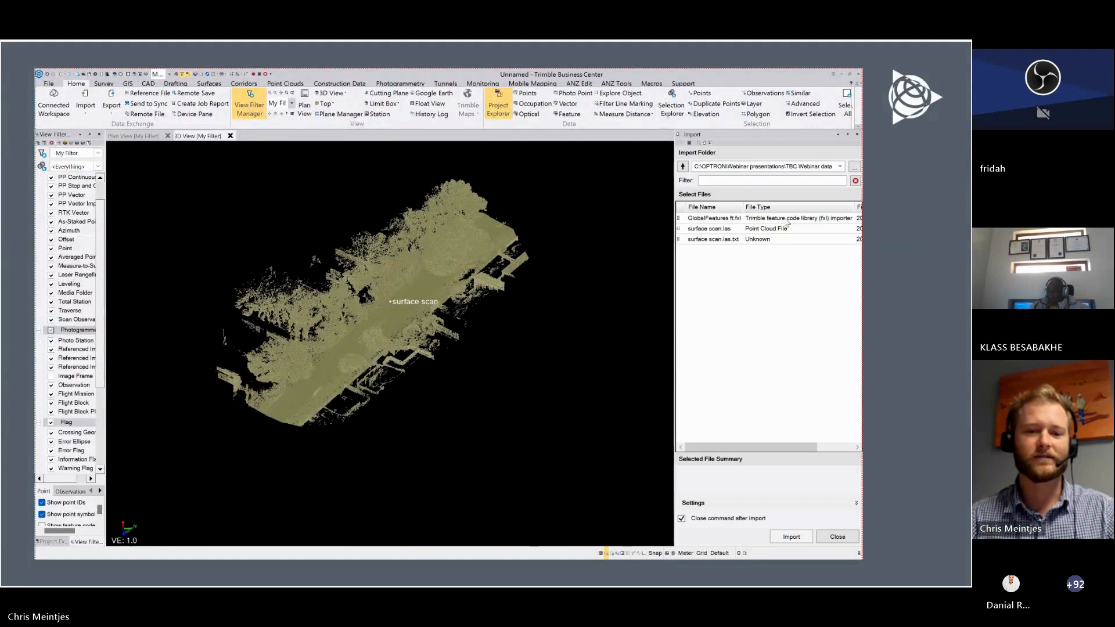
left_click(785, 219)
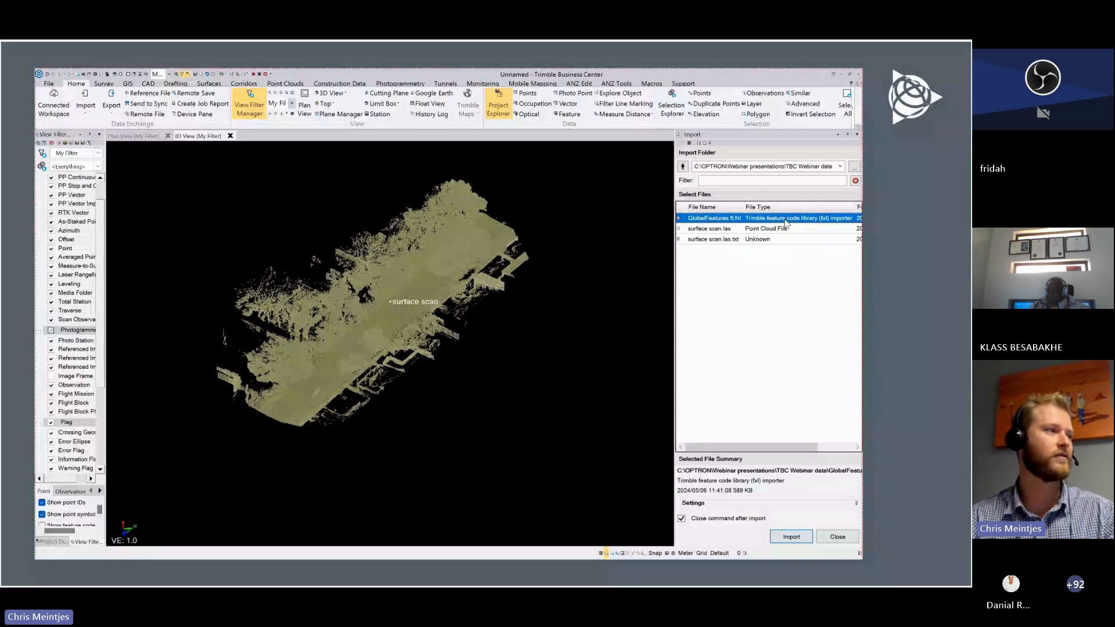
left_click(791, 537)
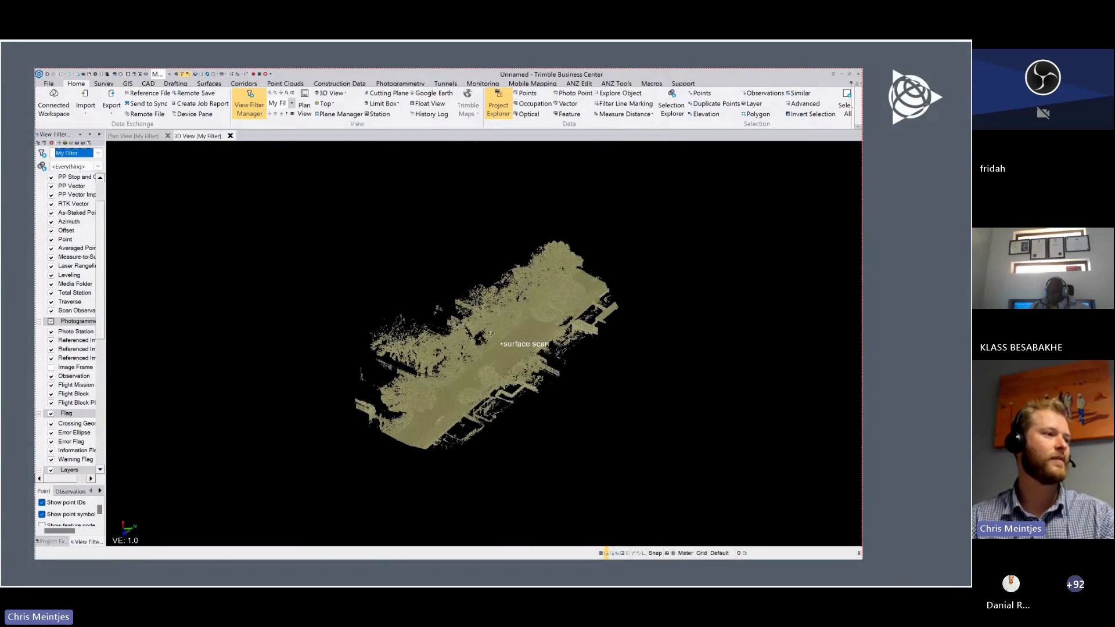
- Start the Classify Point Cloud command and set the classification type to Outdoor (Aerial)
scroll(491, 333, "up", 3)
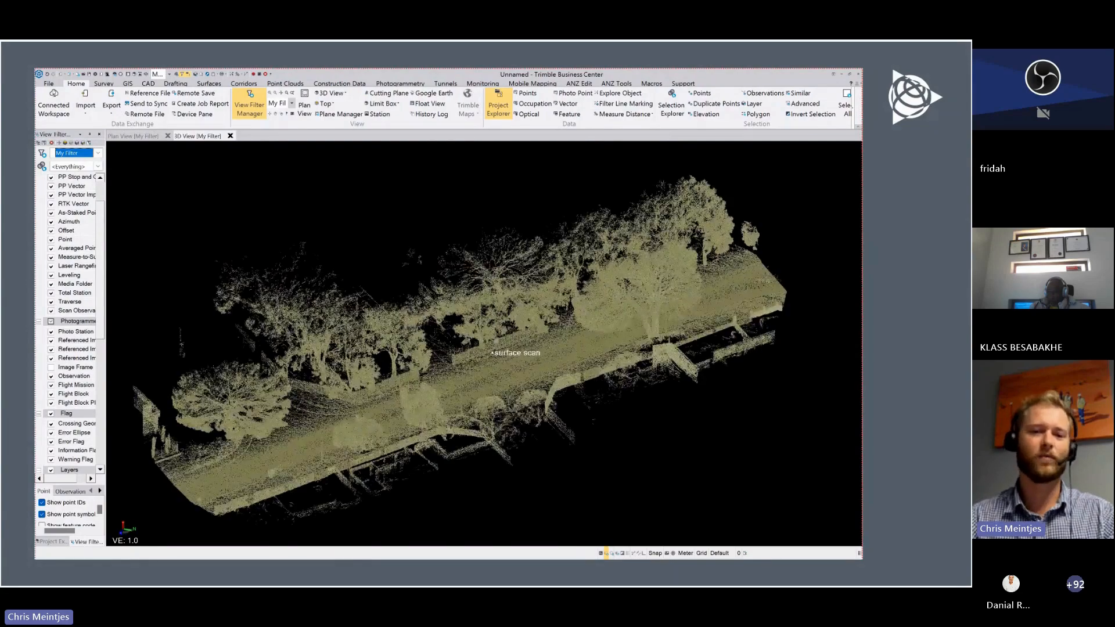
scroll(496, 340, "up", 2)
right_click_drag(496, 341, 570, 311)
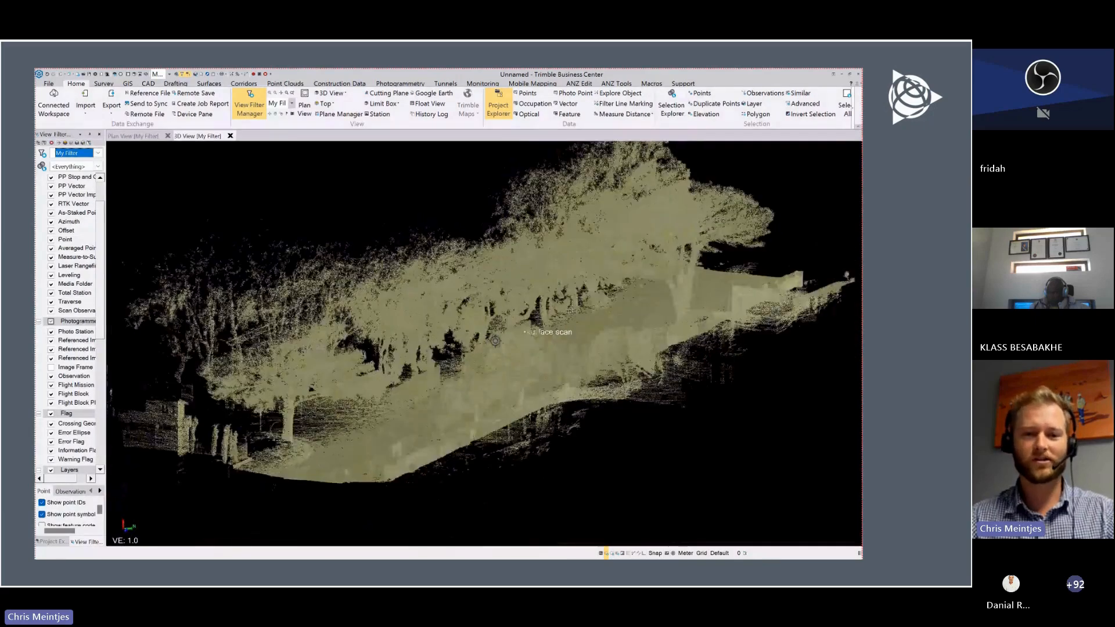
scroll(570, 310, "down", 4)
scroll(585, 322, "down", 1)
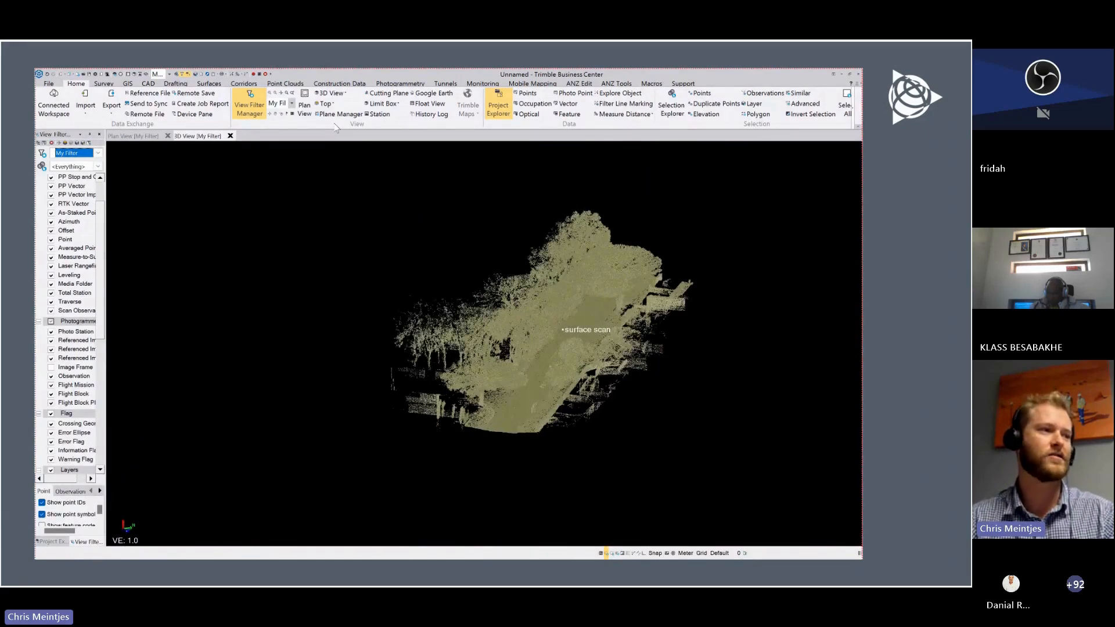
left_click(286, 84)
left_click(324, 109)
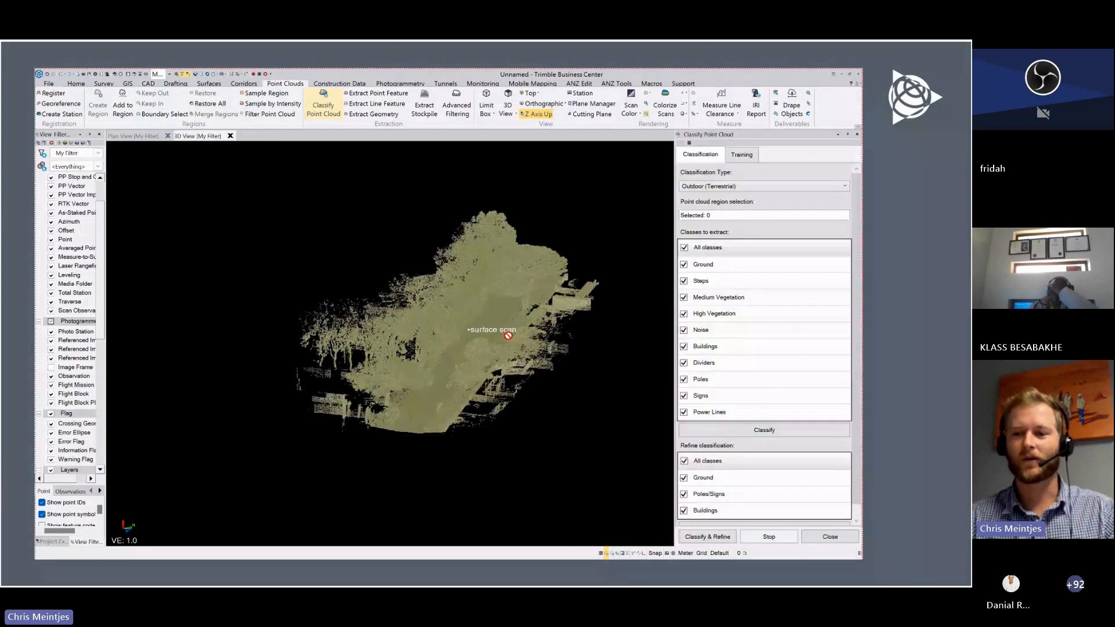
left_click(729, 187)
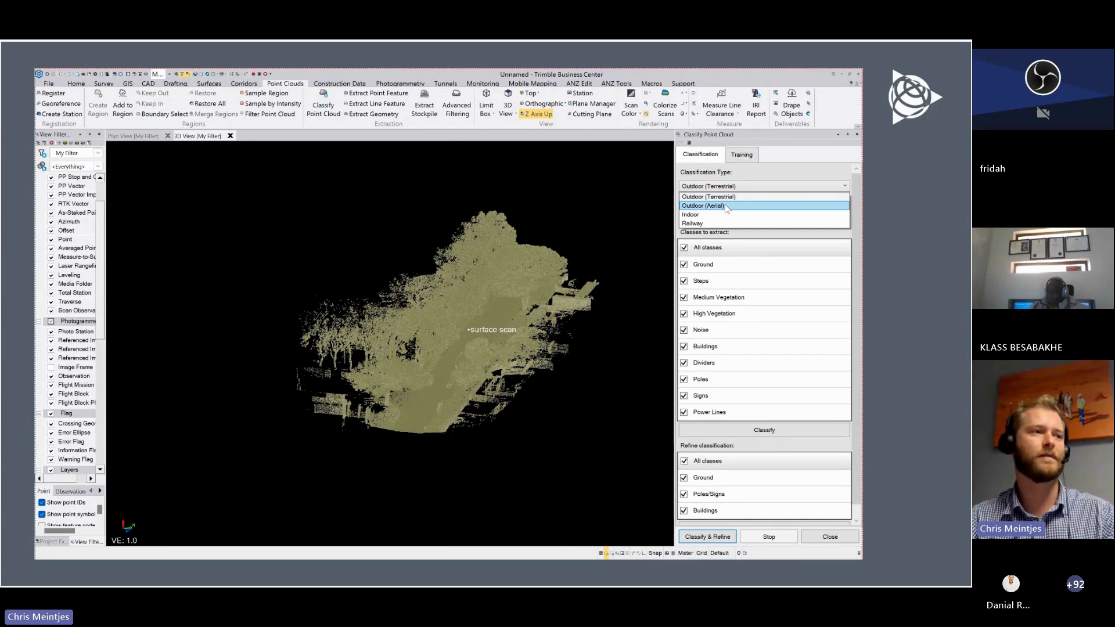
left_click(726, 207)
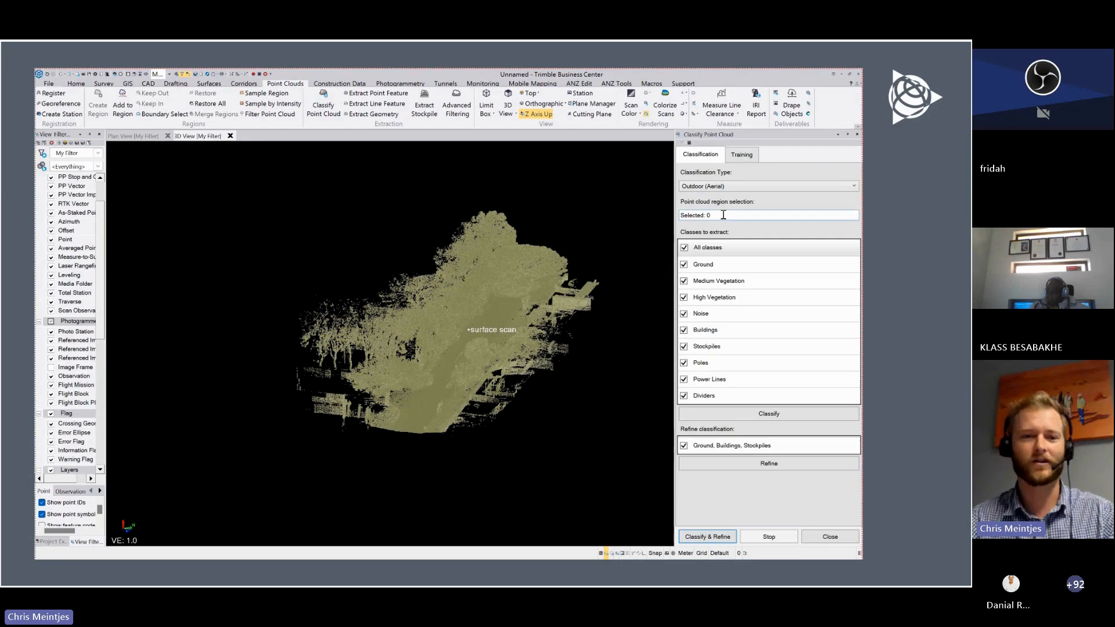
- Select the whole surface scan as the region and classify it into all classes except Medium Vegetation
left_click(723, 215)
scroll(523, 247, "down", 2)
mouse_move(309, 174)
left_mouse_down()
mouse_move(491, 314)
mouse_move(551, 378)
mouse_move(592, 398)
left_mouse_up()
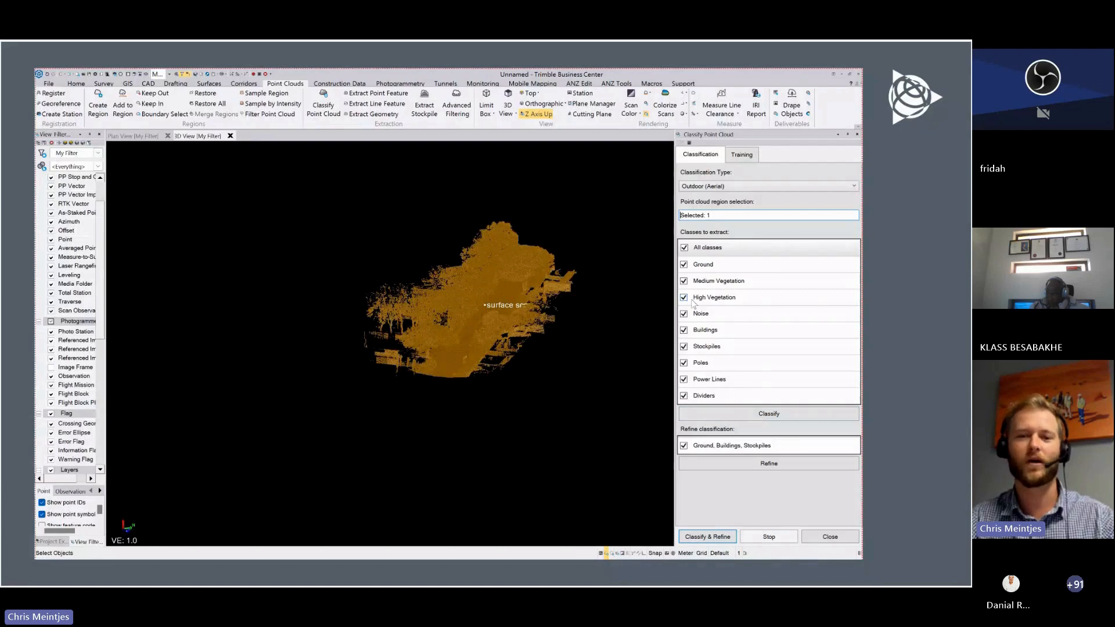
left_click(684, 281)
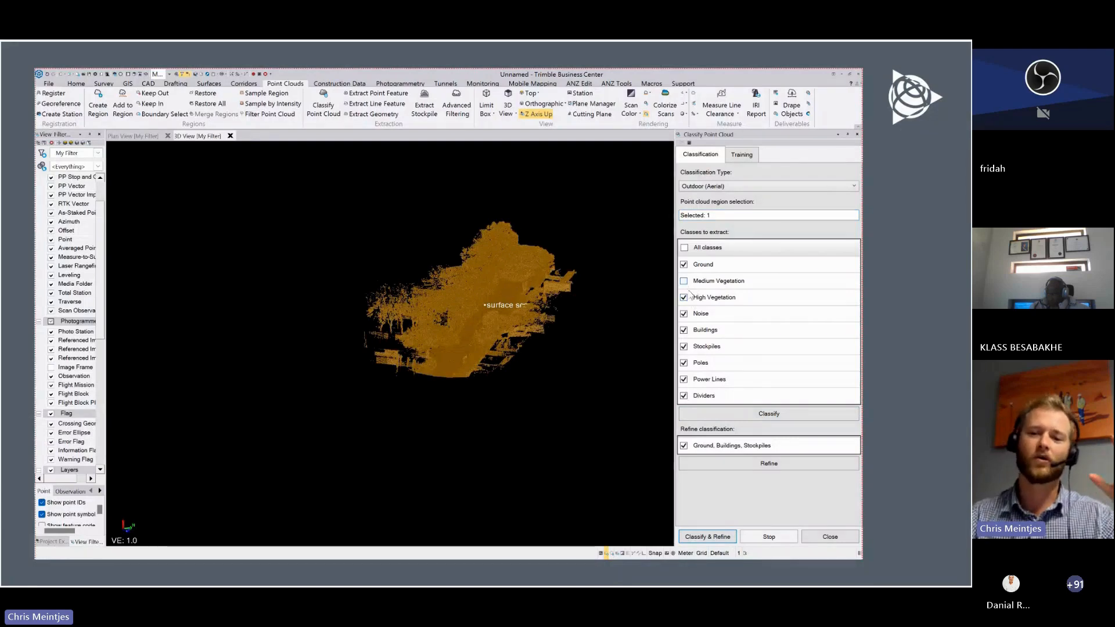
left_click(767, 414)
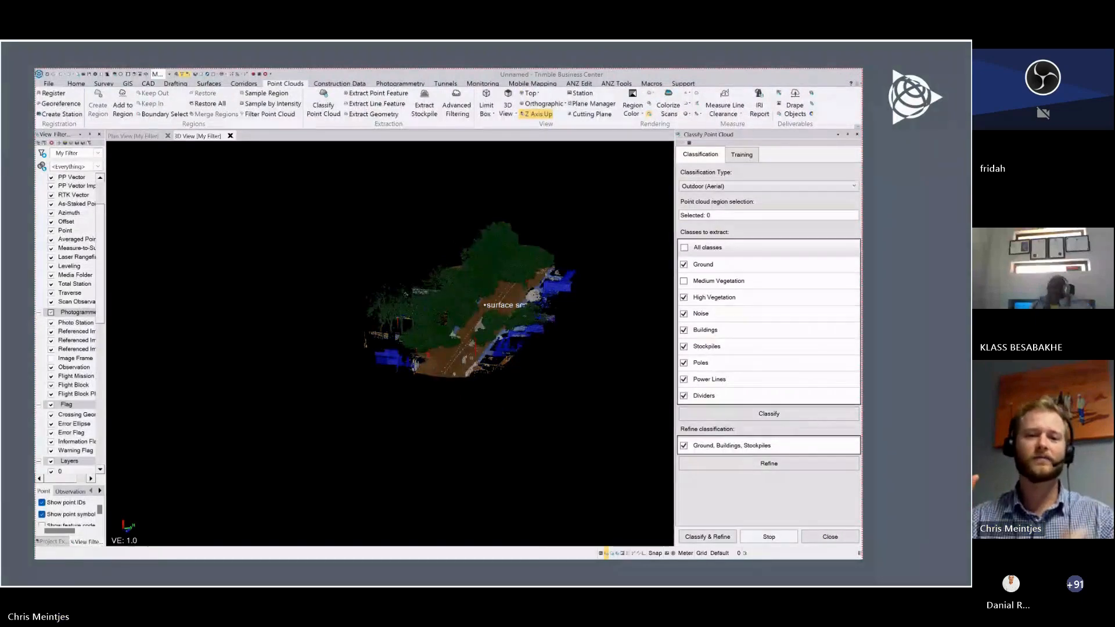
- Inspect the classified surface scan up close and widen the View Filter Manager so its entries are readable
scroll(468, 326, "up", 3)
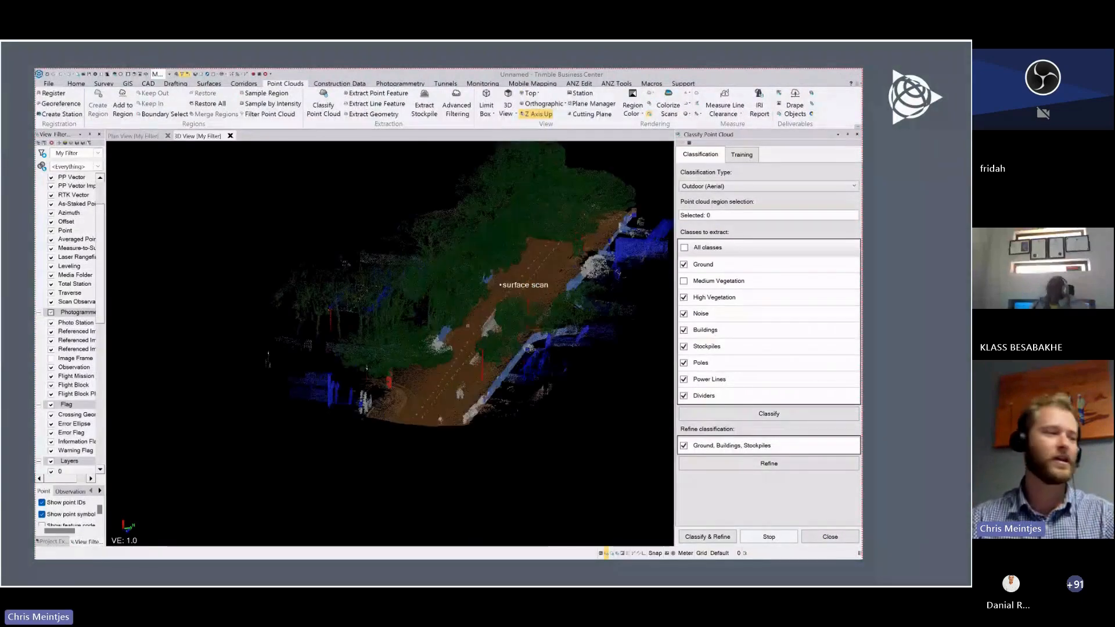
scroll(474, 301, "up", 3)
mouse_move(474, 302)
middle_mouse_down()
mouse_move(500, 279)
mouse_move(467, 298)
middle_mouse_up()
scroll(467, 297, "down", 4)
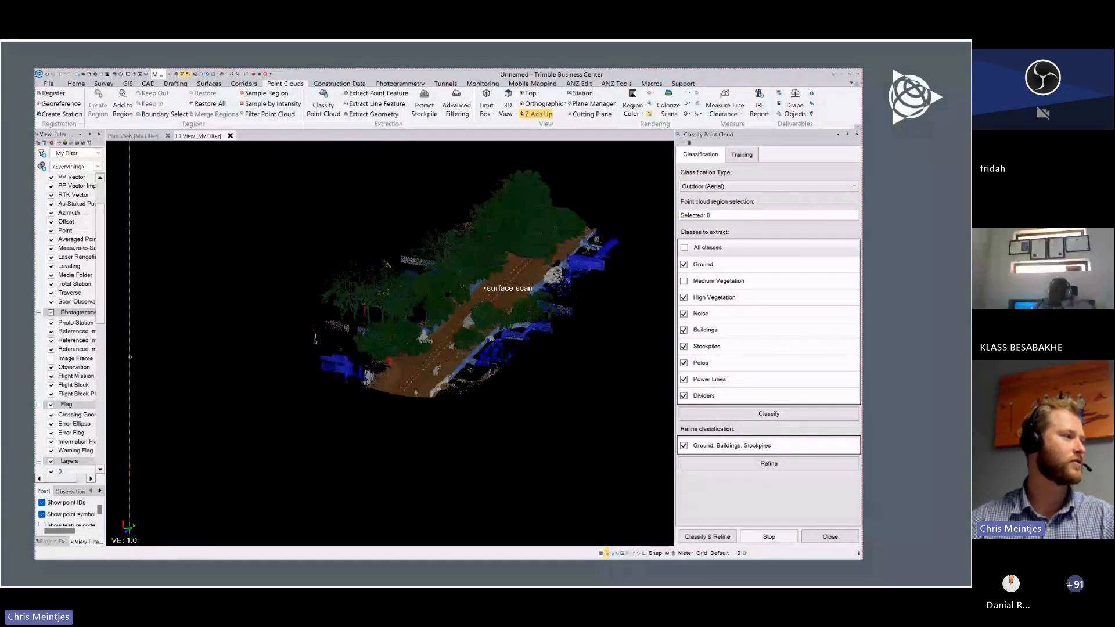
left_click_drag(130, 357, 133, 357)
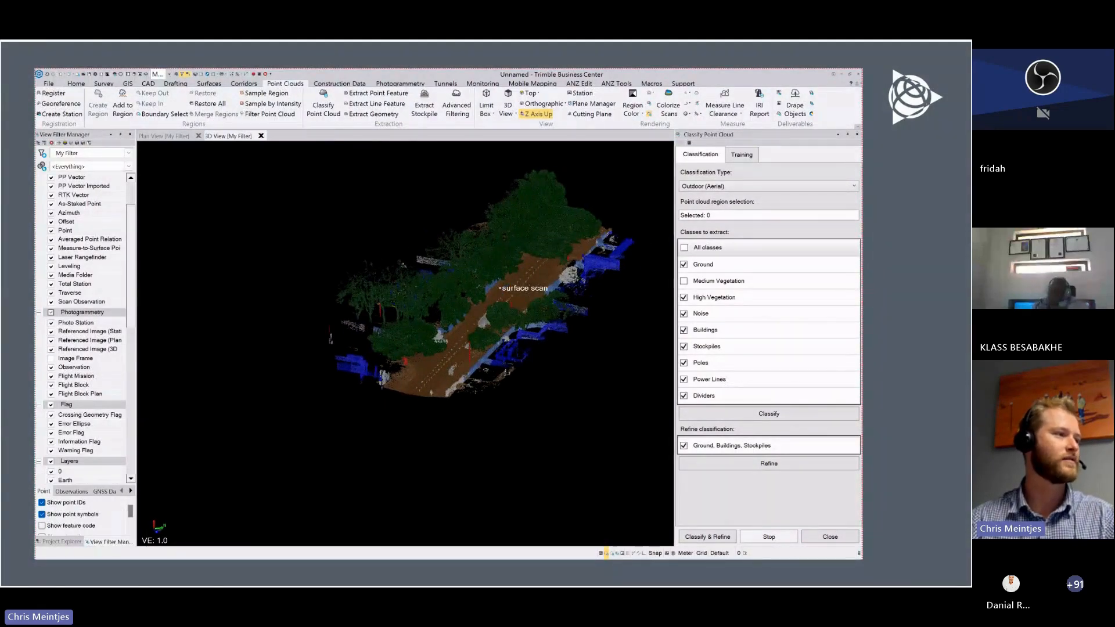
scroll(474, 322, "up", 5)
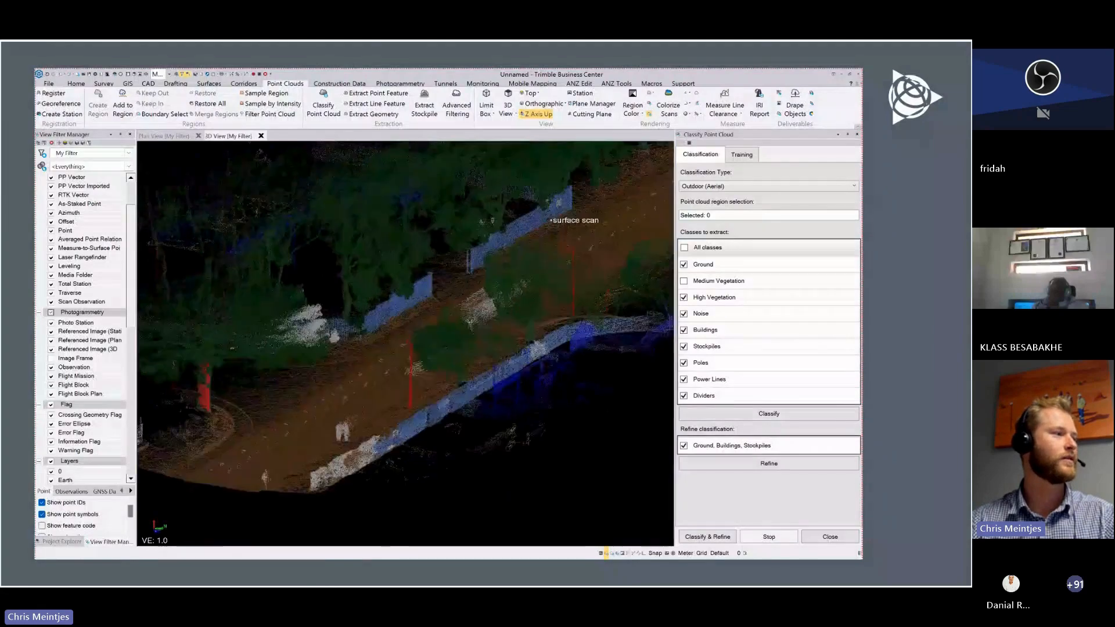
middle_click_drag(470, 322, 476, 331)
scroll(475, 329, "down", 4)
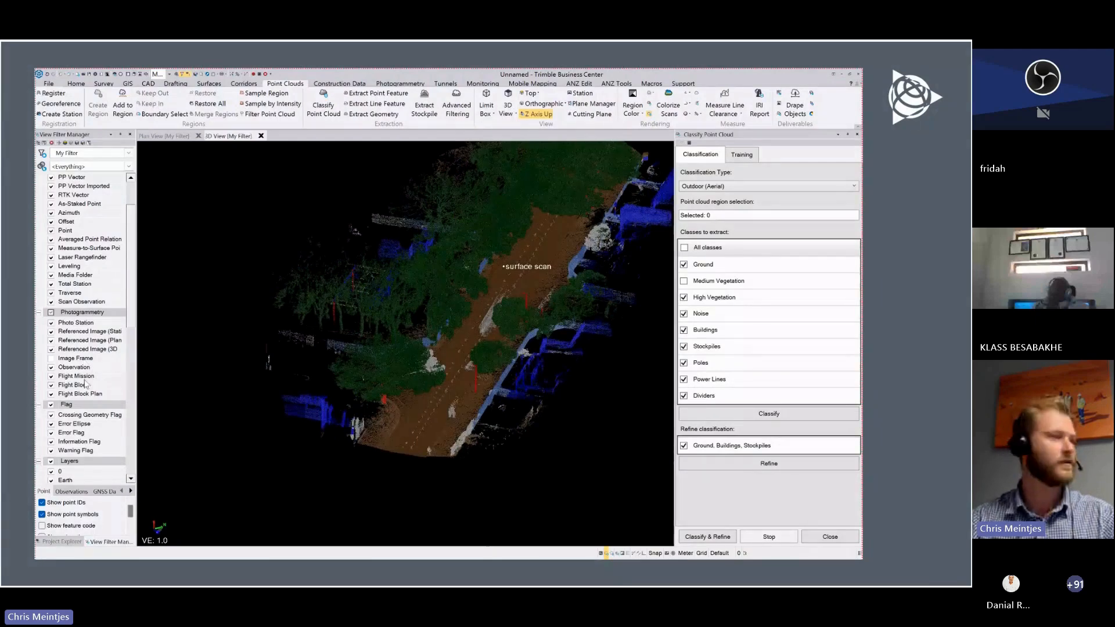
- Hide every point cloud region except High Vegetation in the View Filter Manager
scroll(85, 383, "down", 9)
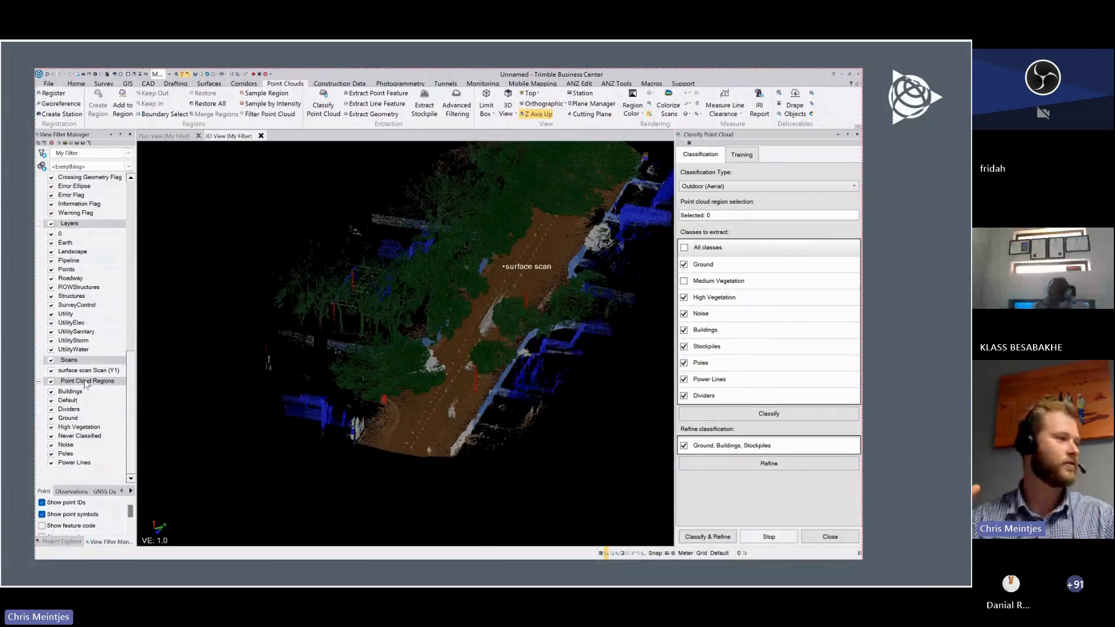
left_click(51, 392)
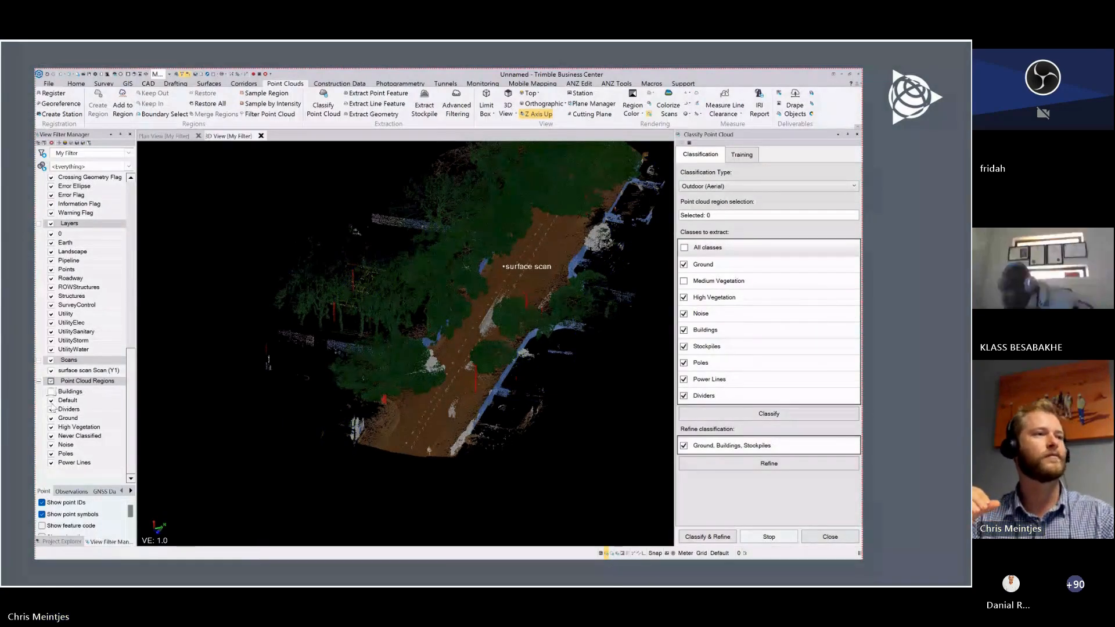
left_click(51, 400)
left_click(51, 409)
left_click(51, 418)
left_click(51, 436)
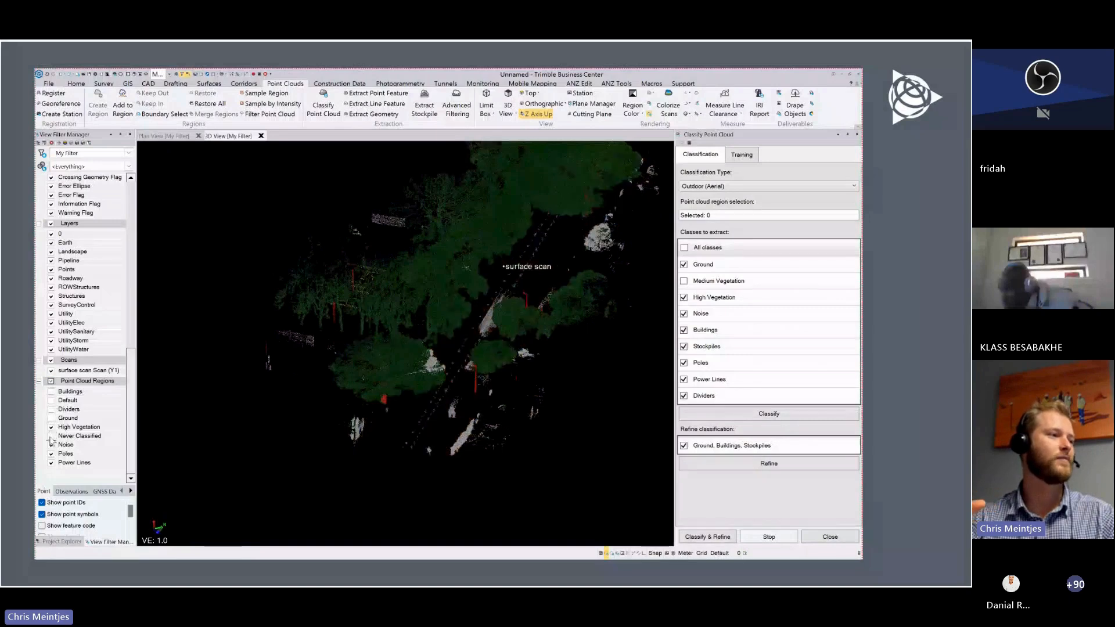
left_click(51, 445)
left_click(51, 454)
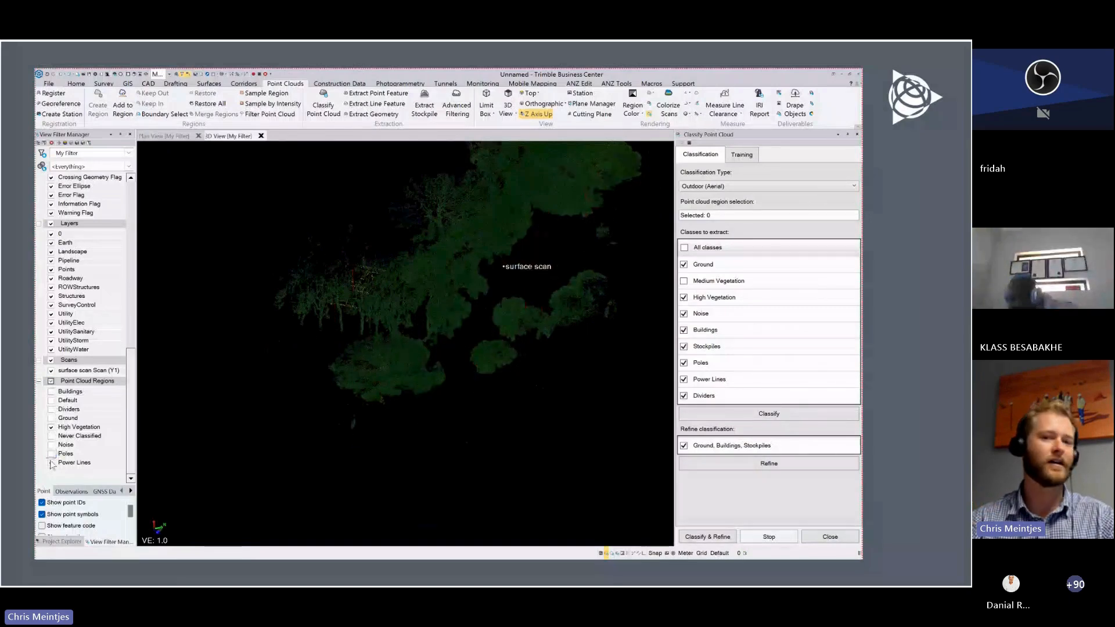
left_click(51, 463)
- Move the selected stray points near the trees from High Vegetation to the Default point cloud region
scroll(377, 337, "down", 3)
middle_click_drag(380, 337, 361, 306)
scroll(471, 333, "up", 4)
middle_click_drag(472, 333, 511, 349)
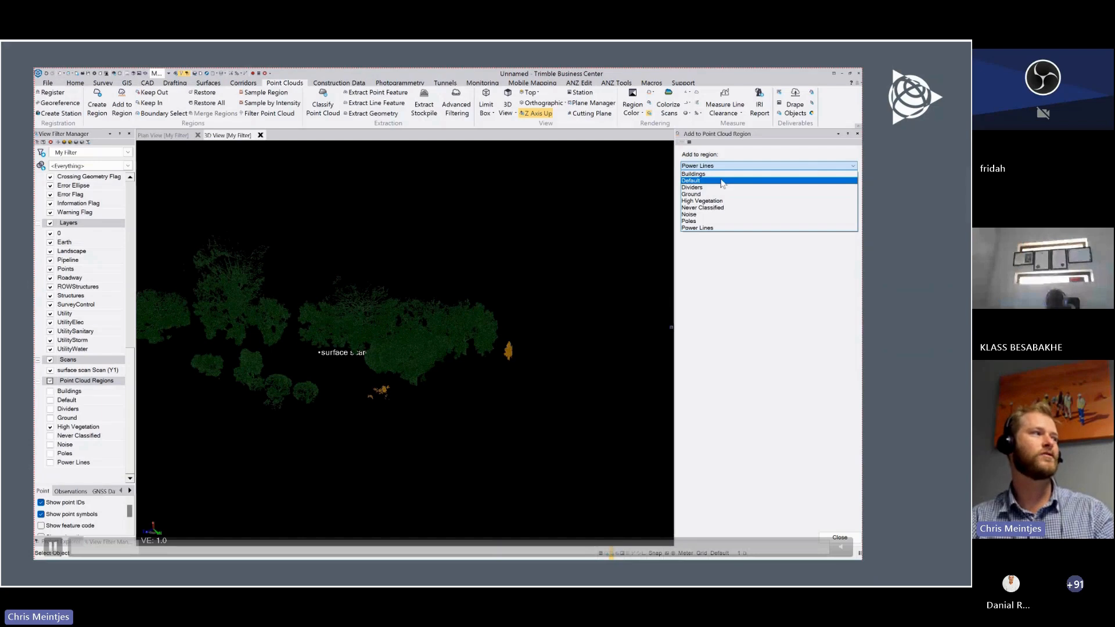
left_click(720, 181)
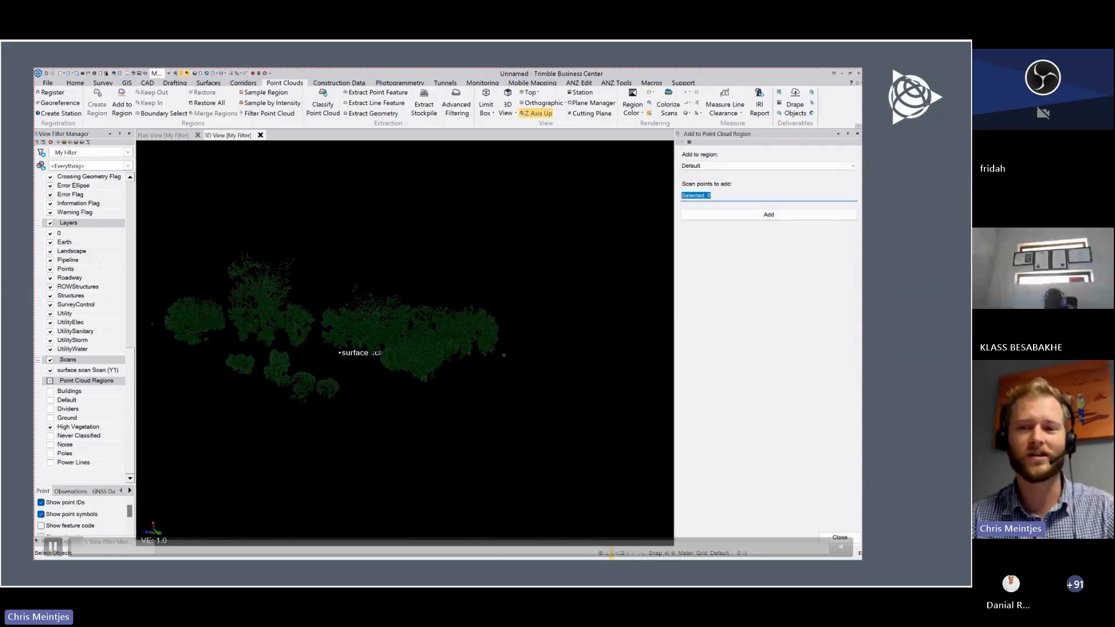
- Outline the stray points along the outer side of the trees with a polygon and add them to the Default region
scroll(334, 325, "up", 3)
middle_click_drag(333, 325, 403, 361)
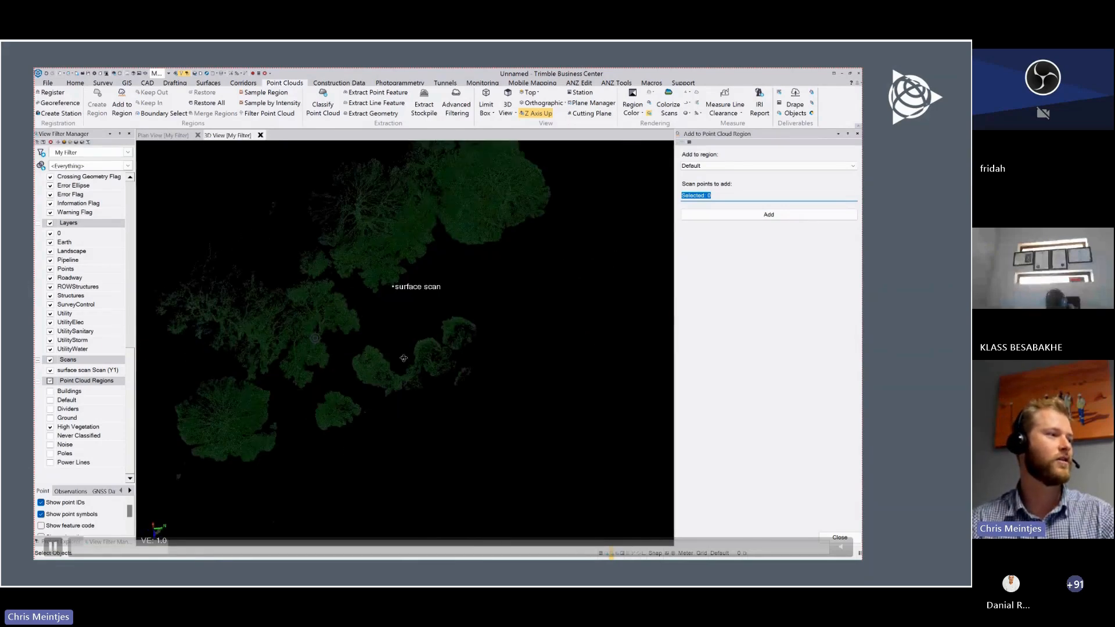
scroll(403, 361, "down", 2)
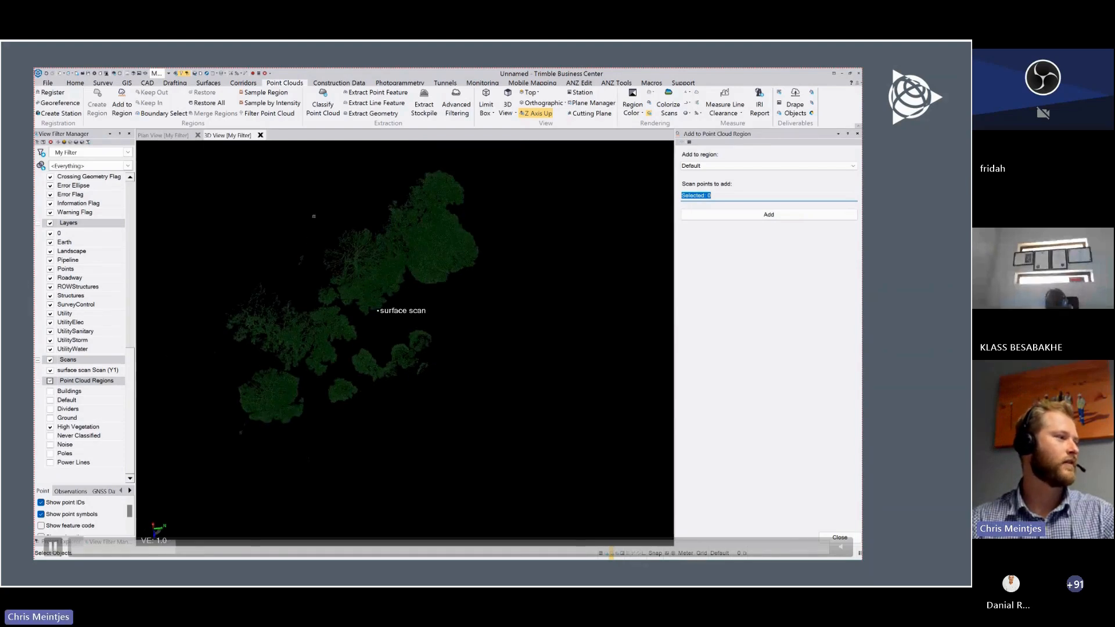
mouse_move(314, 239)
left_mouse_down()
mouse_move(314, 259)
mouse_move(293, 273)
mouse_move(239, 279)
mouse_move(211, 322)
mouse_move(225, 386)
mouse_move(251, 425)
mouse_move(194, 365)
mouse_move(222, 242)
left_mouse_up()
right_click(222, 243)
left_click(247, 246)
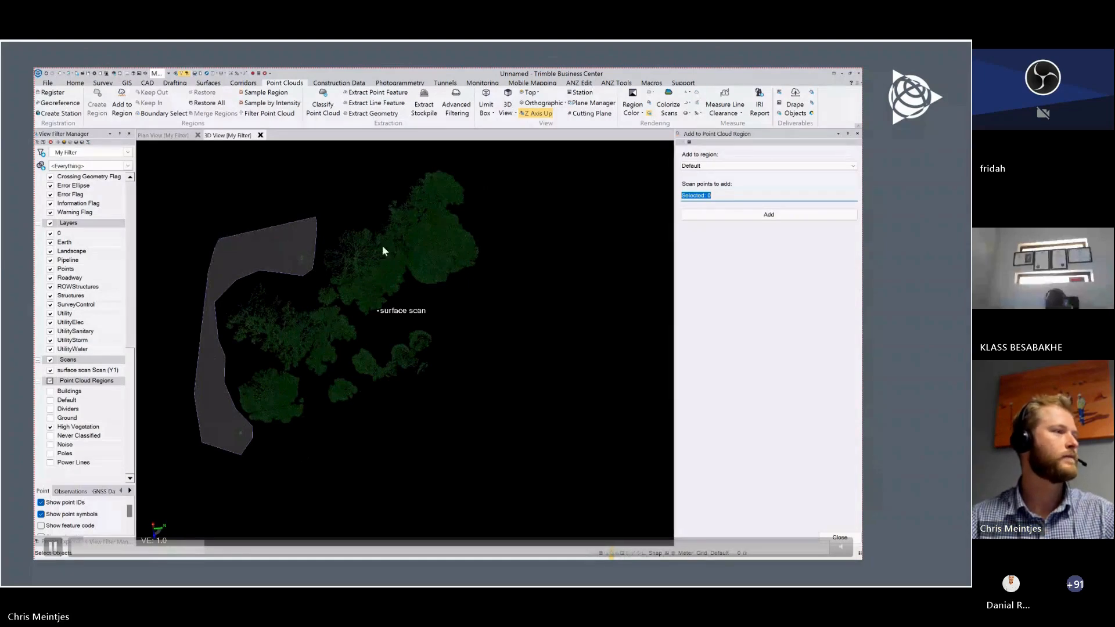
left_click(746, 216)
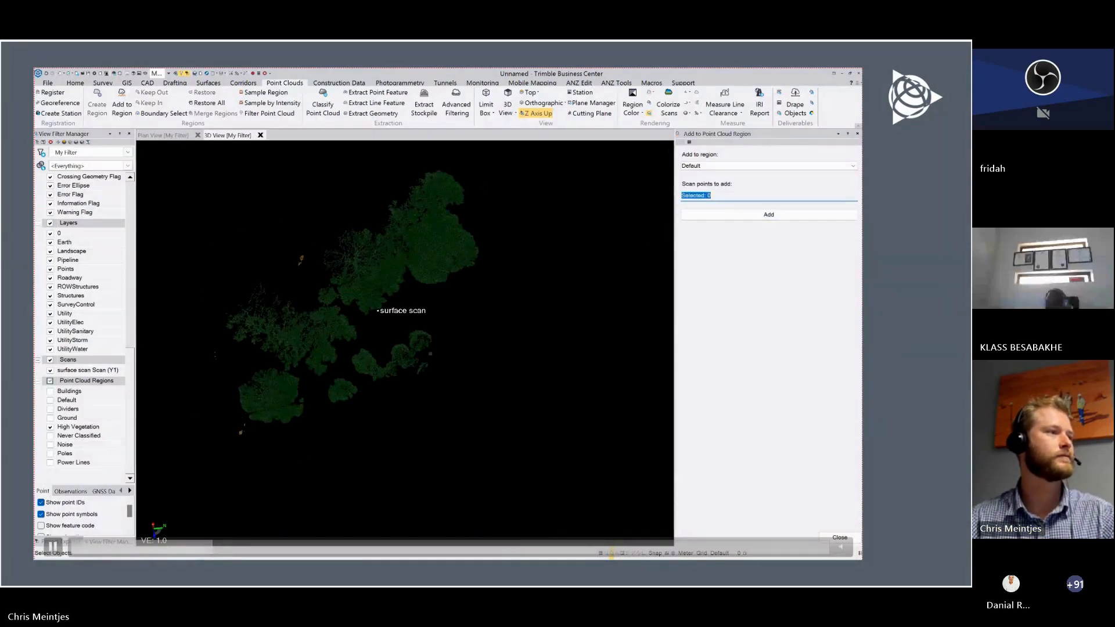
right_click_drag(363, 317, 365, 268)
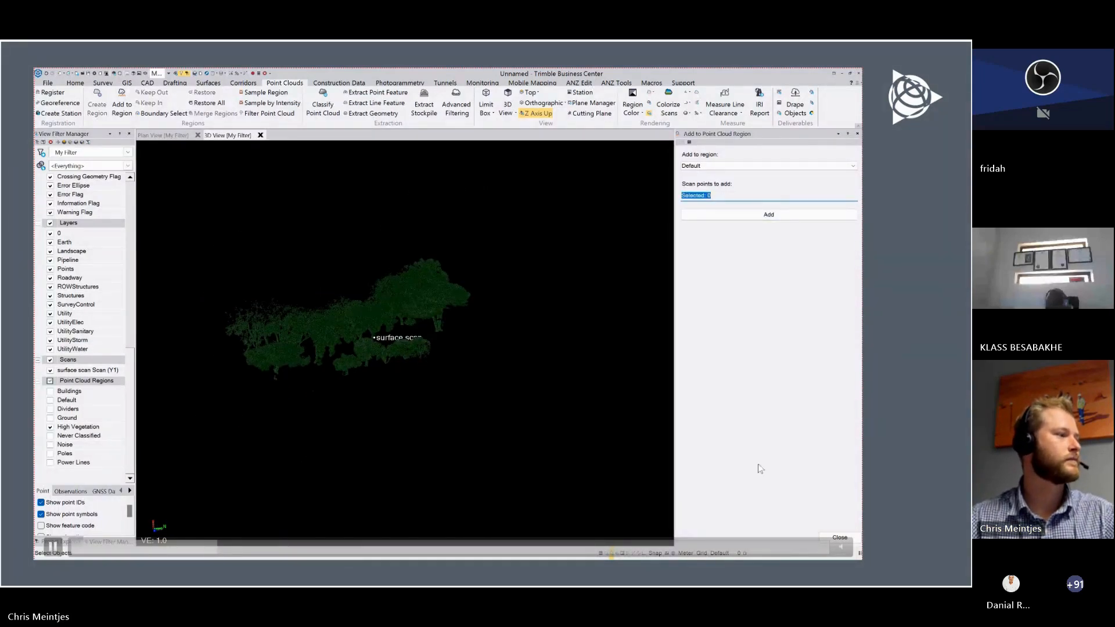
left_click(834, 535)
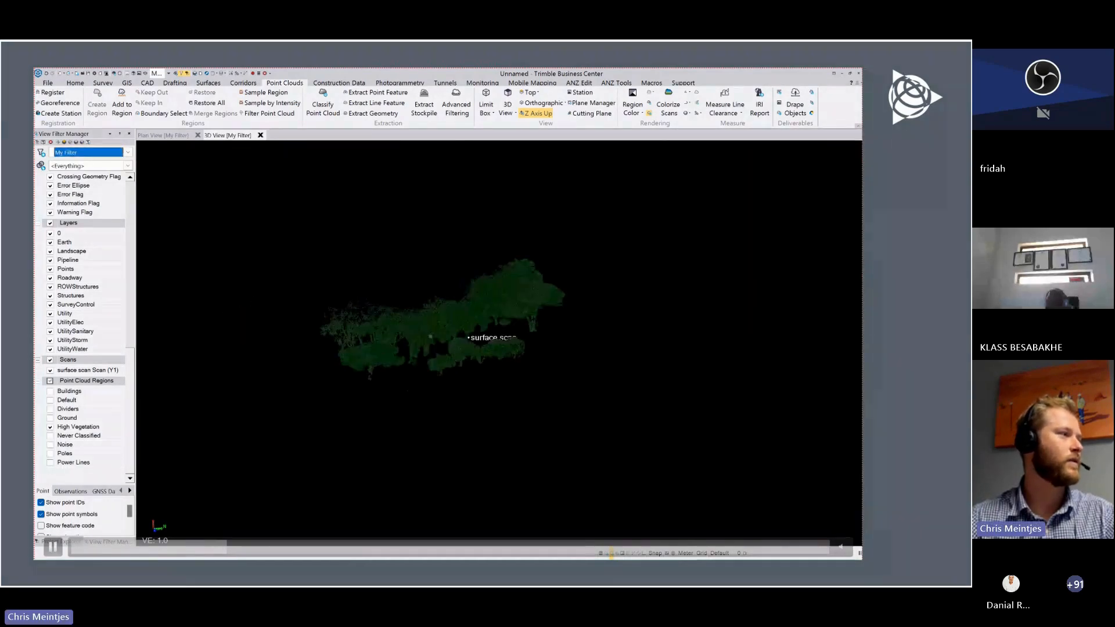
- Start extracting point features from the high vegetation points with the extraction type Tree in Automatic mode
scroll(488, 353, "up", 3)
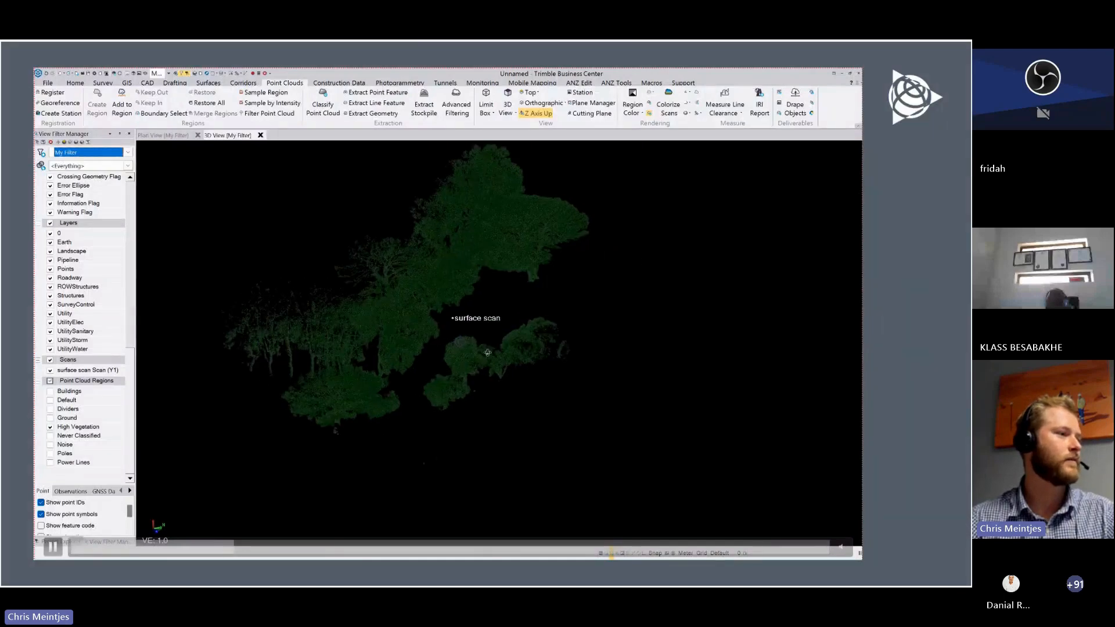
scroll(488, 353, "down", 2)
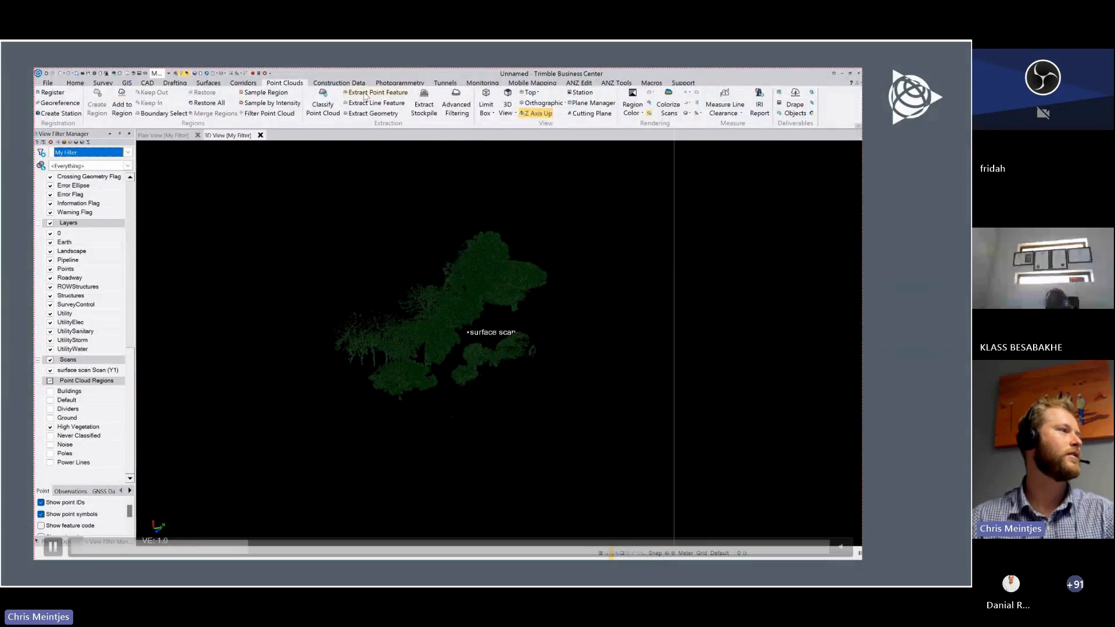
left_click(366, 97)
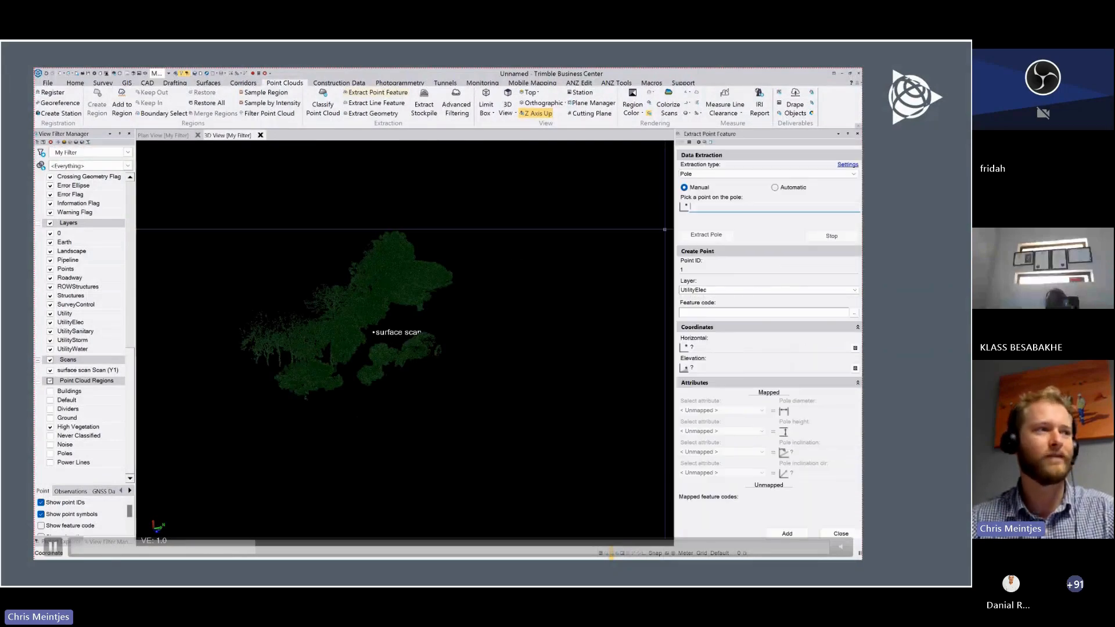
left_click(710, 173)
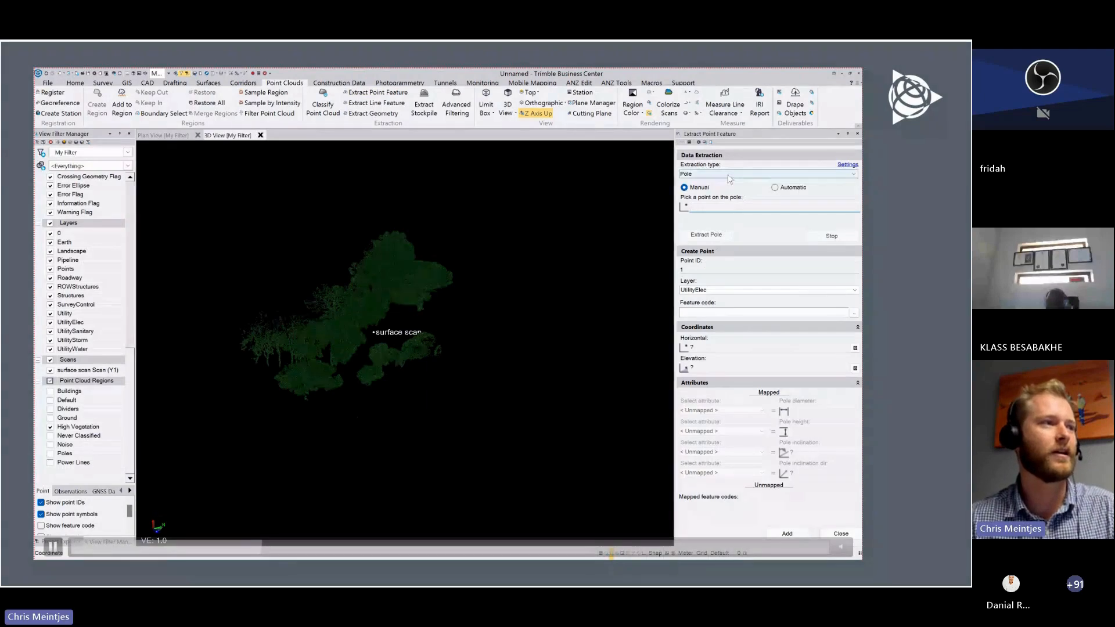
left_click(711, 182)
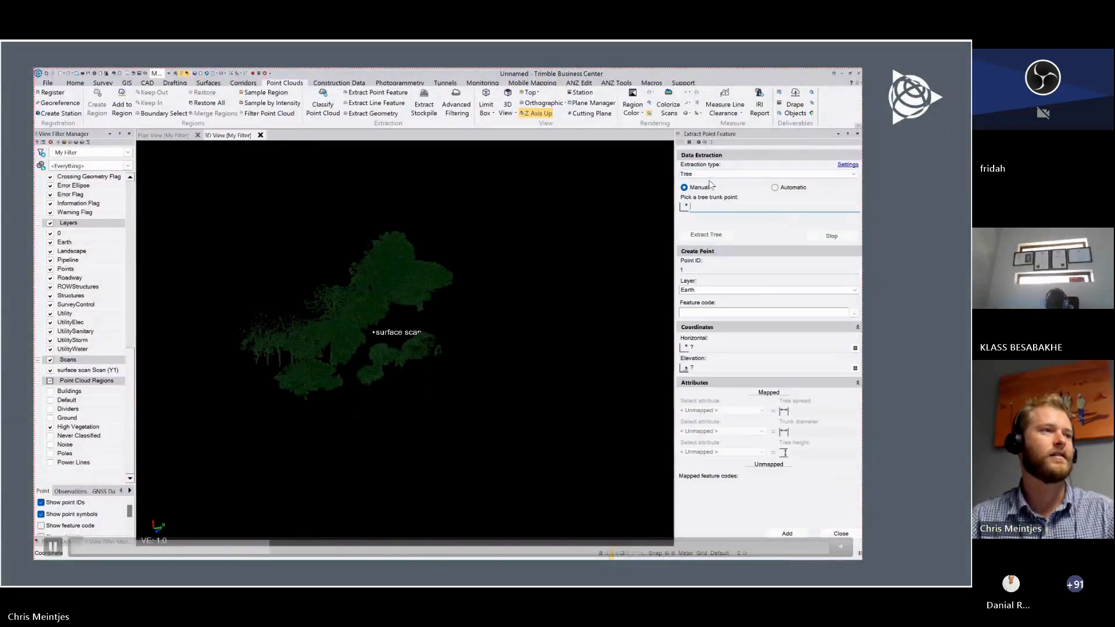
left_click(772, 187)
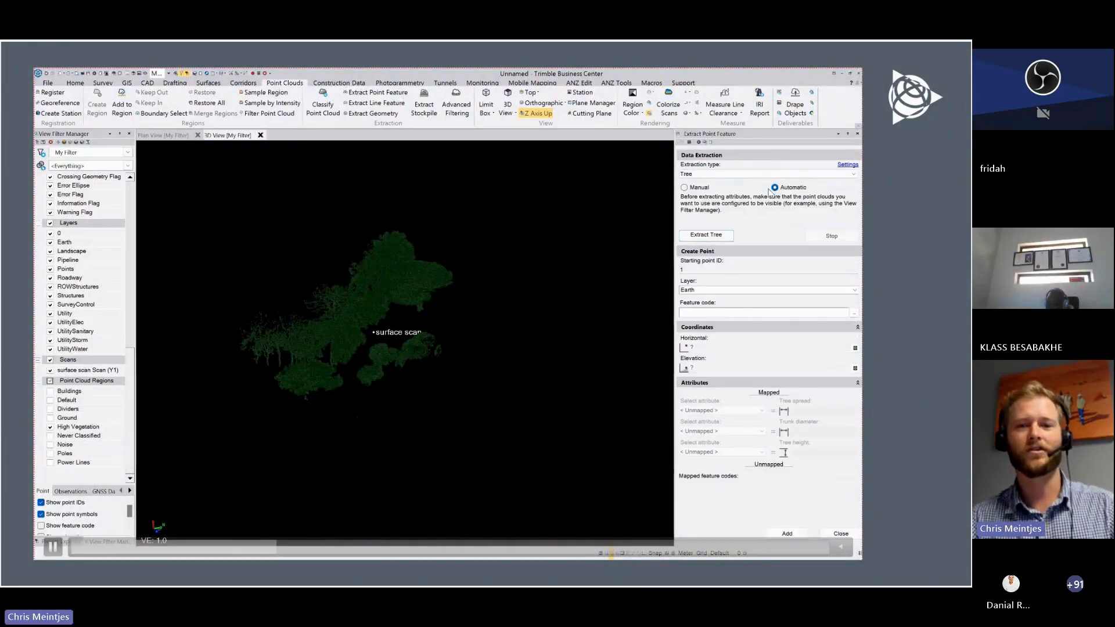
- Create a new layer named TREES for the extracted tree points
left_click(727, 290)
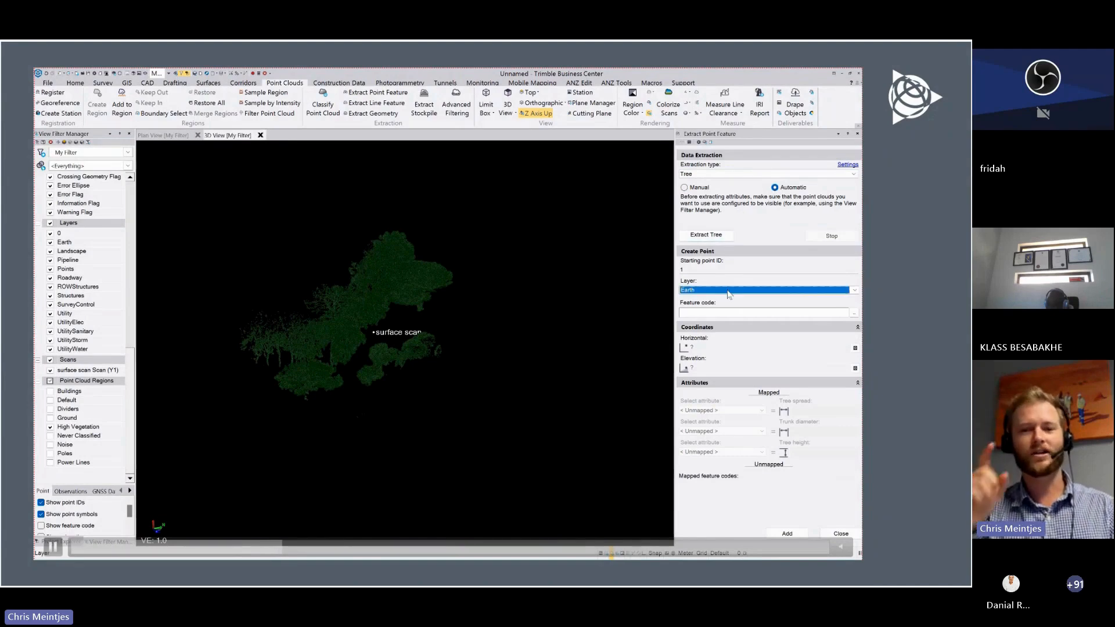
left_click(765, 290)
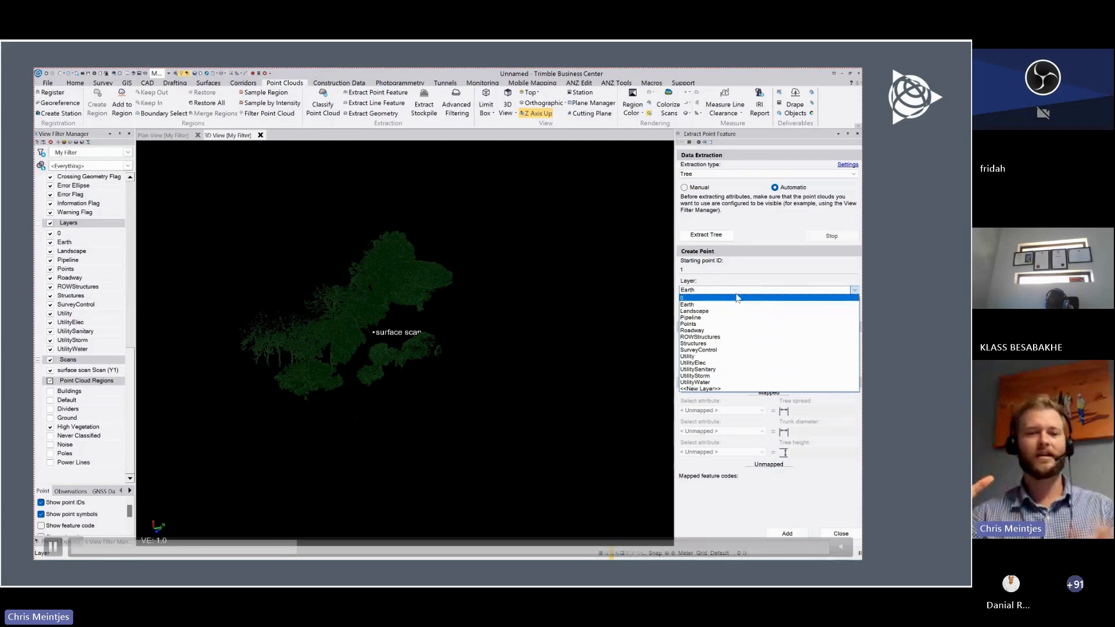
left_click(700, 389)
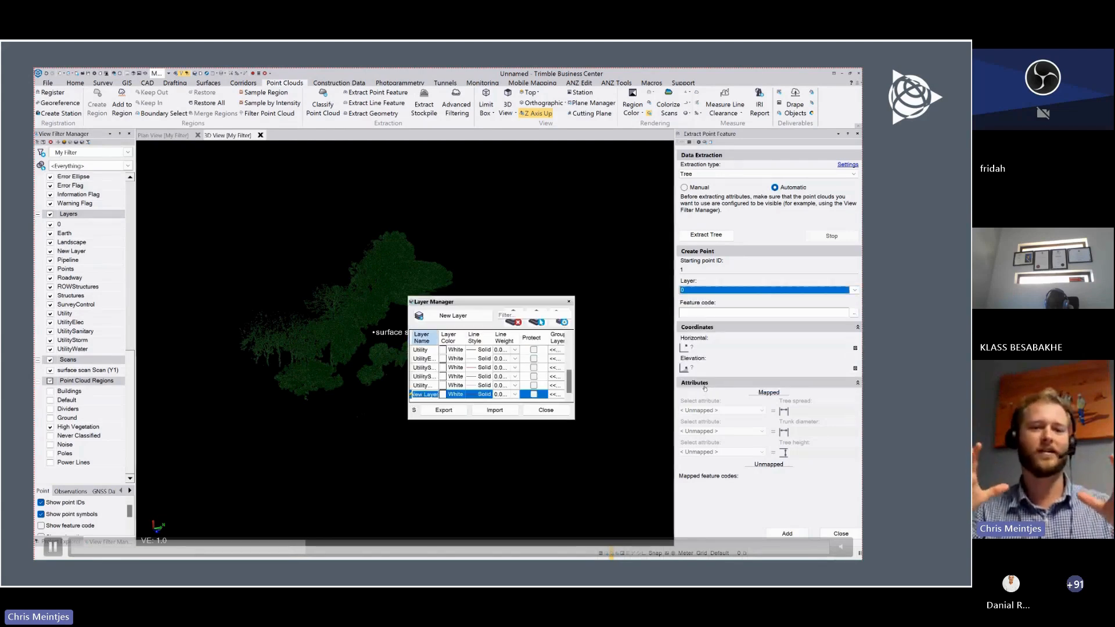
type("t")
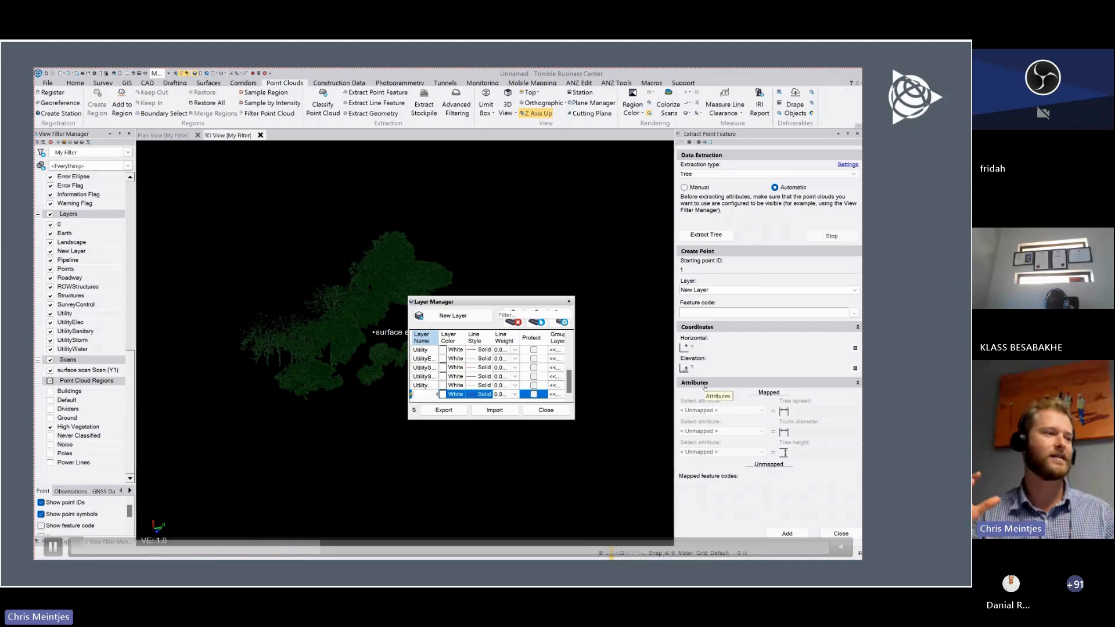
type("REES")
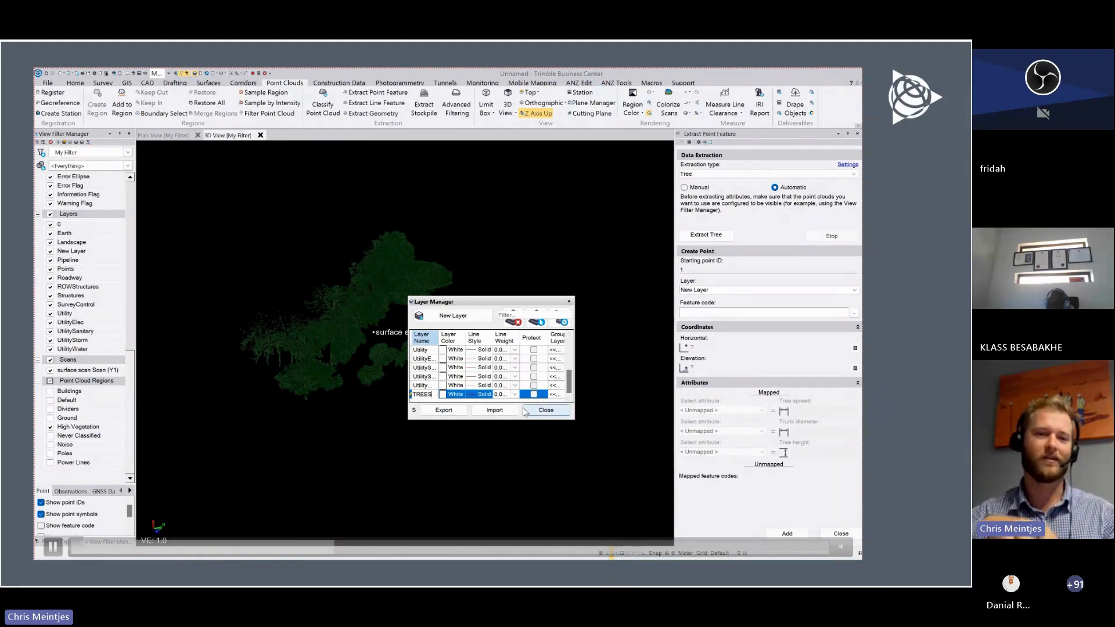
left_click(524, 410)
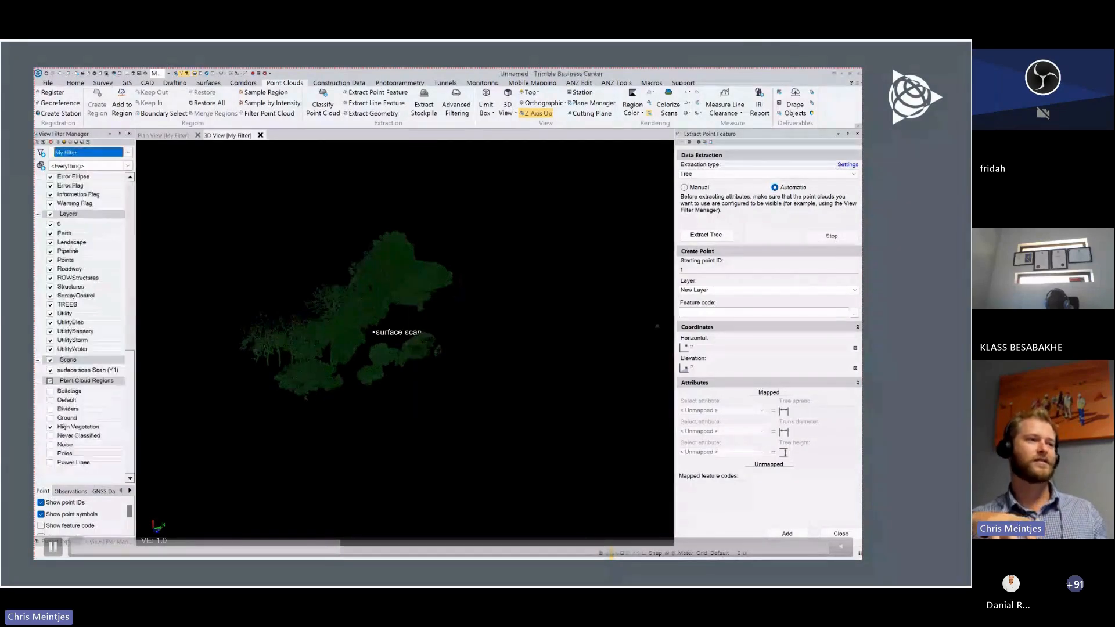
- Assign the broadleaf tree feature code BT to the tree points
left_click(853, 313)
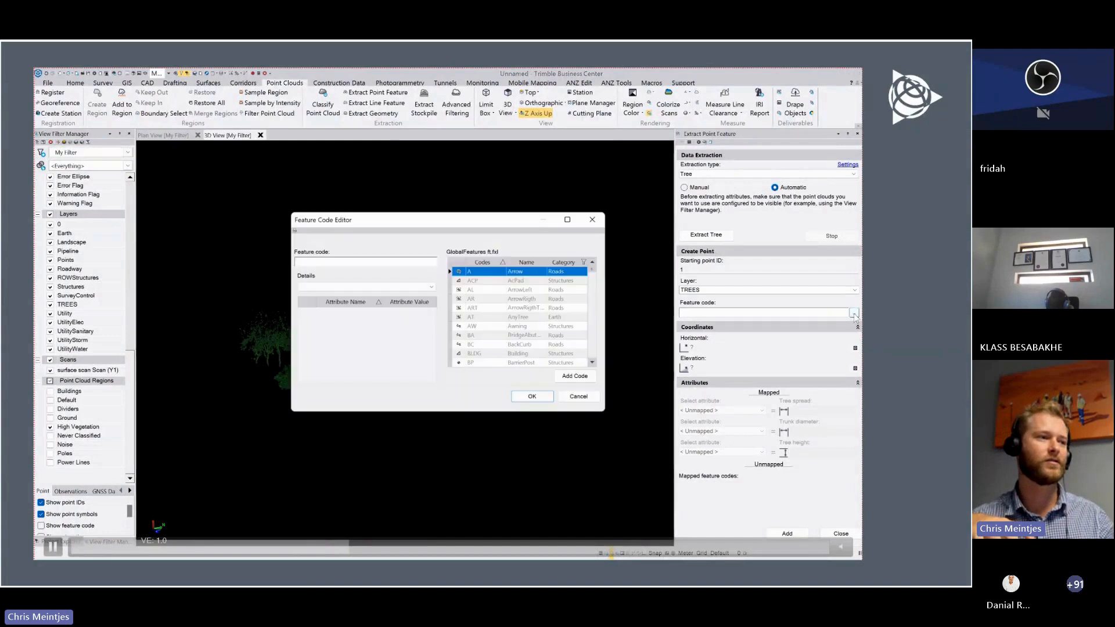
scroll(503, 311, "down", 2)
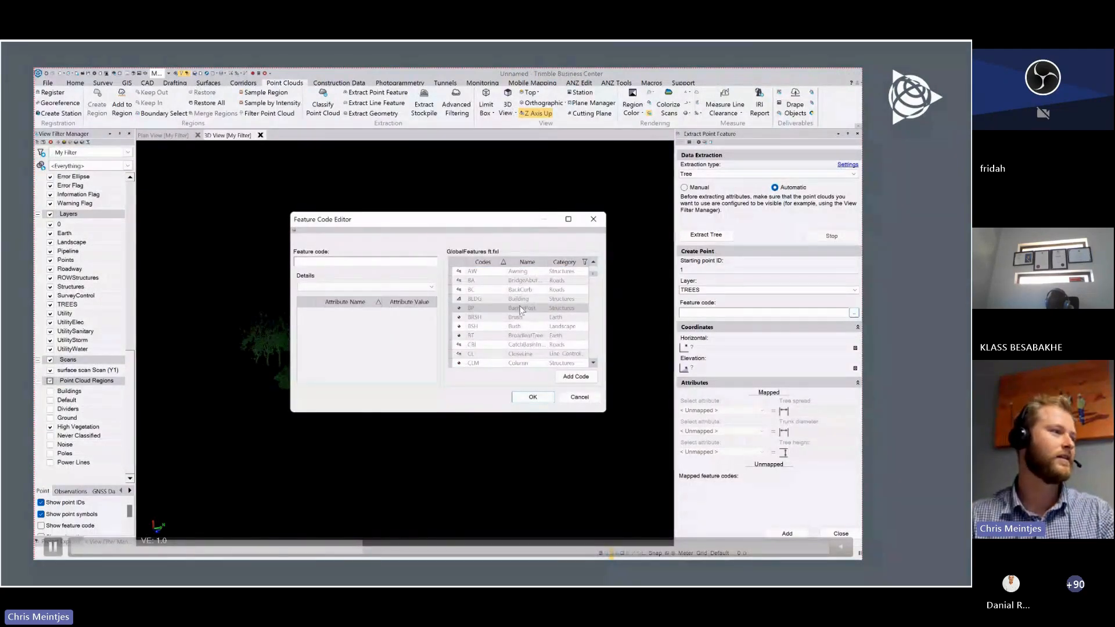
left_click(518, 335)
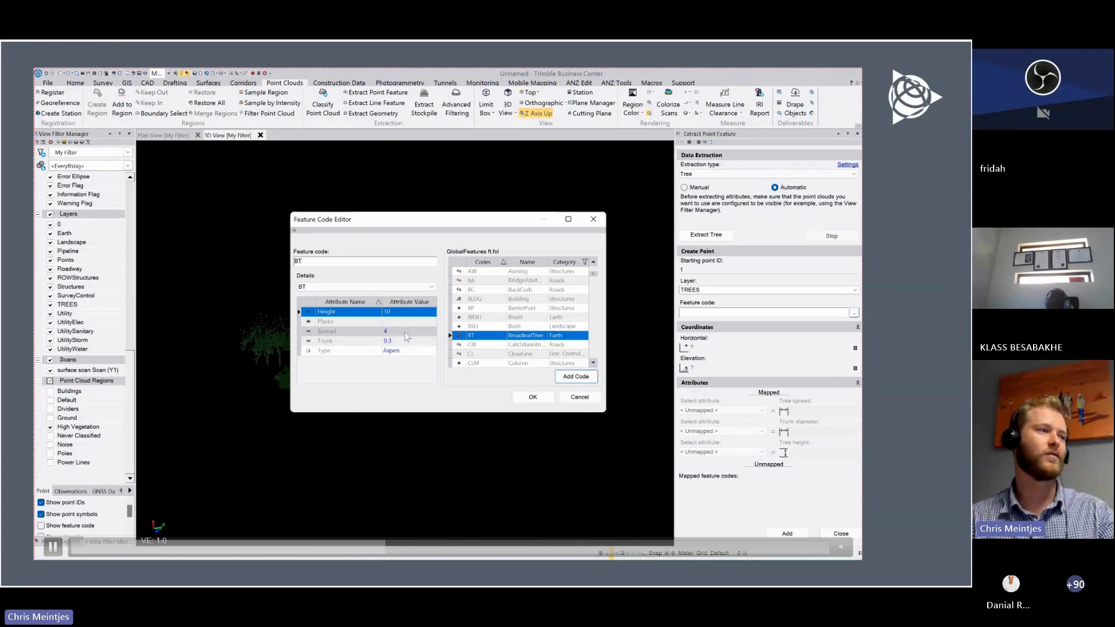
left_click(532, 397)
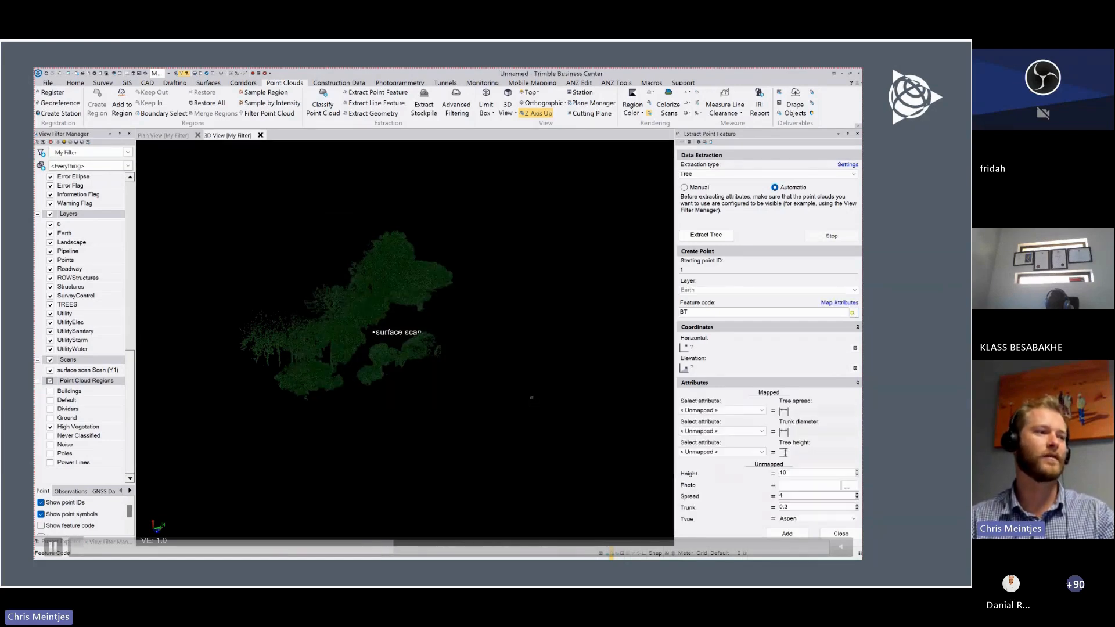
- Map the Spread attribute to tree spread, Trunk to trunk diameter and Height to tree height
left_click(762, 411)
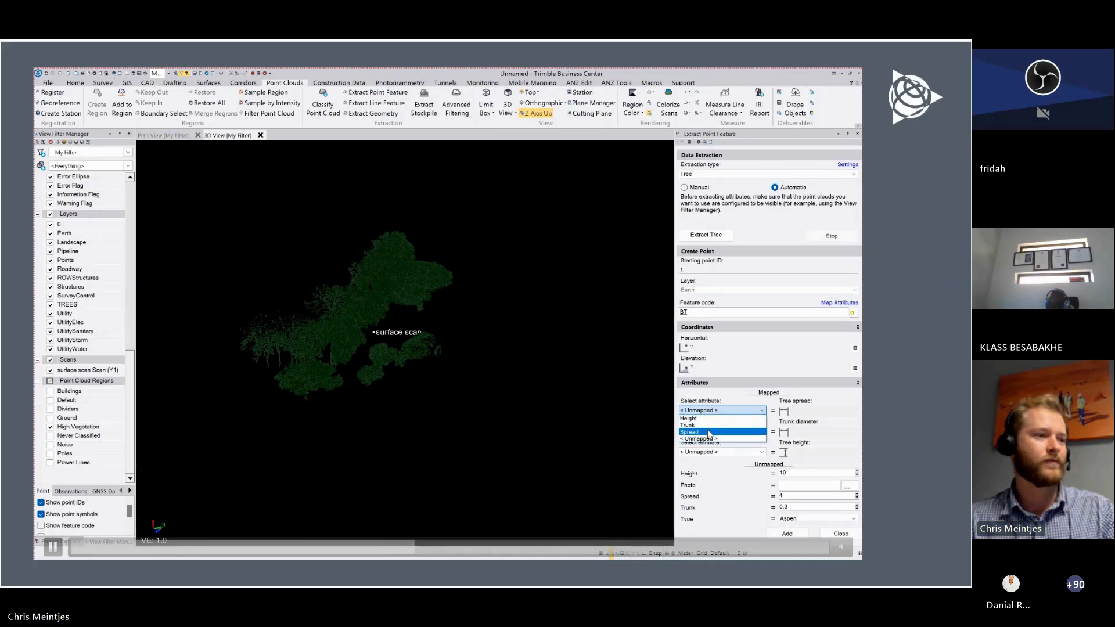
left_click(725, 432)
left_click(763, 432)
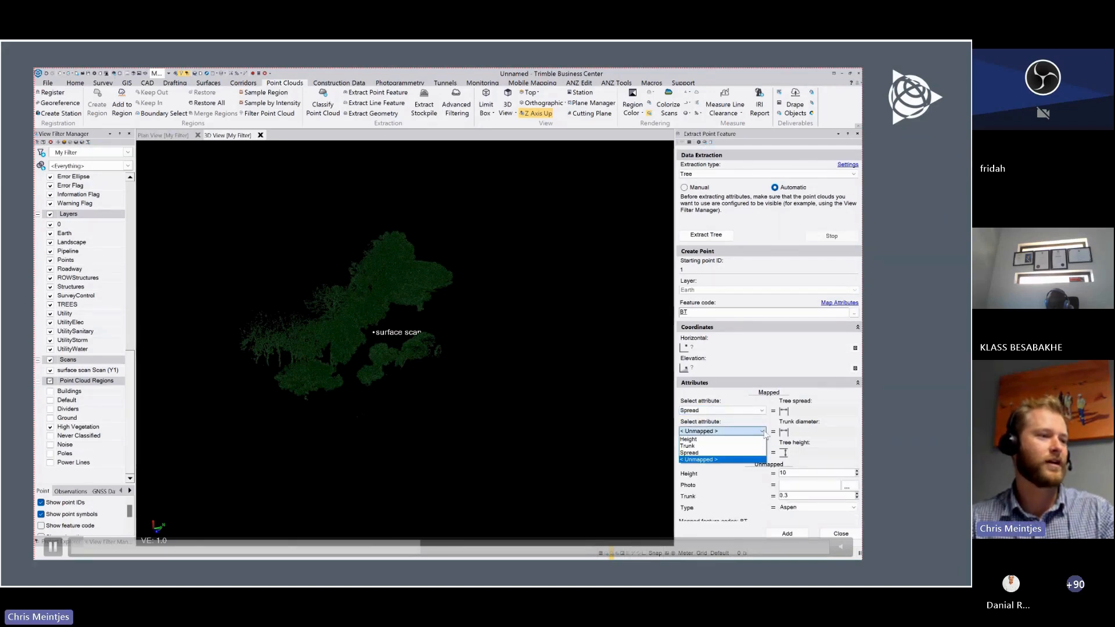
left_click(724, 446)
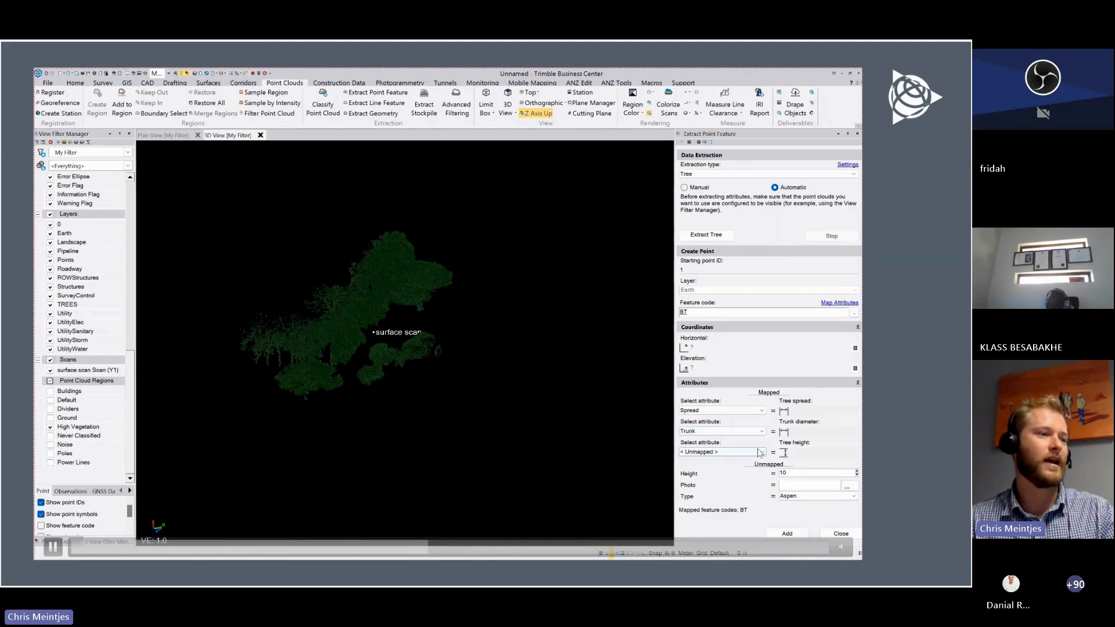
left_click(760, 452)
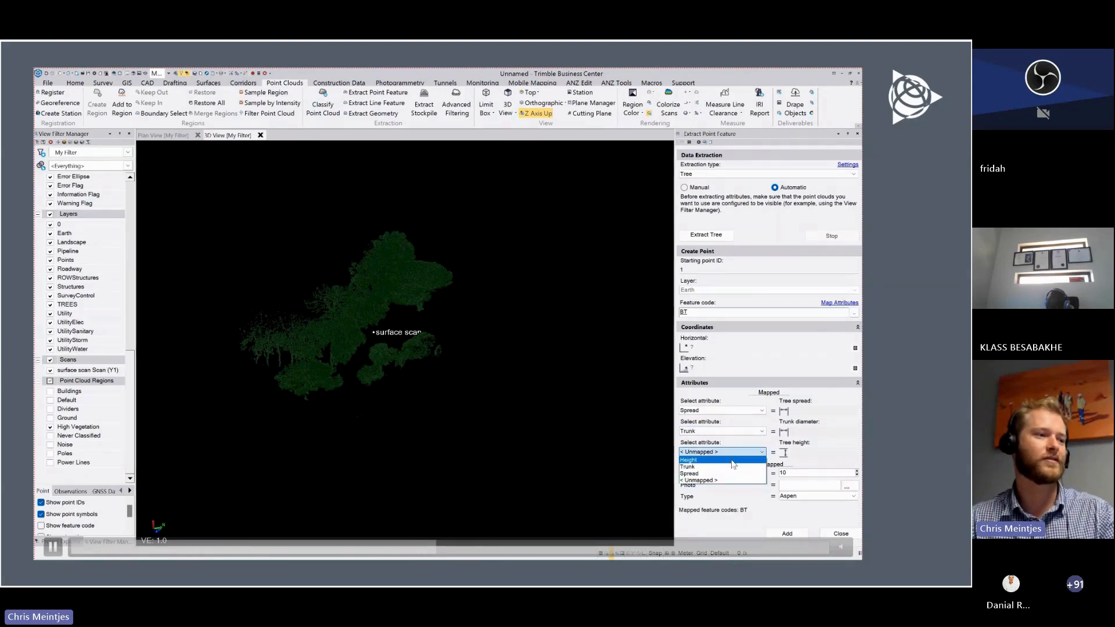
left_click(732, 460)
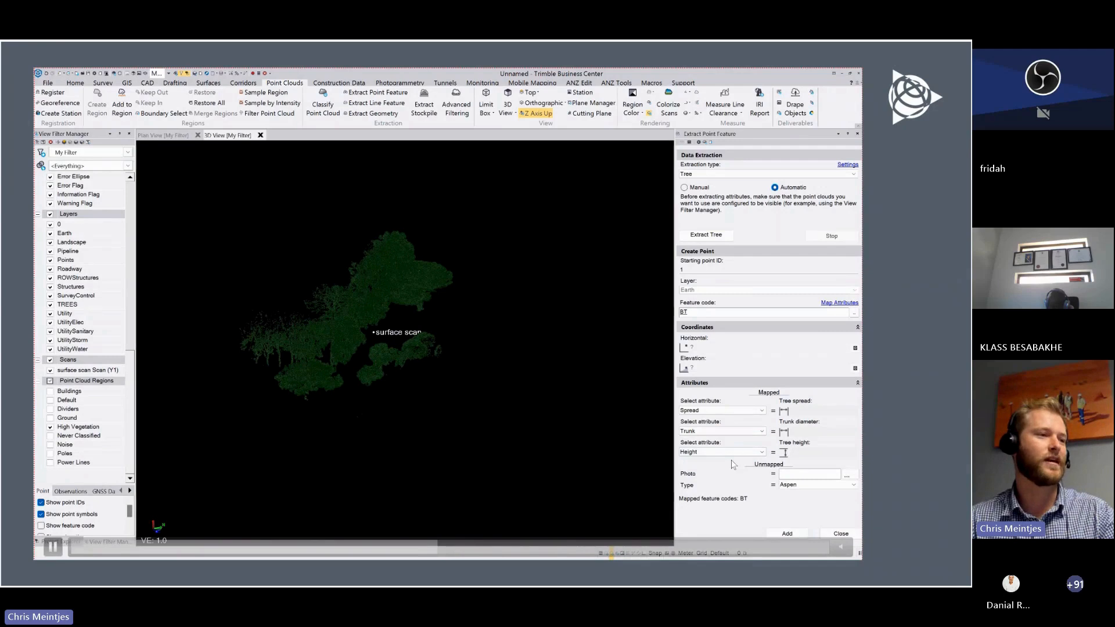
- Run the automatic tree extraction and set the second detected tree to Ignore
left_click(708, 236)
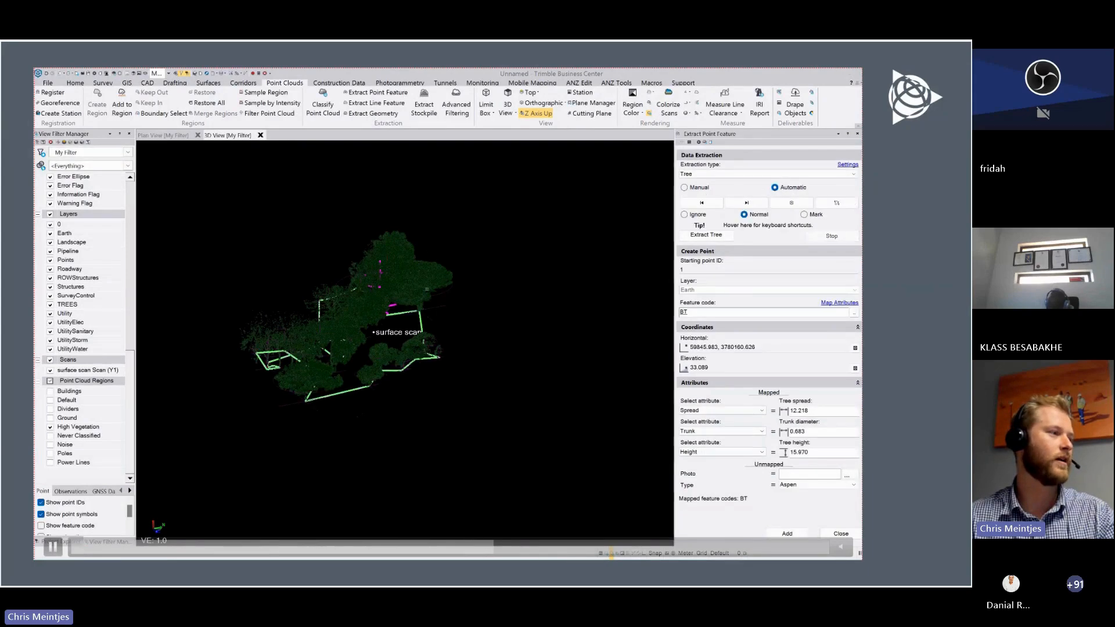
middle_click_drag(420, 324, 305, 276)
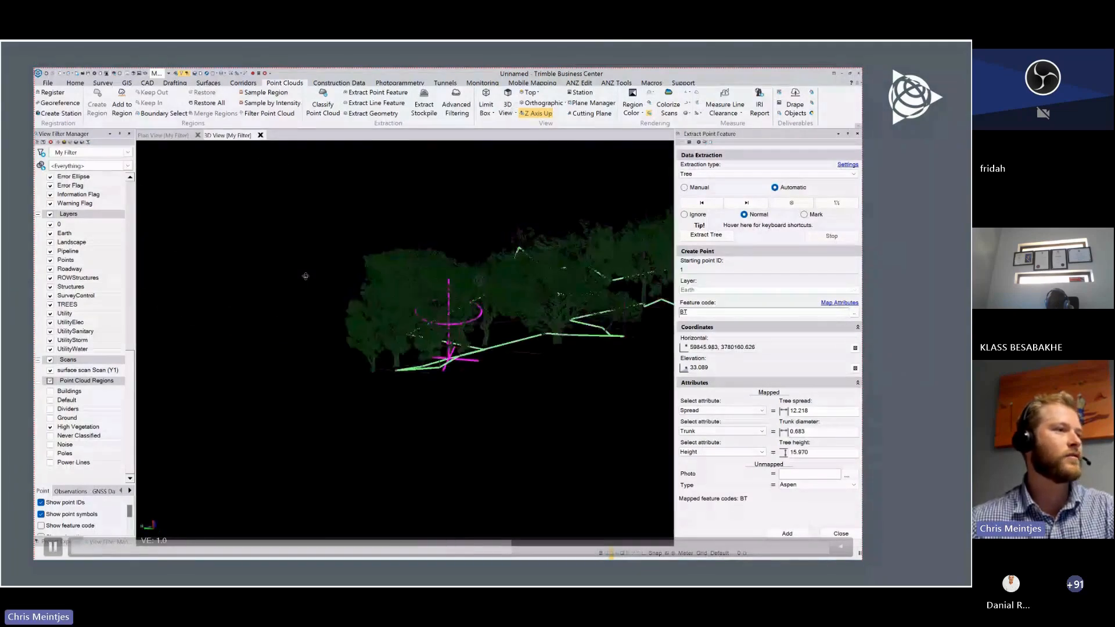
left_click(746, 203)
scroll(428, 322, "up", 4)
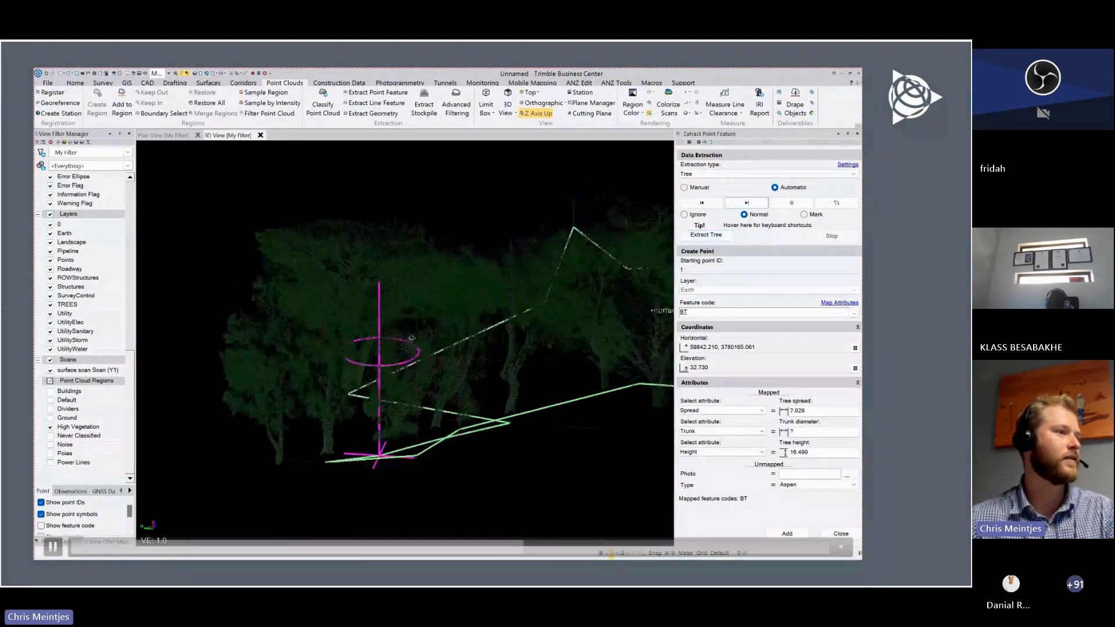
mouse_move(428, 322)
middle_mouse_down()
mouse_move(413, 316)
mouse_move(419, 331)
middle_mouse_up()
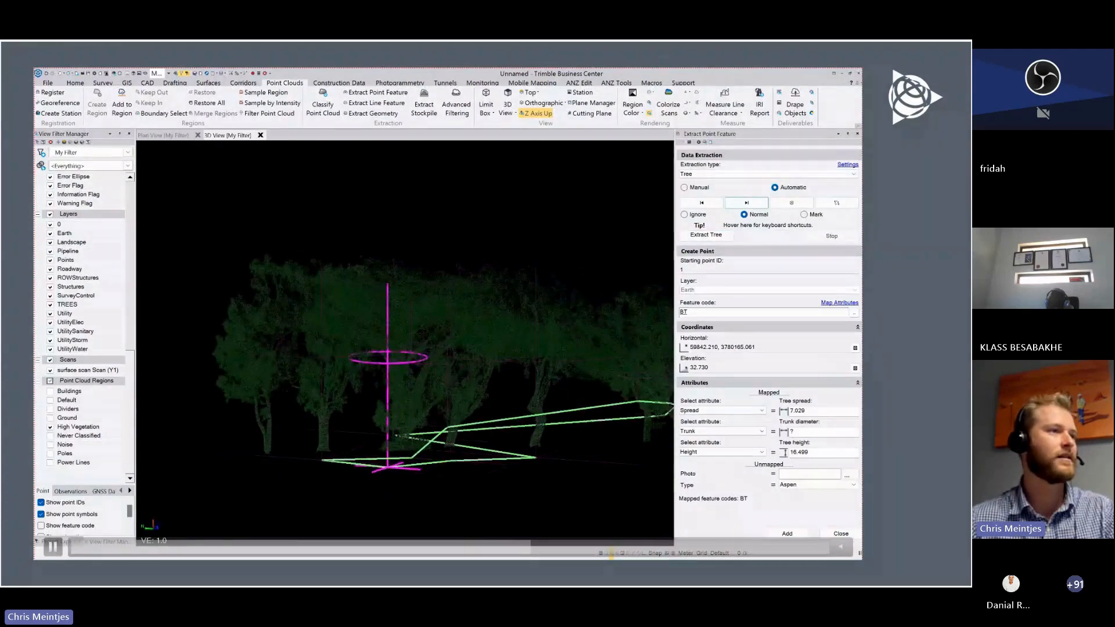
left_click(688, 215)
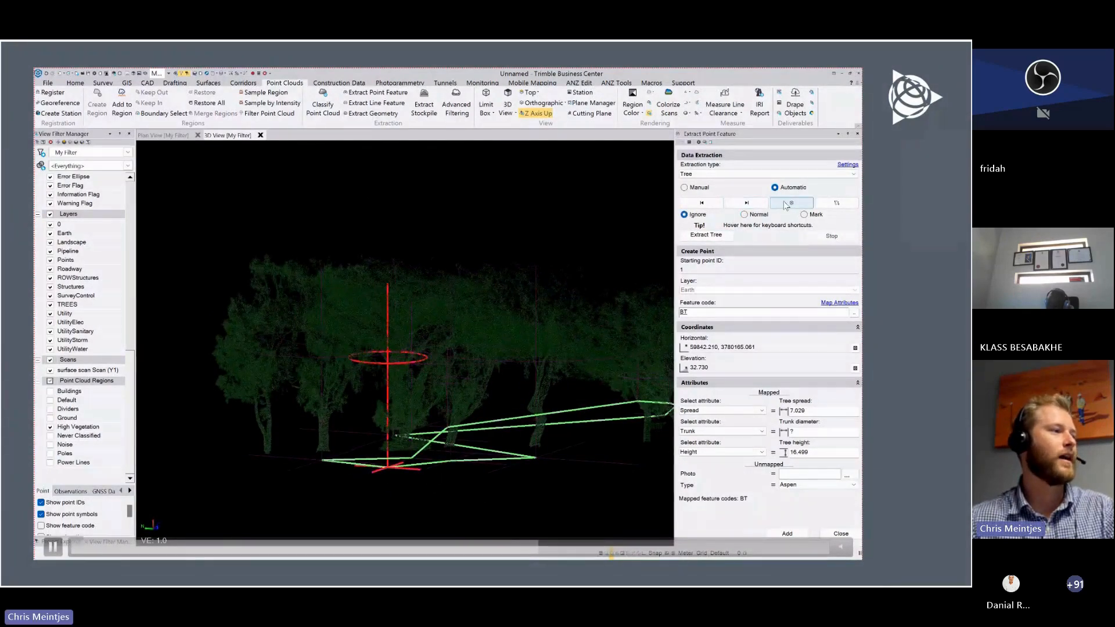
- Review the following detected trees in the 3D view and set the two doubtful detections to Ignore
left_click(747, 203)
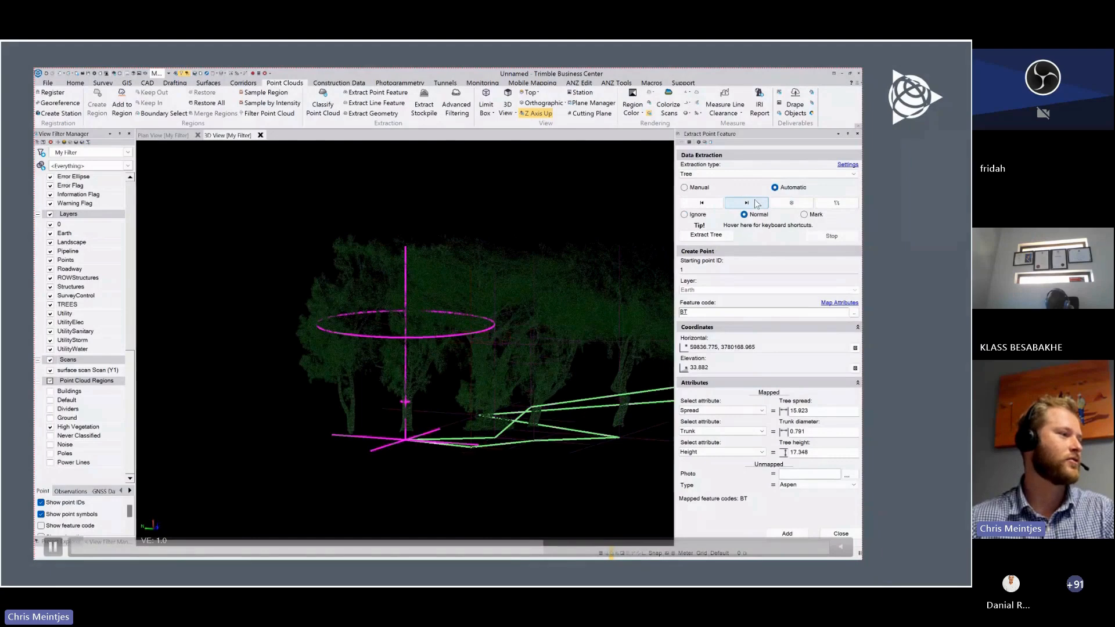
left_click(757, 203)
middle_click_drag(476, 319, 552, 305)
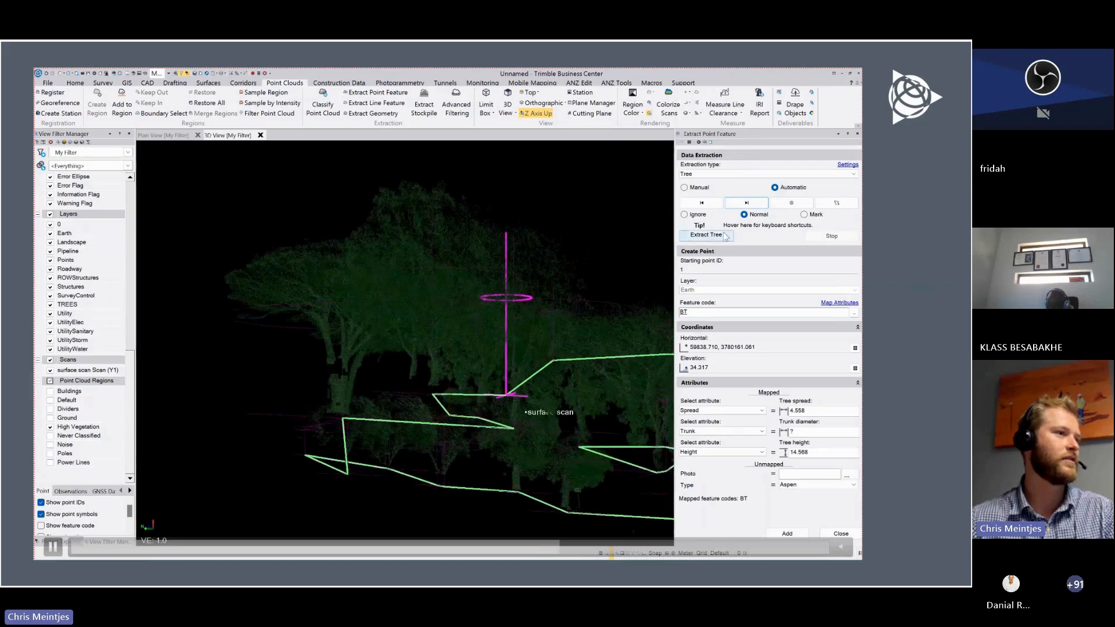
left_click(747, 203)
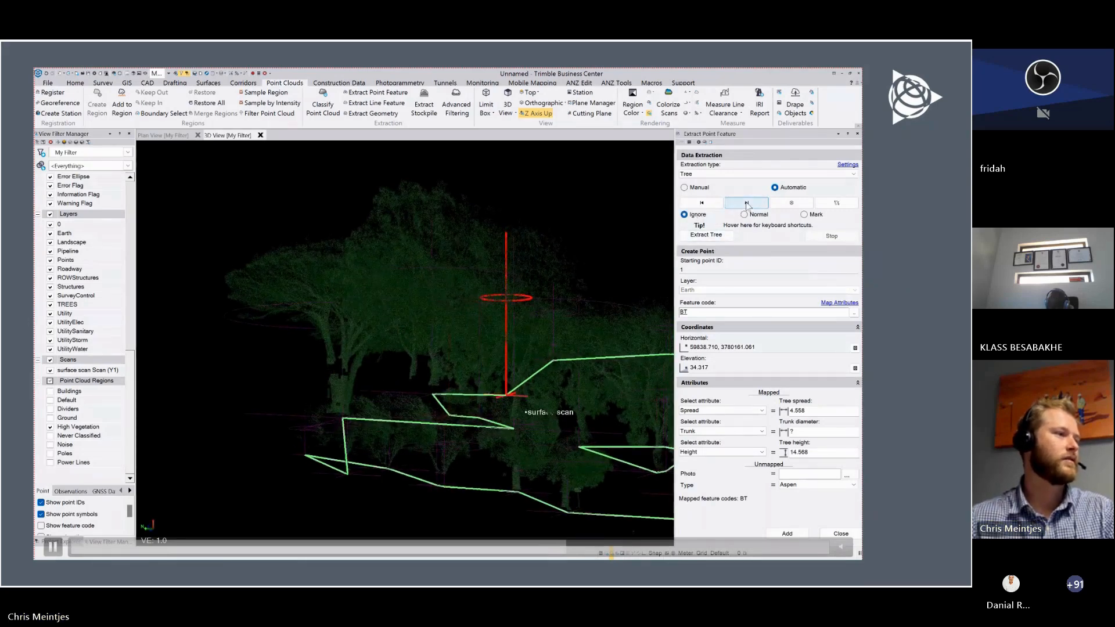
mouse_move(426, 341)
middle_mouse_down()
mouse_move(372, 344)
mouse_move(327, 412)
mouse_move(318, 355)
mouse_move(334, 358)
mouse_move(253, 354)
middle_mouse_up()
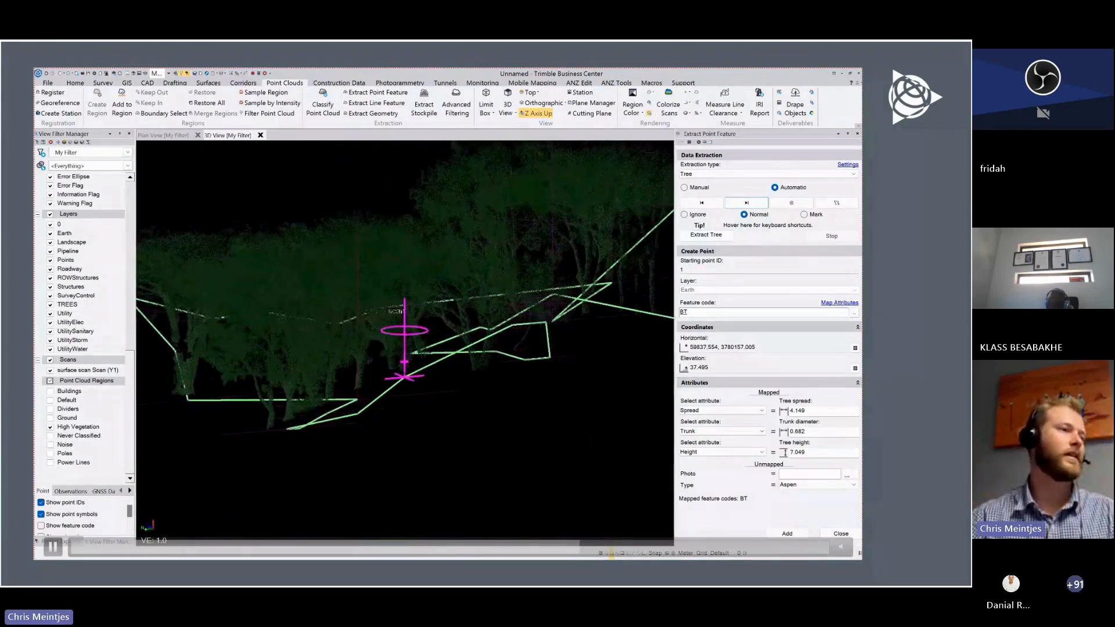
left_click(696, 216)
- Step through the next detected trees one by one and check each fitted trunk and crown against the point cloud
left_click(749, 203)
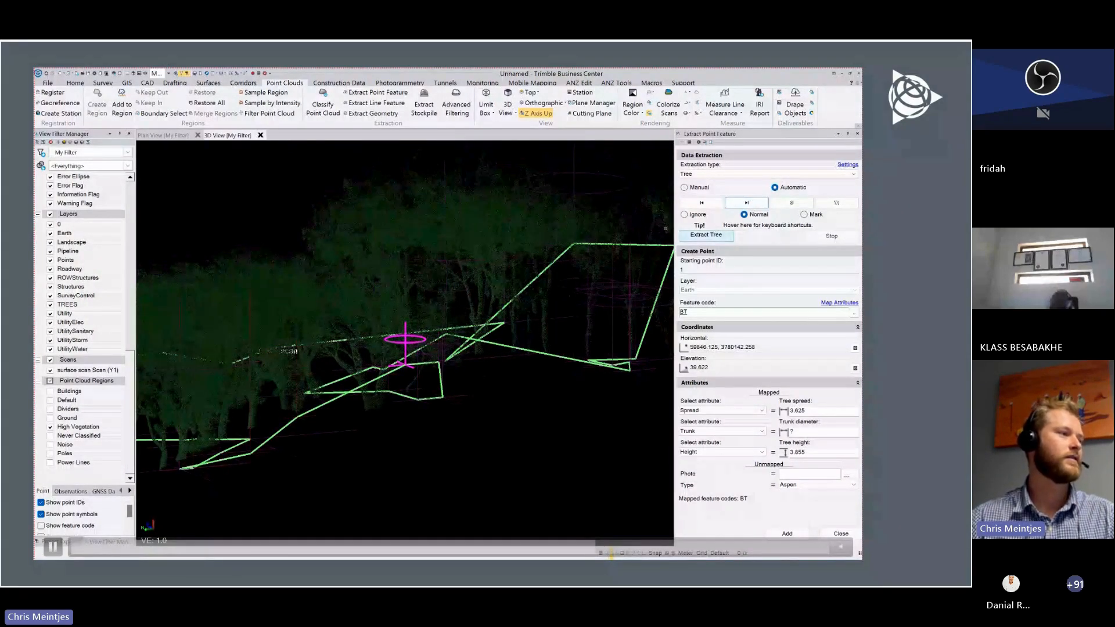
left_click(746, 204)
left_click(746, 203)
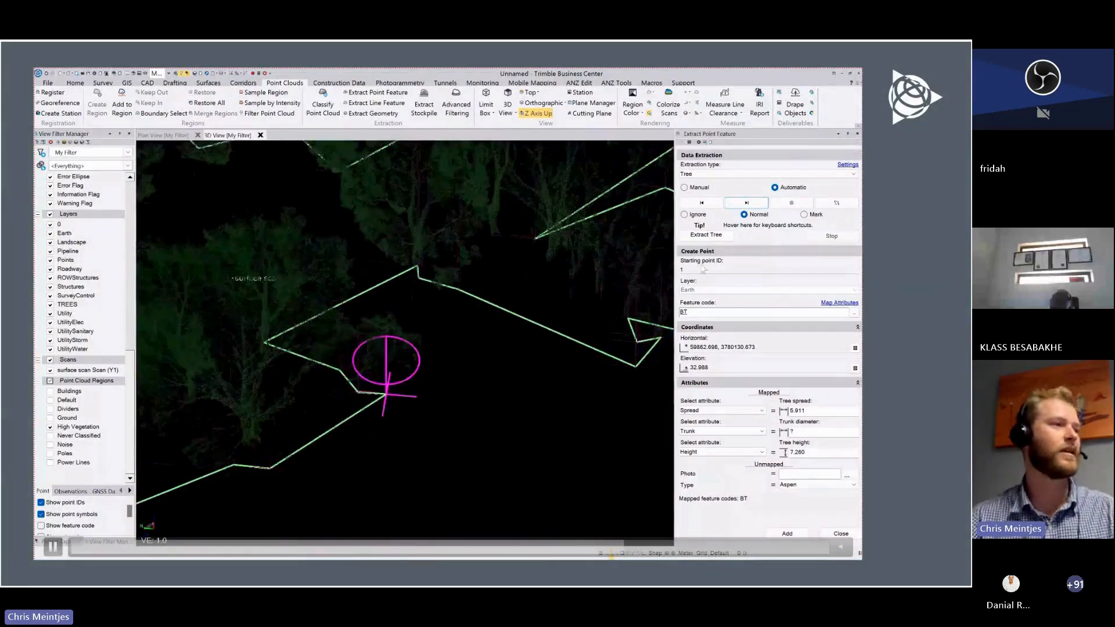
left_click(746, 204)
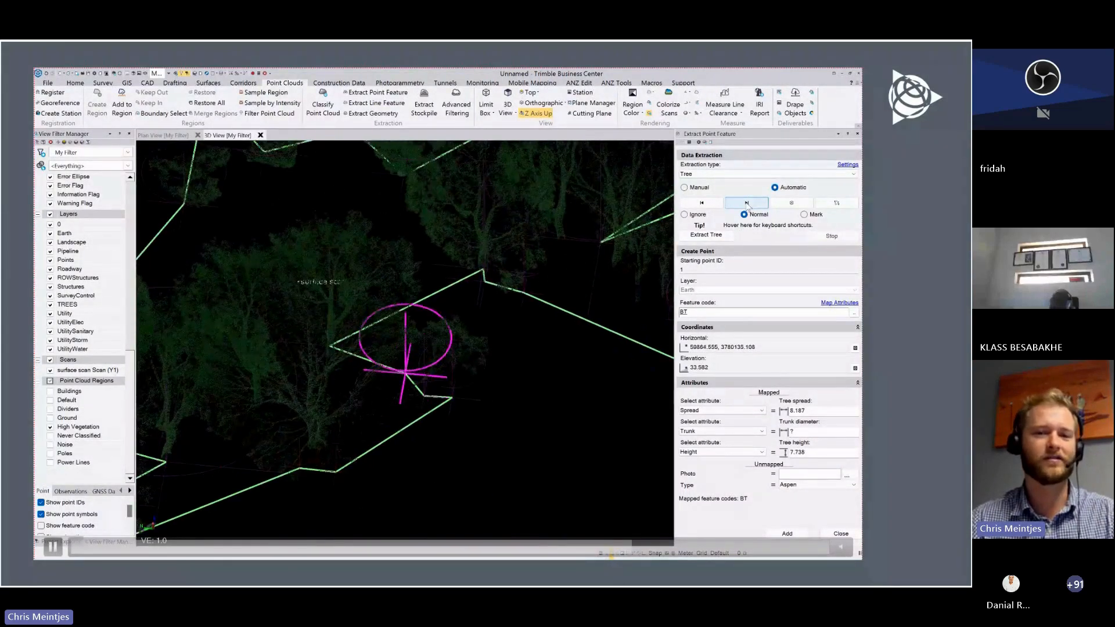
left_click(747, 203)
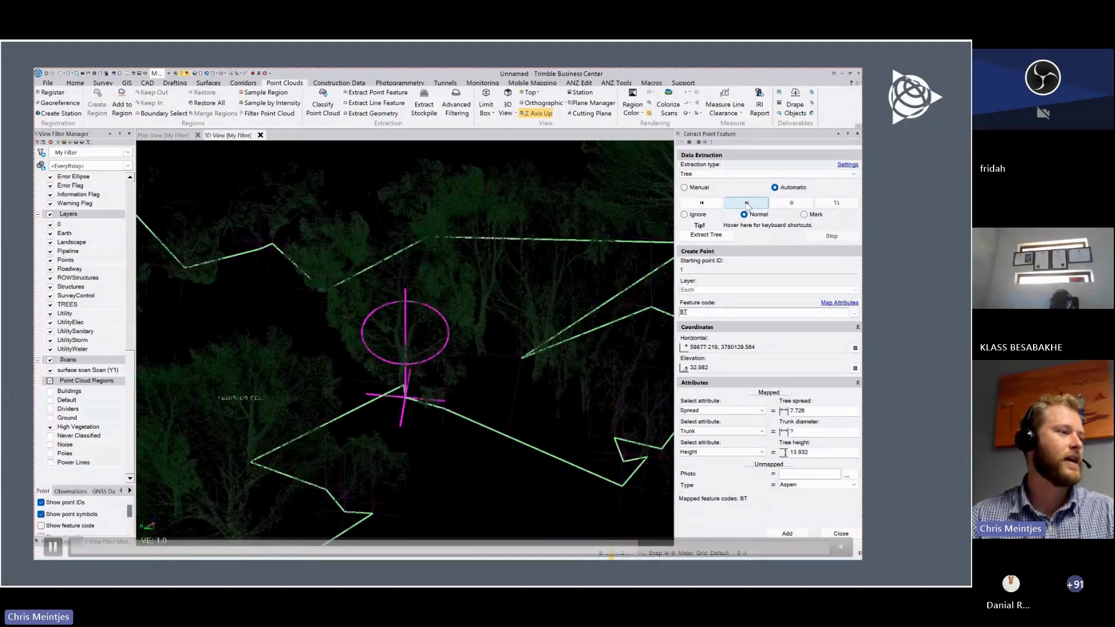
left_click(747, 204)
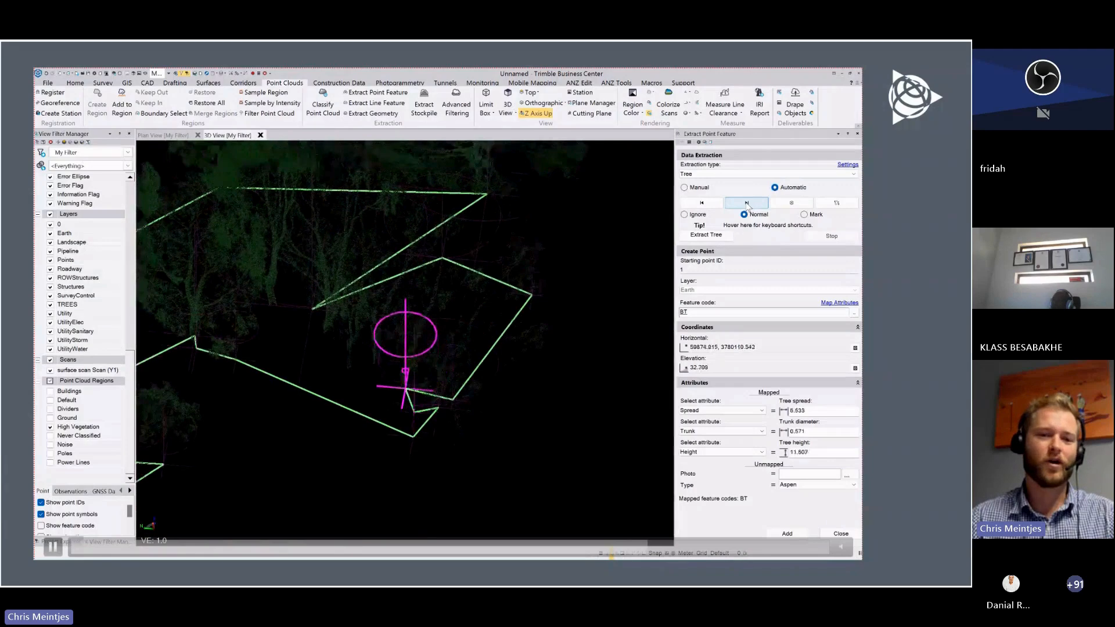
- Check the remaining automatically detected trees through to the last one, comparing each fitted crown and trunk with the scan
left_click(746, 203)
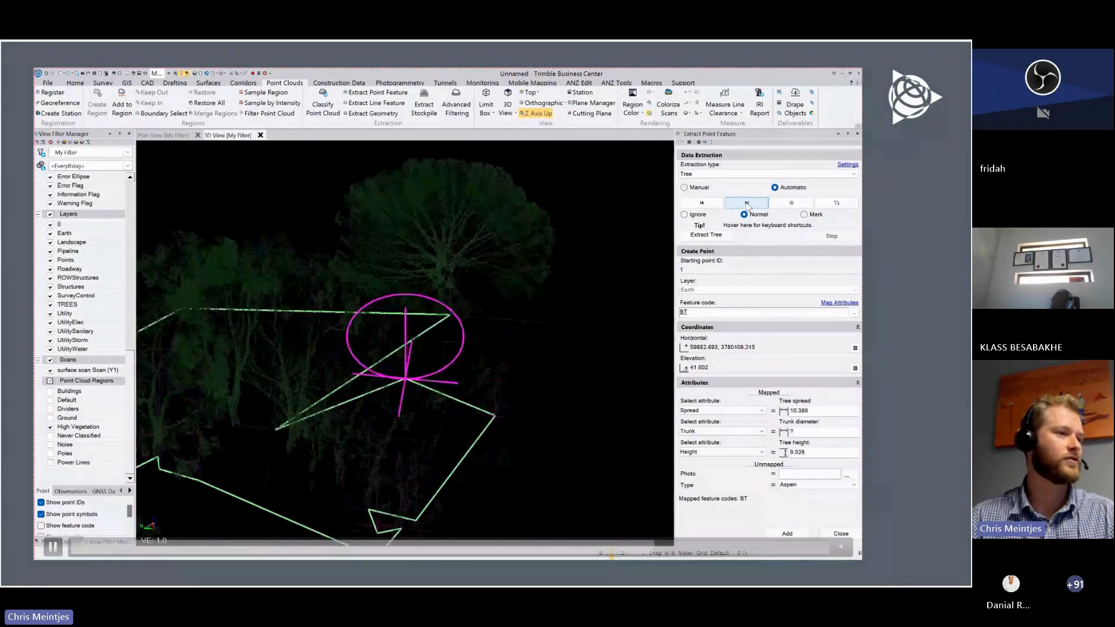
left_click(747, 203)
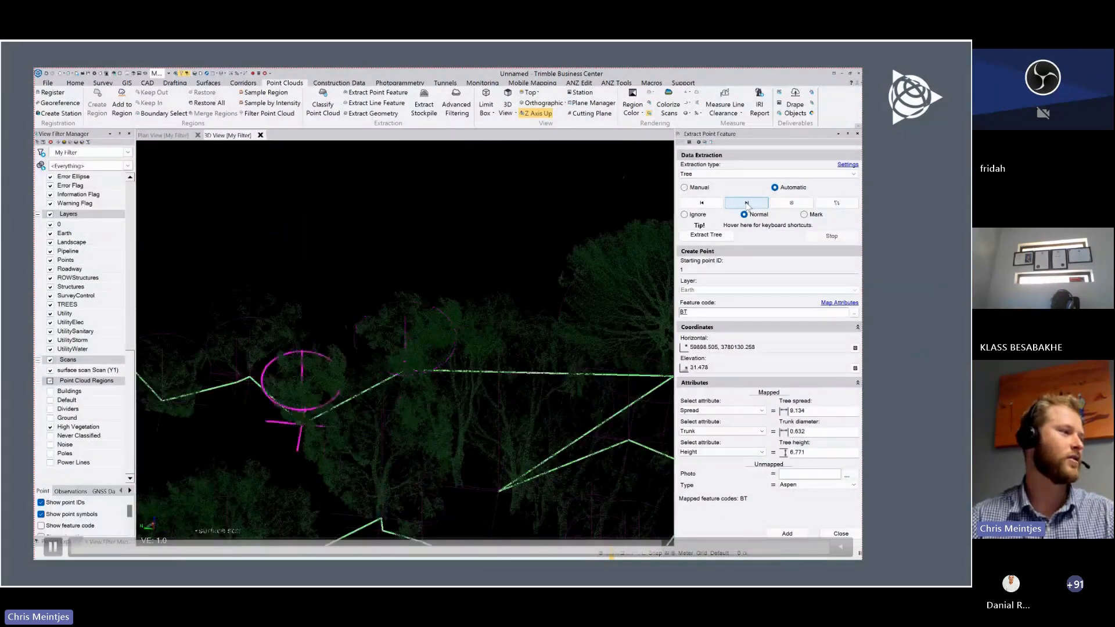
left_click(747, 204)
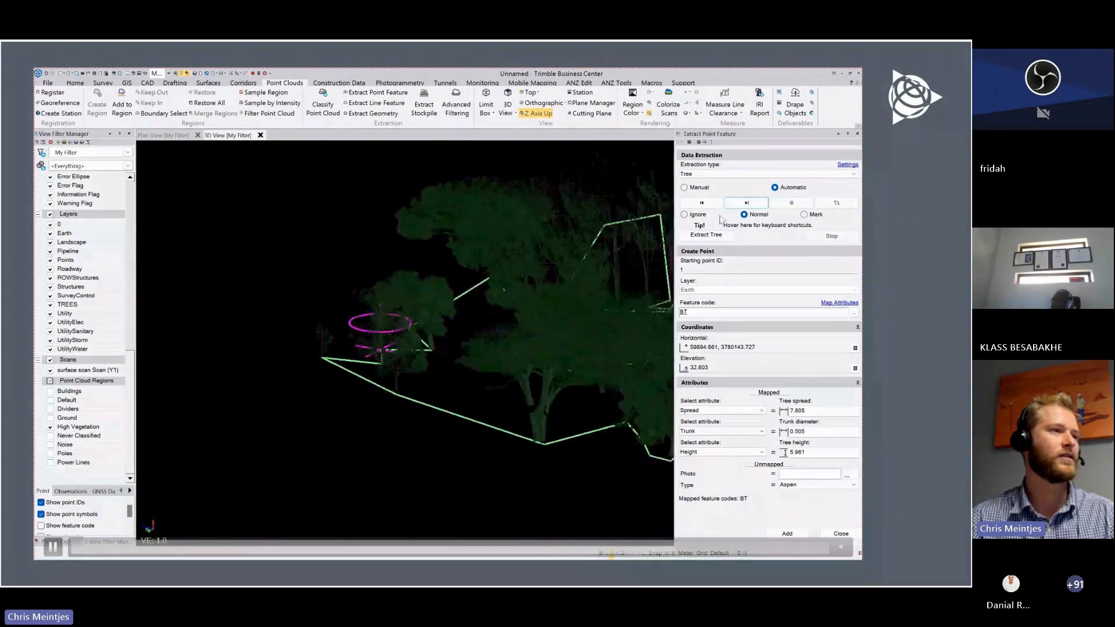
left_click(743, 204)
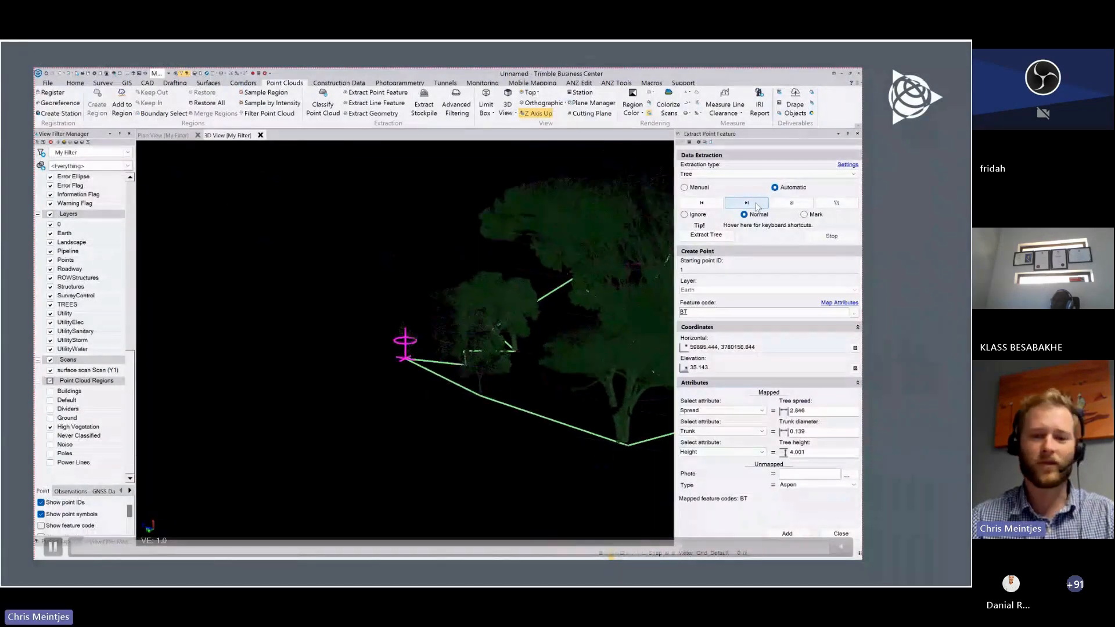
left_click(759, 204)
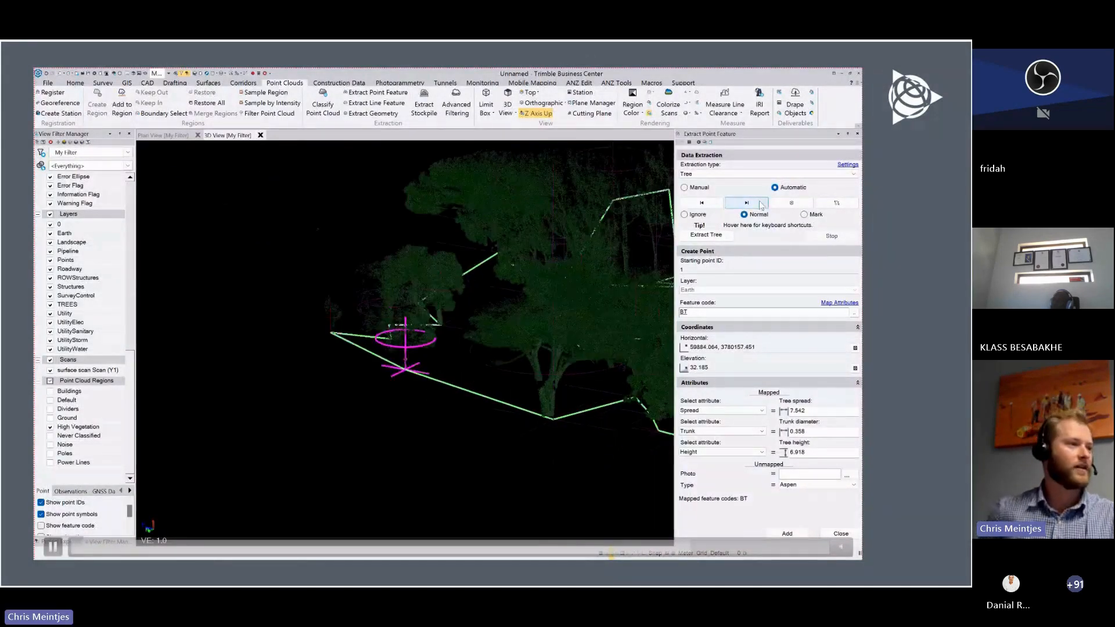
left_click(760, 204)
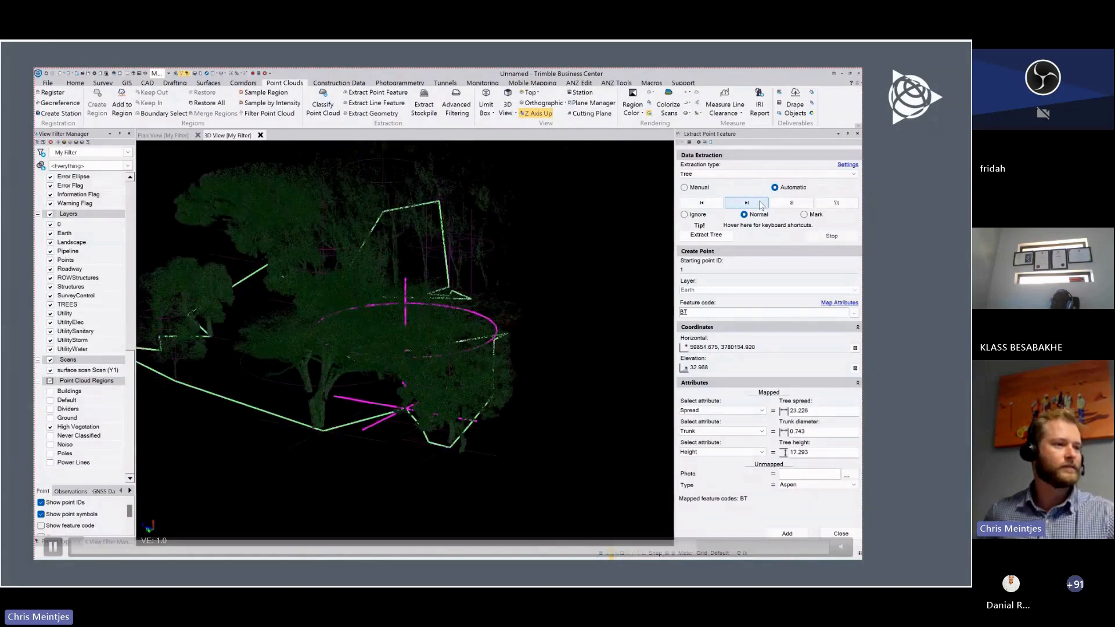
middle_click_drag(497, 343, 527, 238)
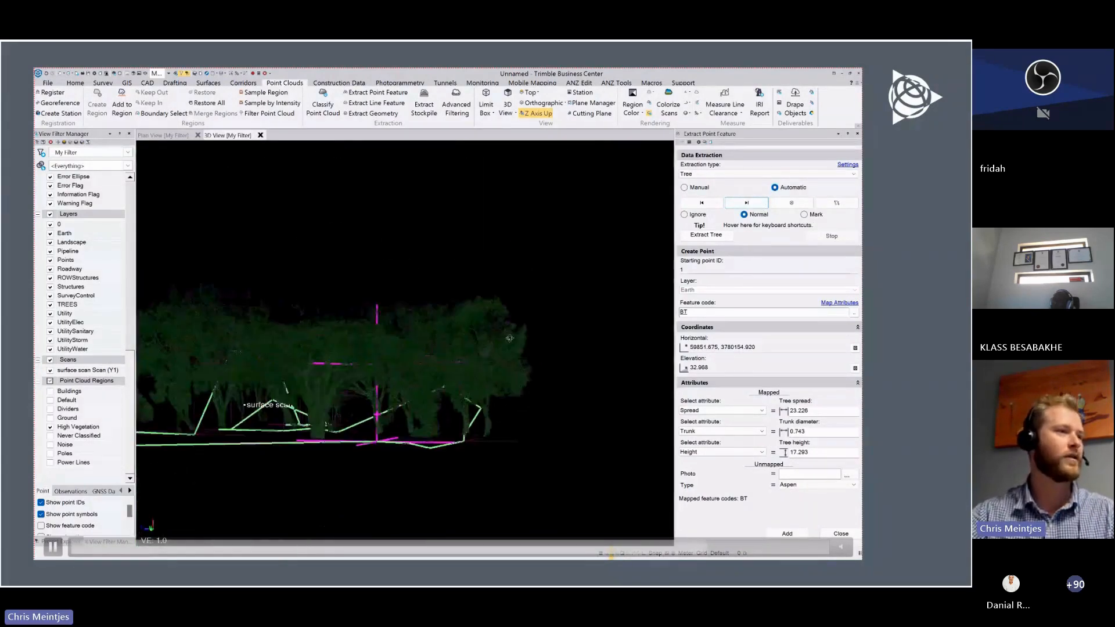
left_click(762, 205)
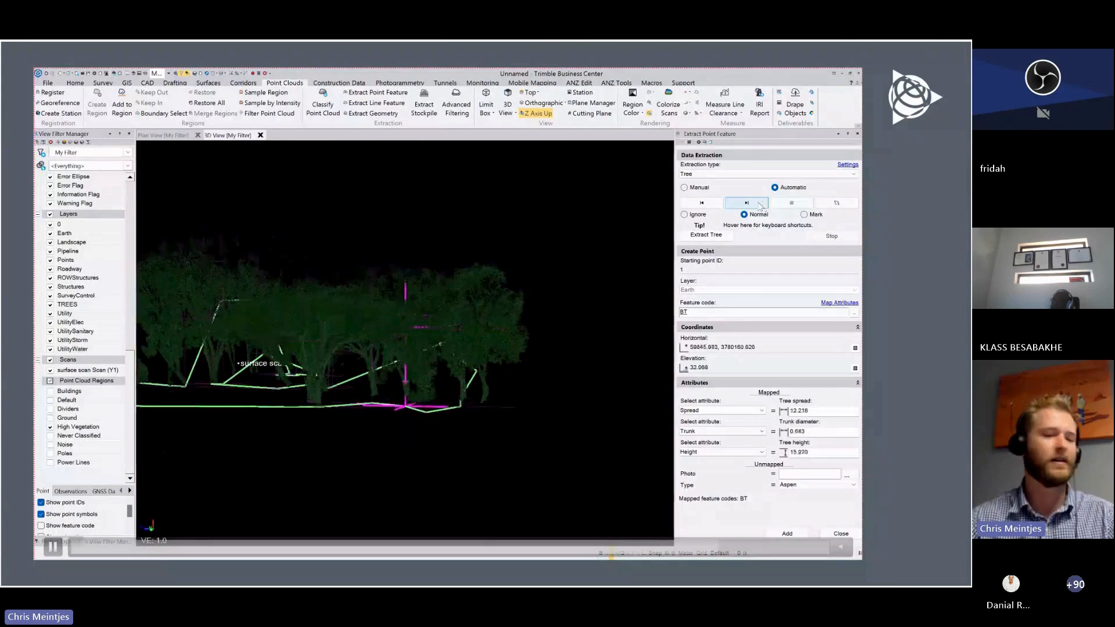
left_click(759, 205)
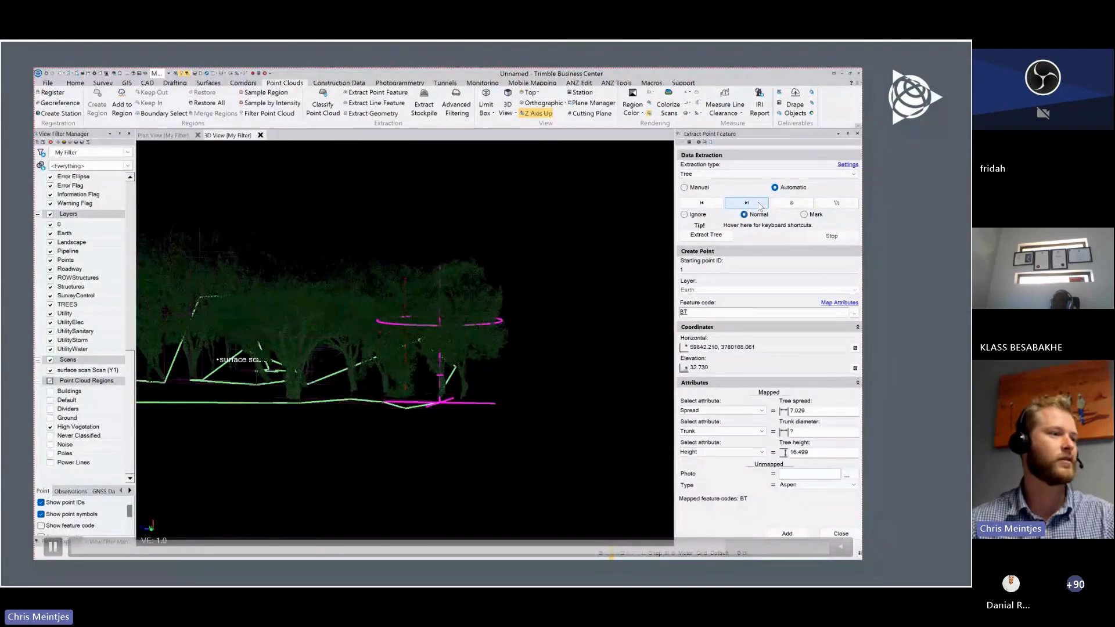
- Create the points with feature code BT from the reviewed tree detections and close the point feature extraction
left_click(787, 533)
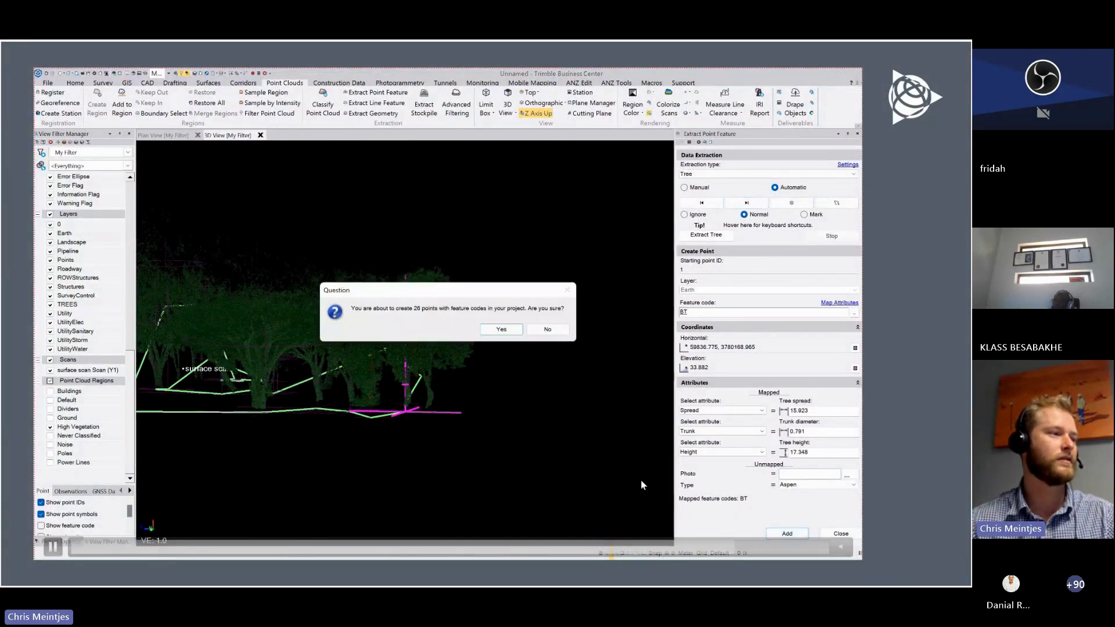
left_click(502, 329)
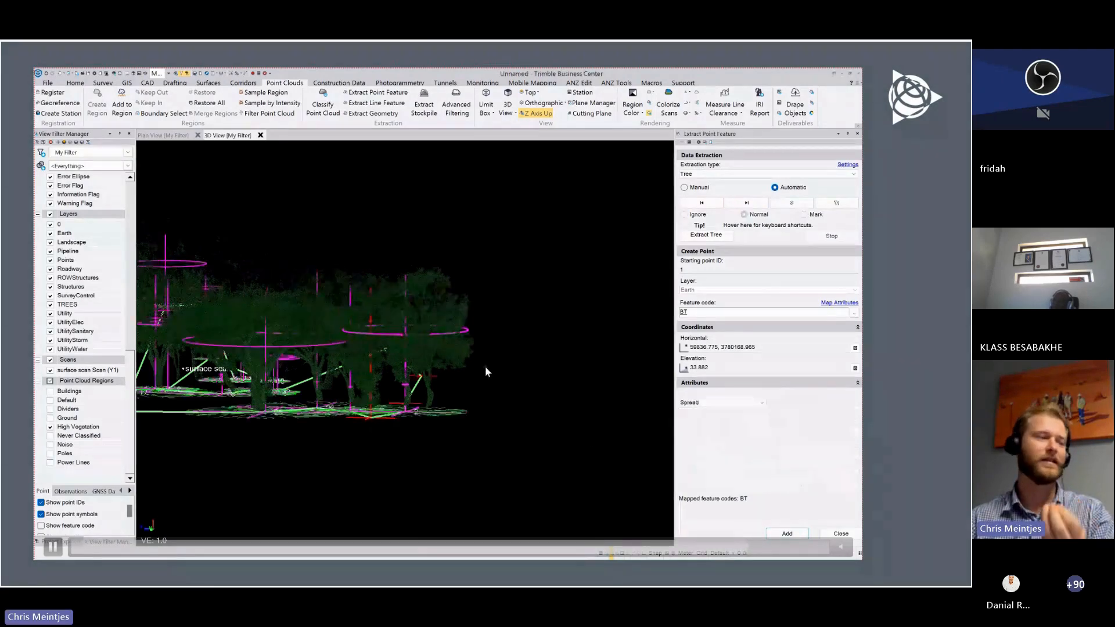
middle_click_drag(319, 339, 549, 368)
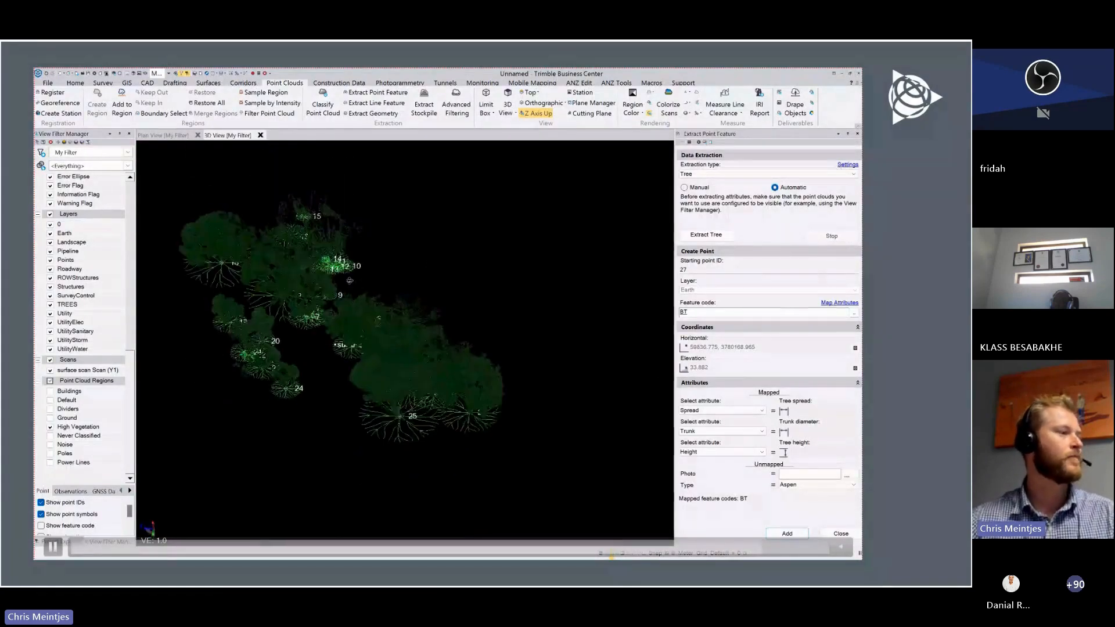
left_click(830, 538)
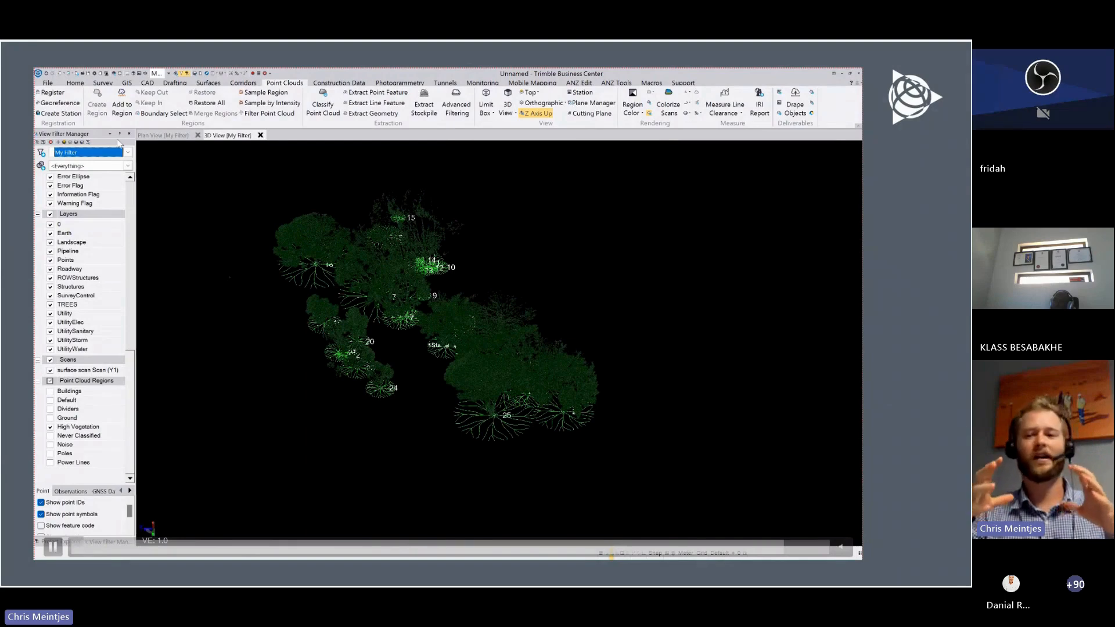
- Show the extracted trees in the plan view and hide the High Vegetation region to inspect their symbols
left_click(155, 136)
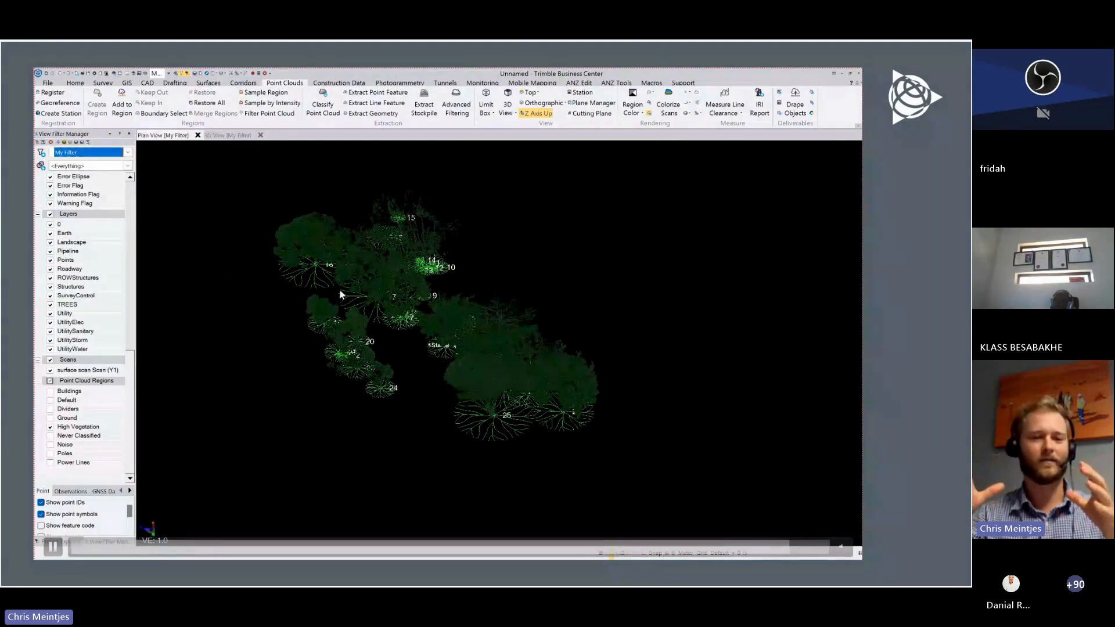
scroll(597, 437, "up", 3)
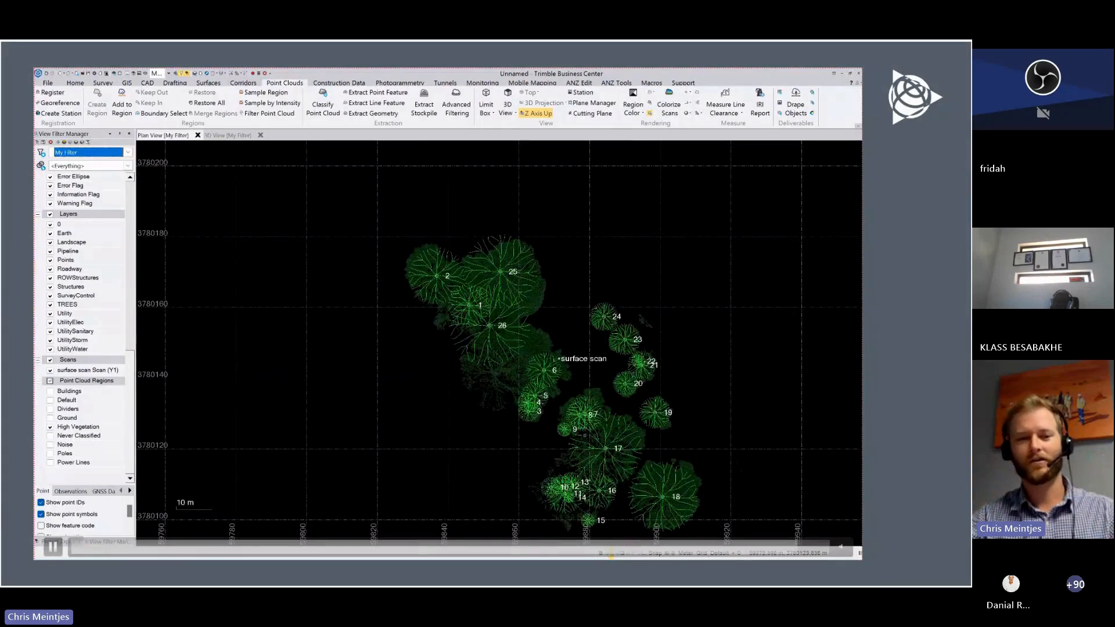
left_click(50, 426)
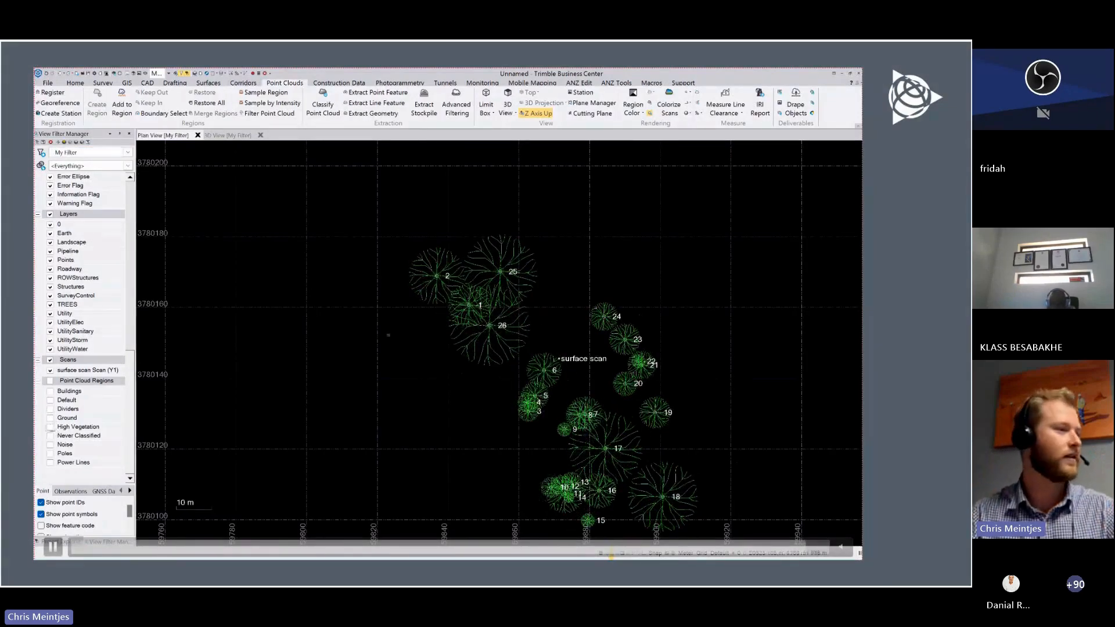
scroll(390, 332, "down", 1)
scroll(607, 459, "up", 4)
scroll(590, 341, "down", 1)
scroll(521, 353, "down", 2)
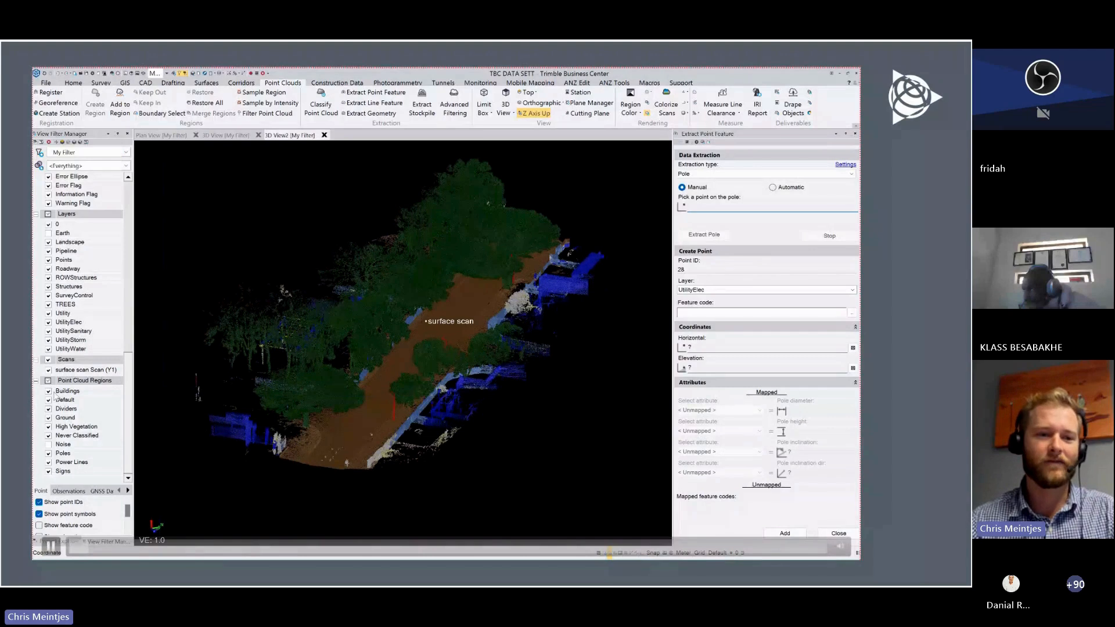
- Hide the Buildings, Default, Dividers, Ground, High Vegetation, Never Classified, Power Lines and Signs regions, leaving only Poles displayed
left_click(49, 391)
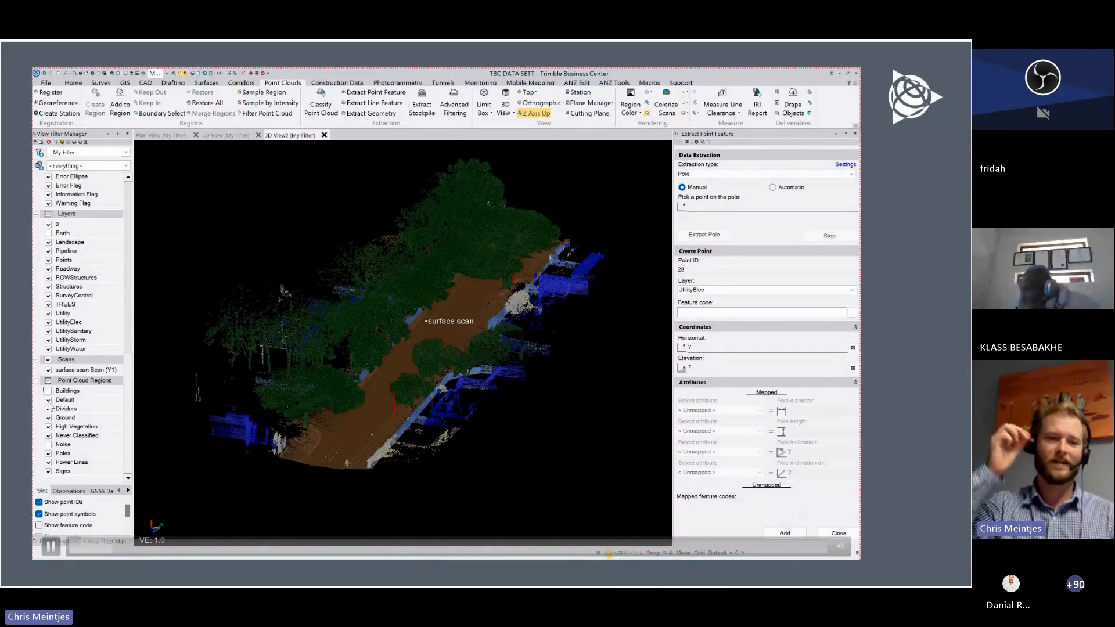
left_click(49, 409)
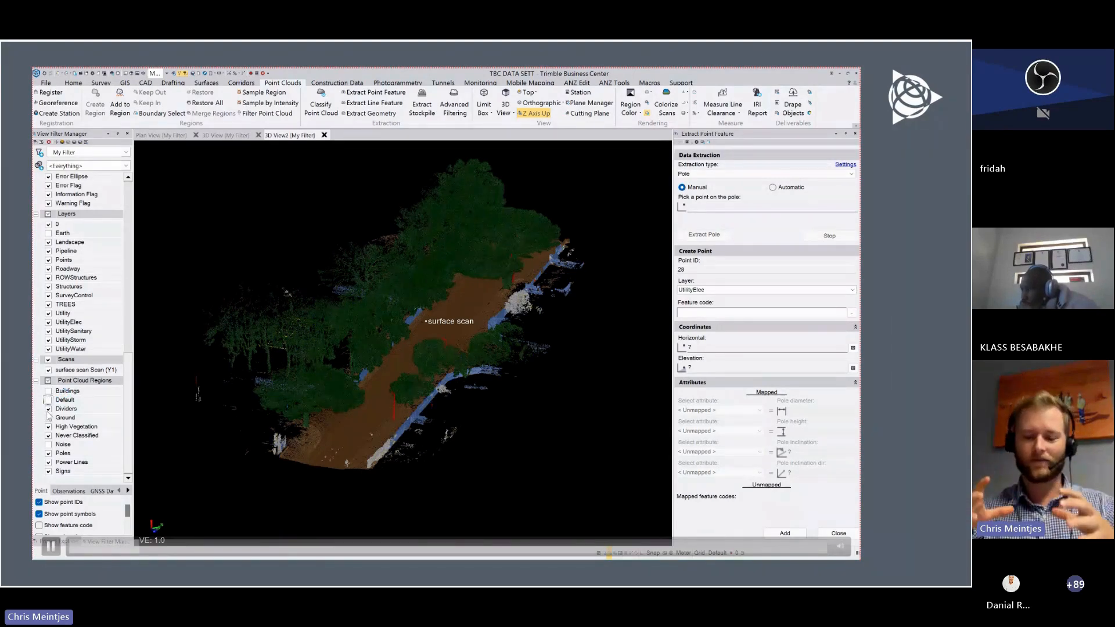
left_click(49, 418)
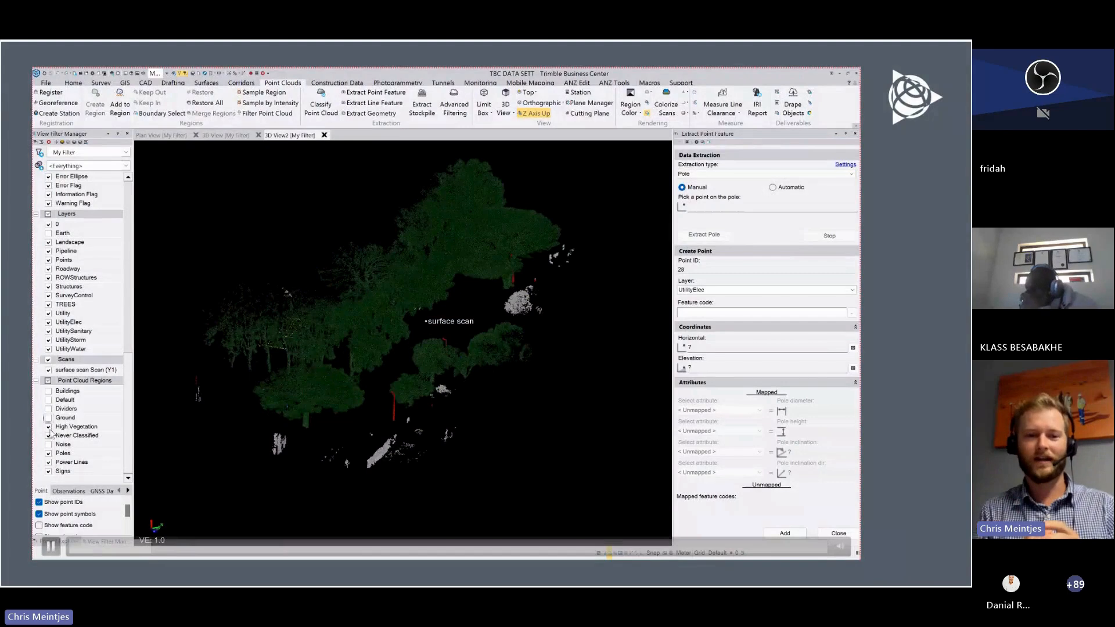
left_click(49, 427)
left_click(49, 436)
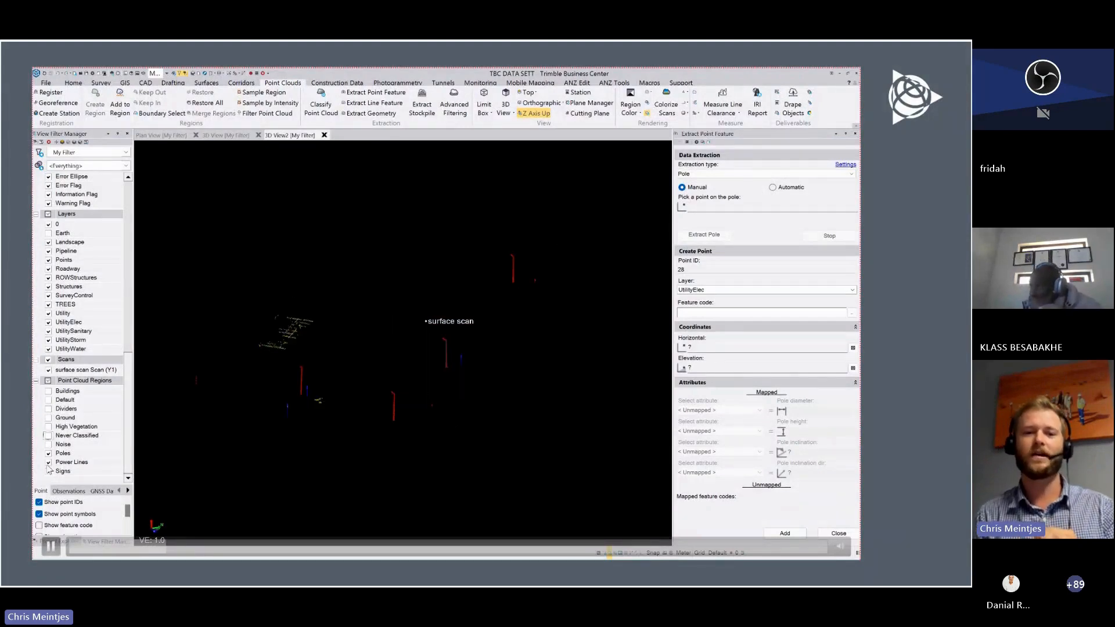
left_click(48, 462)
left_click(49, 472)
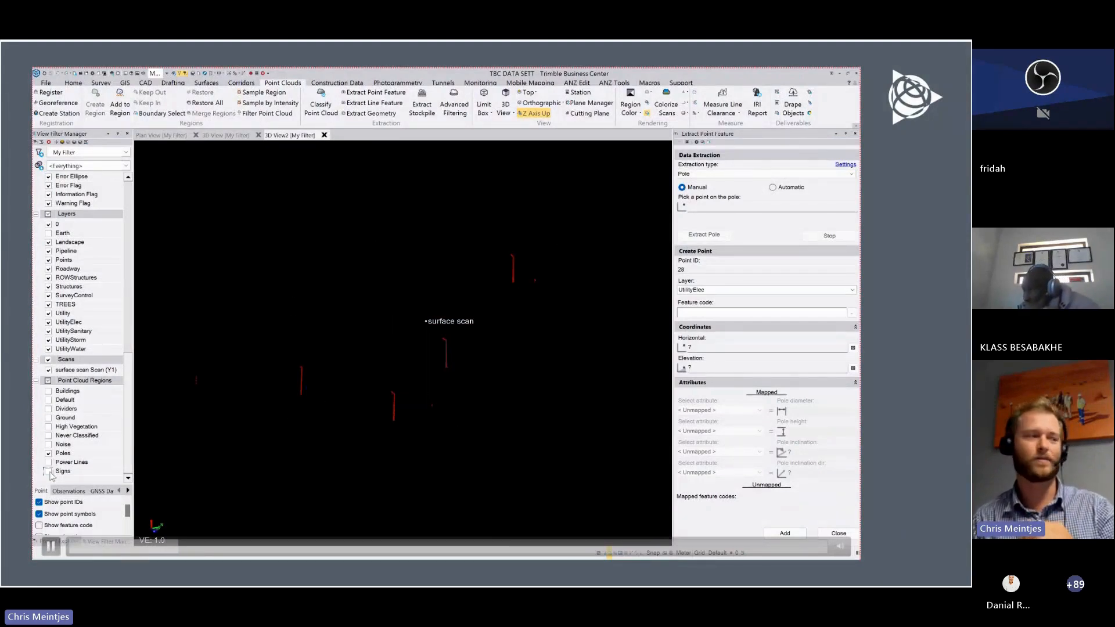
- Fence the isolated stray scan points beyond the outermost pole in the 3D view and add them to the Default region
right_click_drag(506, 356, 524, 356)
left_click(246, 363)
left_click(246, 421)
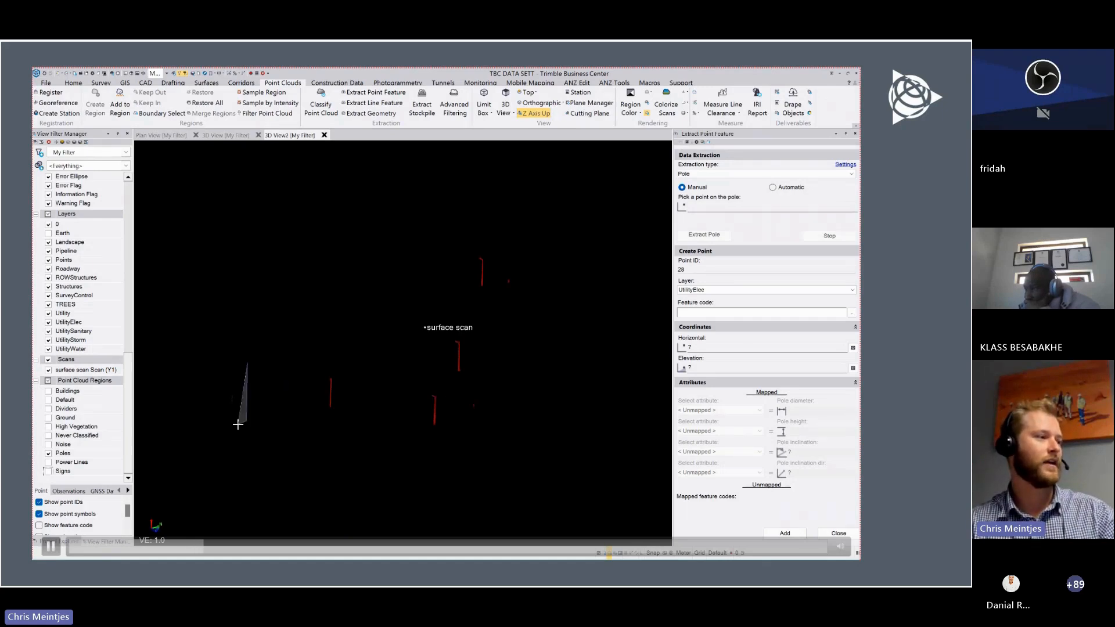
left_click(232, 426)
left_click(214, 397)
double_click(210, 379)
left_click(234, 383)
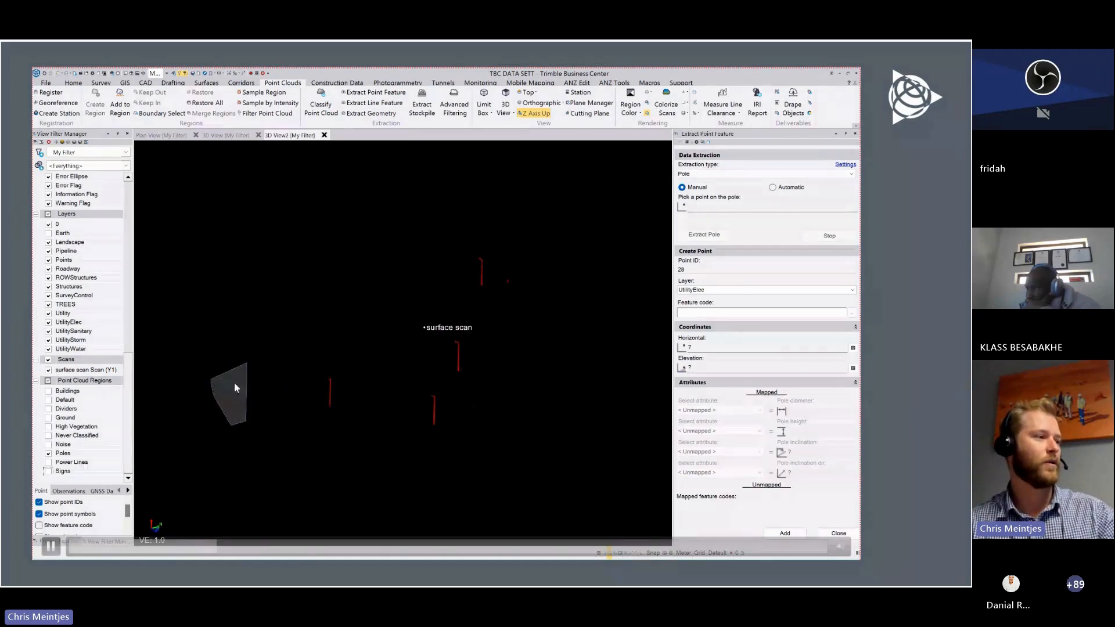
left_click(120, 108)
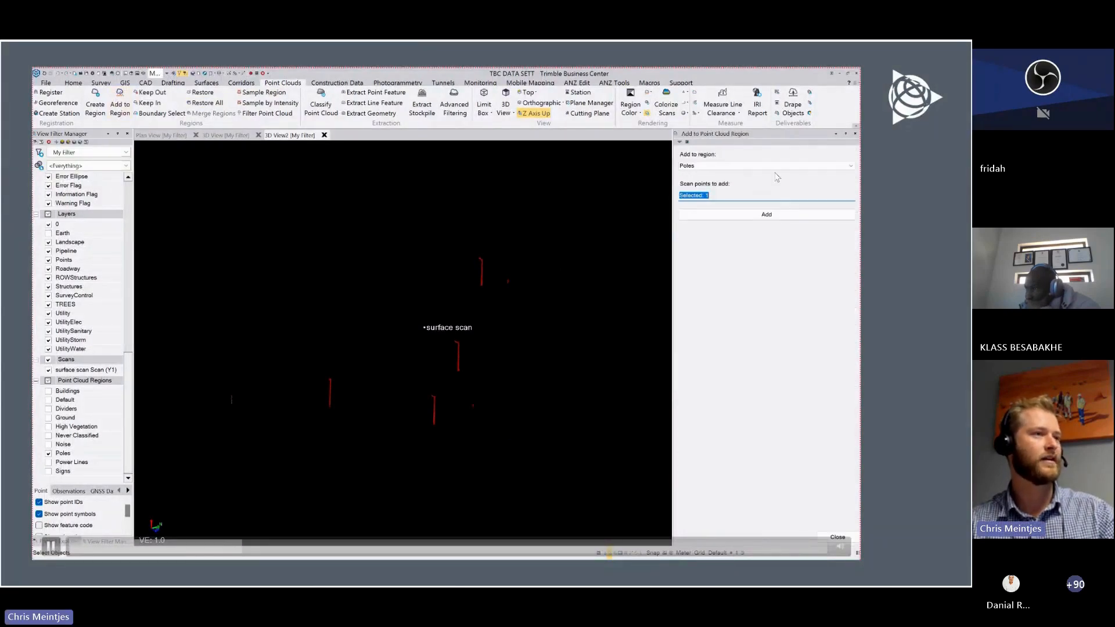
left_click(778, 168)
left_click(738, 182)
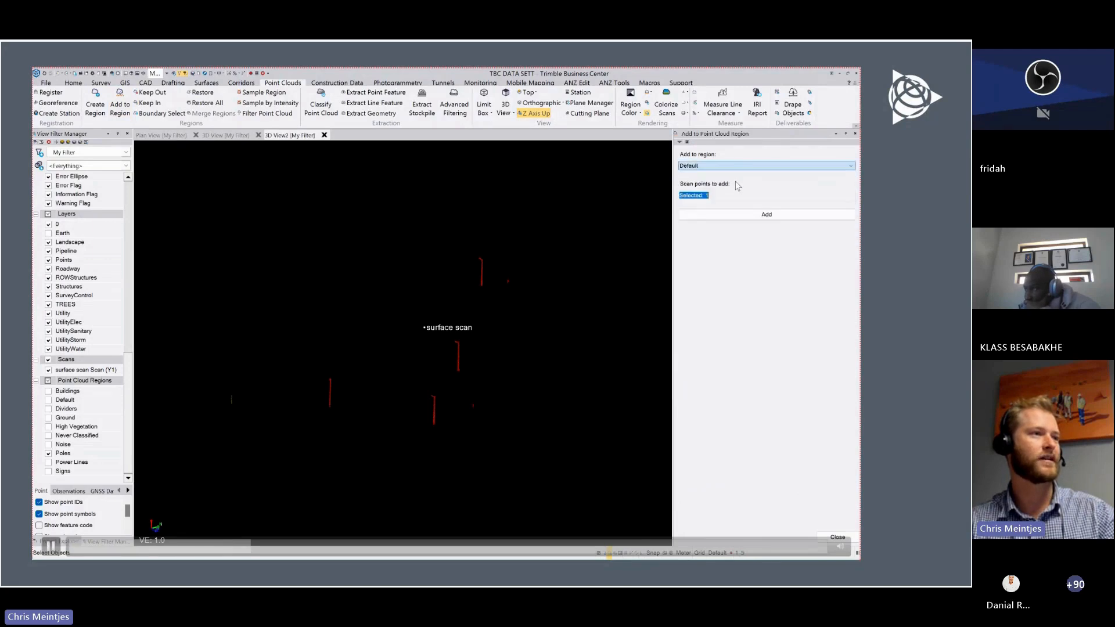
left_click(757, 218)
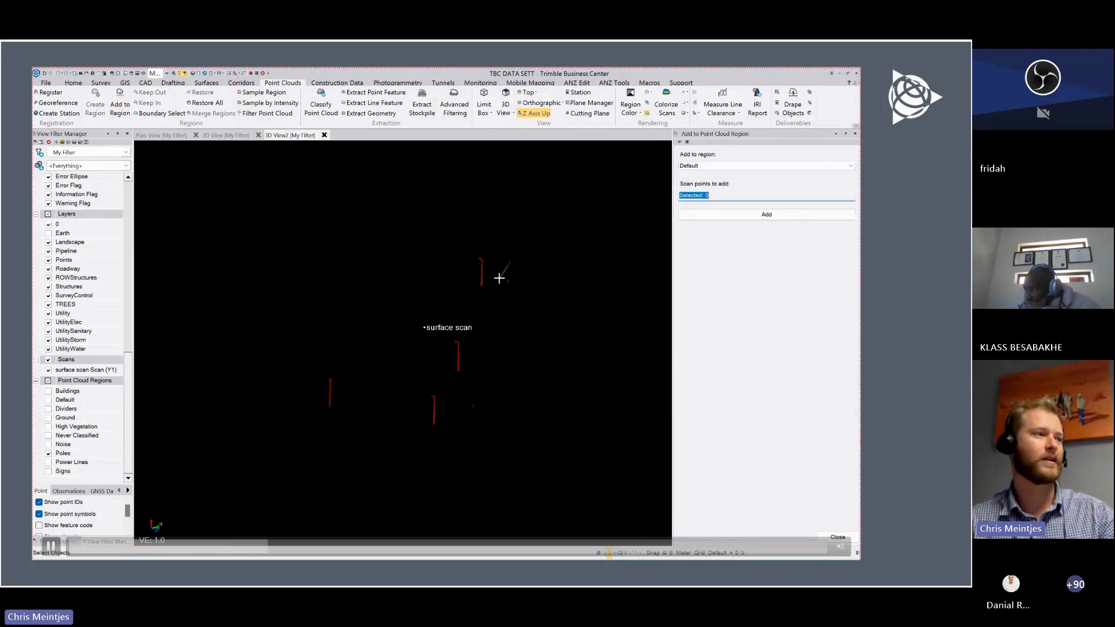
- Fence the two small stray point clusters beside the row of poles and add them to the Default region
mouse_move(500, 278)
left_mouse_down()
mouse_move(465, 385)
mouse_move(552, 346)
left_mouse_up()
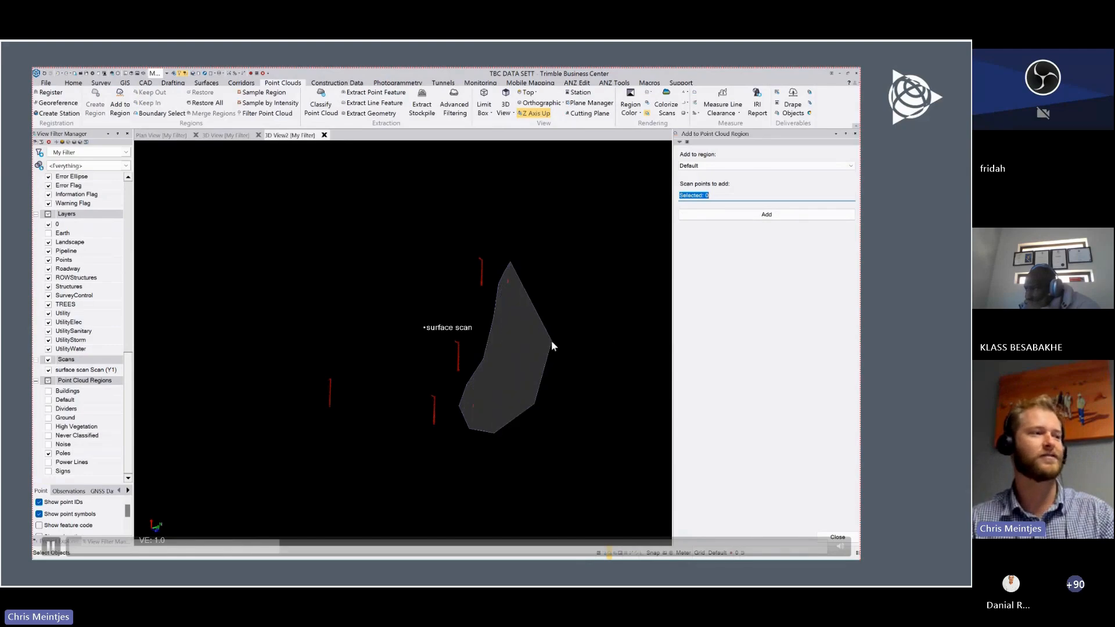
right_click(552, 346)
left_click(575, 347)
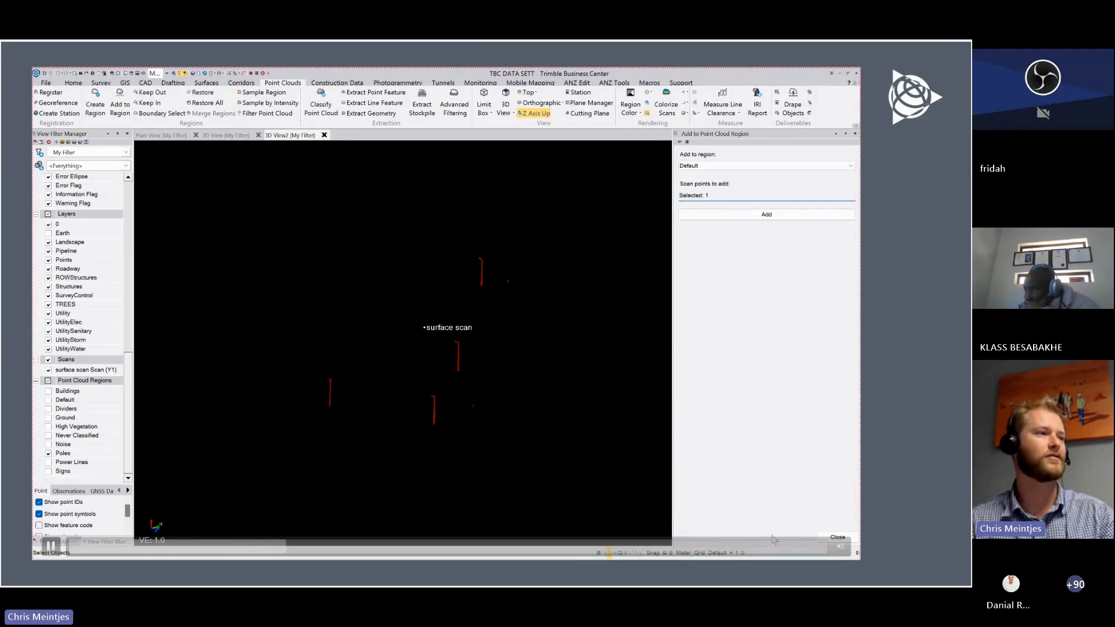
left_click(748, 216)
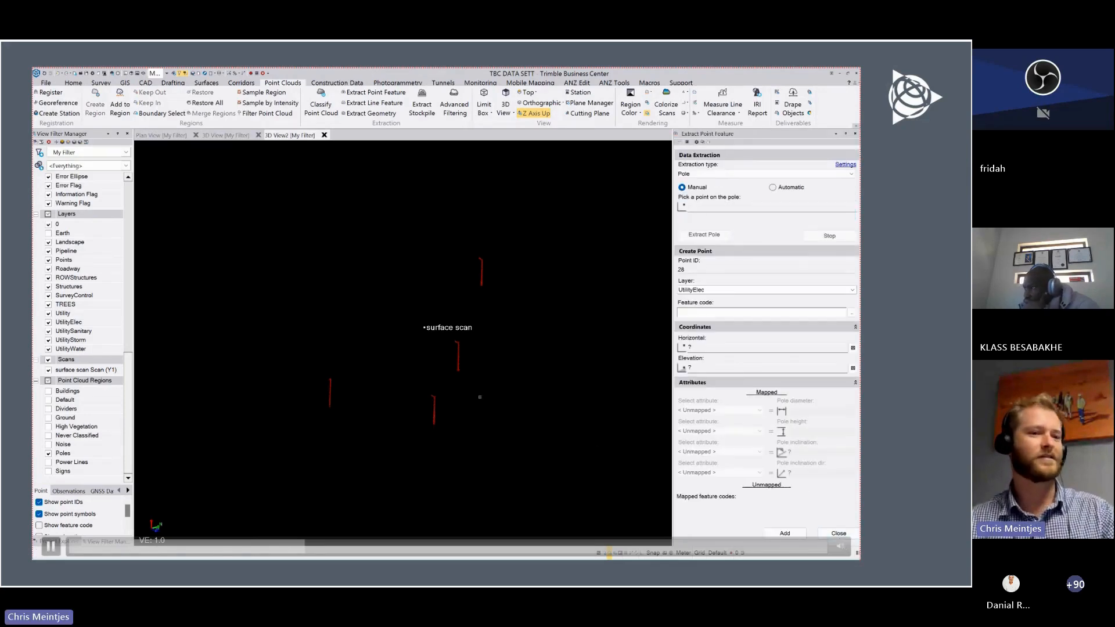
- Switch the pole extraction to Automatic and choose UtilityElec as the layer for the created points
mouse_move(479, 397)
right_mouse_down()
mouse_move(468, 364)
mouse_move(500, 351)
mouse_move(458, 345)
right_mouse_up()
scroll(313, 338, "up", 4)
mouse_move(313, 338)
right_mouse_down()
mouse_move(342, 356)
mouse_move(499, 354)
right_mouse_up()
scroll(377, 356, "down", 6)
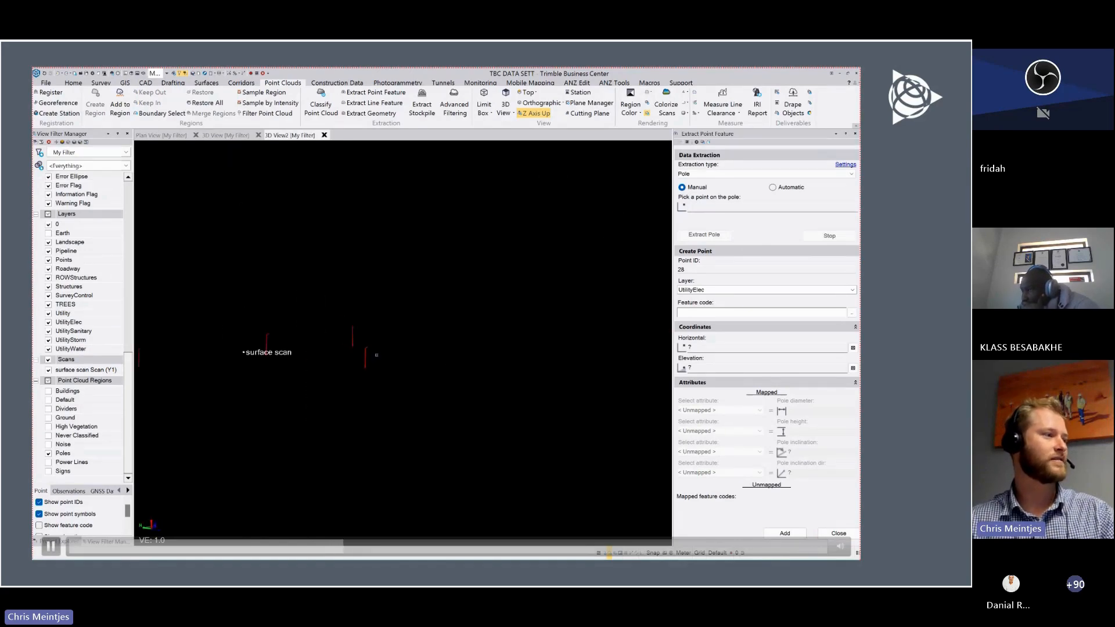
right_click_drag(376, 355, 291, 371)
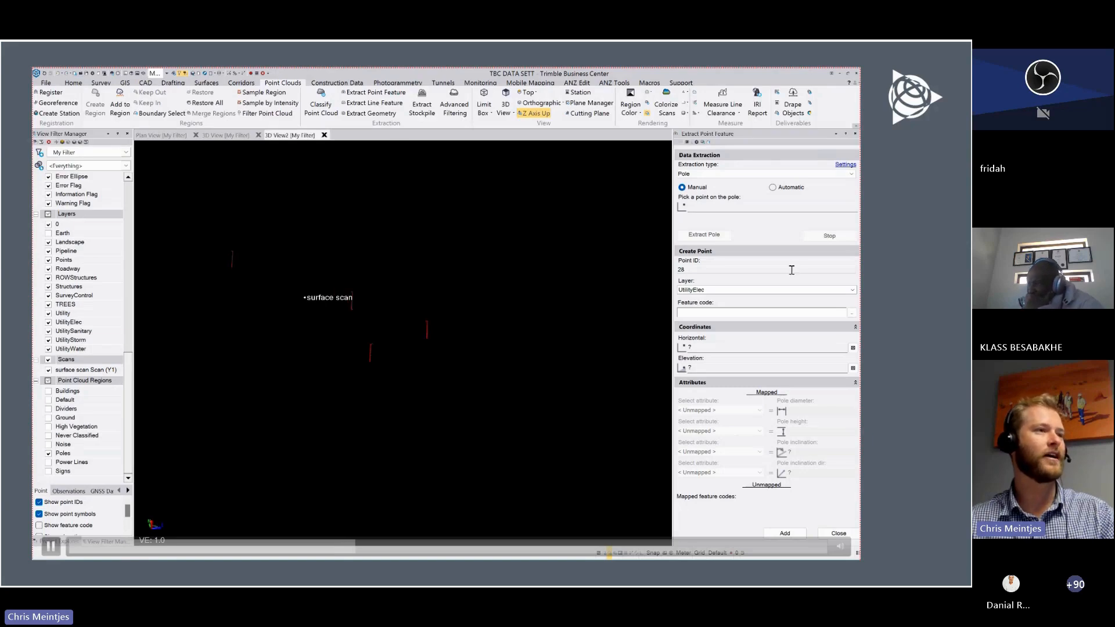
left_click(772, 187)
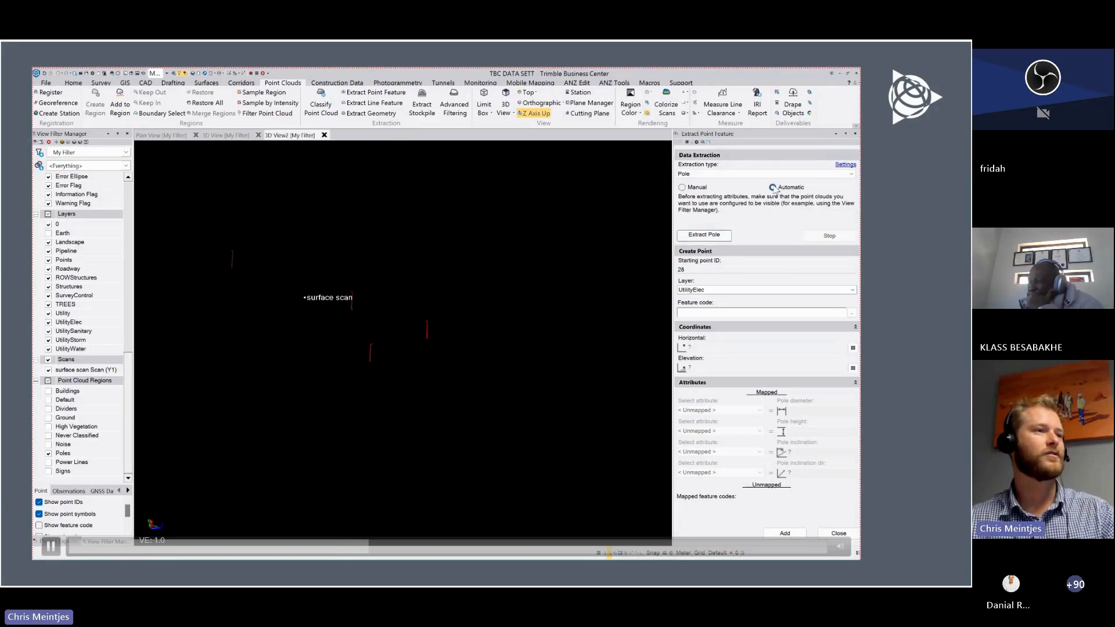
left_click(748, 293)
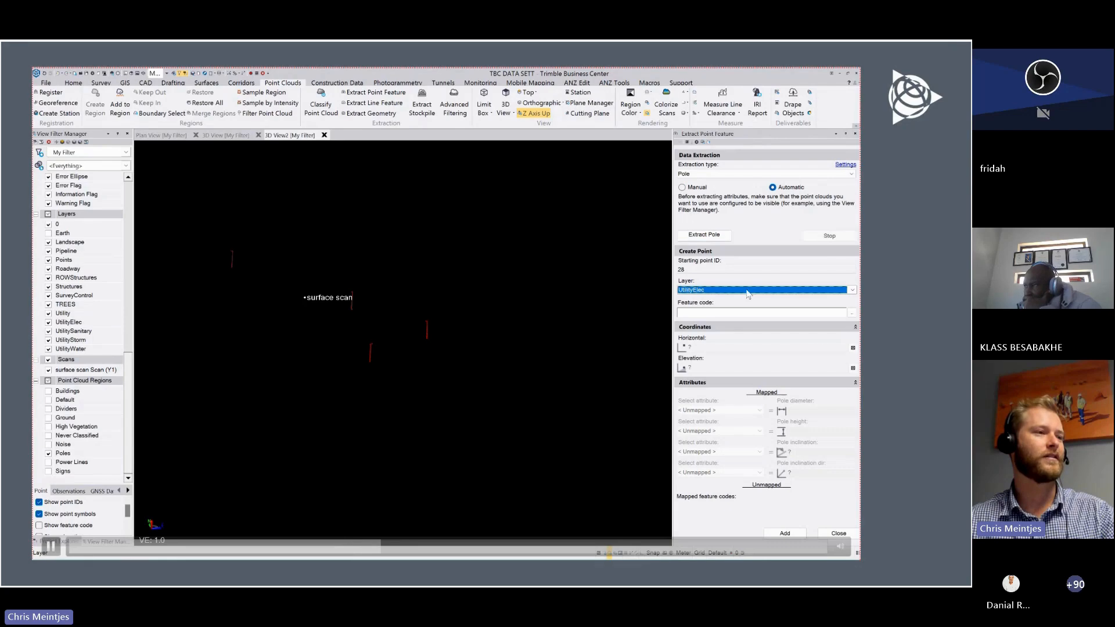
left_click(851, 290)
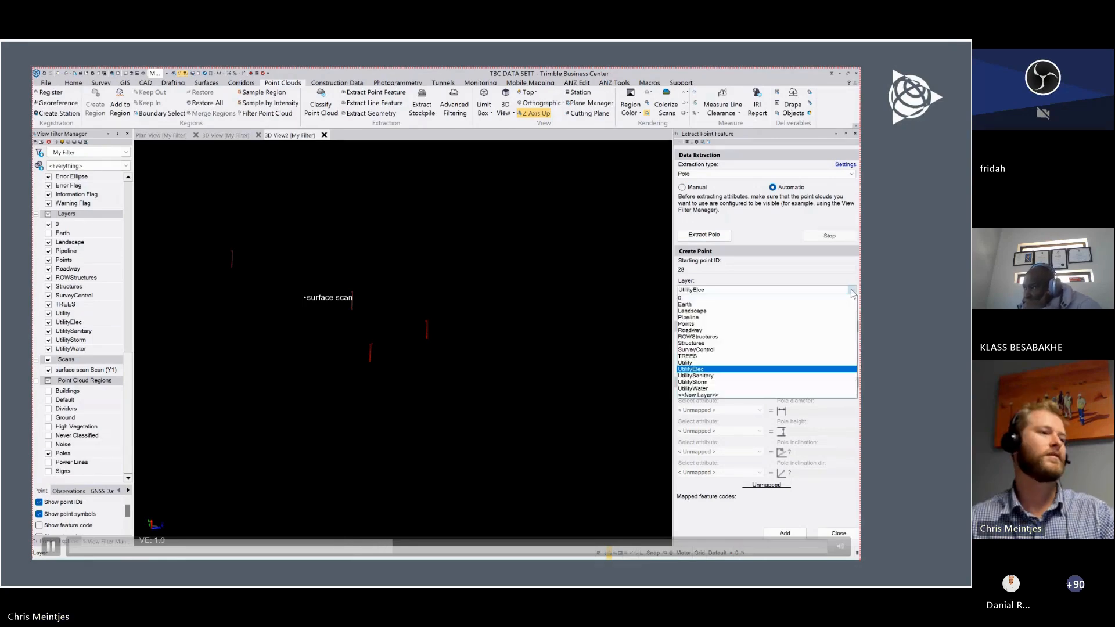
left_click(723, 370)
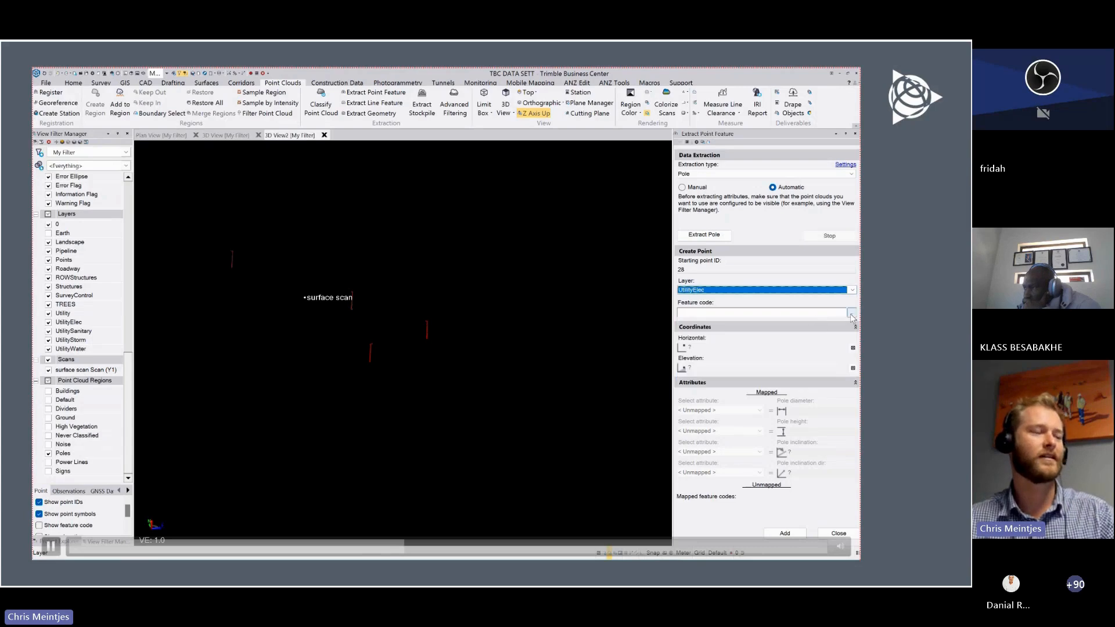
- Assign the LP (LightPole) feature code from the GlobalFeatures list to the pole points
left_click(851, 313)
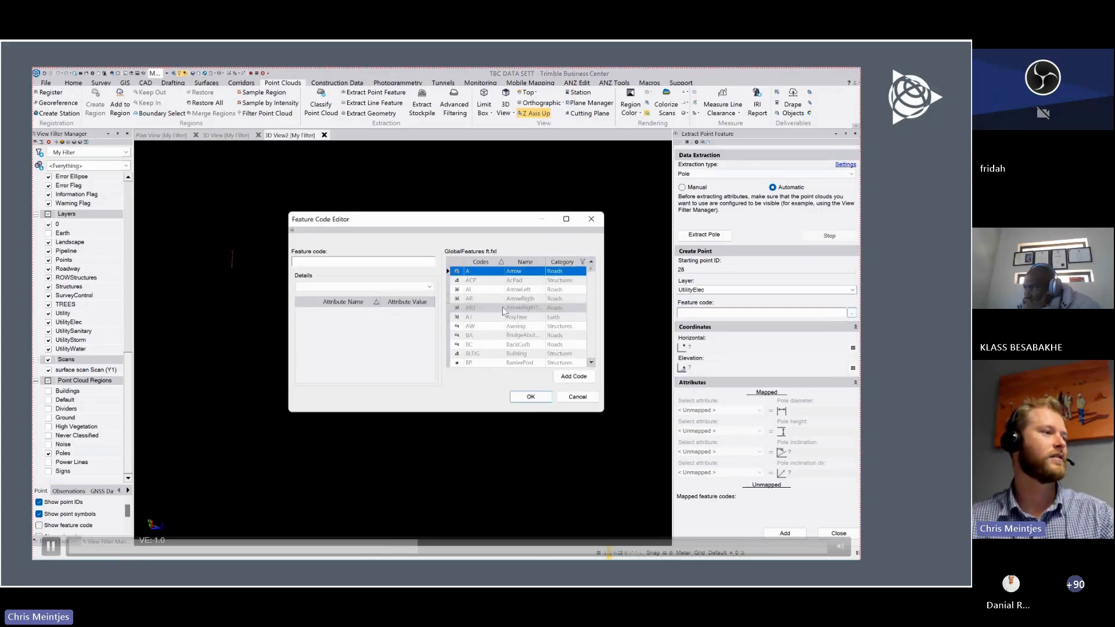
scroll(503, 310, "down", 2)
scroll(503, 310, "down", 1)
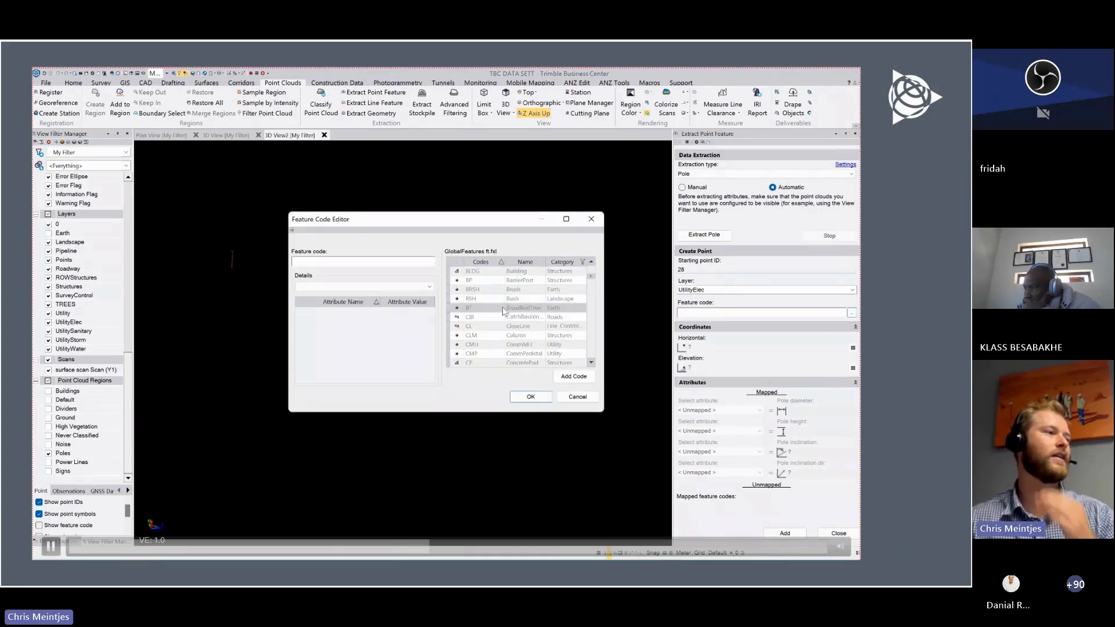
scroll(503, 311, "down", 2)
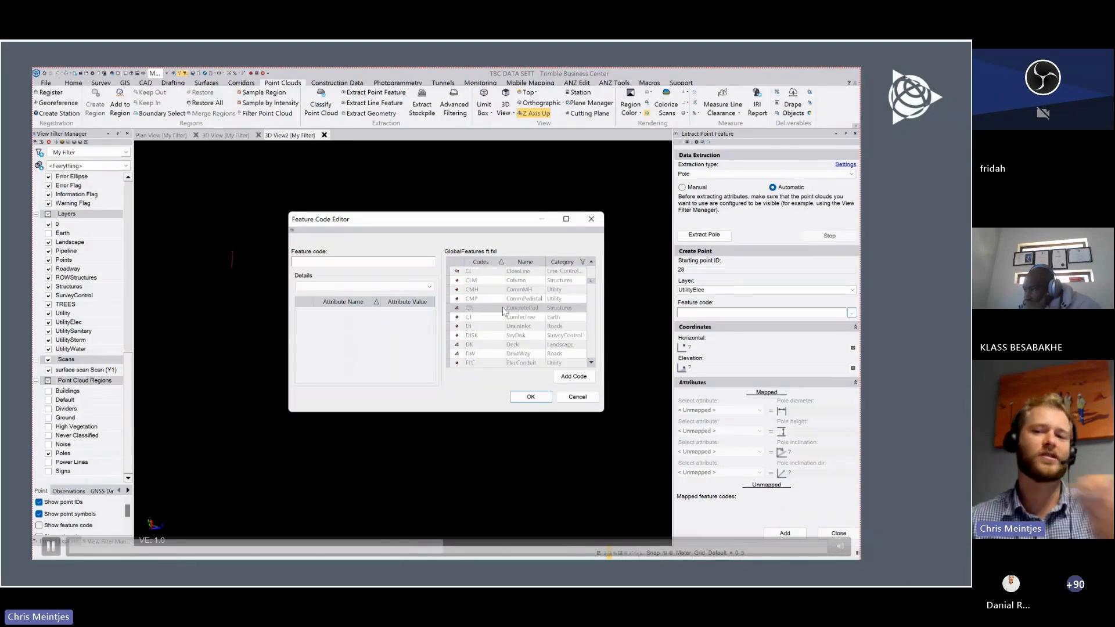
scroll(503, 310, "down", 2)
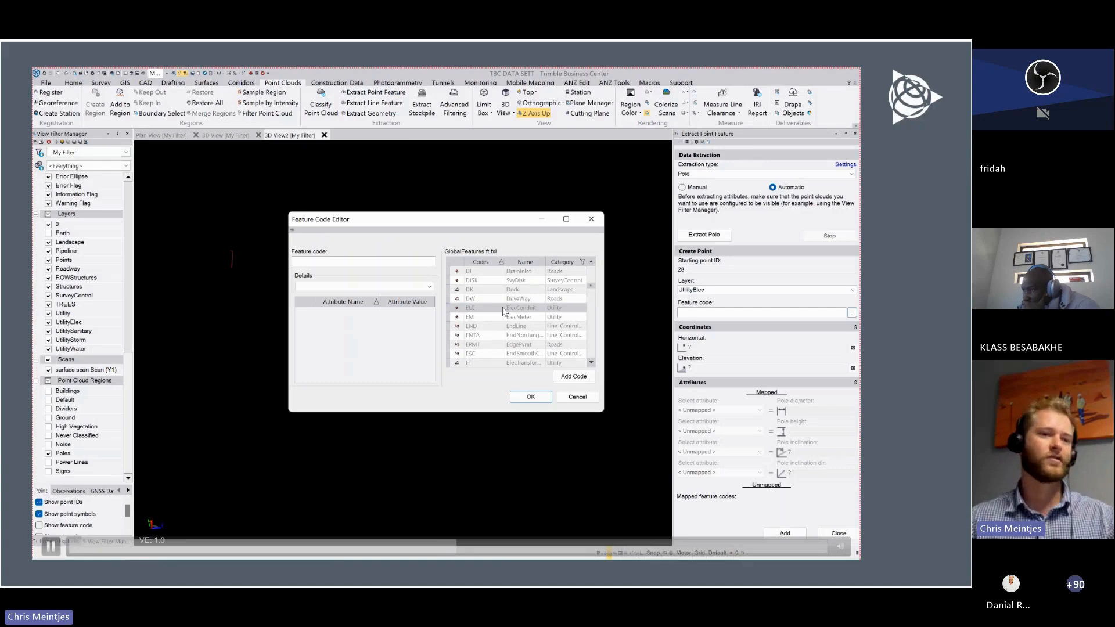
scroll(503, 310, "down", 5)
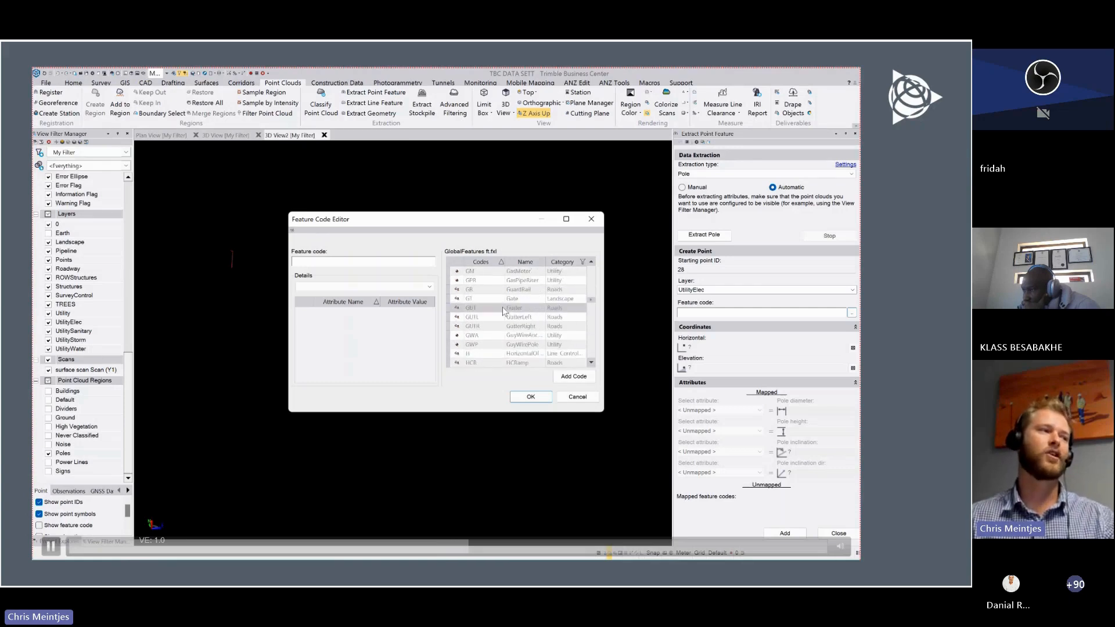
scroll(503, 309, "down", 1)
scroll(503, 311, "down", 2)
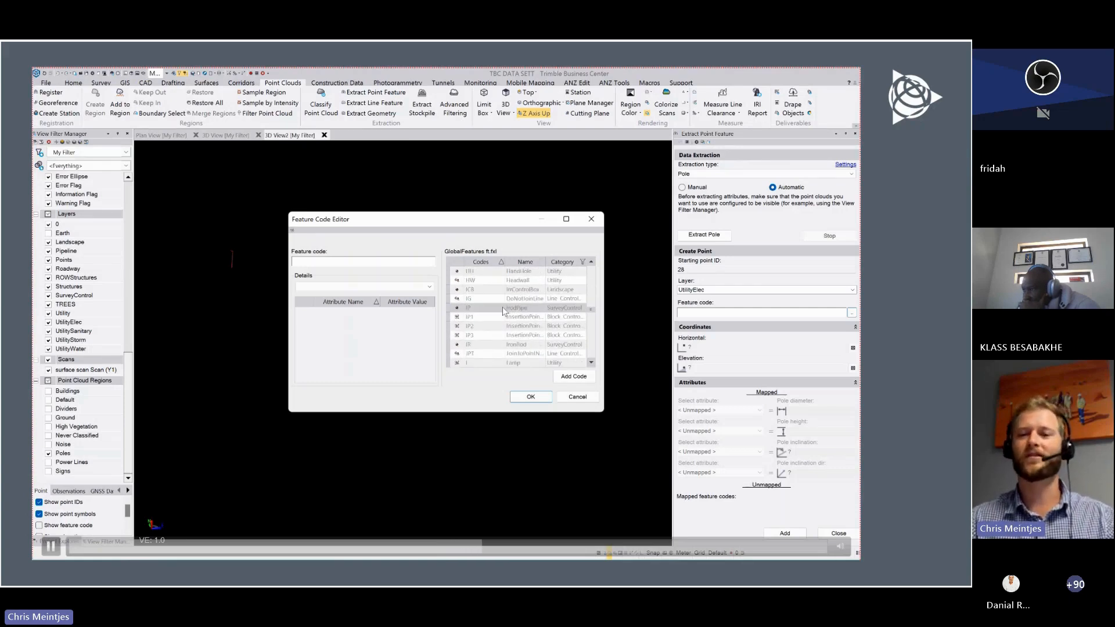
scroll(503, 310, "down", 2)
scroll(503, 311, "down", 1)
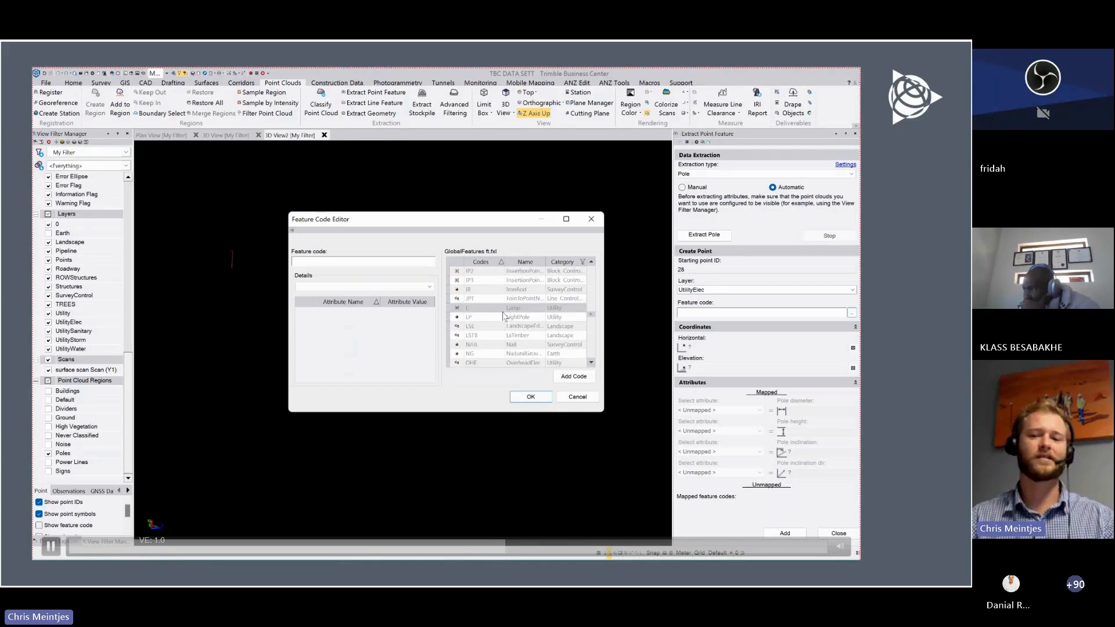
left_click(498, 317)
left_click(572, 376)
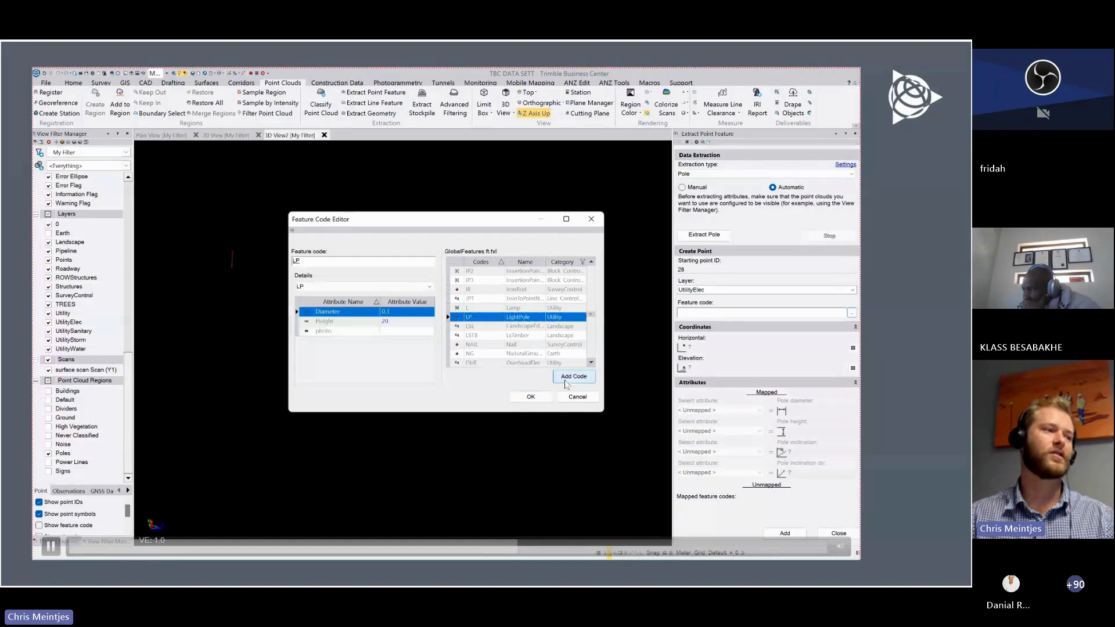
left_click(528, 397)
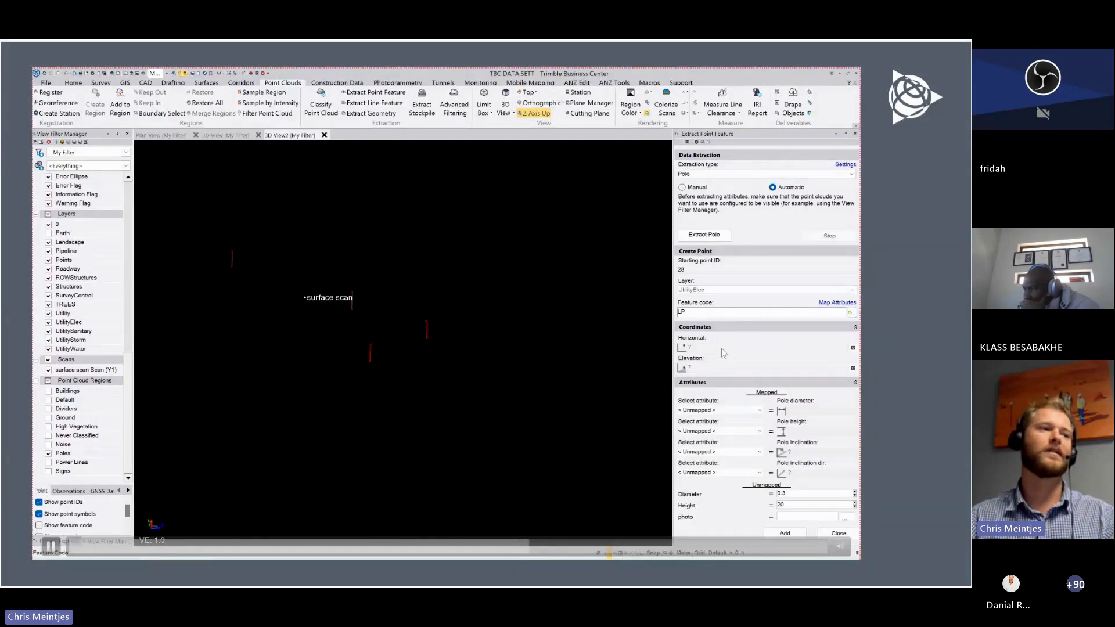
- Map the Diameter attribute to the pole diameter and the Height attribute to the pole height
left_click(759, 411)
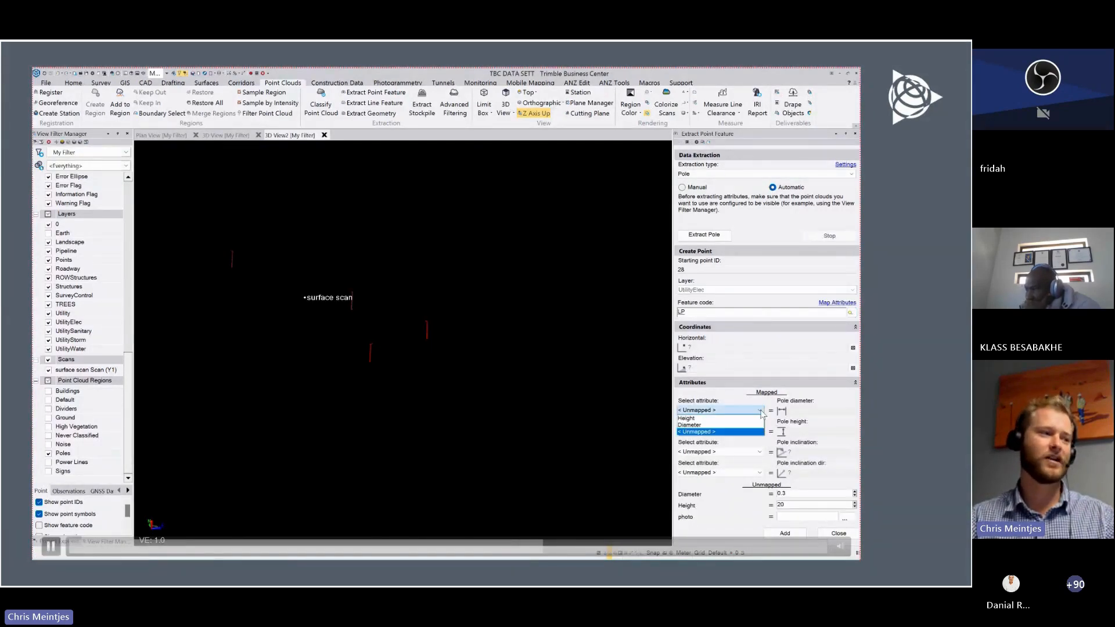
left_click(705, 427)
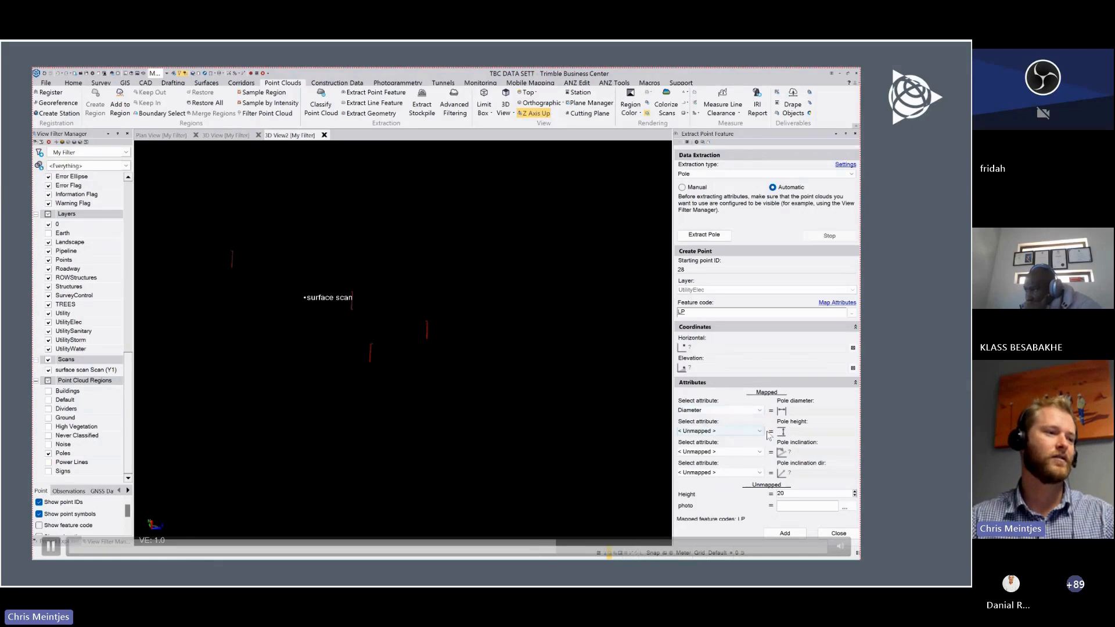
left_click(713, 431)
left_click(720, 441)
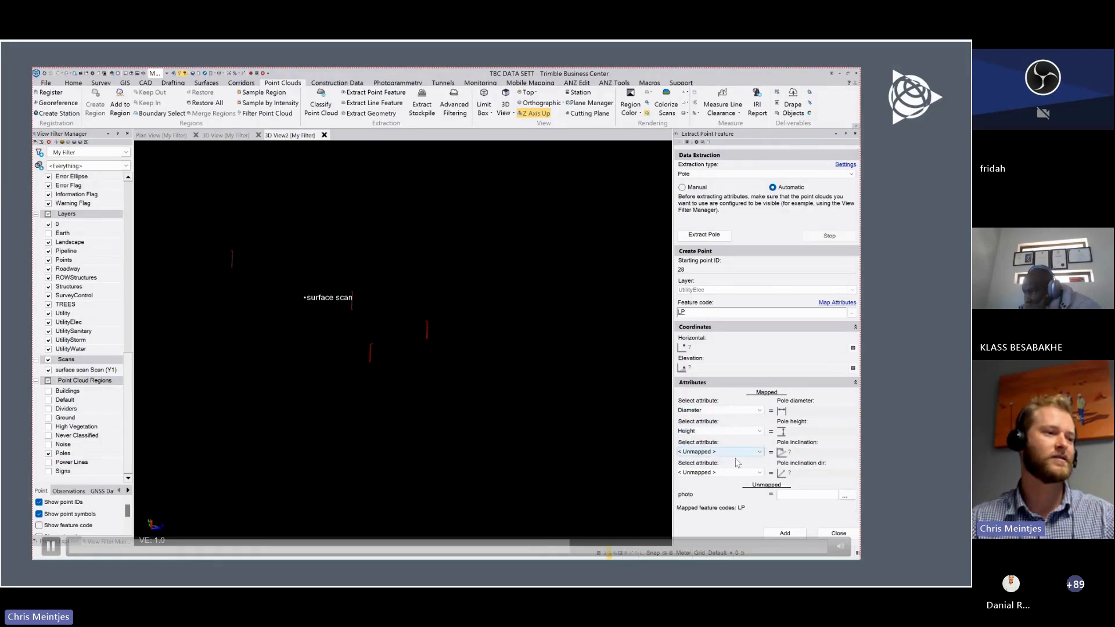
- Extract the poles automatically, check the detected results, add them as points and finish the point feature extraction
left_click(704, 235)
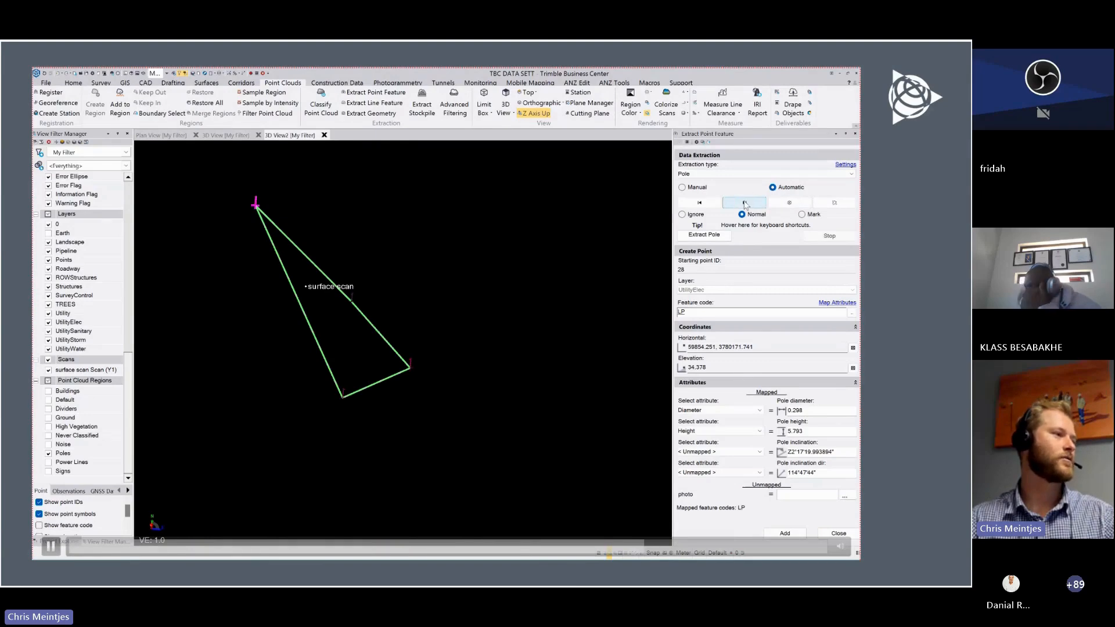
left_click(745, 203)
left_click(744, 202)
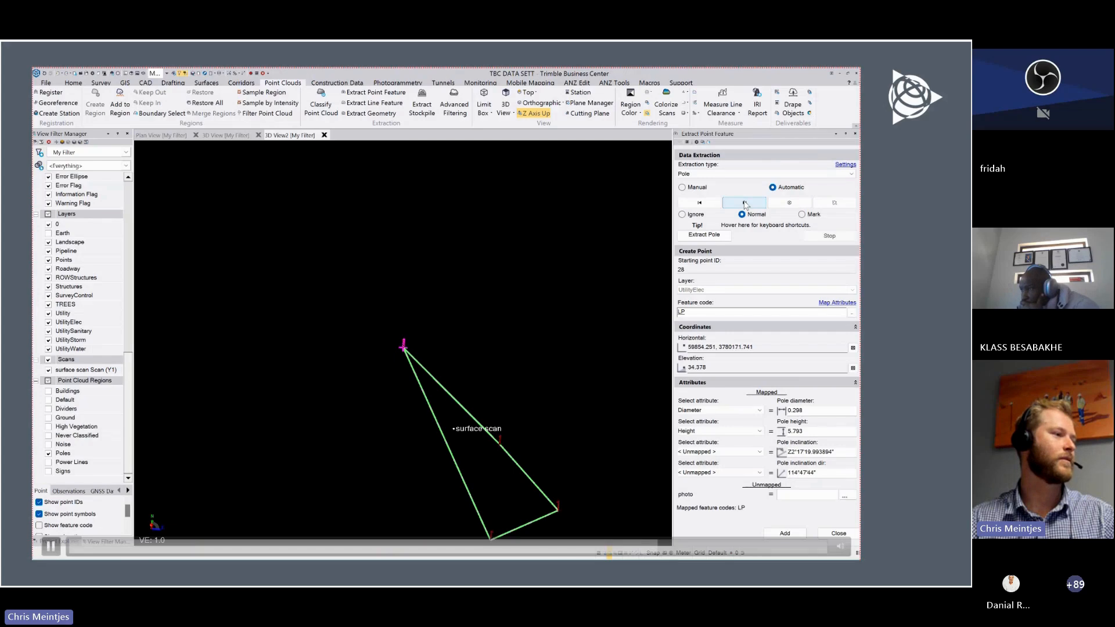
left_click(790, 532)
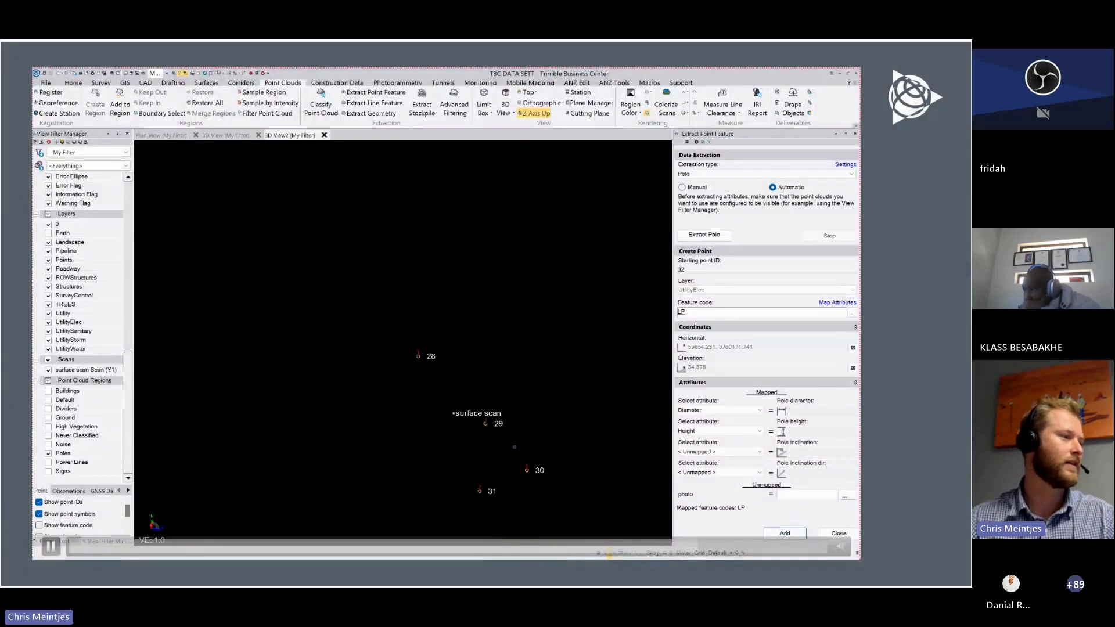
left_click(838, 533)
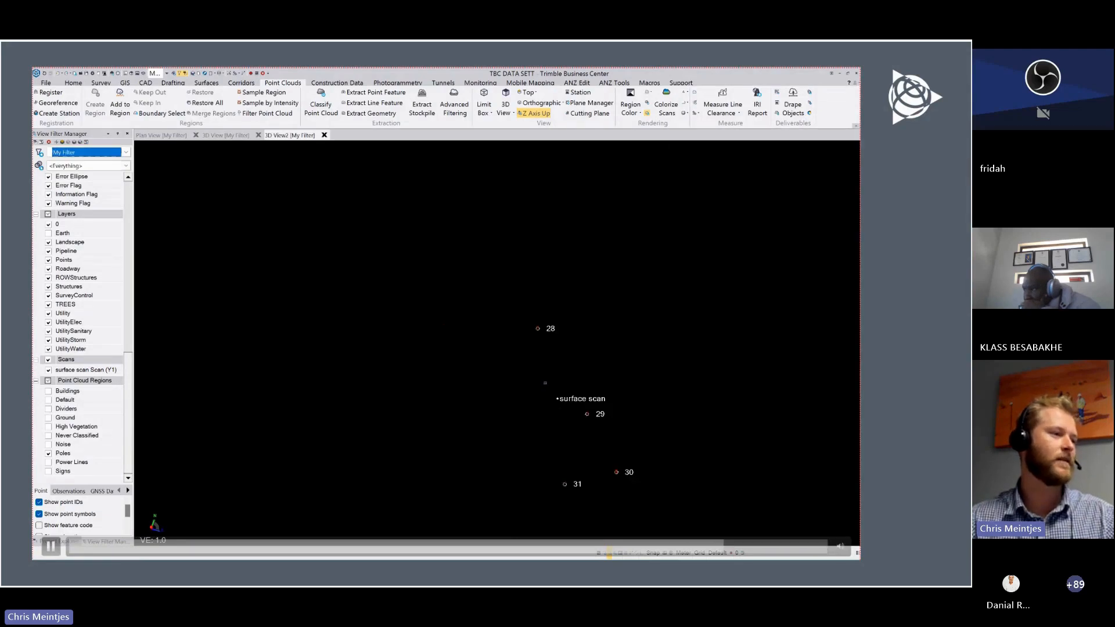
- Examine the extracted pole points and their symbols against the scanned poles in the 3D view
middle_click_drag(540, 376, 461, 381)
scroll(545, 442, "up", 4)
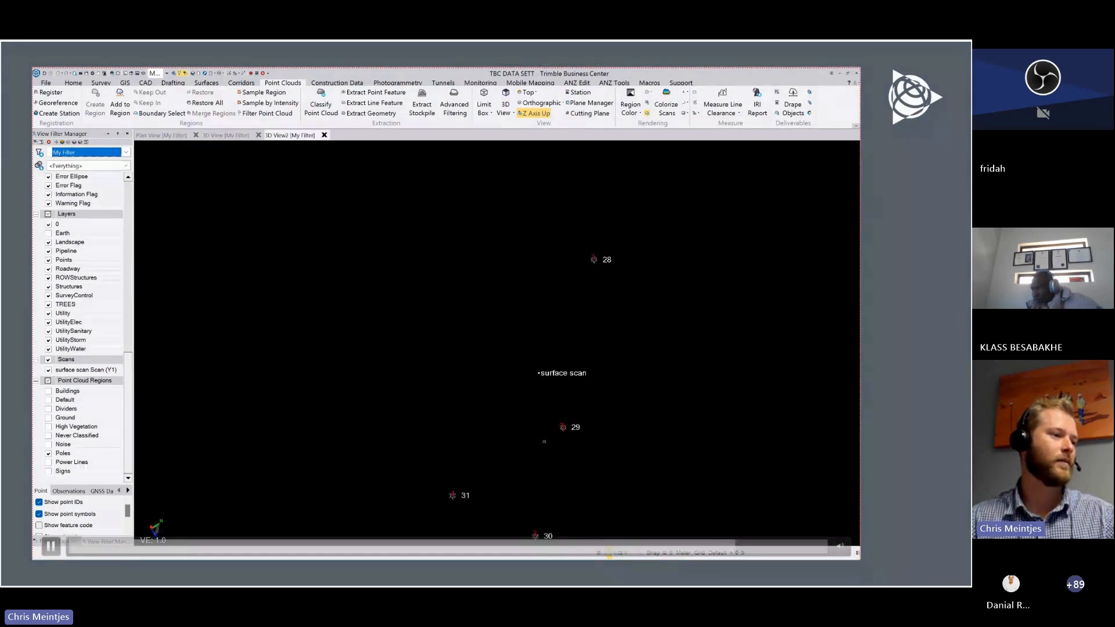
scroll(578, 431, "up", 4)
middle_click_drag(576, 429, 549, 375)
left_click(549, 366)
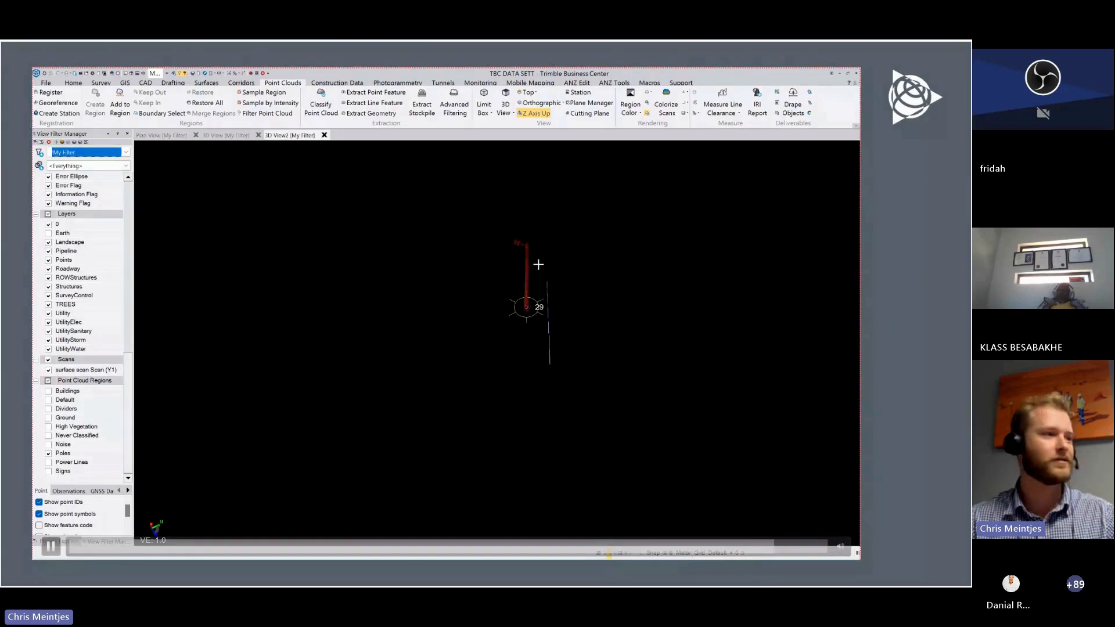
right_click(613, 314)
left_click(639, 331)
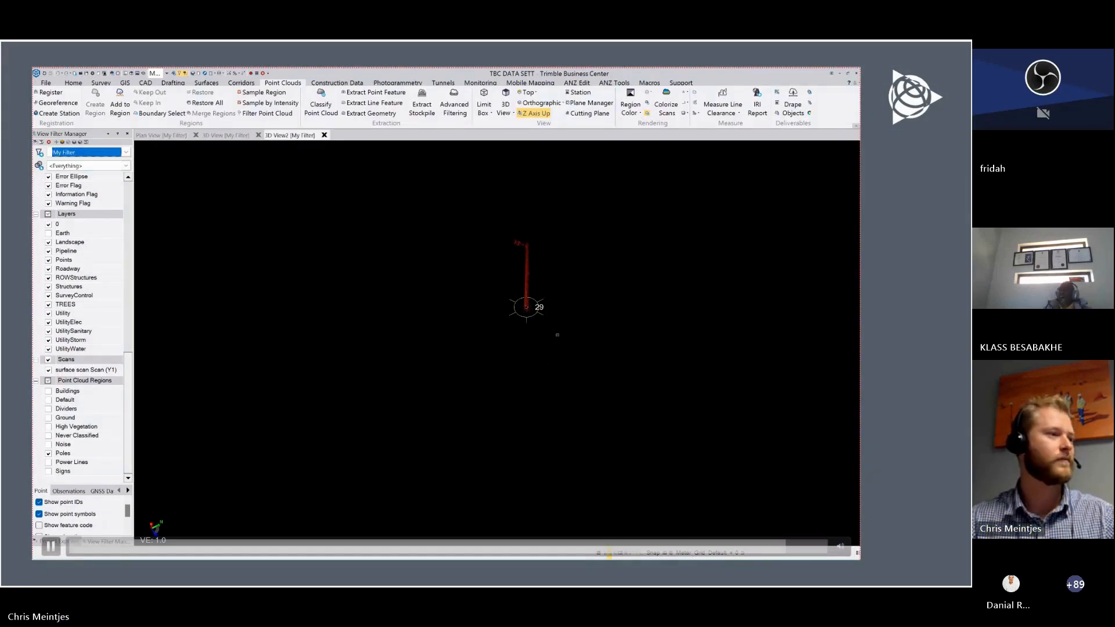
scroll(557, 334, "down", 5)
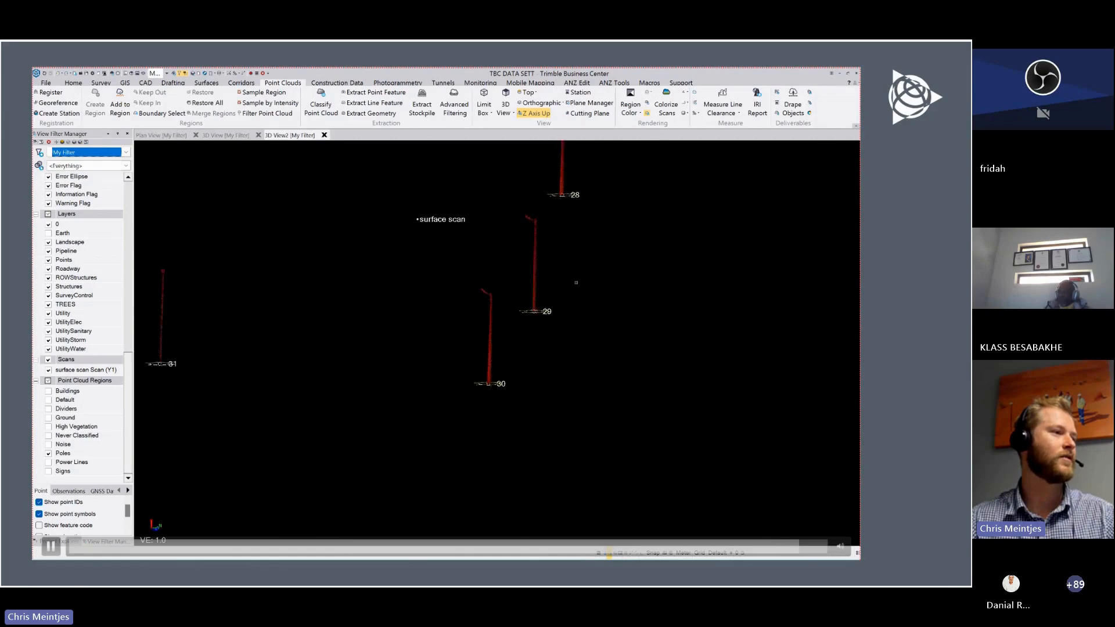
scroll(576, 282, "down", 3)
middle_click_drag(578, 282, 600, 283)
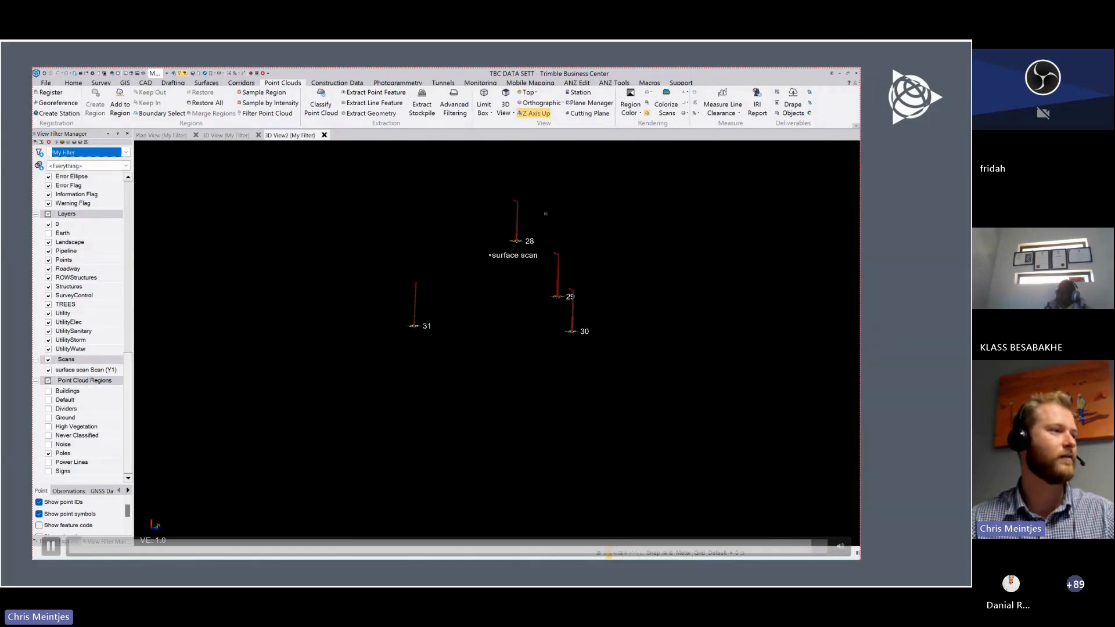
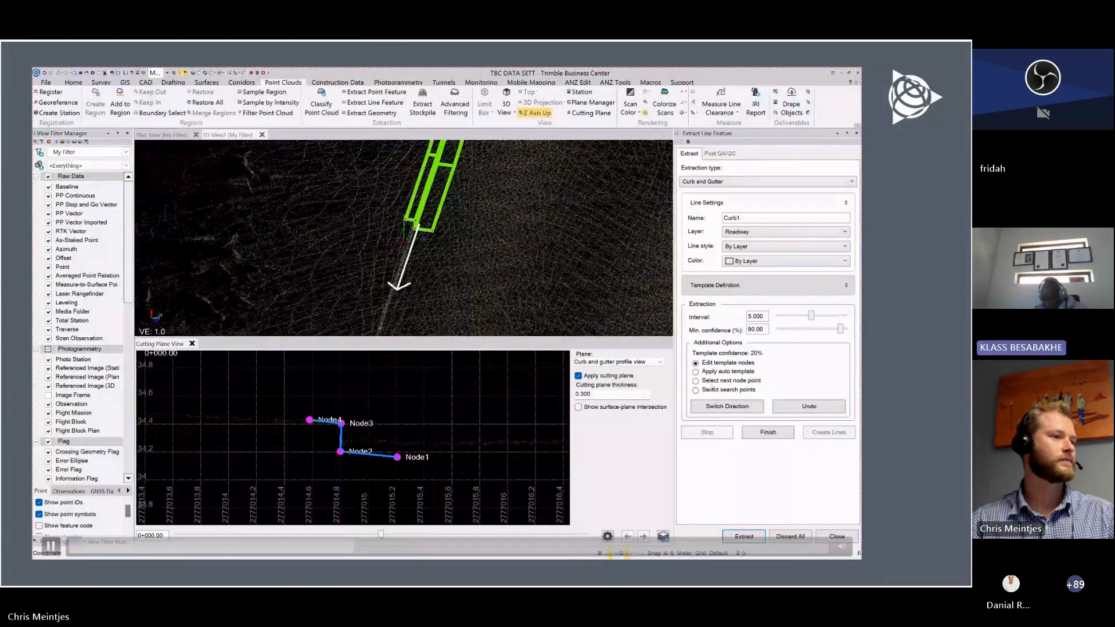
- Continue extracting the Curb1 curb and gutter line, refitting the profile nodes with the auto template at each stop
left_click(744, 536)
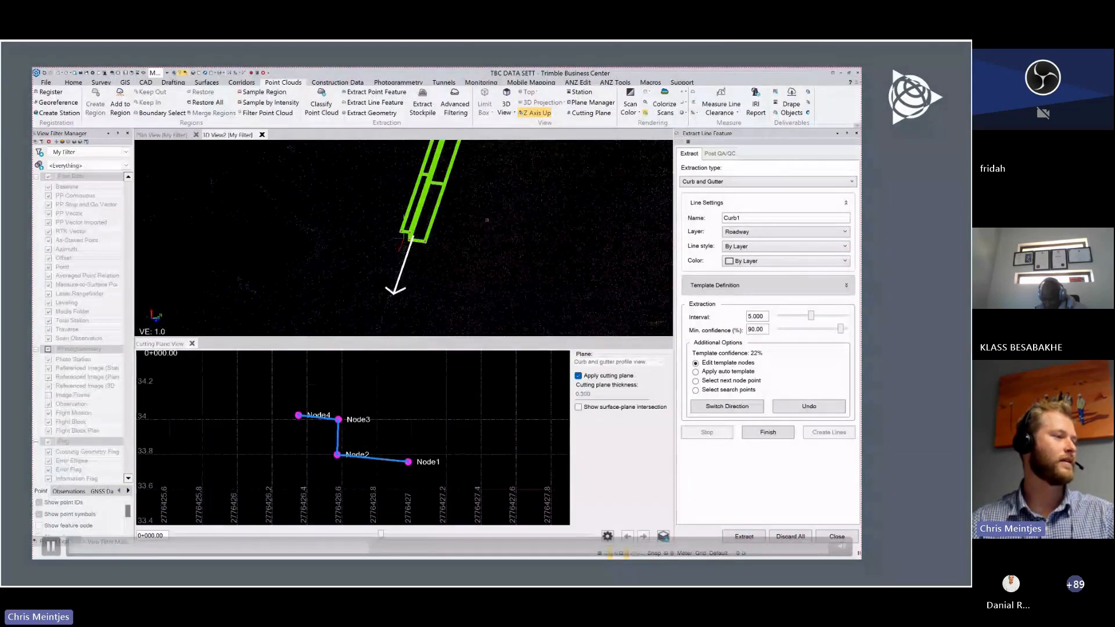
left_click(712, 372)
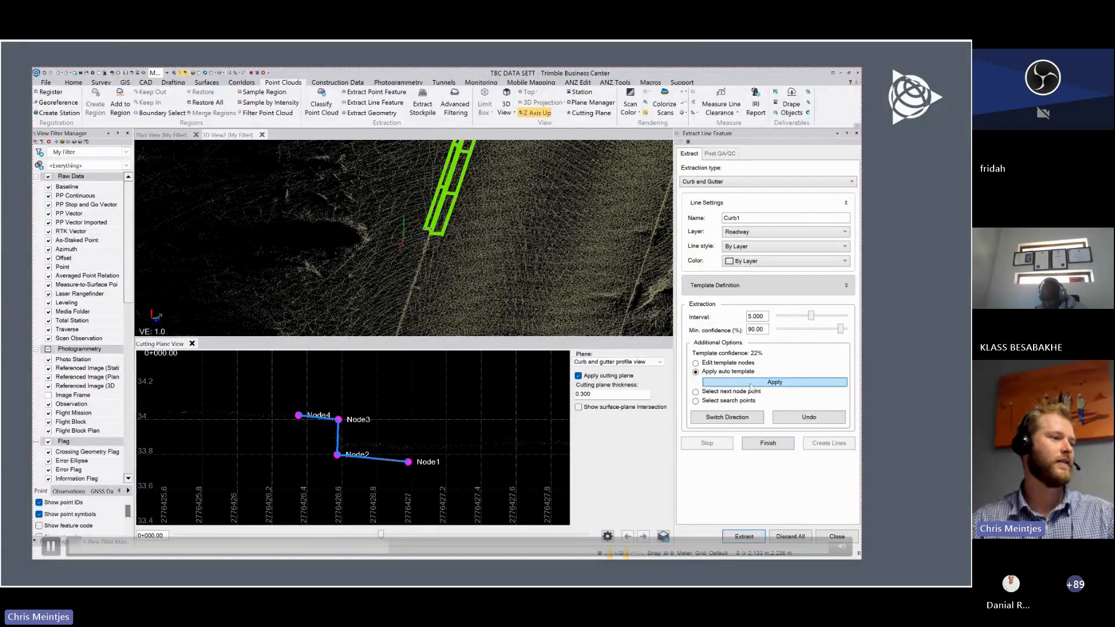
left_click(751, 383)
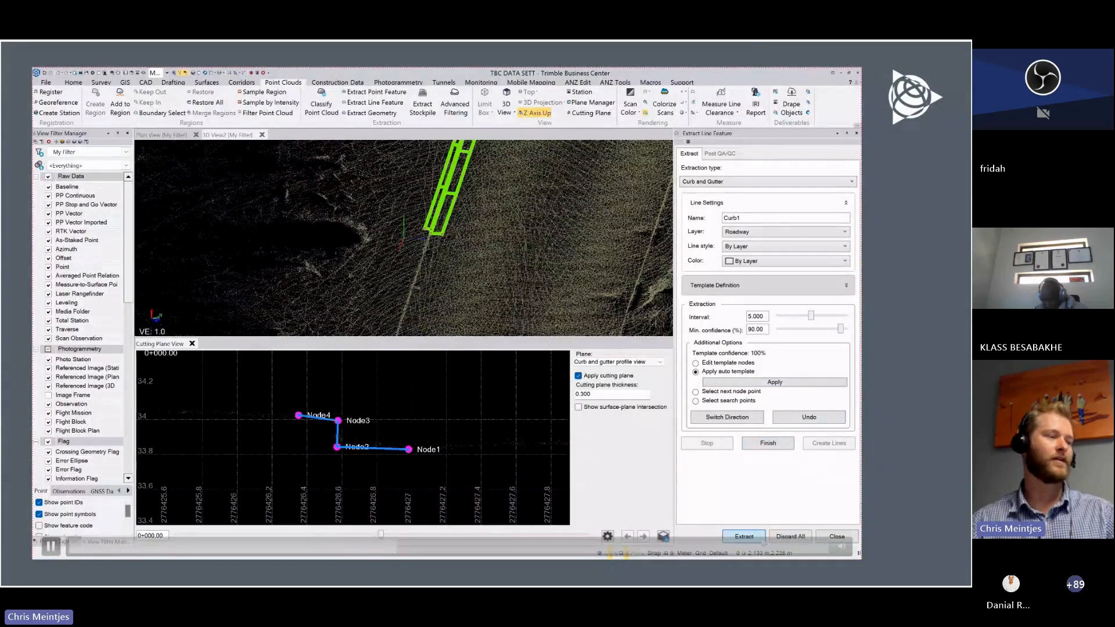
left_click(756, 539)
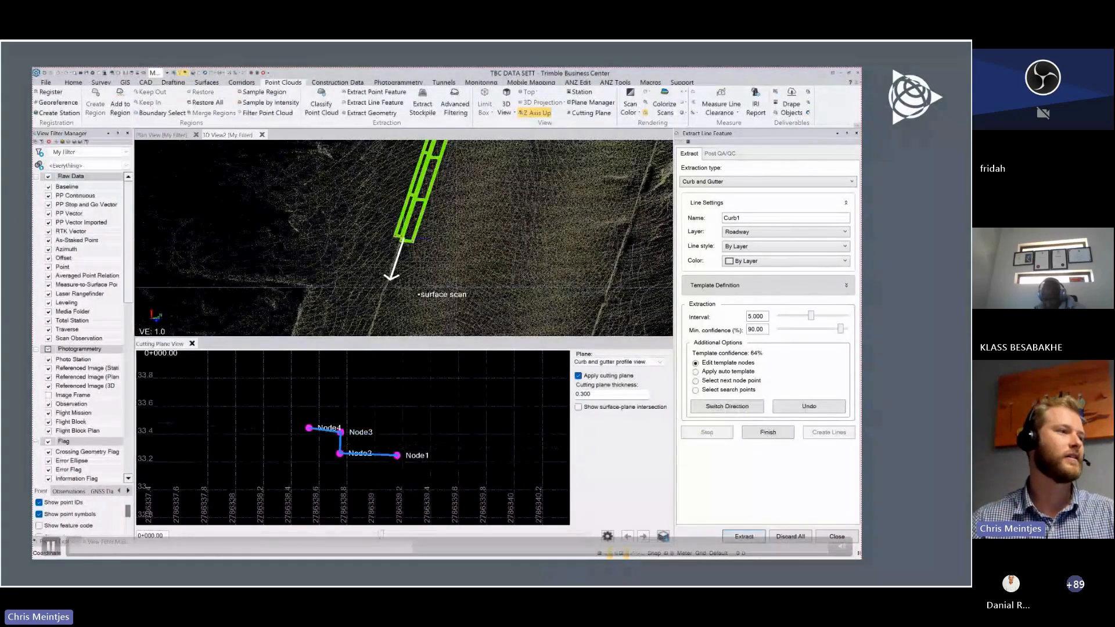
left_click(723, 371)
left_click(780, 381)
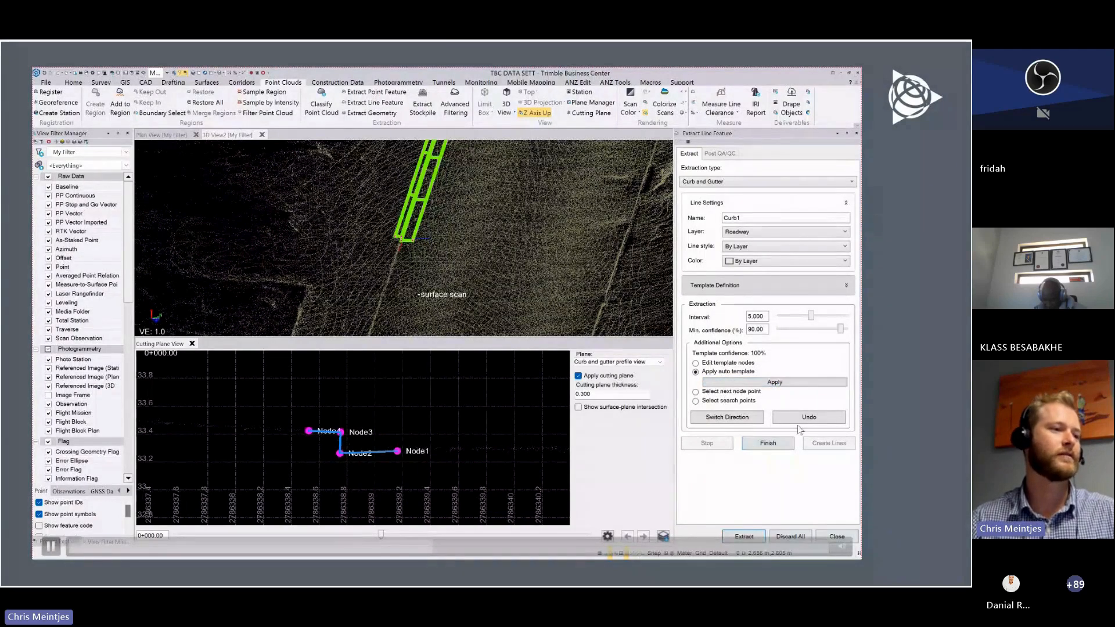
- Extract the next stretch of Curb1 and undo its last segment, which bends away at the road corner
left_click(745, 536)
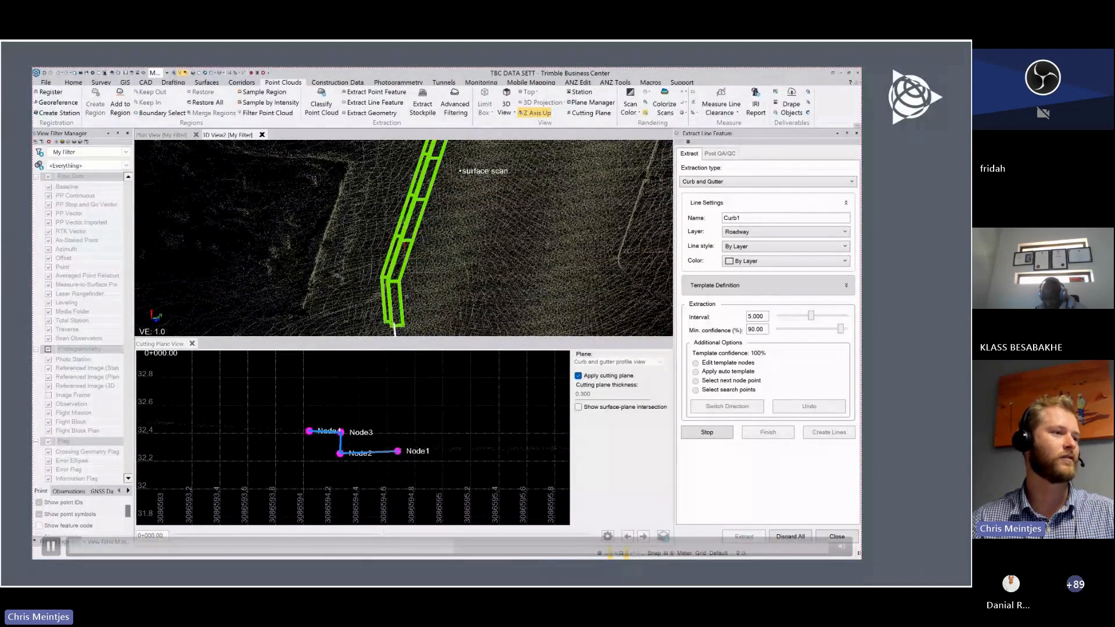
left_click(804, 408)
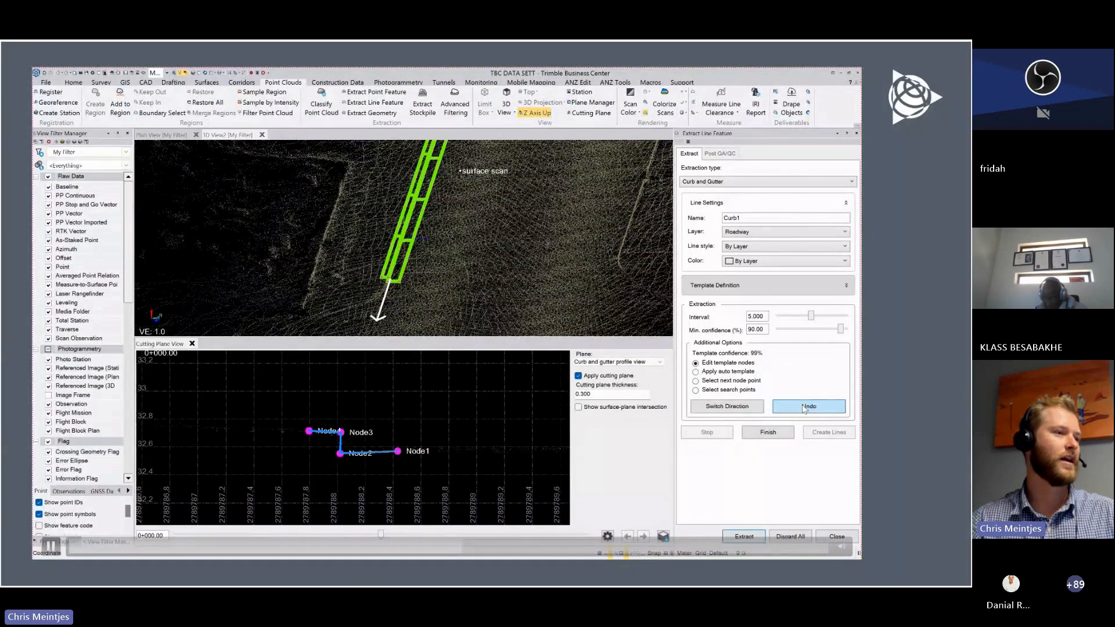
- Set the extraction interval to 0.5 and extract the next stretch of Curb1 around the road corner
scroll(415, 282, "up", 3)
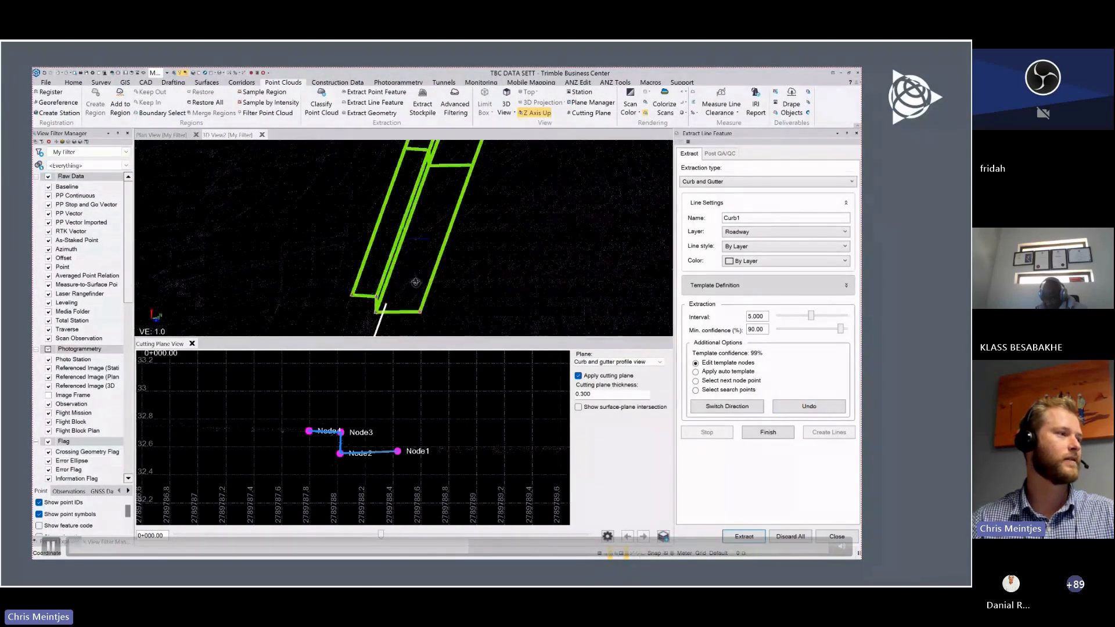
middle_click_drag(415, 282, 418, 282)
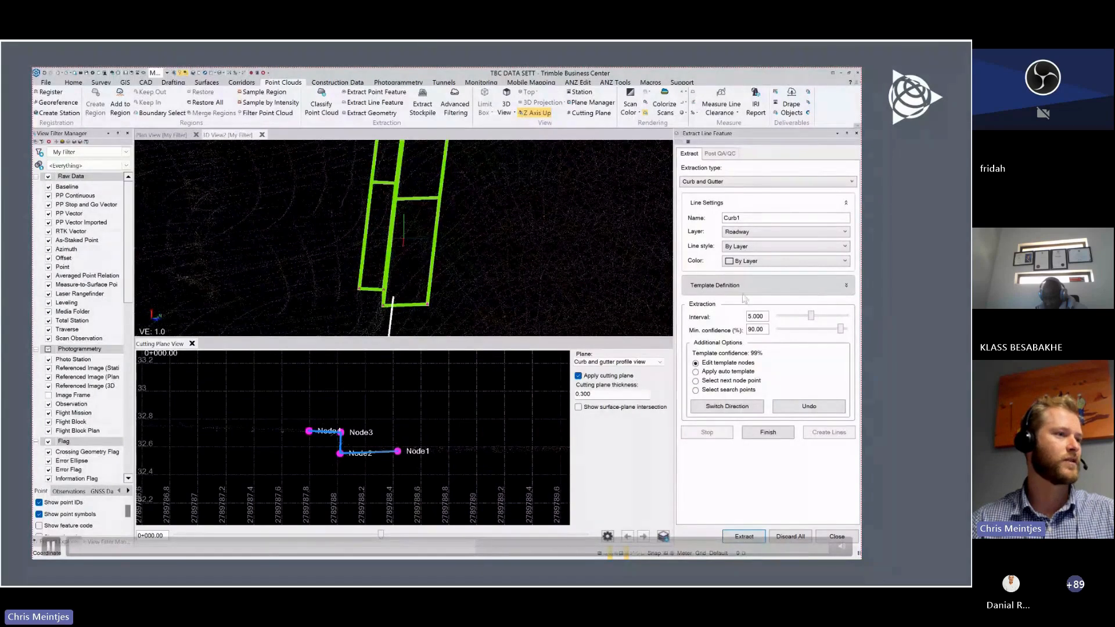
left_click_drag(763, 318, 731, 315)
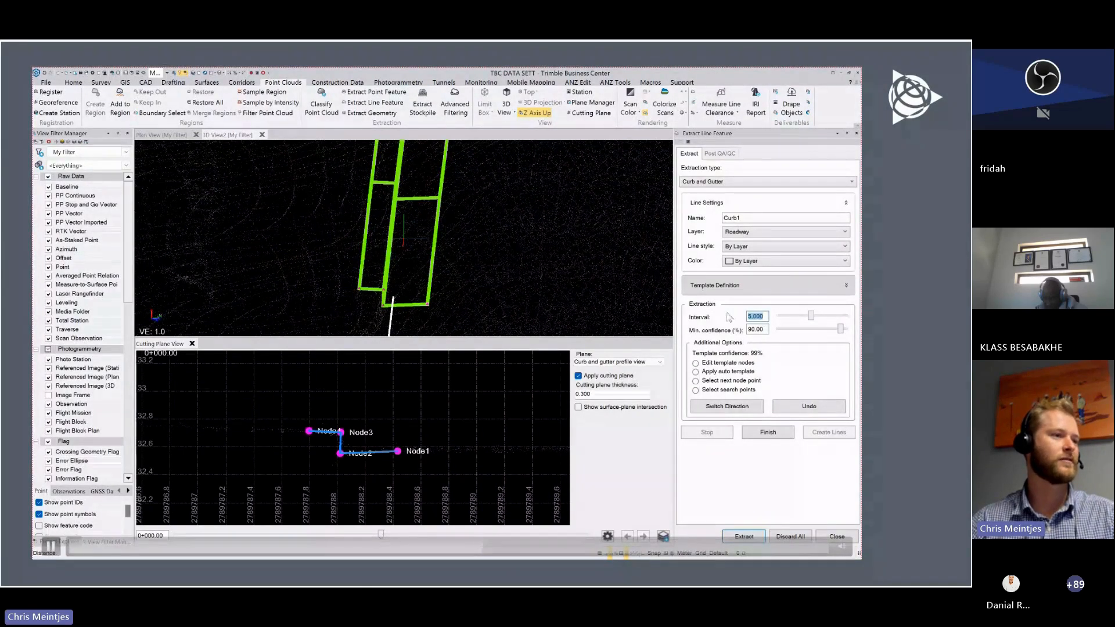
type("0.5")
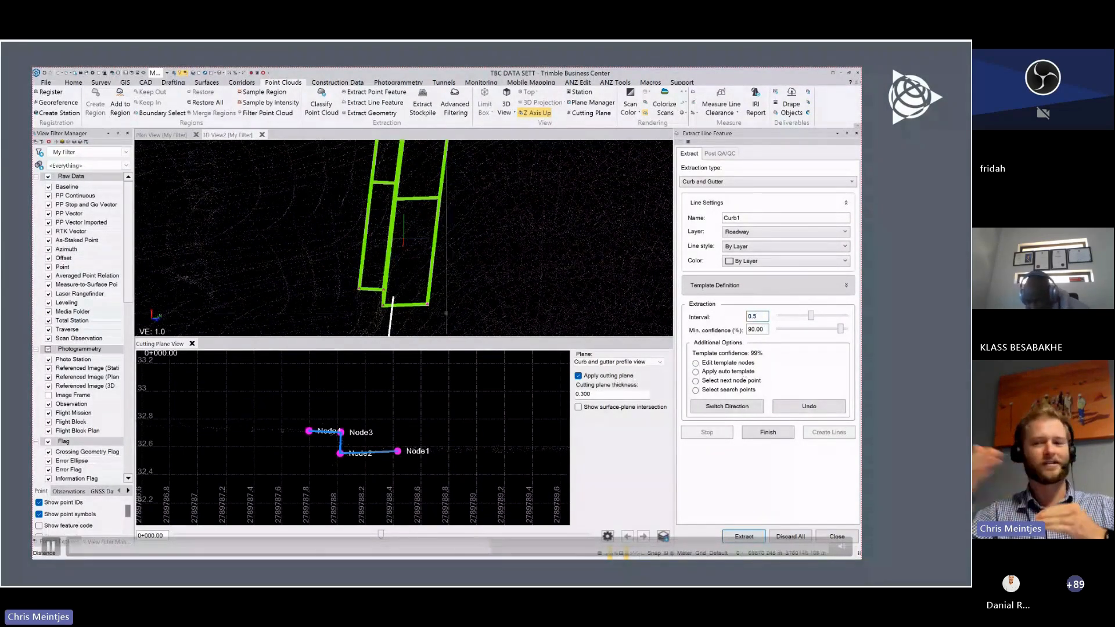
left_click(742, 535)
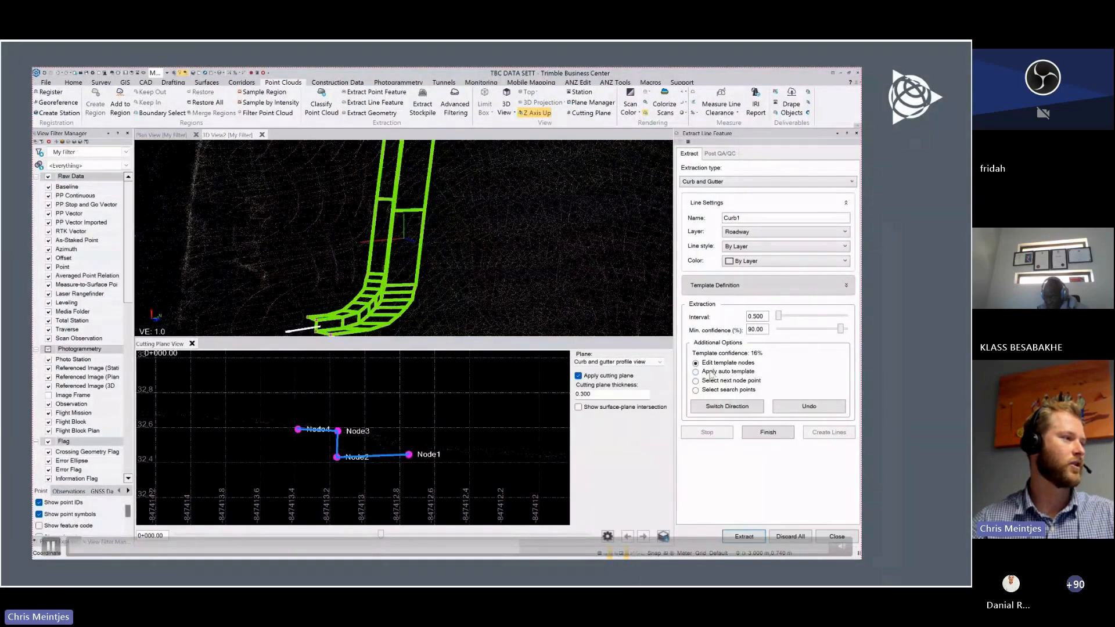
- Apply the auto template to the profile nodes at the corner stop and finish the Curb1 extraction
left_click(775, 383)
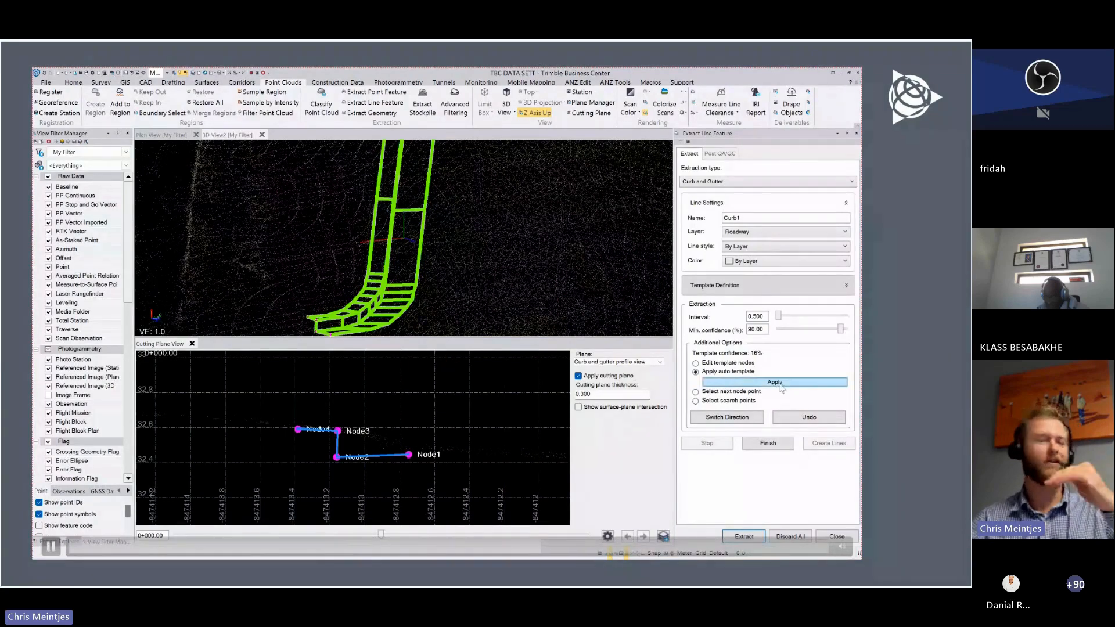
left_click(781, 384)
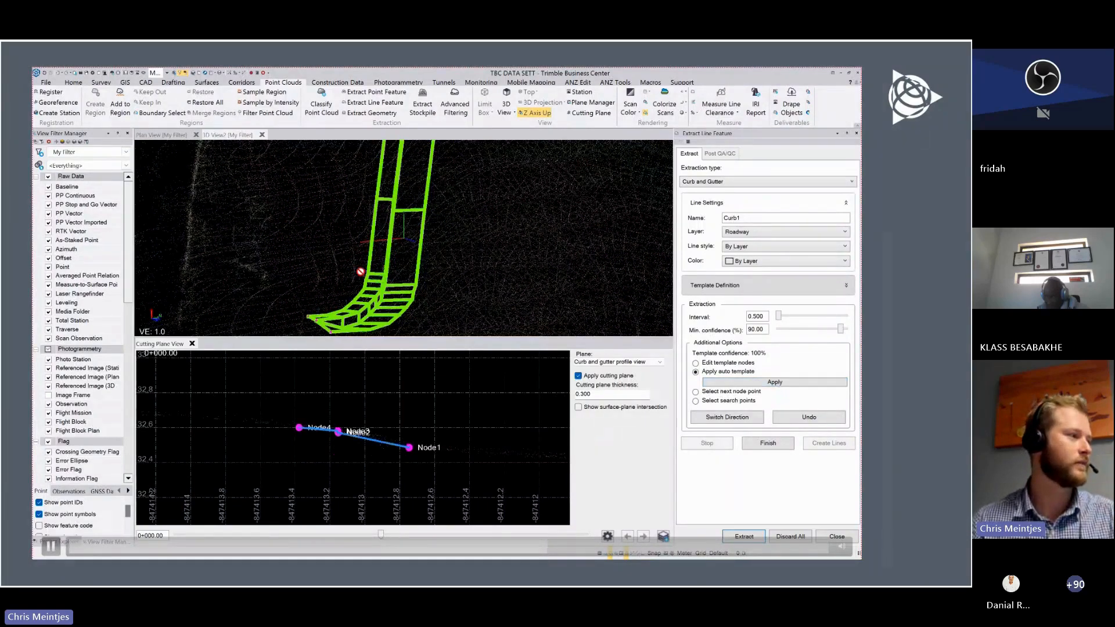
middle_click_drag(360, 271, 258, 250)
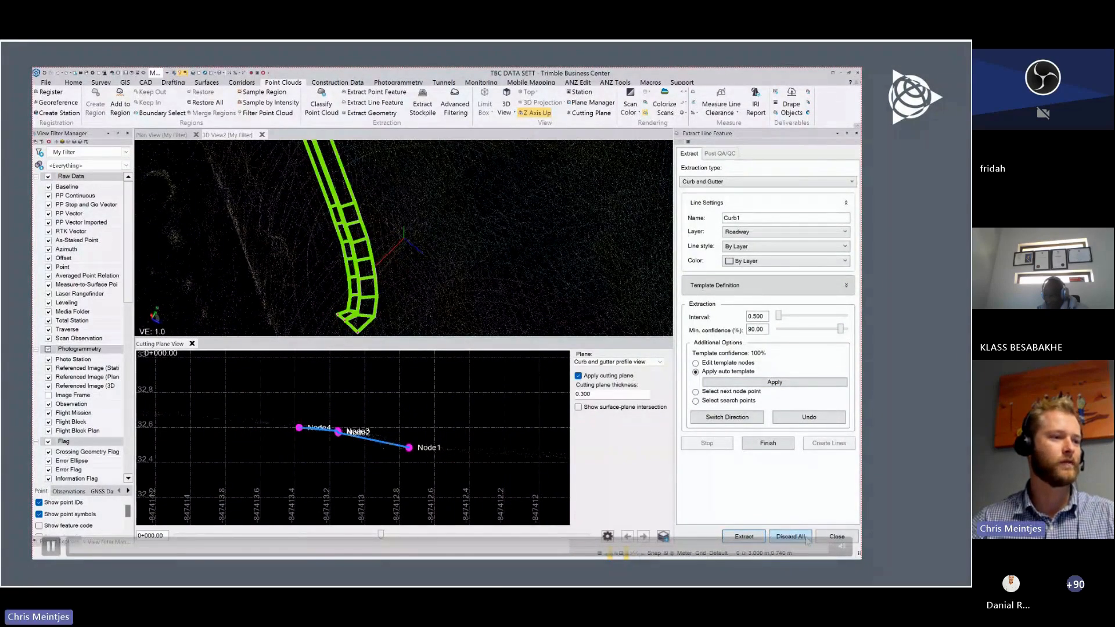
left_click(767, 444)
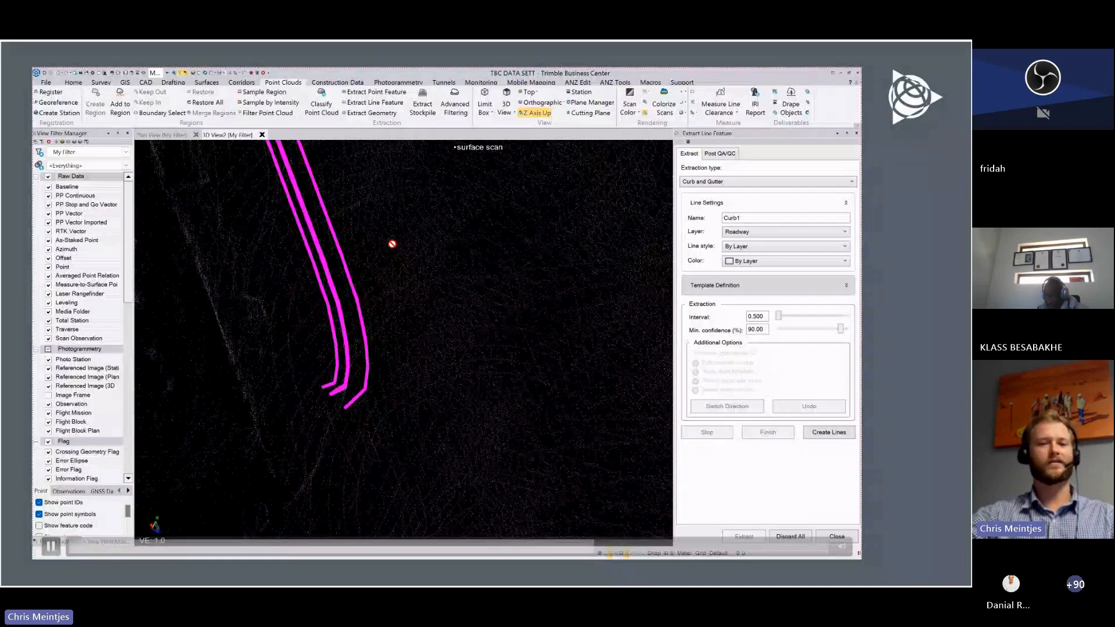
- Check the extracted Curb1 strings along the road, create the lines from them and close the line feature extraction
middle_click_drag(347, 279, 341, 309)
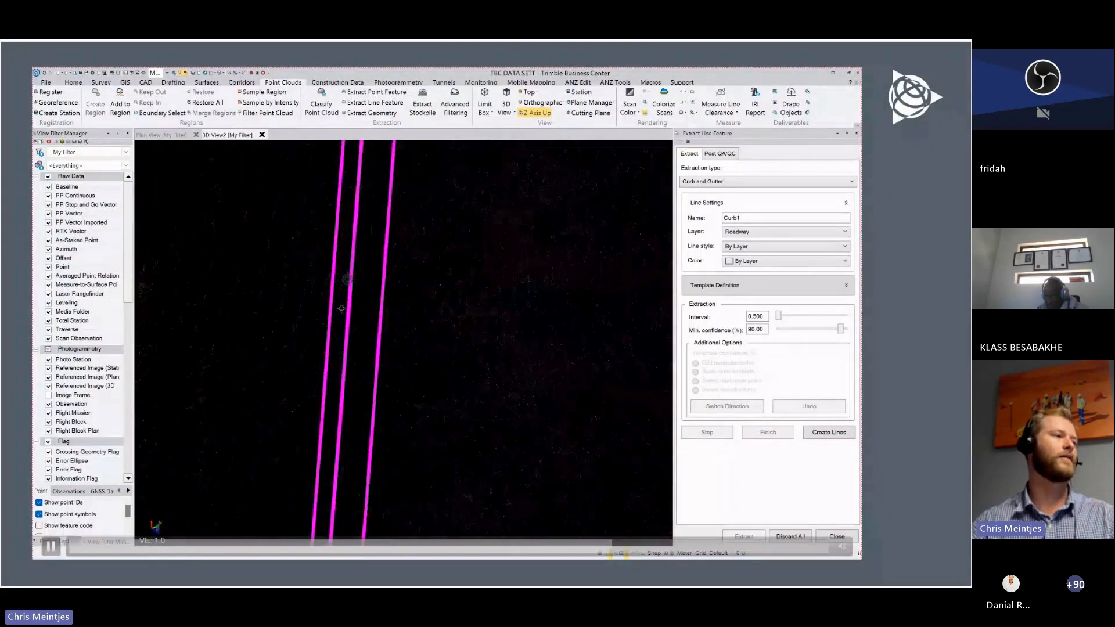
scroll(331, 249, "down", 3)
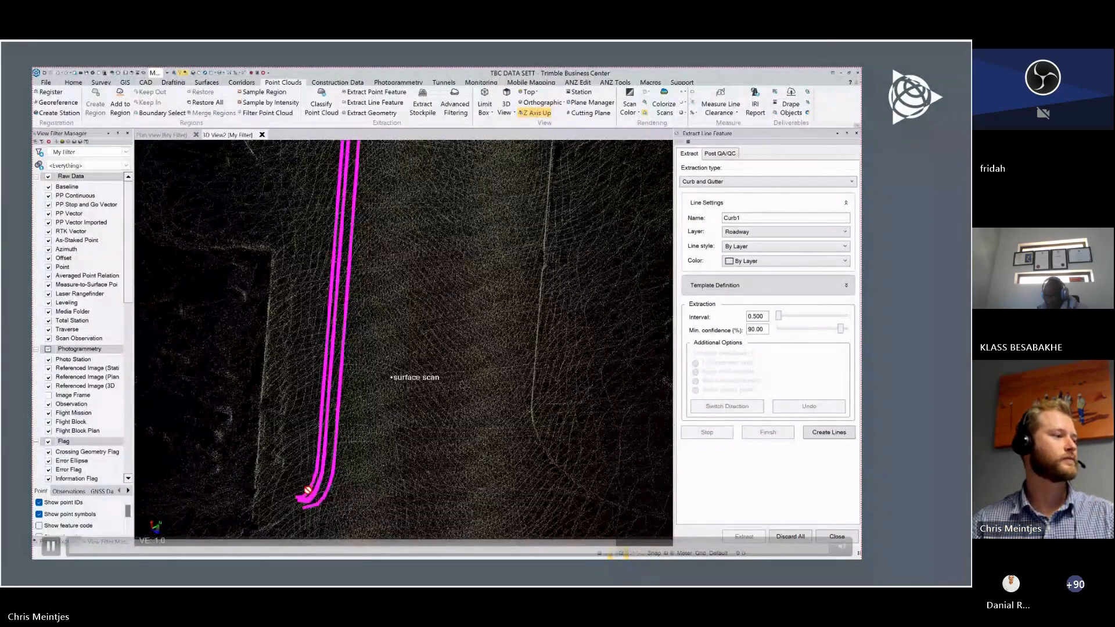
middle_click_drag(308, 490, 453, 364)
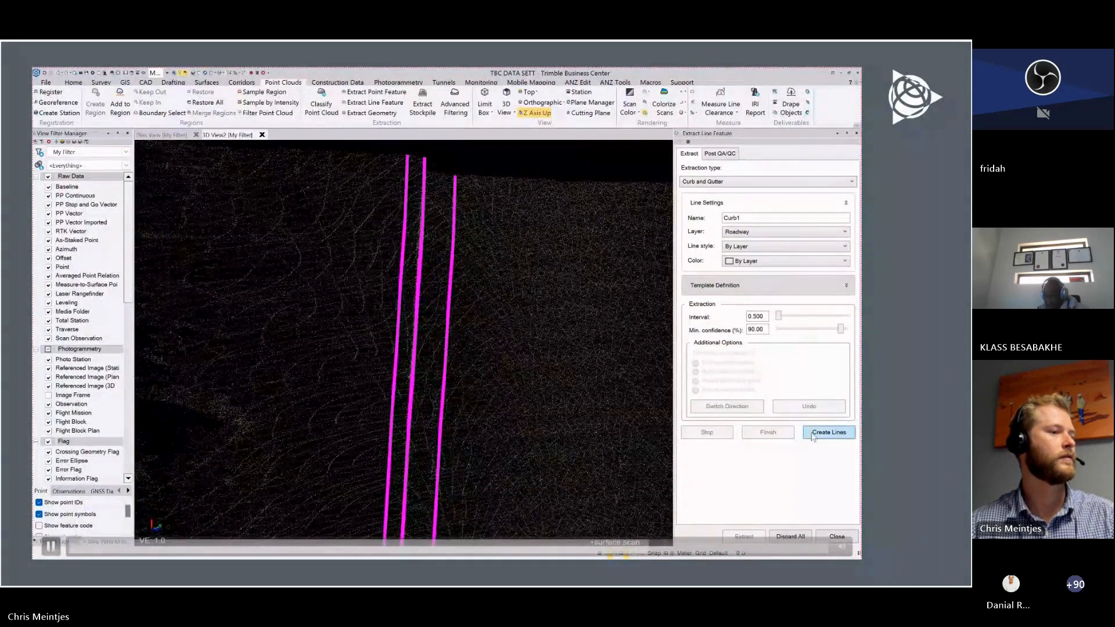
left_click(815, 433)
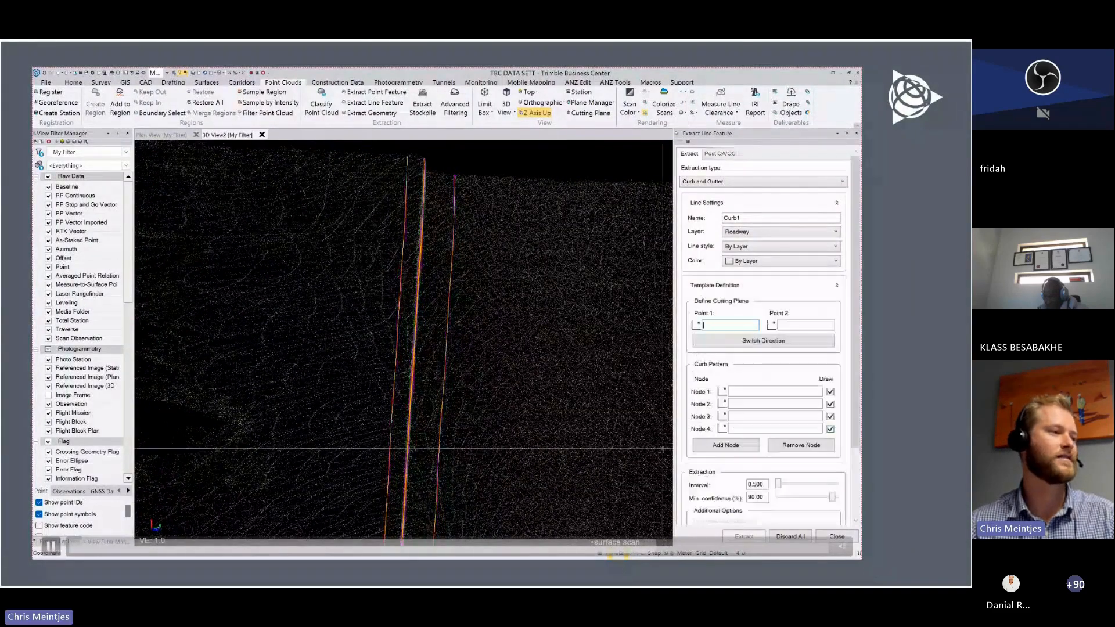
scroll(430, 345, "down", 8)
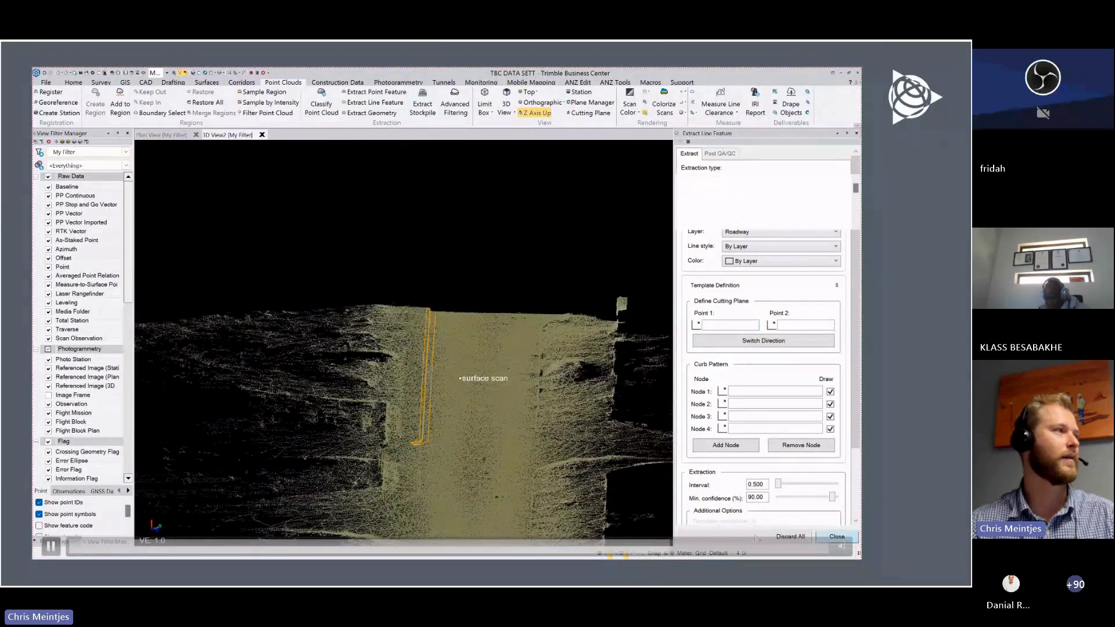
left_click(836, 536)
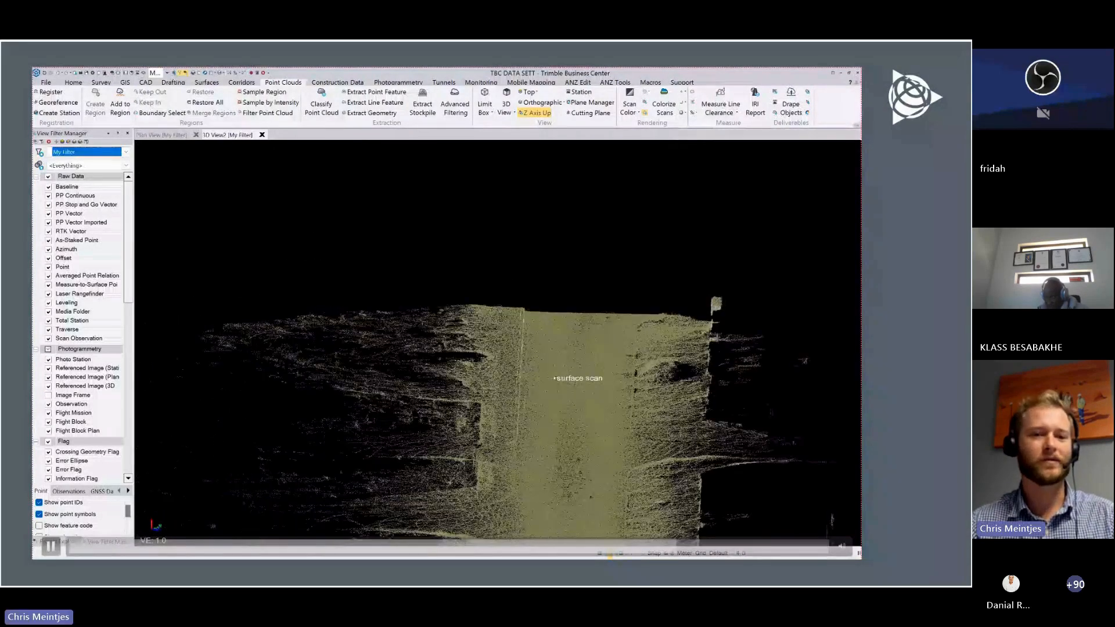
- Examine the created curb lines against the road scan in the 3D view and the plan view
middle_click_drag(407, 325, 645, 366)
scroll(496, 308, "down", 3)
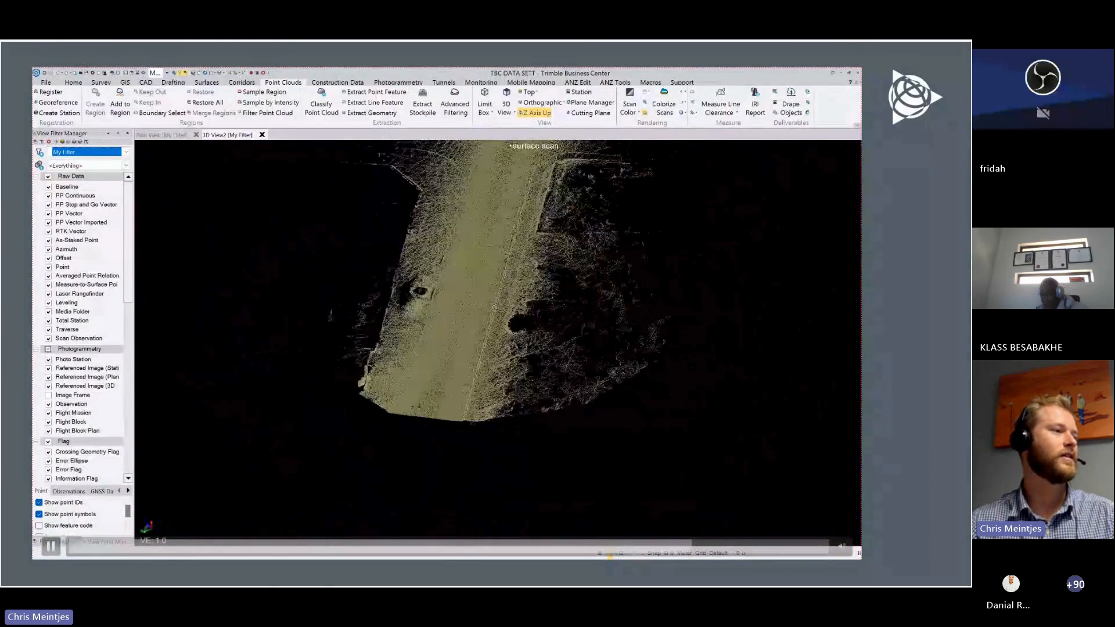
middle_click_drag(496, 307, 534, 233)
scroll(506, 310, "up", 8)
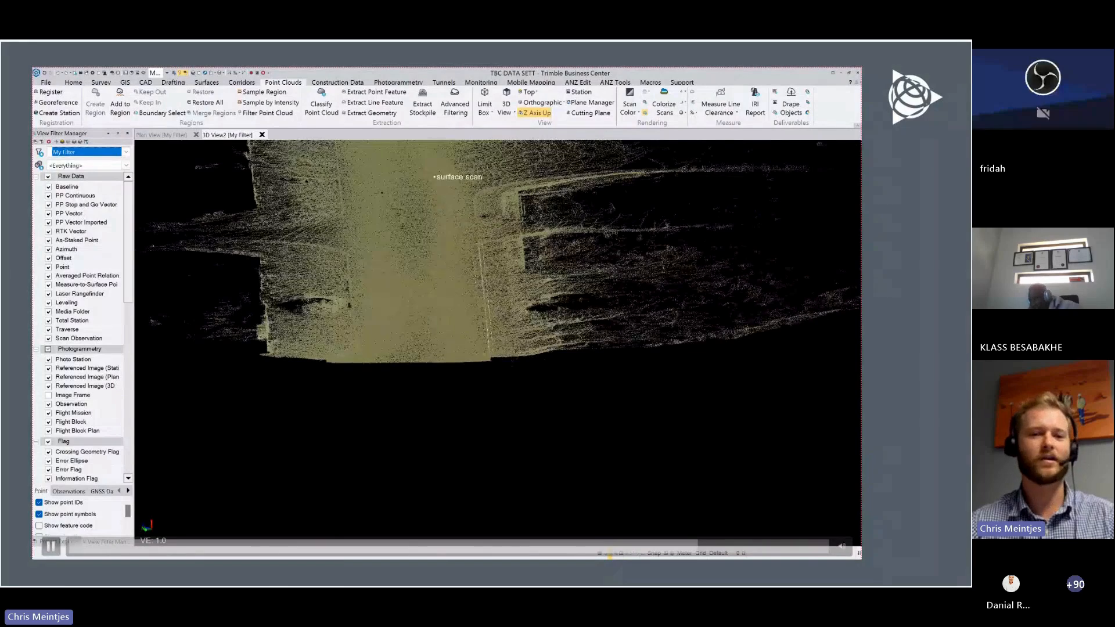
middle_click_drag(506, 311, 483, 320)
scroll(484, 321, "down", 5)
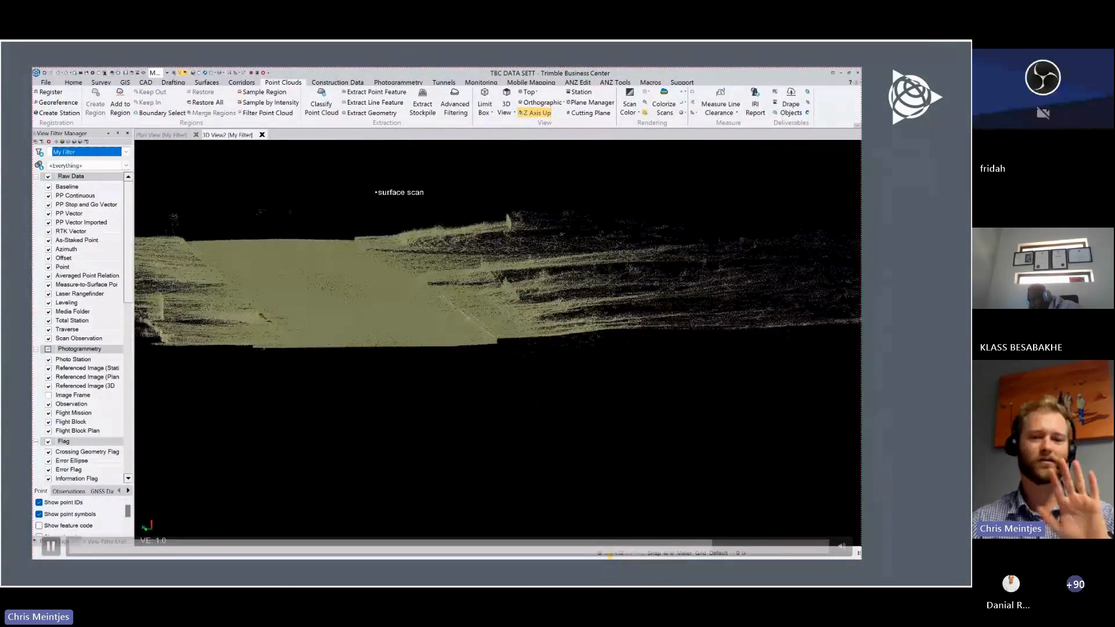
left_click(161, 135)
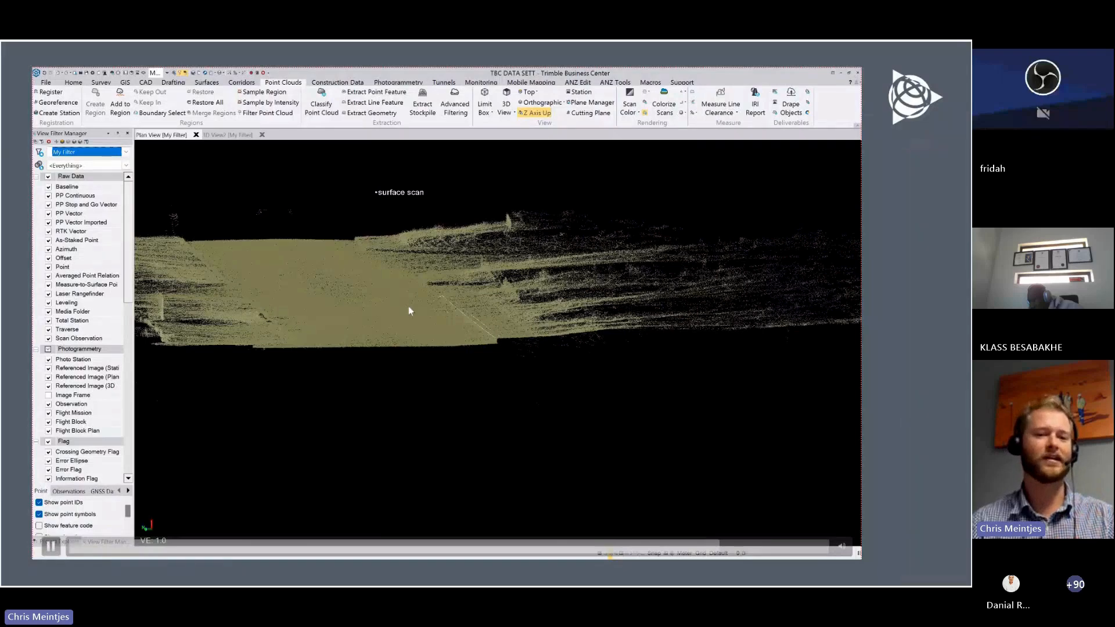
scroll(444, 365, "down", 3)
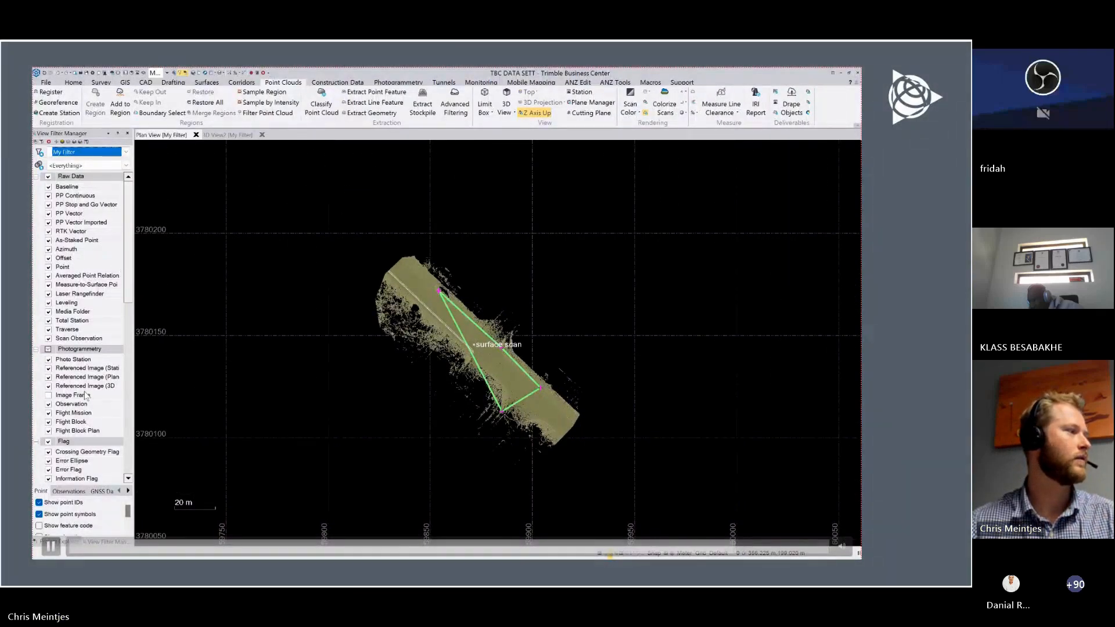
scroll(446, 301, "up", 5)
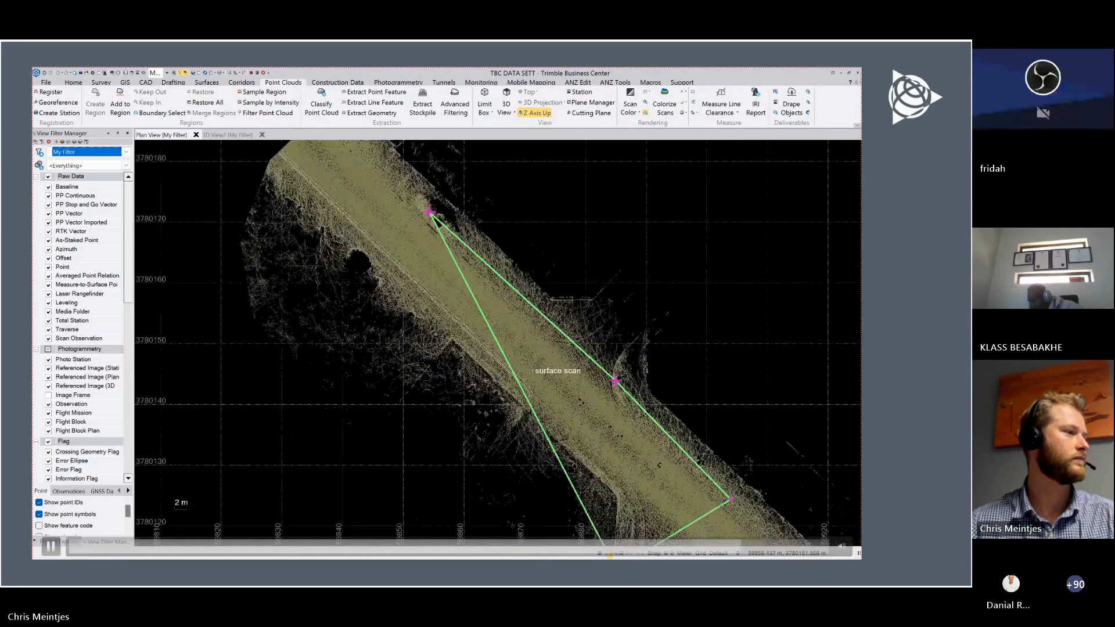
scroll(448, 331, "down", 1)
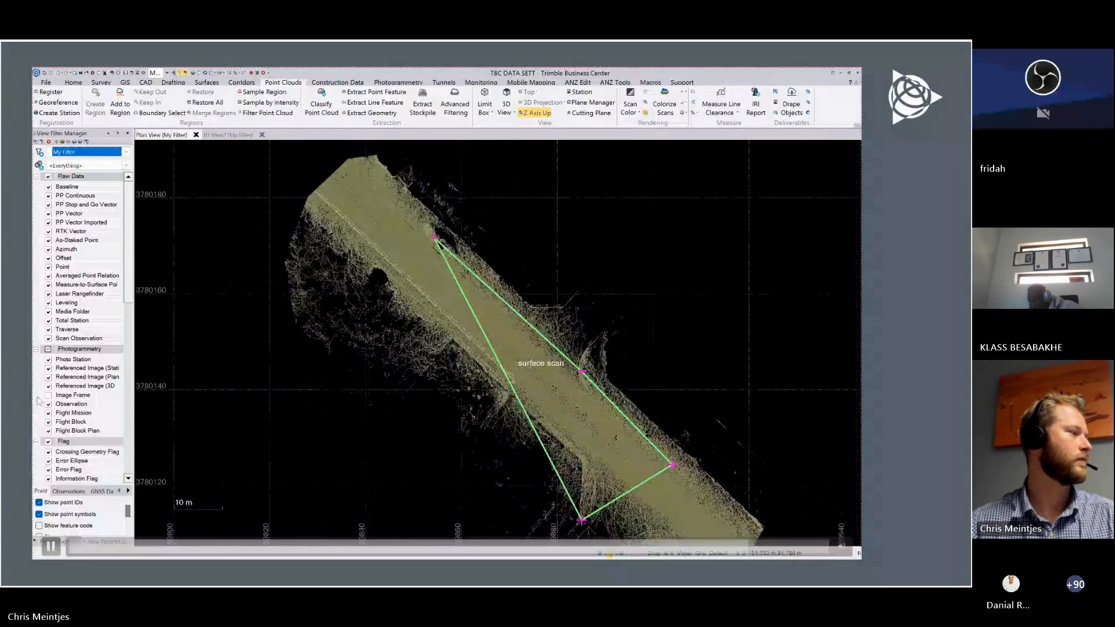
- Show the UtilityElec and Earth layers, hide the Ground point cloud region and review the extracted features in plan
scroll(40, 400, "down", 8)
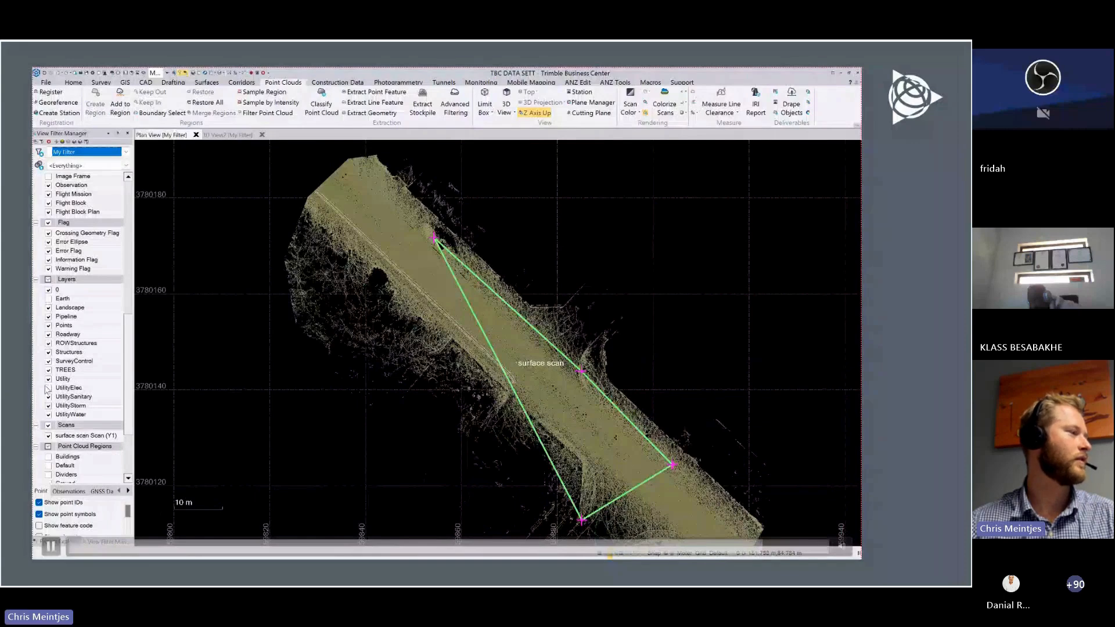
left_click(48, 388)
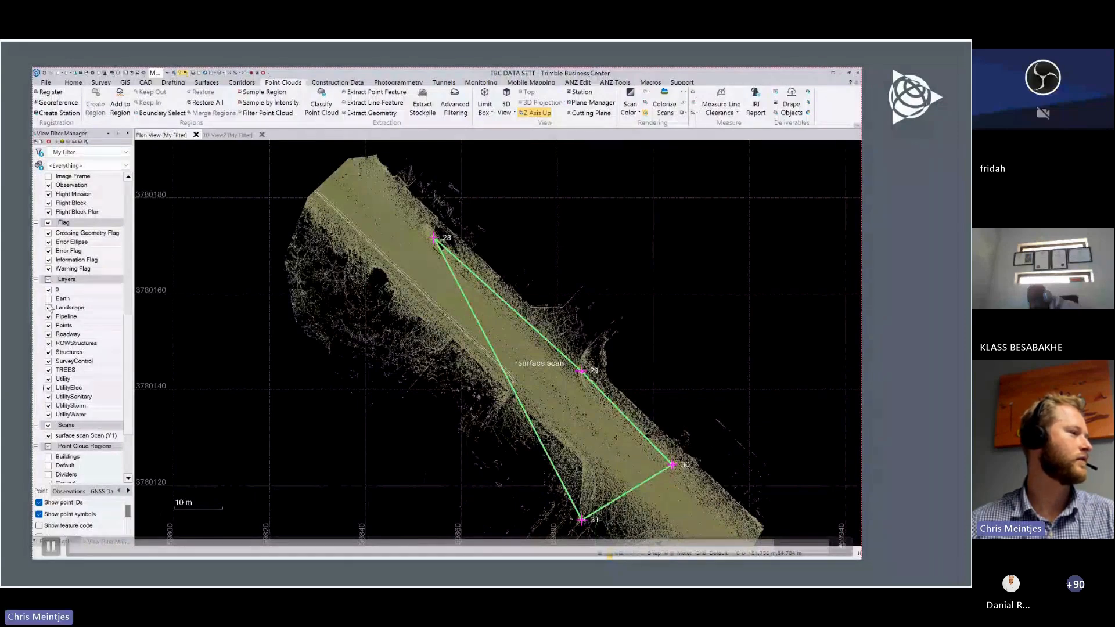
left_click(48, 299)
scroll(49, 360, "down", 2)
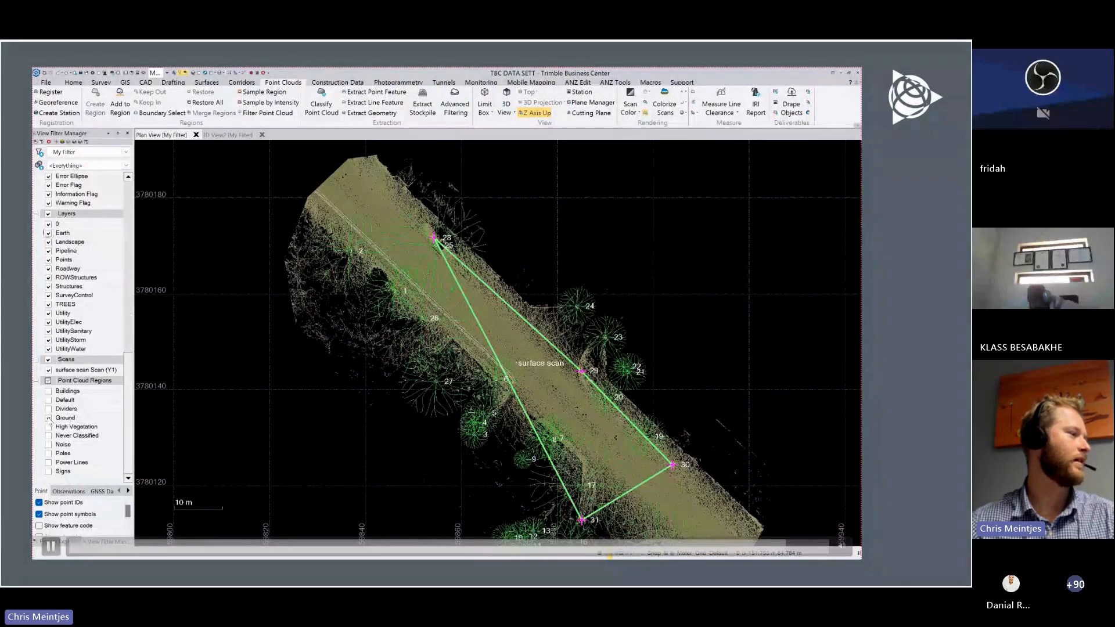
left_click(48, 418)
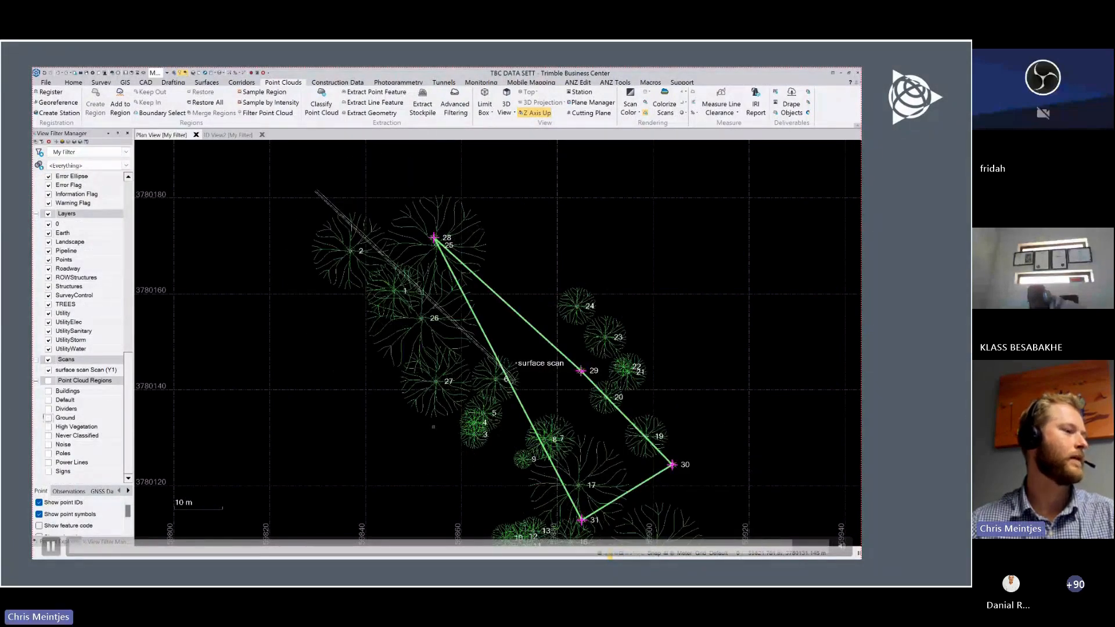
middle_click_drag(496, 378, 533, 370)
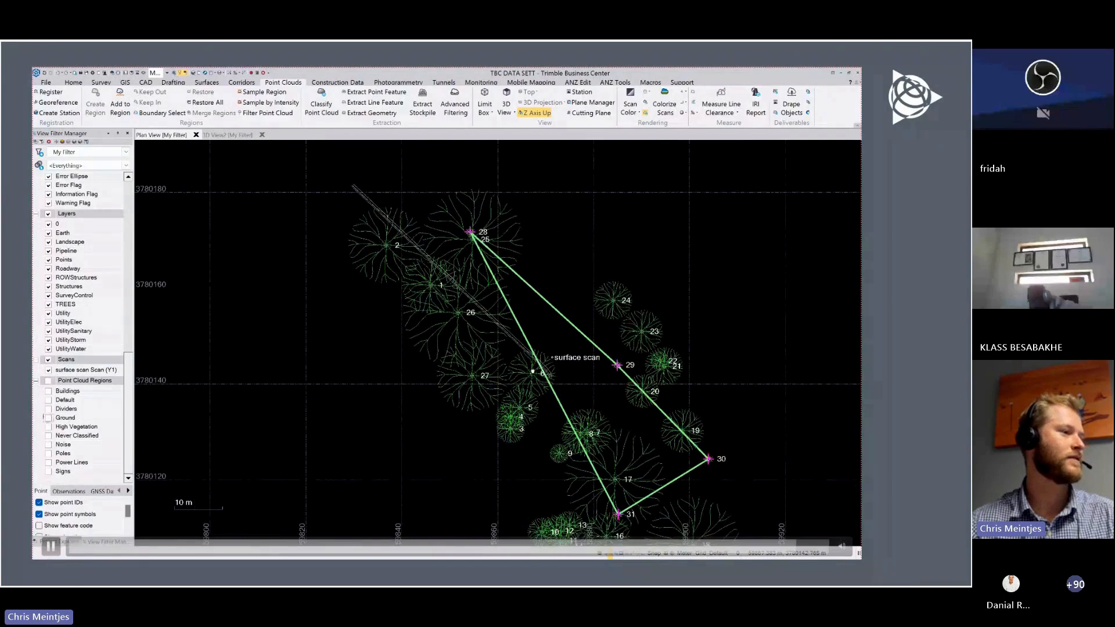
scroll(533, 370, "up", 2)
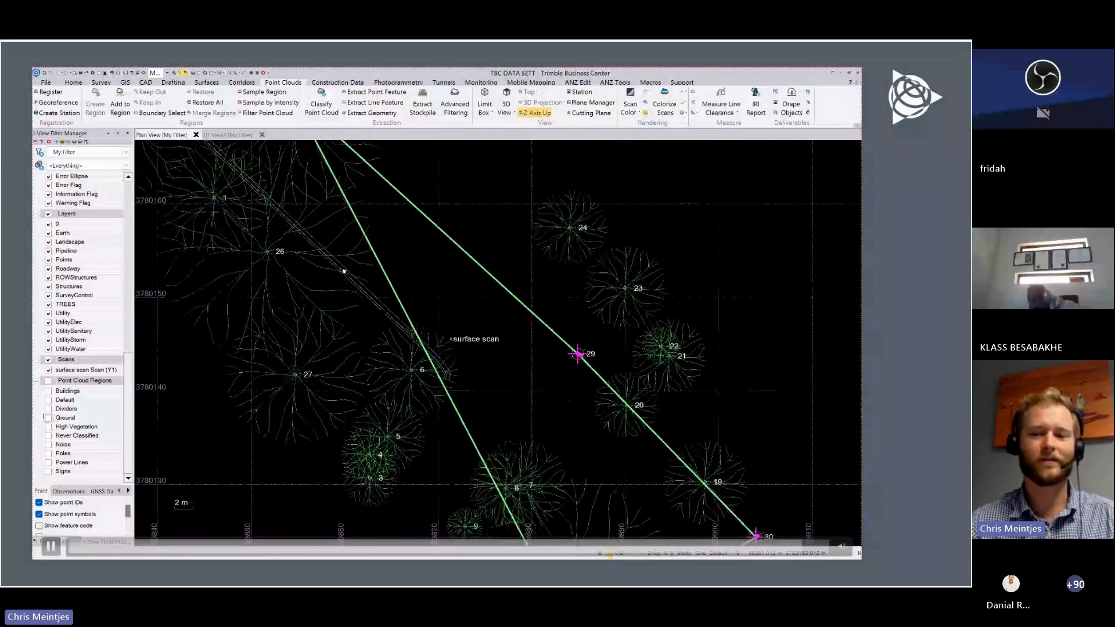
scroll(343, 271, "down", 2)
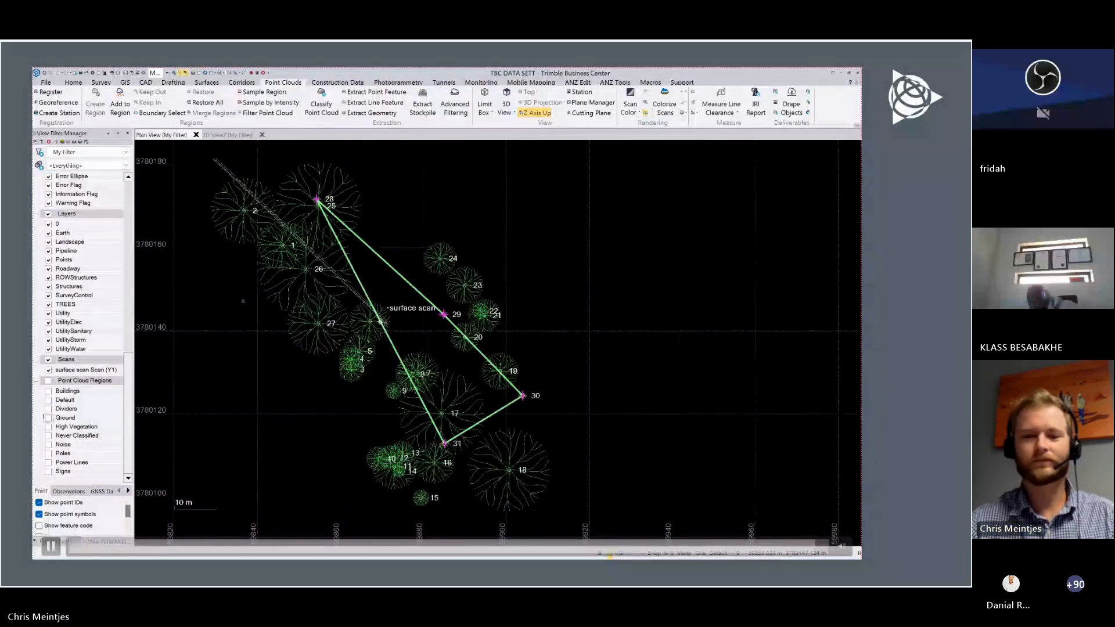
scroll(419, 335, "down", 1)
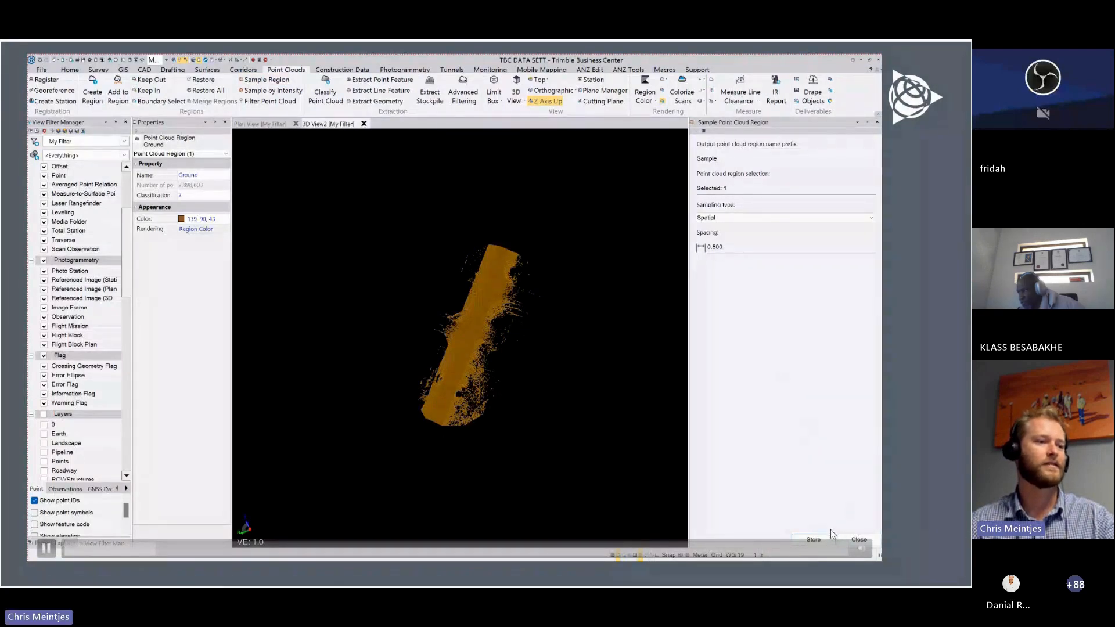
- Store a spatial sample of the Ground region with 0.500 spacing and the name prefix Sample, and close the sampling command
left_click(814, 540)
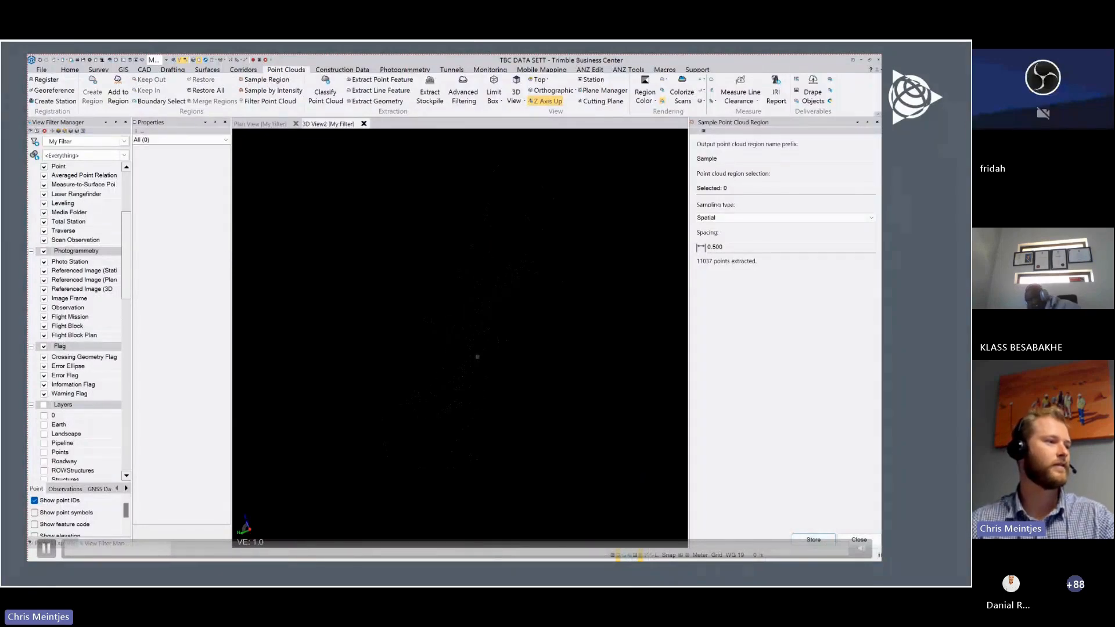
mouse_move(477, 357)
middle_mouse_down()
mouse_move(464, 327)
mouse_move(501, 302)
mouse_move(528, 309)
middle_mouse_up()
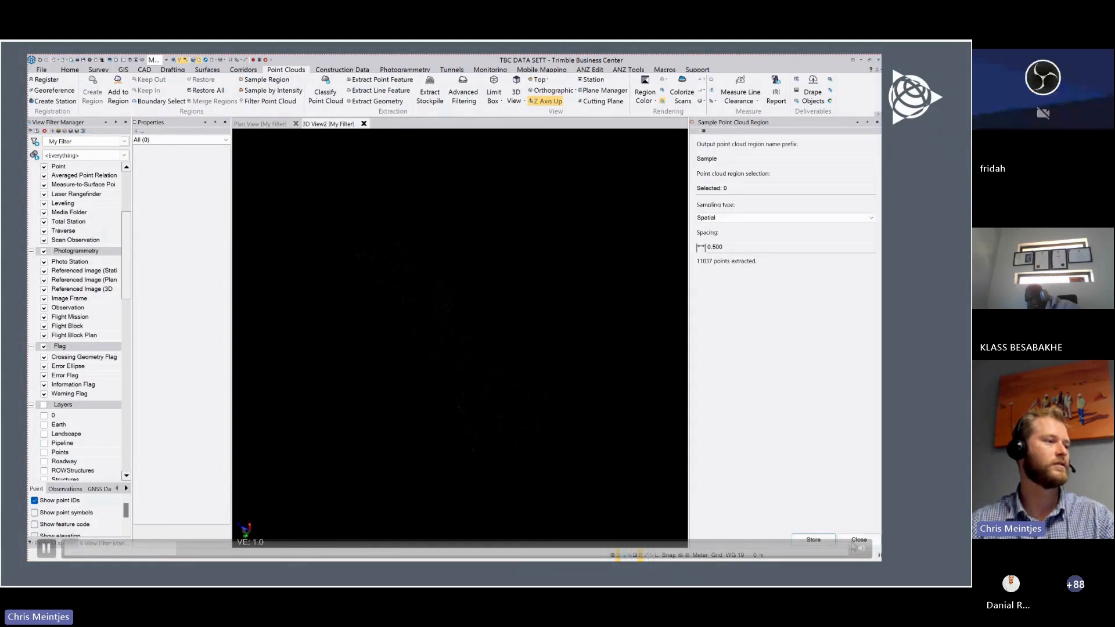
left_click(859, 540)
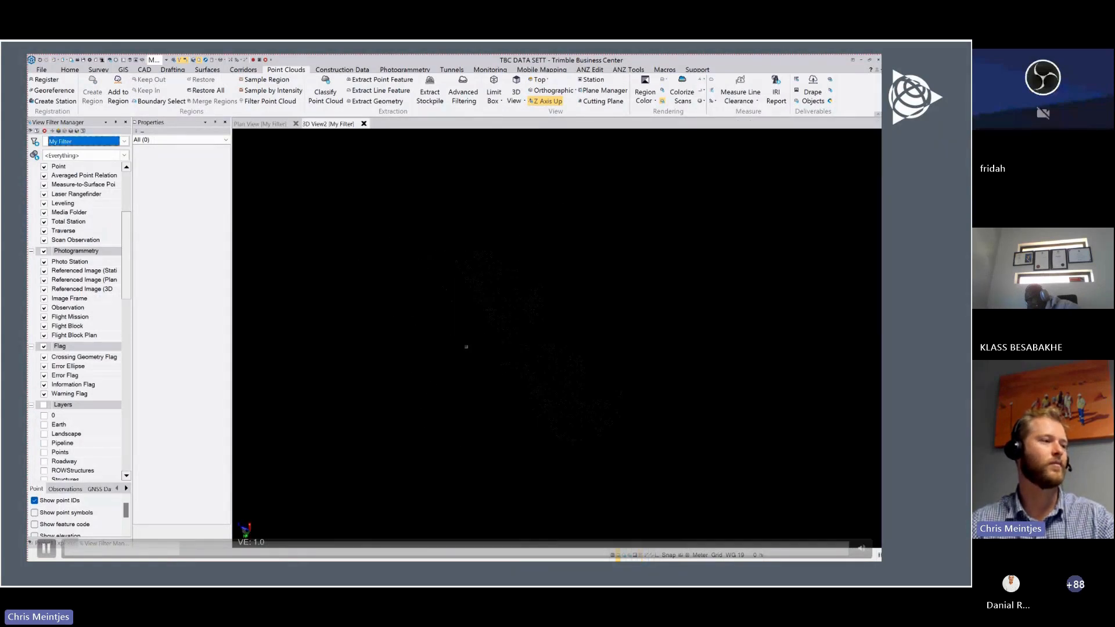
- Create CAD points on layer 0 from the Sample-0.500 m region using spatial sampling with 0.100 spacing, and close the command
left_click_drag(374, 208, 680, 468)
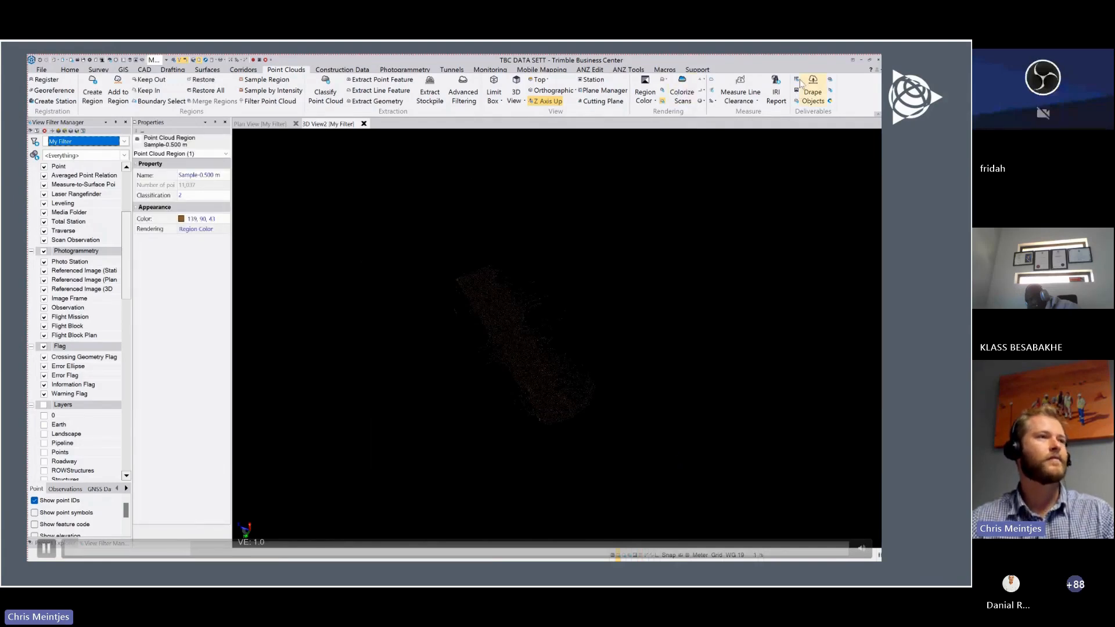
left_click(797, 81)
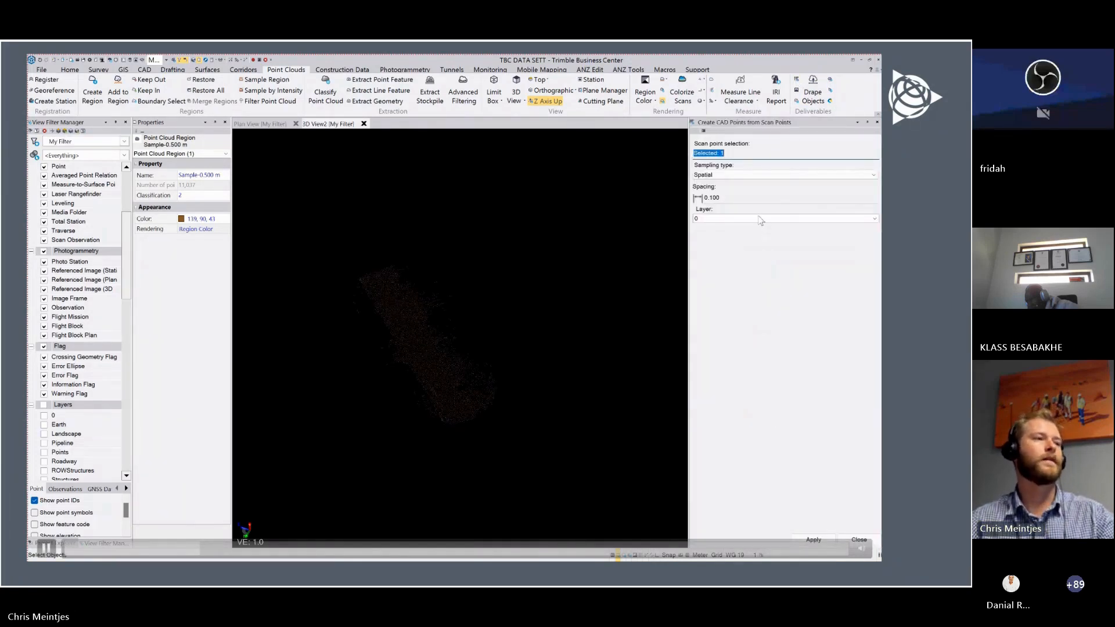
left_click(824, 545)
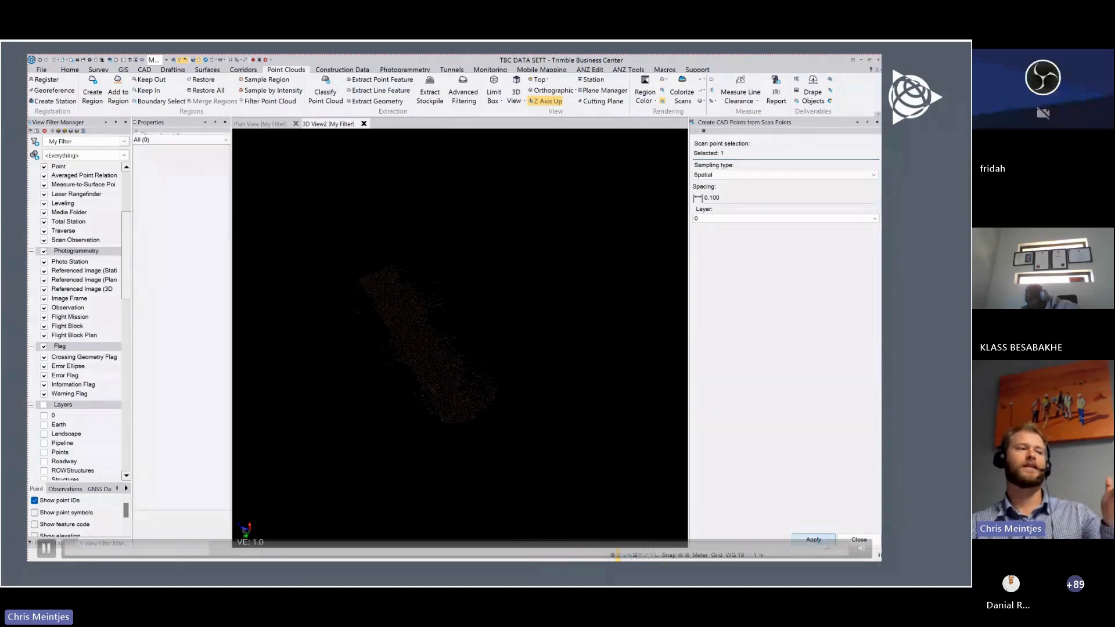
left_click(858, 540)
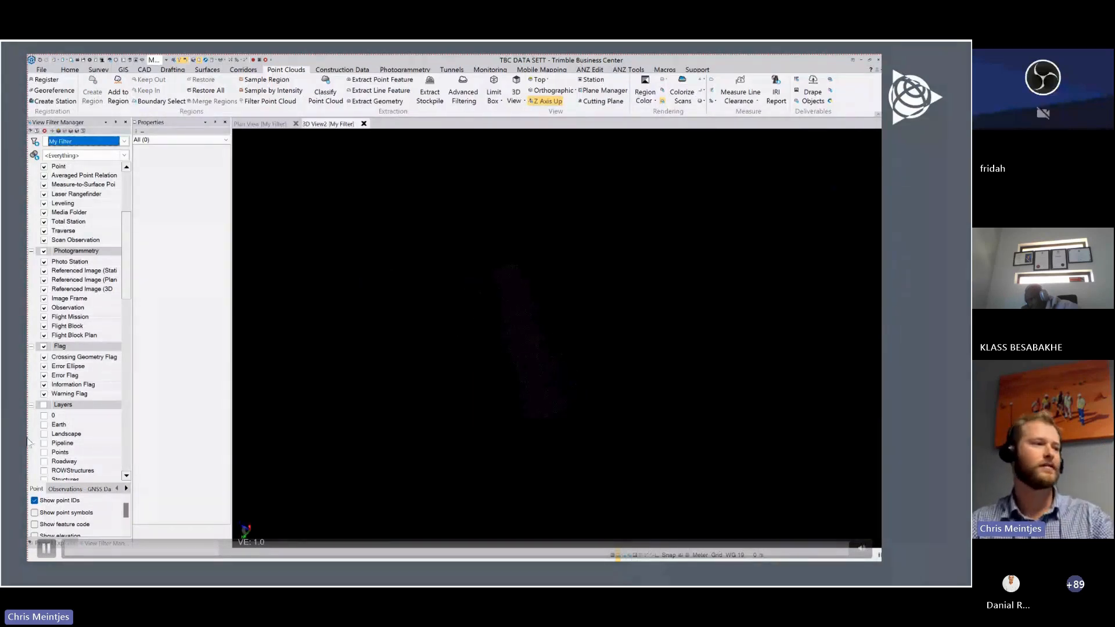
- Hide the Sample-0.500 m region, show layer 0 and review the CAD points in the 3D view and the plan view
scroll(51, 446, "down", 5)
scroll(50, 446, "down", 10)
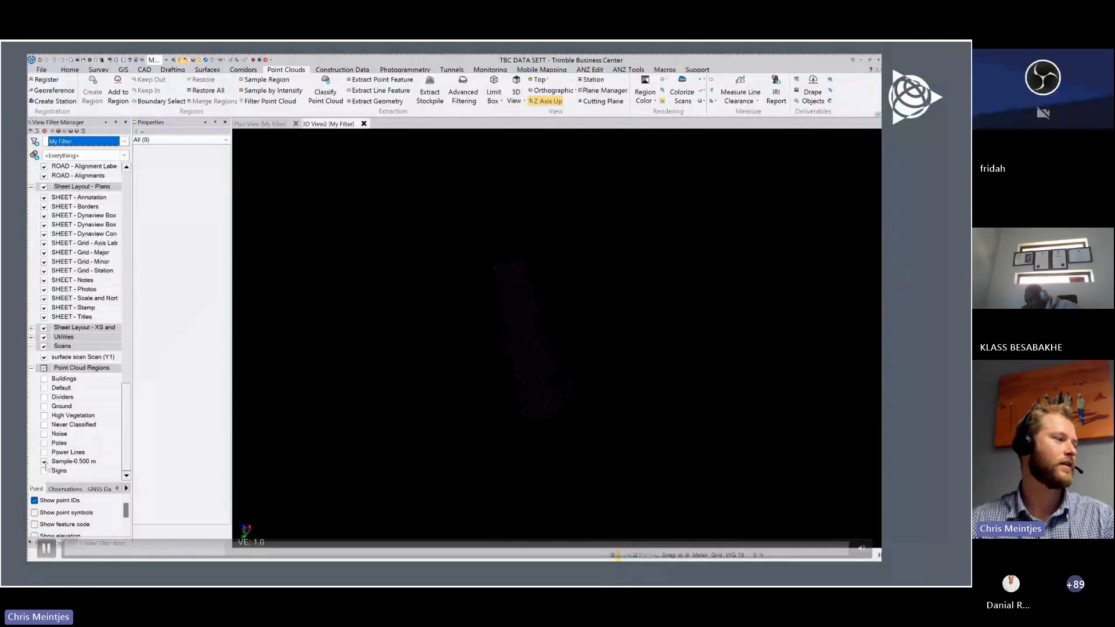
scroll(58, 408, "up", 10)
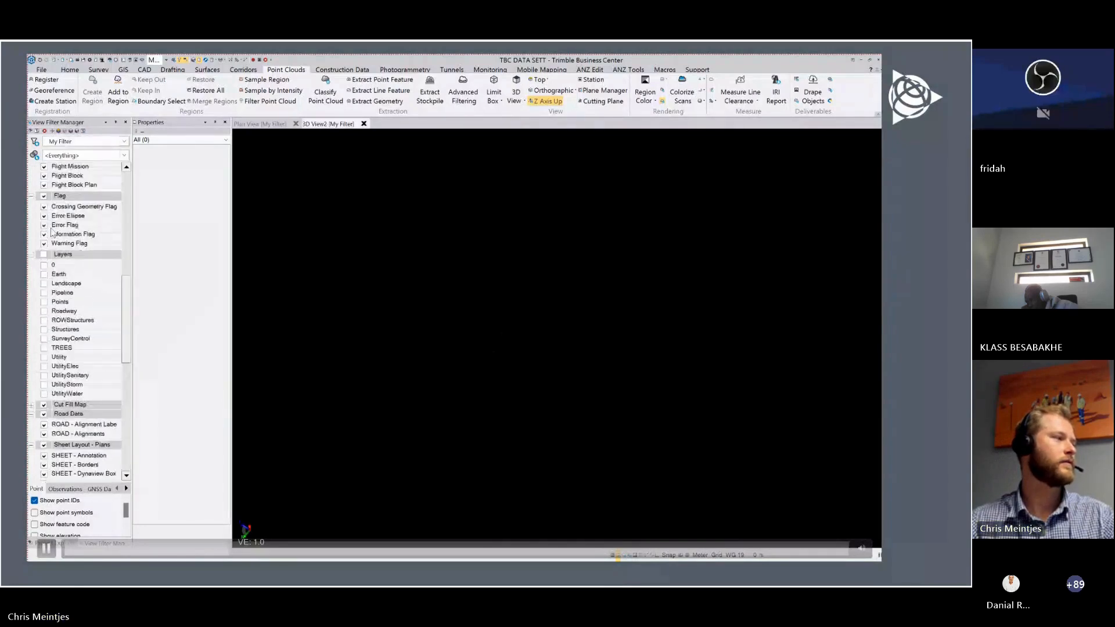
left_click(43, 264)
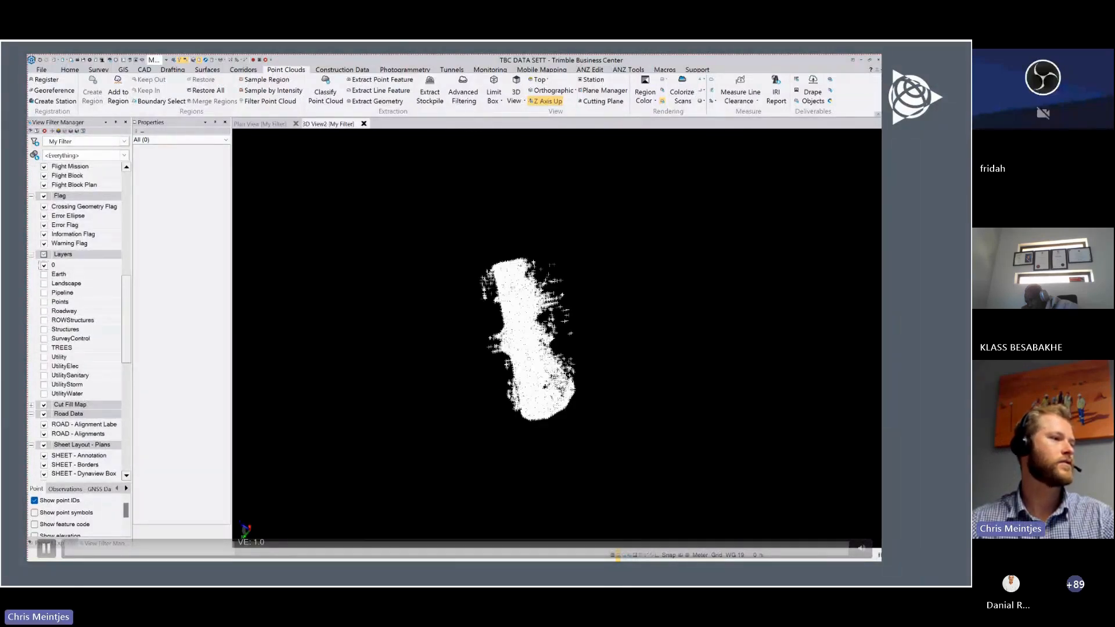
scroll(546, 360, "up", 3)
right_click_drag(546, 360, 566, 334)
scroll(581, 348, "down", 4)
left_click(261, 124)
scroll(544, 335, "down", 1)
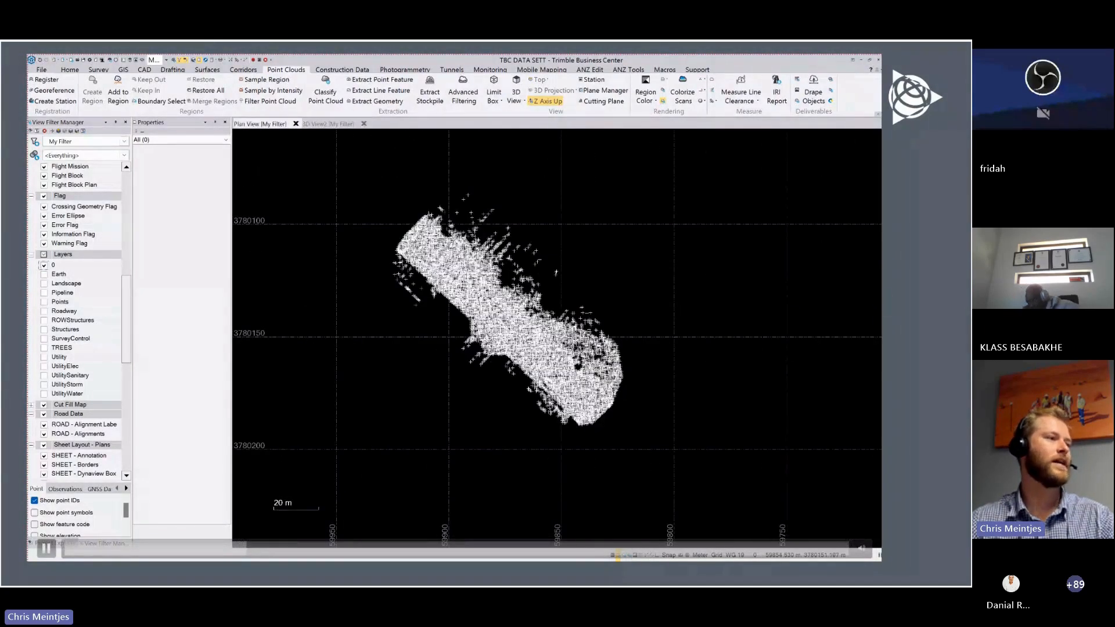
- Set up a new surface named First SUrface with the color Magenta and the classification As-built
left_click(215, 70)
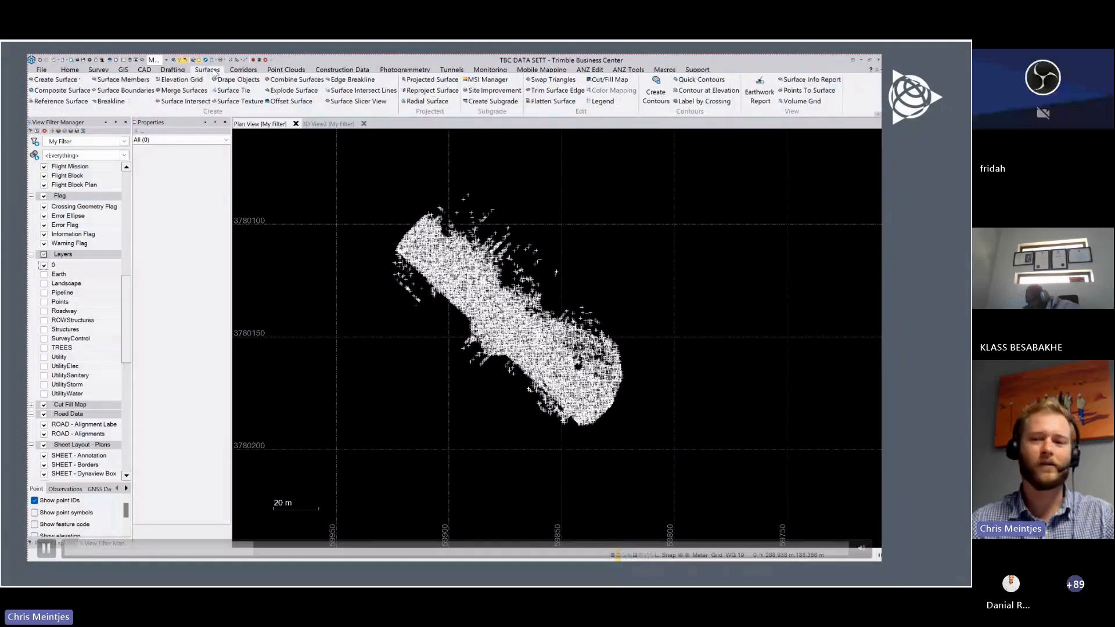
left_click(56, 81)
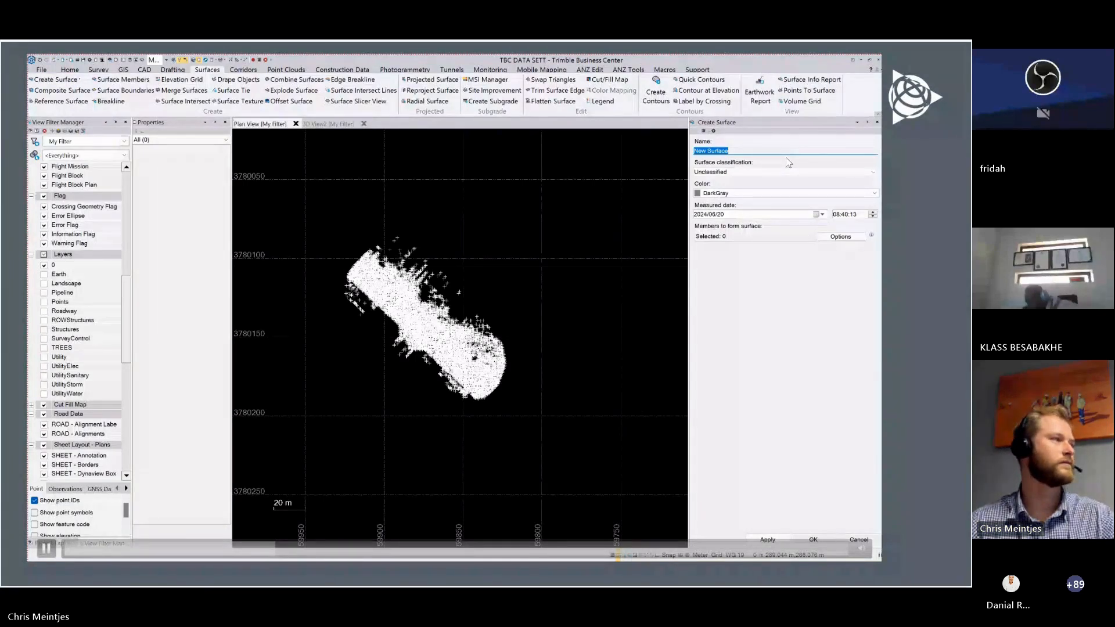
type("First SUrface")
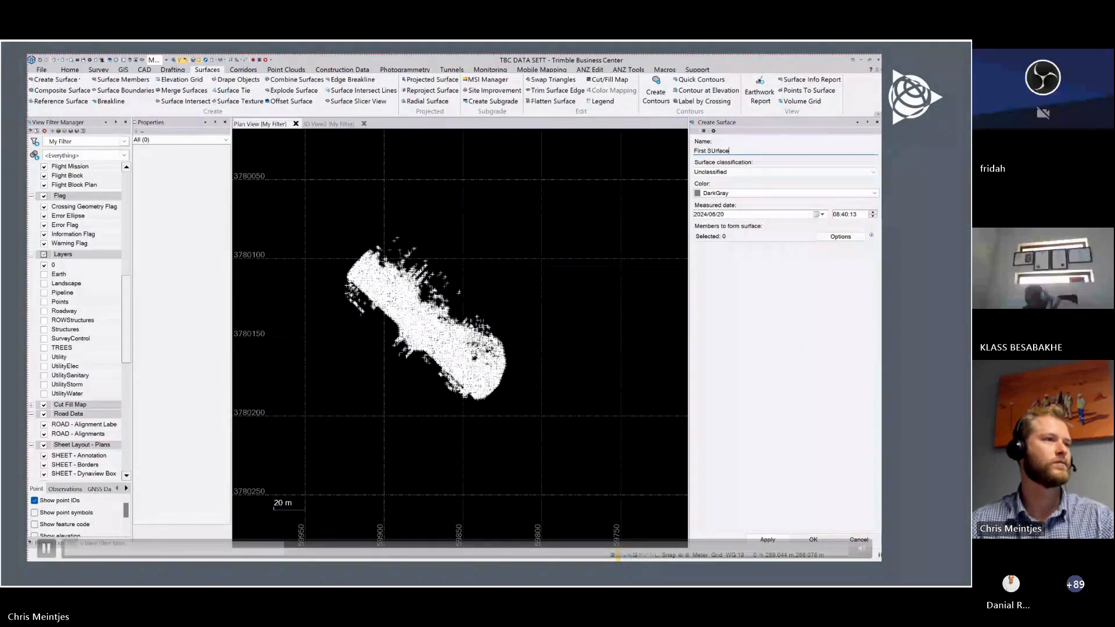
left_click(728, 193)
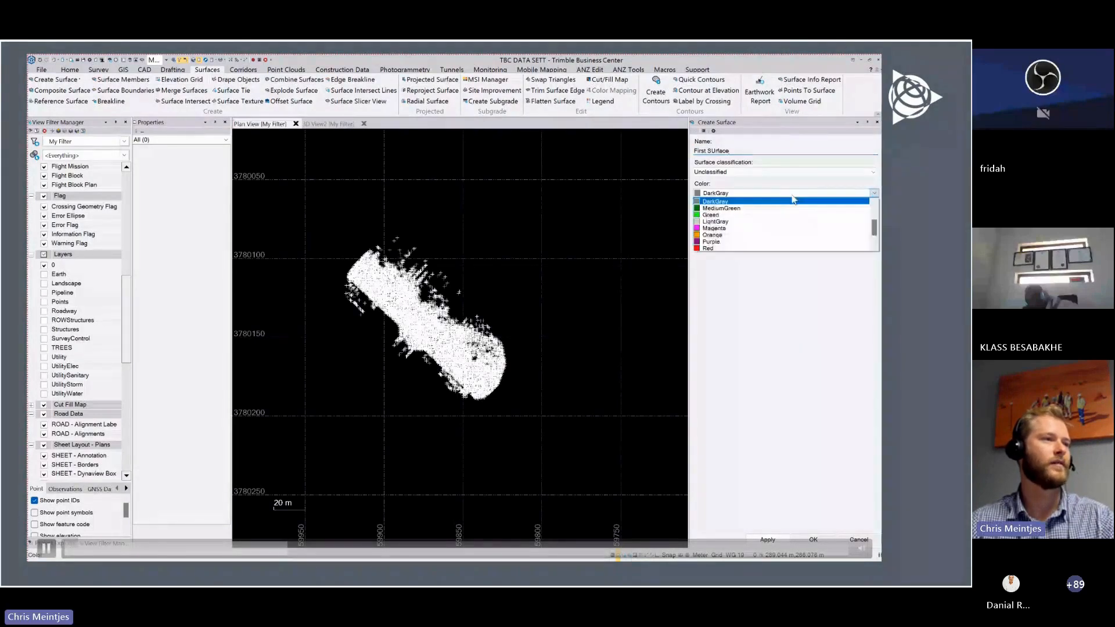
left_click(727, 229)
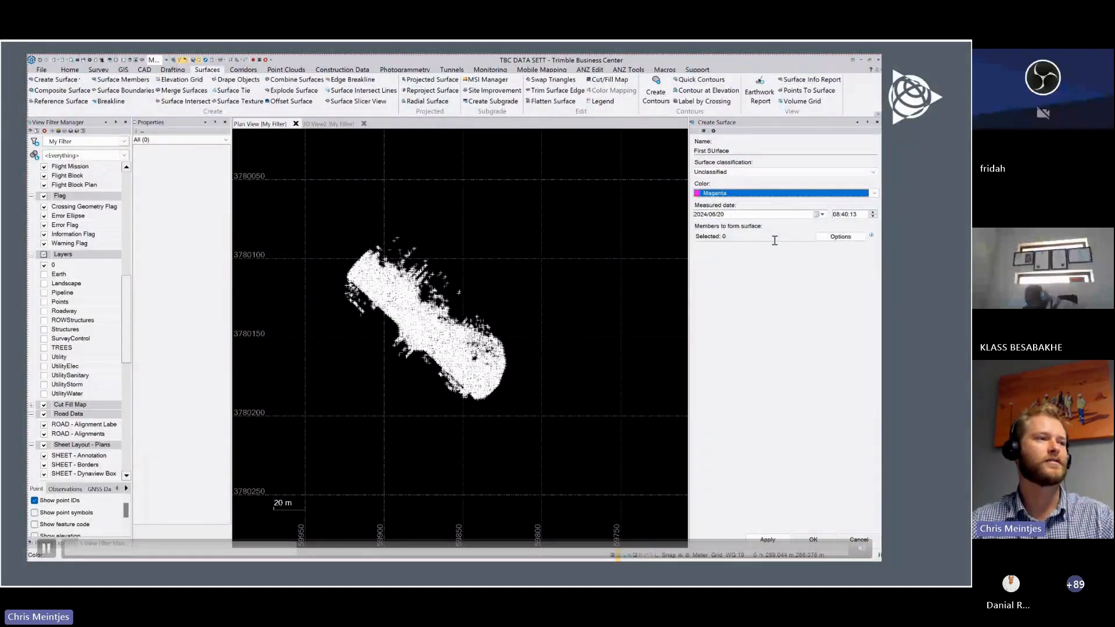
left_click(874, 173)
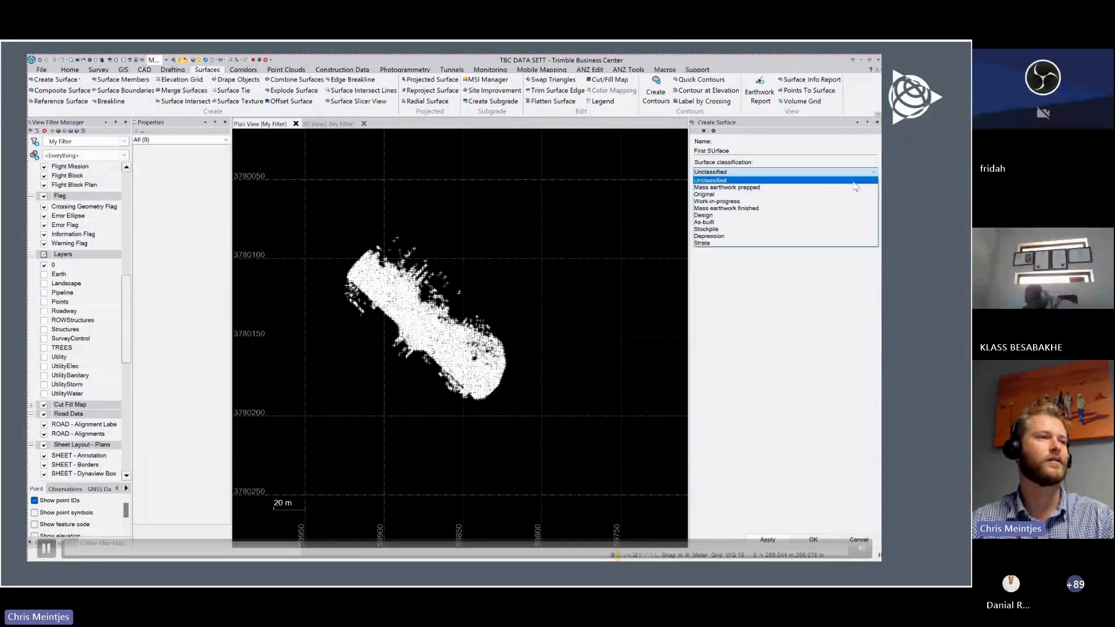
left_click(739, 227)
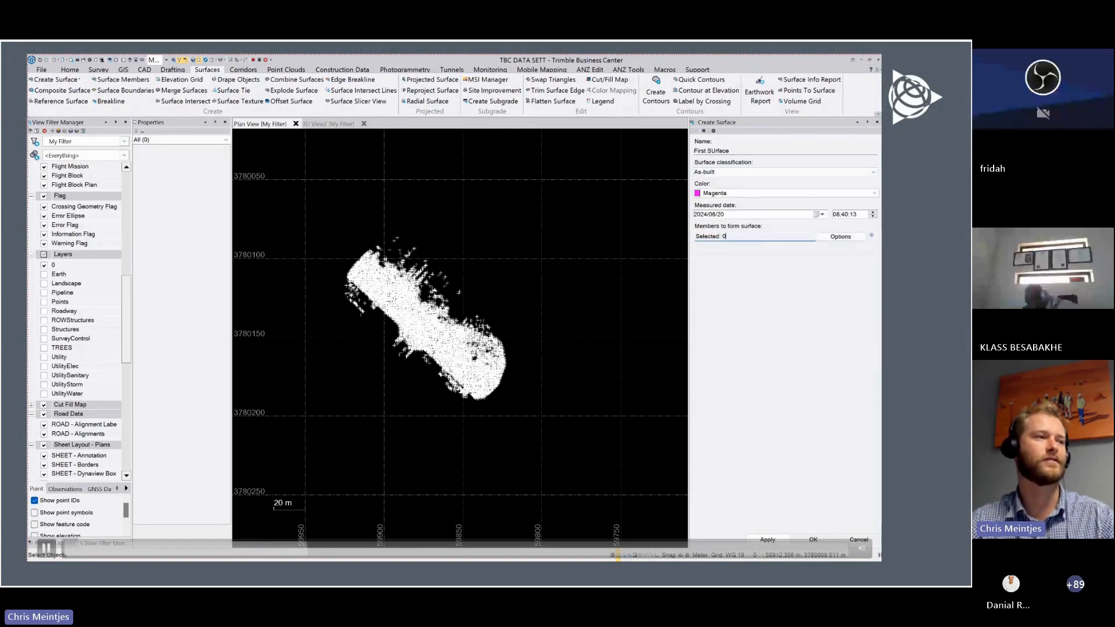
- Select all CAD points in plan as the surface members, create the surface and clear the selection
left_click_drag(308, 200, 561, 443)
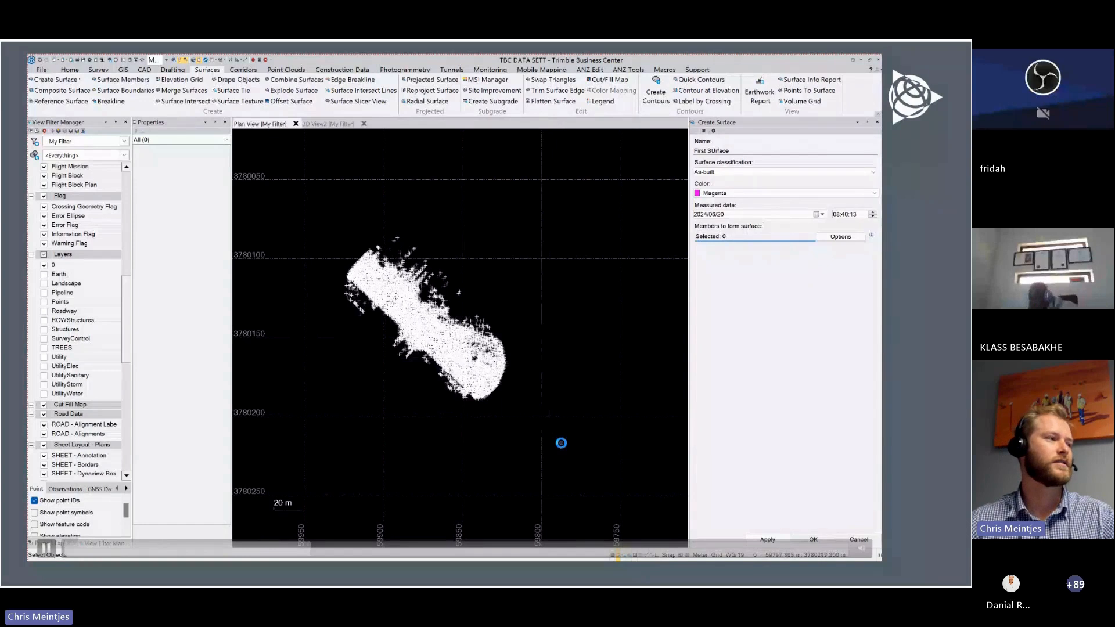
left_click(771, 540)
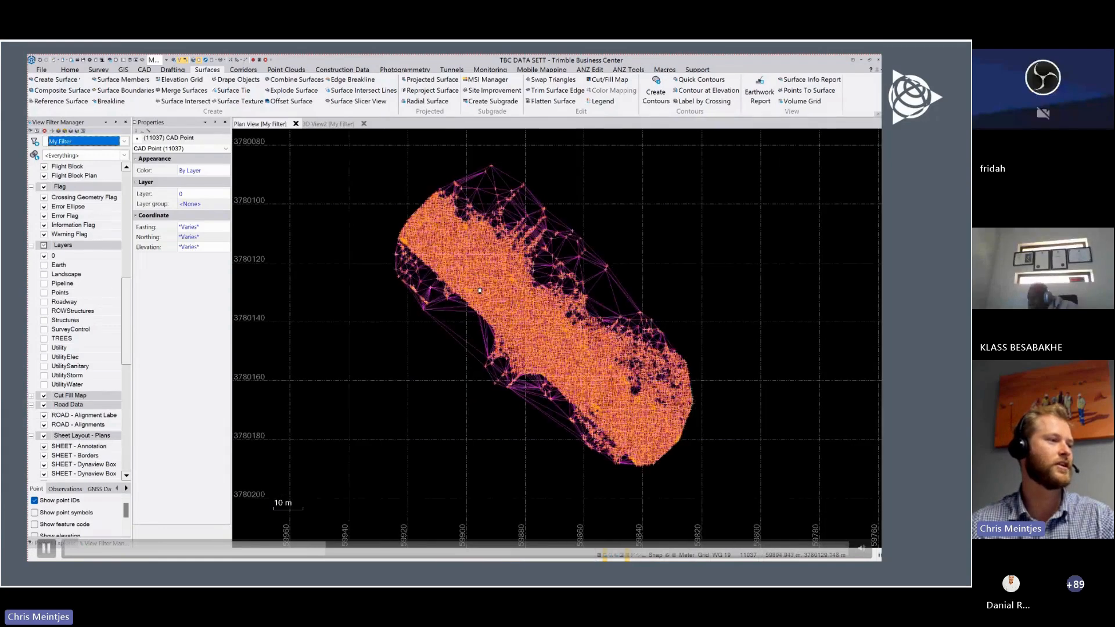
middle_click_drag(479, 291, 457, 323)
scroll(600, 317, "down", 1)
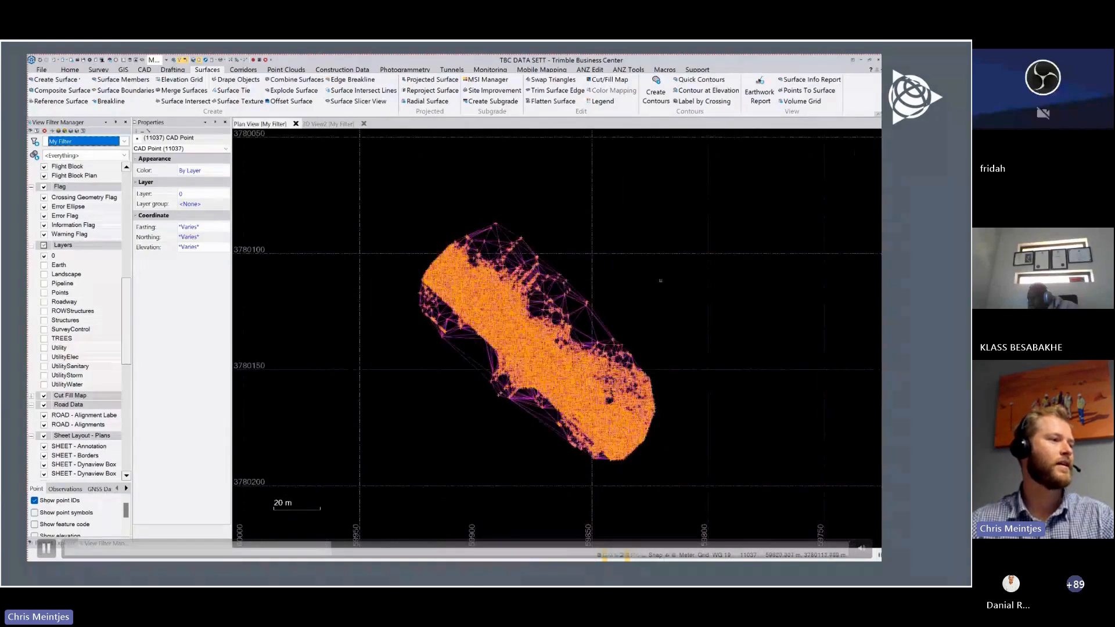
left_click(660, 279)
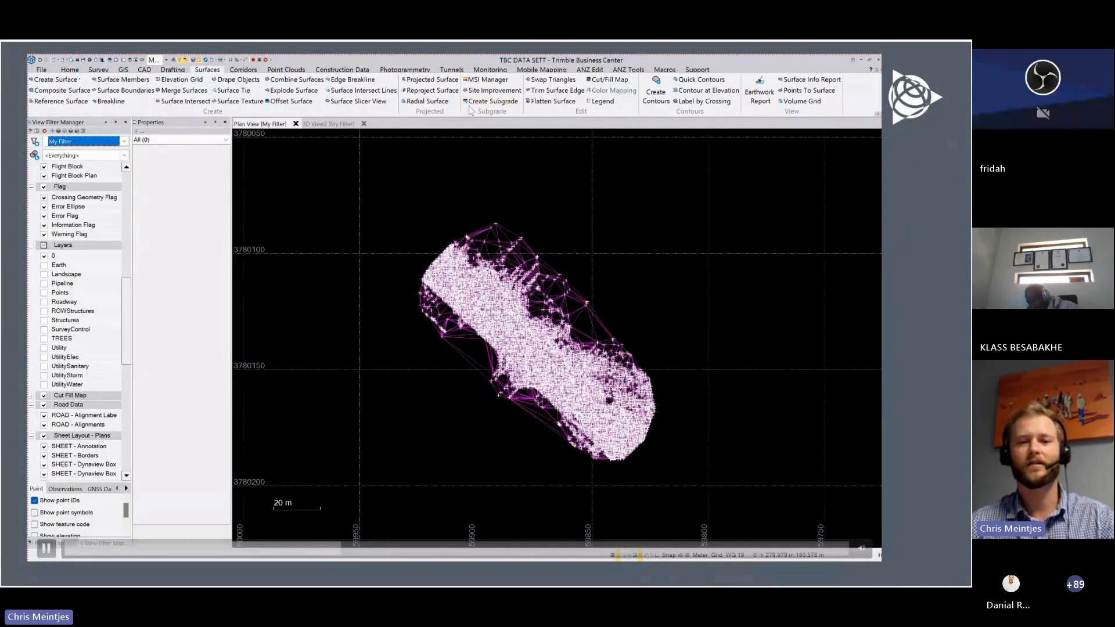
- Trim the long outer triangles along the northeast edge of First SUrface with three trim lines
left_click(556, 90)
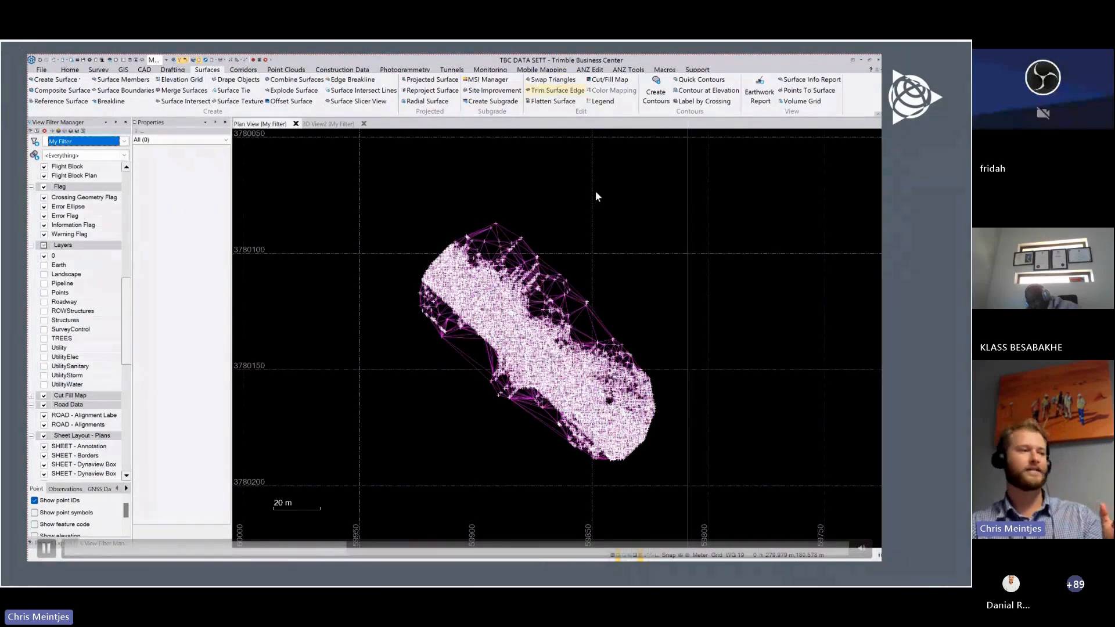
left_click(514, 307)
left_click(476, 325)
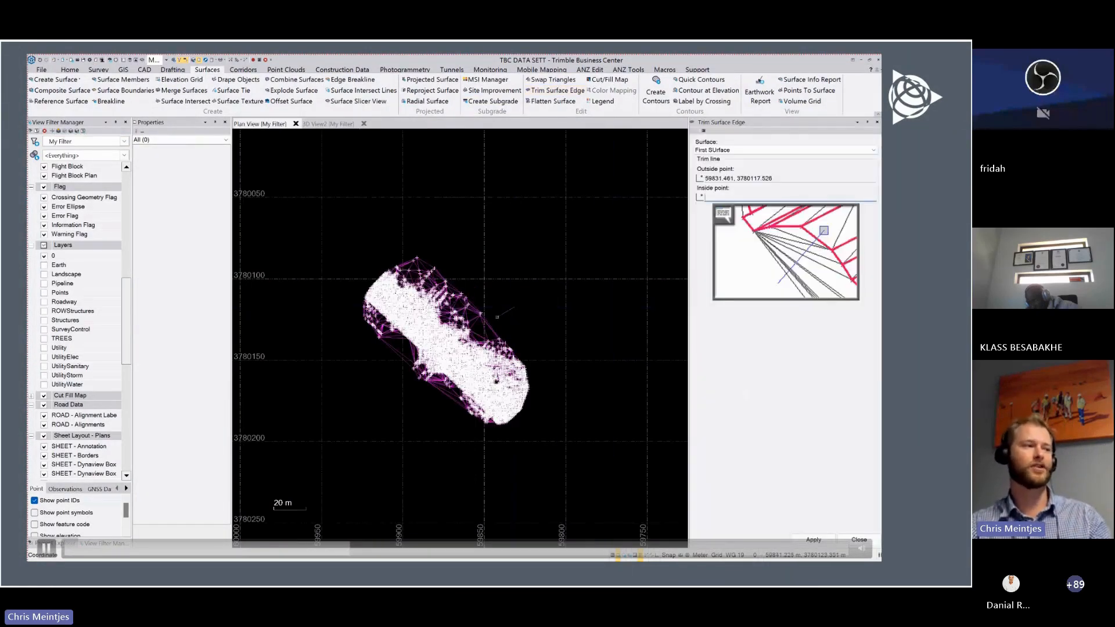
scroll(474, 323, "up", 3)
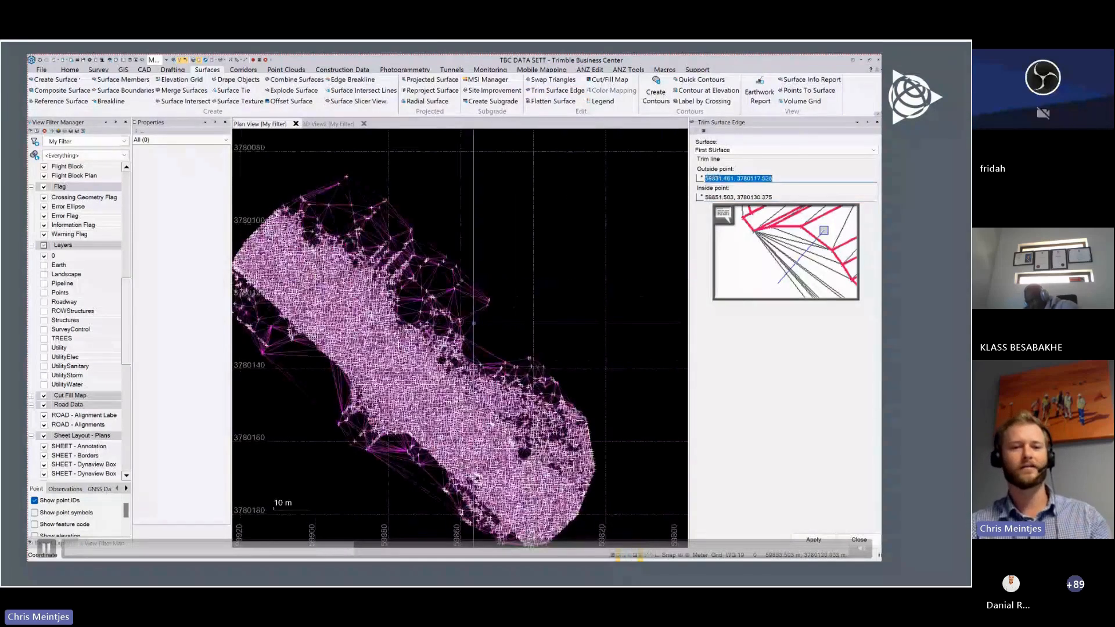
left_click(481, 264)
left_click(464, 302)
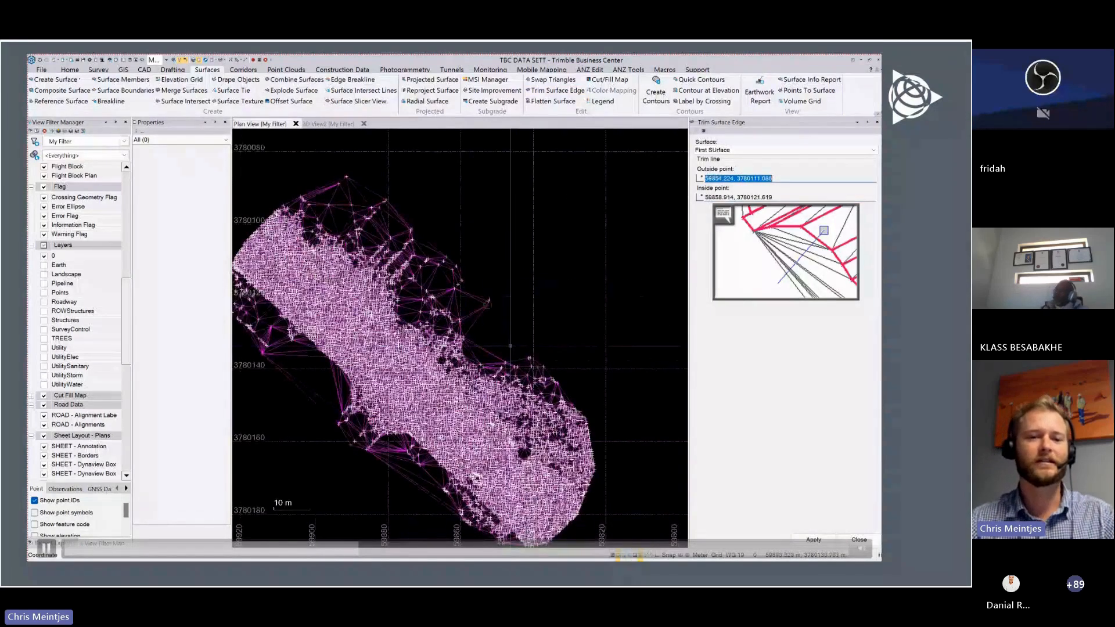
left_click(510, 346)
left_click(462, 355)
- Trim the long outer triangles in the gaps along the southwest edge of First SUrface with four trim lines
middle_click_drag(290, 401, 381, 374)
scroll(381, 375, "up", 2)
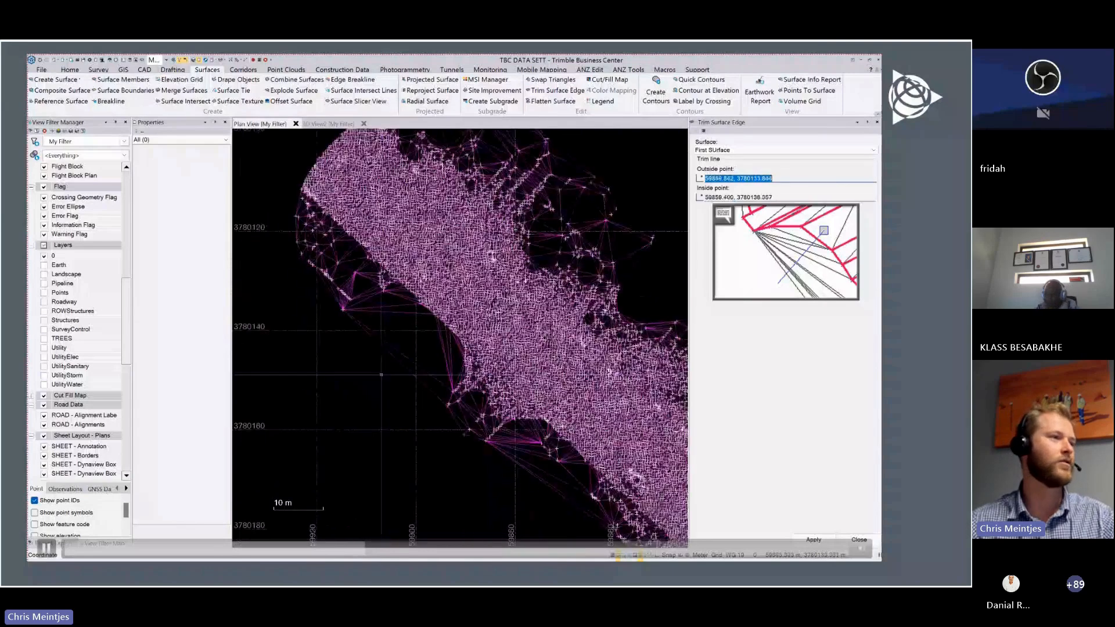
left_click(379, 373)
left_click(404, 306)
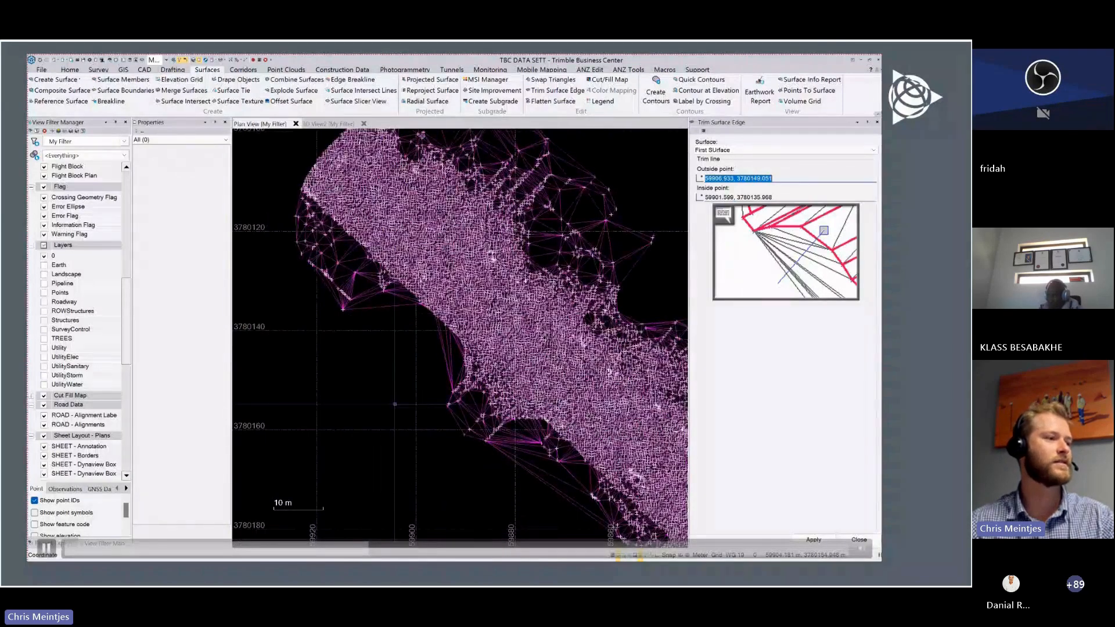
scroll(485, 464, "up", 1)
left_click(480, 464)
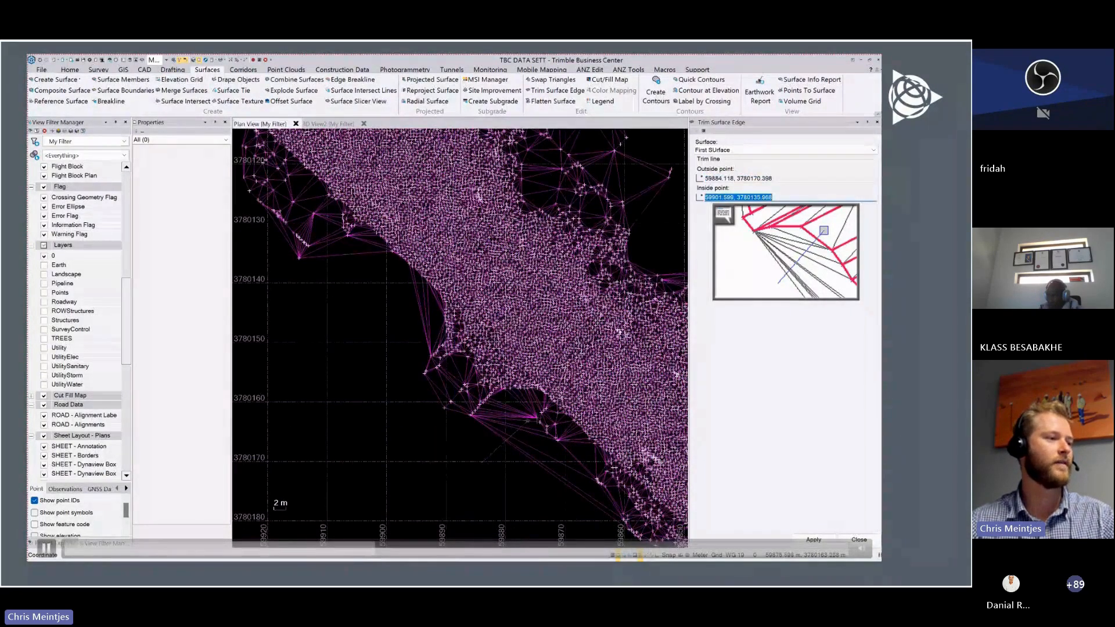
left_click(528, 421)
left_click(503, 424)
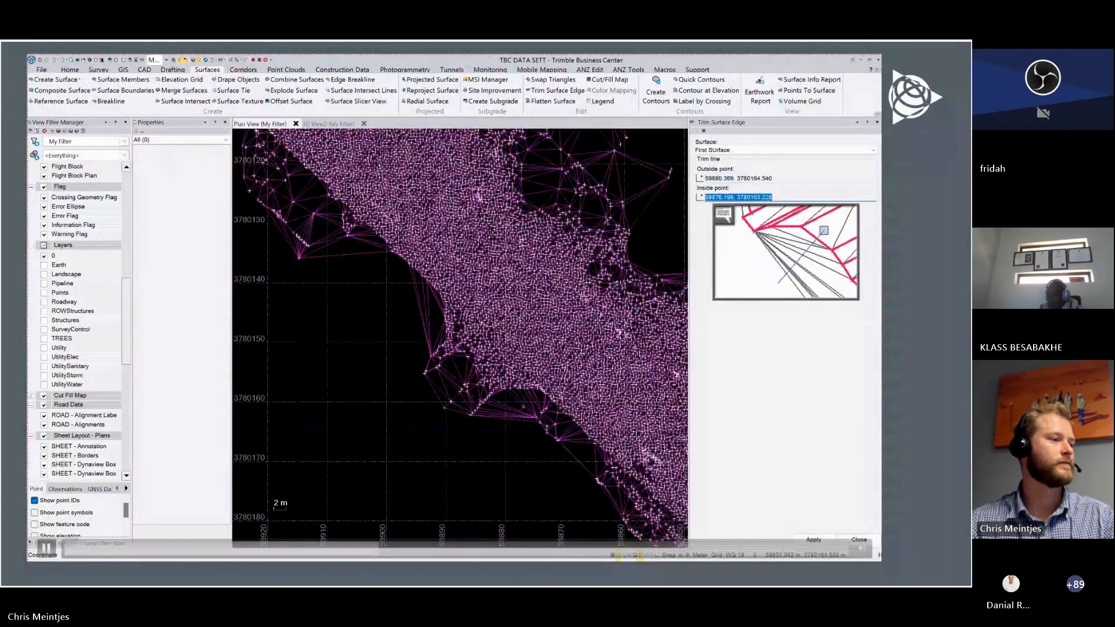
left_click(519, 402)
scroll(355, 297, "up", 1)
middle_click_drag(355, 297, 367, 379)
left_click(360, 360)
left_click(358, 325)
scroll(357, 325, "down", 2)
middle_click_drag(358, 325, 279, 377)
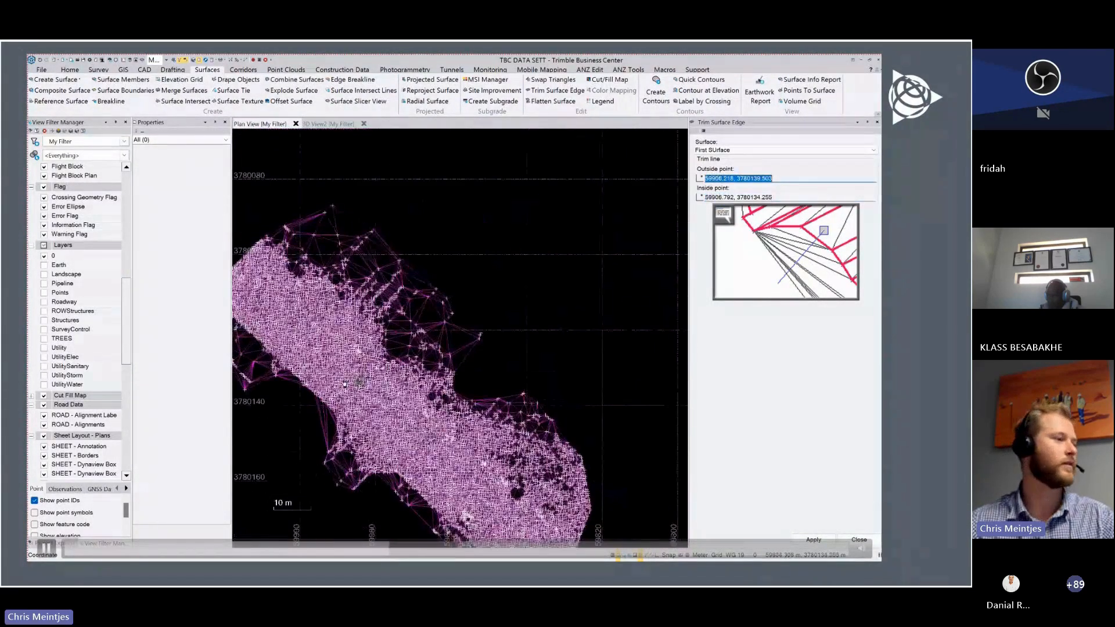
- Trim the outer triangles at the northern end of First SUrface, check its eastern edge, and apply and close the edge trimming
scroll(309, 205, "up", 1)
left_click(310, 204)
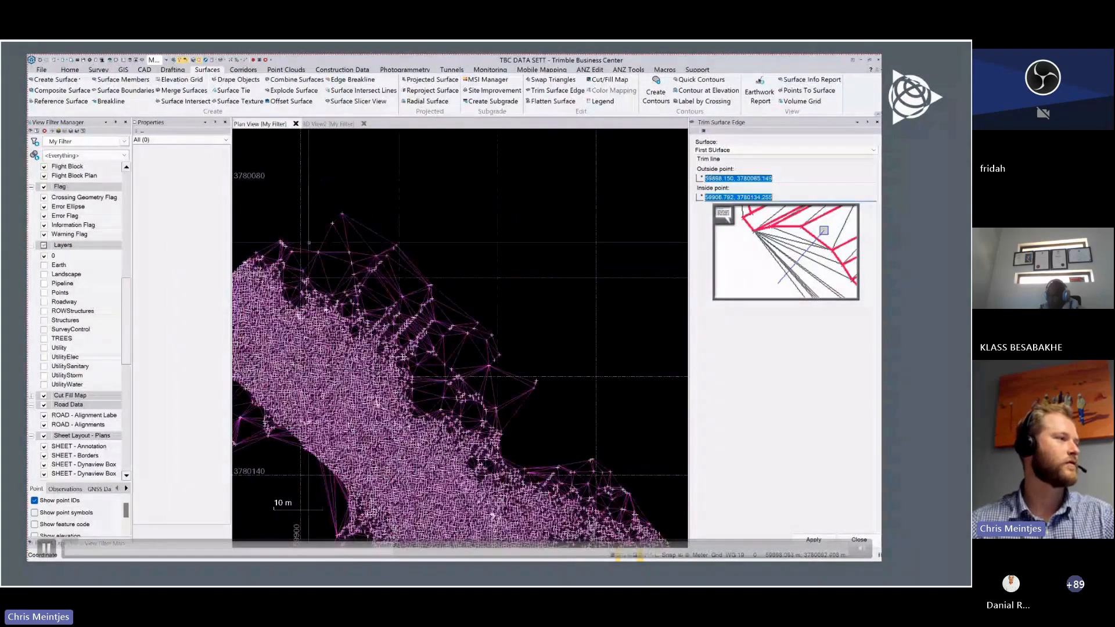
left_click(308, 243)
scroll(356, 292, "down", 1)
middle_click_drag(356, 291, 272, 171)
scroll(485, 413, "up", 2)
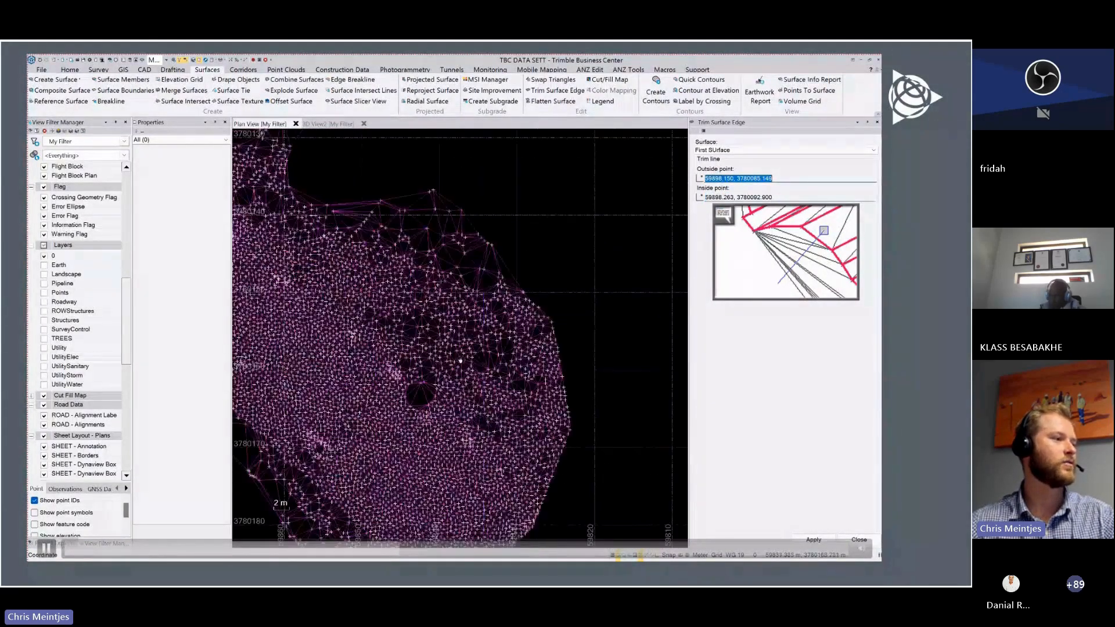
middle_click_drag(458, 358, 593, 407)
scroll(593, 407, "down", 1)
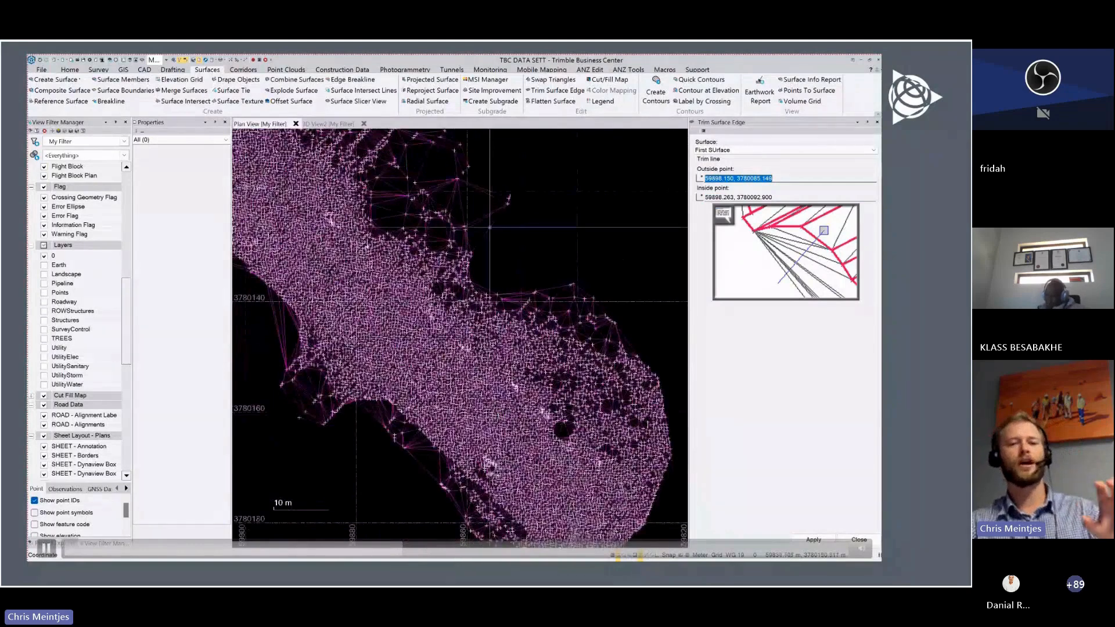
middle_click_drag(490, 227, 524, 317)
left_click(817, 542)
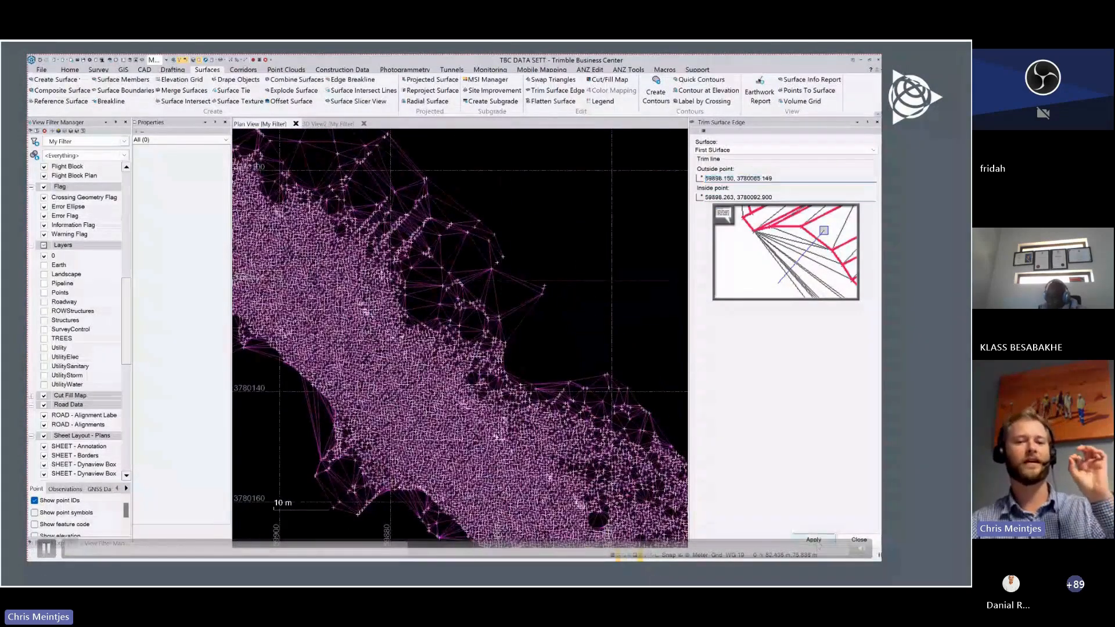
left_click(859, 540)
- Start creating contours from First SUrface with a contour interval of 2 and an index contour frequency of 5
scroll(596, 379, "up", 2)
scroll(596, 379, "down", 2)
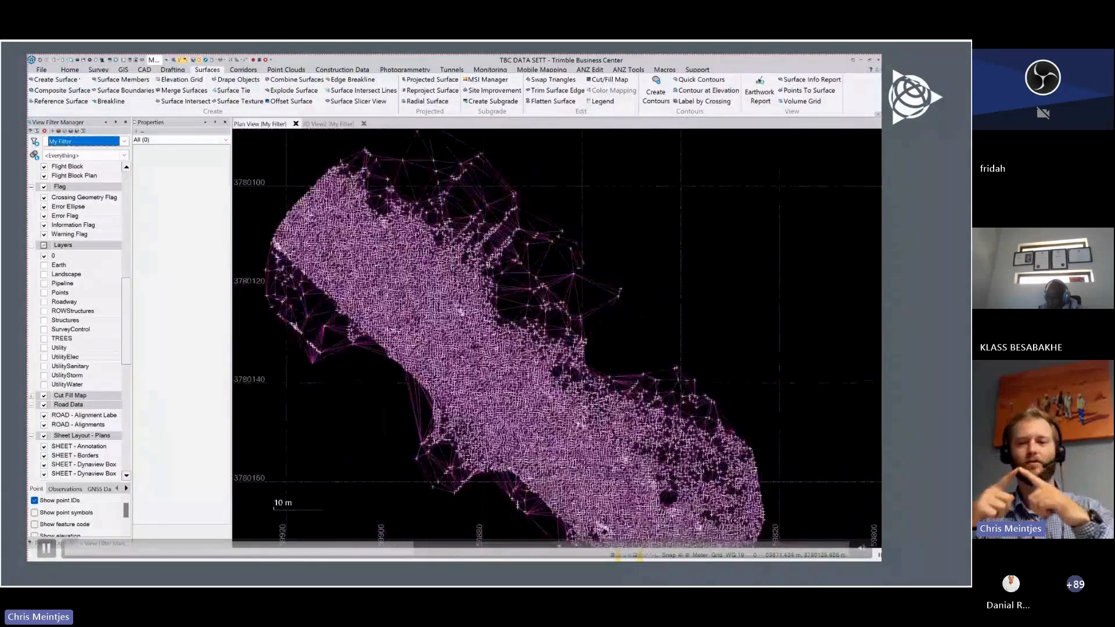
scroll(504, 336, "down", 1)
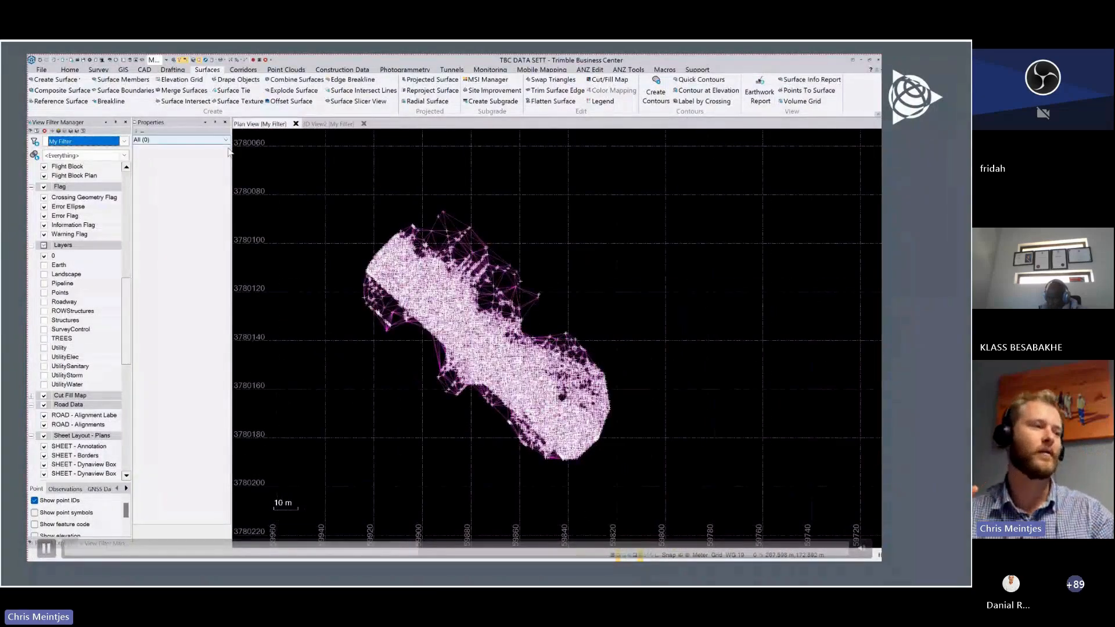
left_click(668, 94)
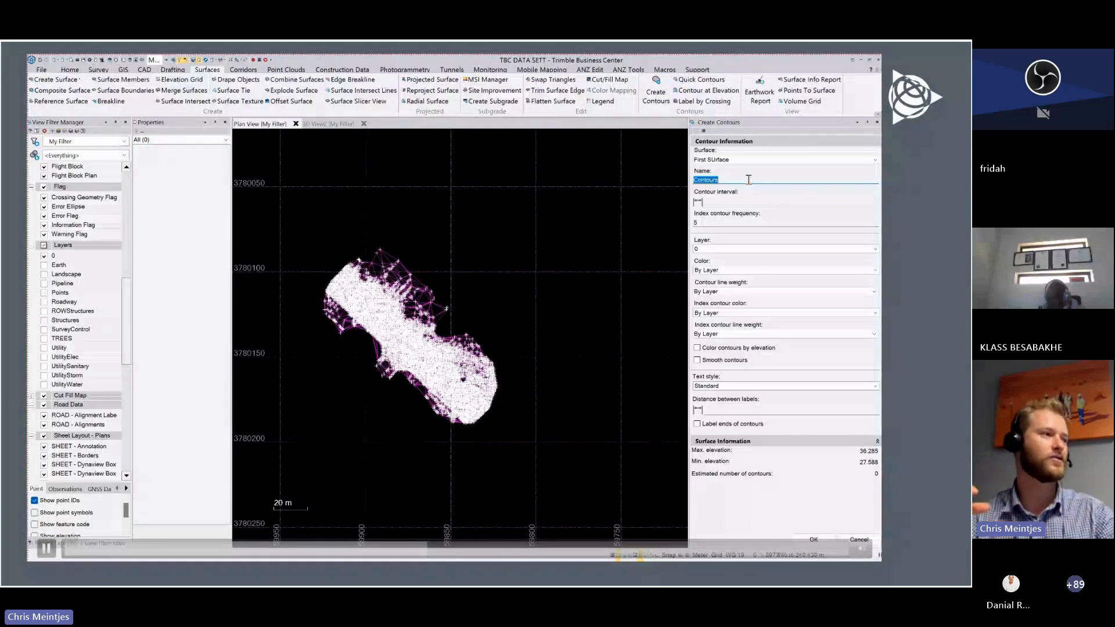
left_click(730, 201)
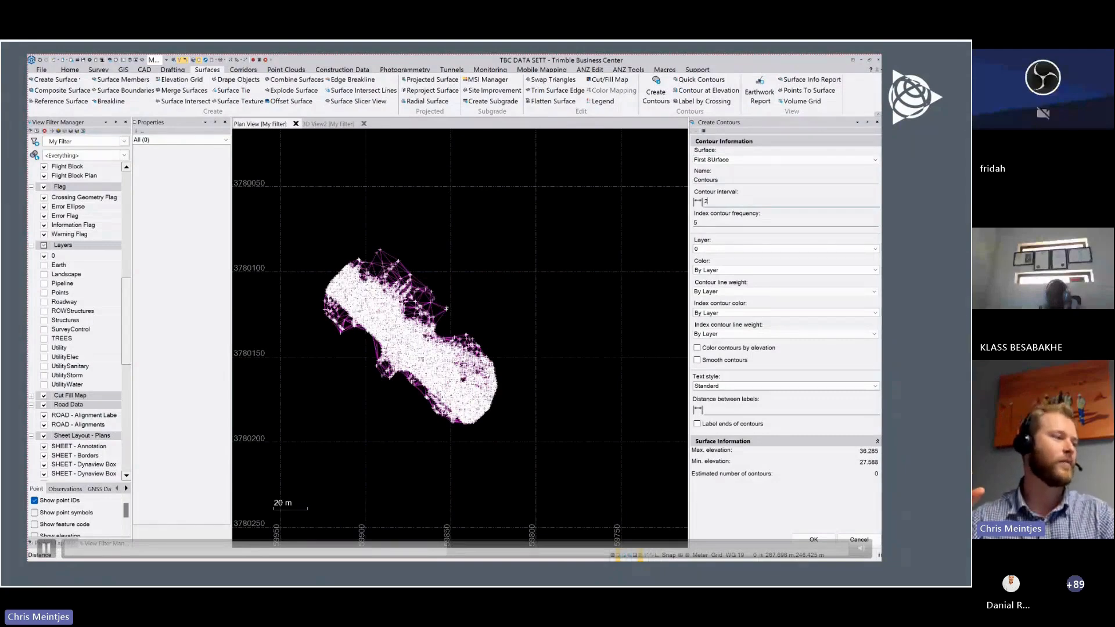
left_click(730, 223)
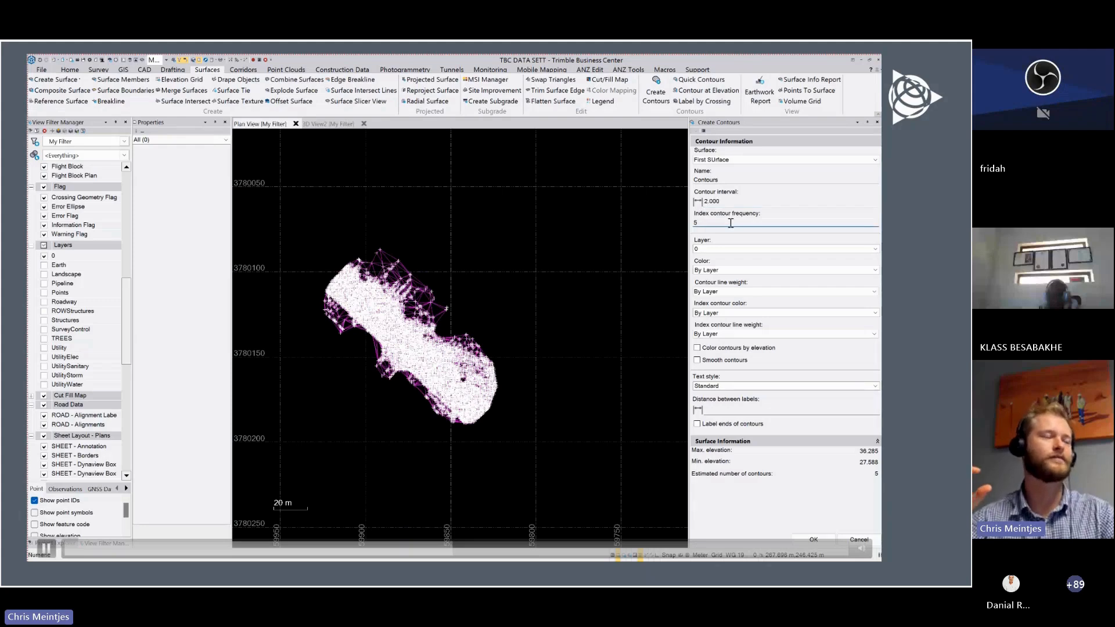
- Create a new layer named Contours and assign it as the layer for the contours
left_click(733, 250)
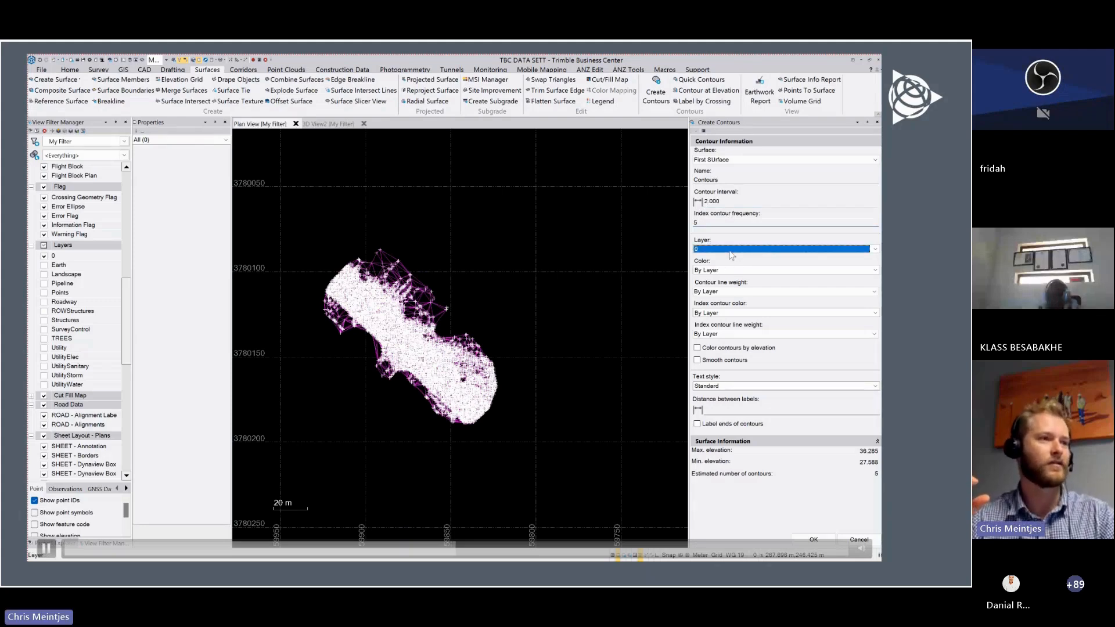
left_click(875, 250)
scroll(774, 293, "down", 6)
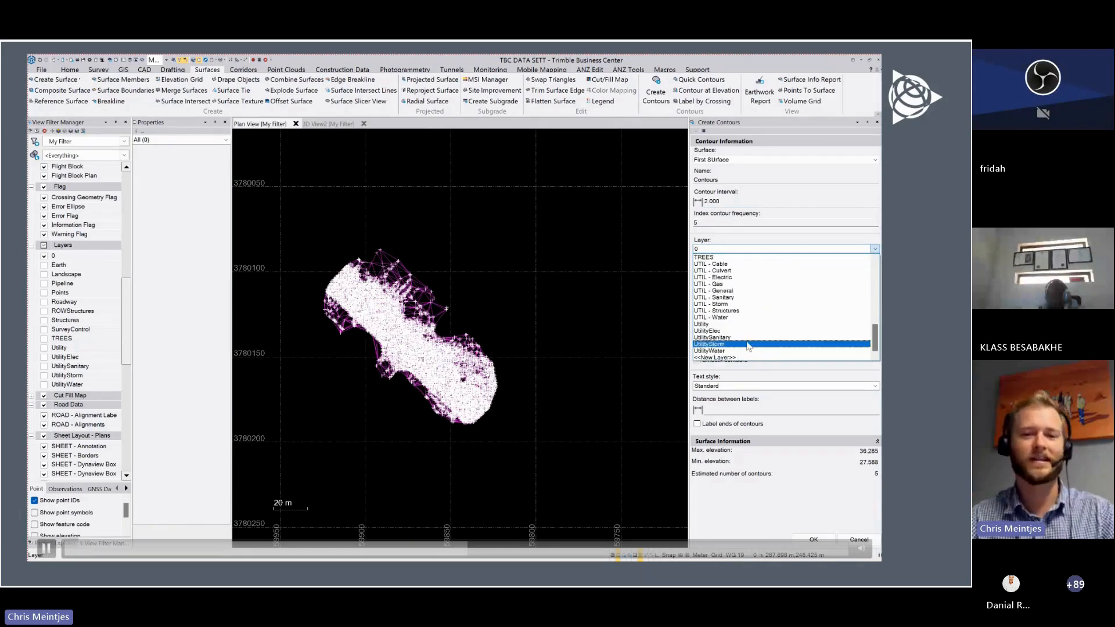
scroll(748, 346, "up", 1)
scroll(749, 336, "up", 7)
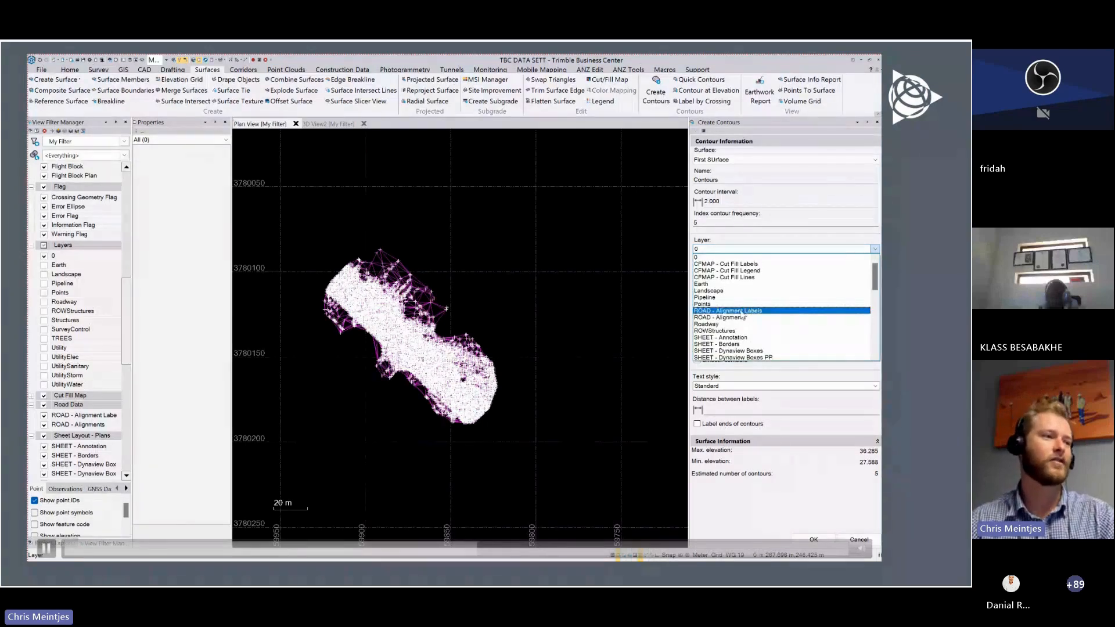
scroll(743, 314, "down", 8)
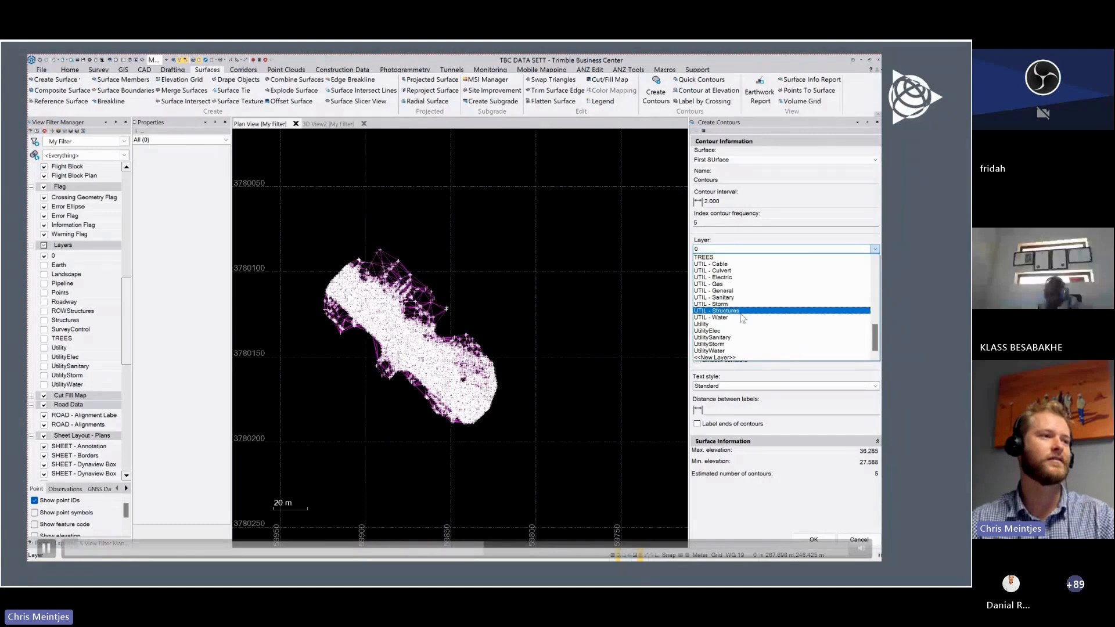
left_click(724, 357)
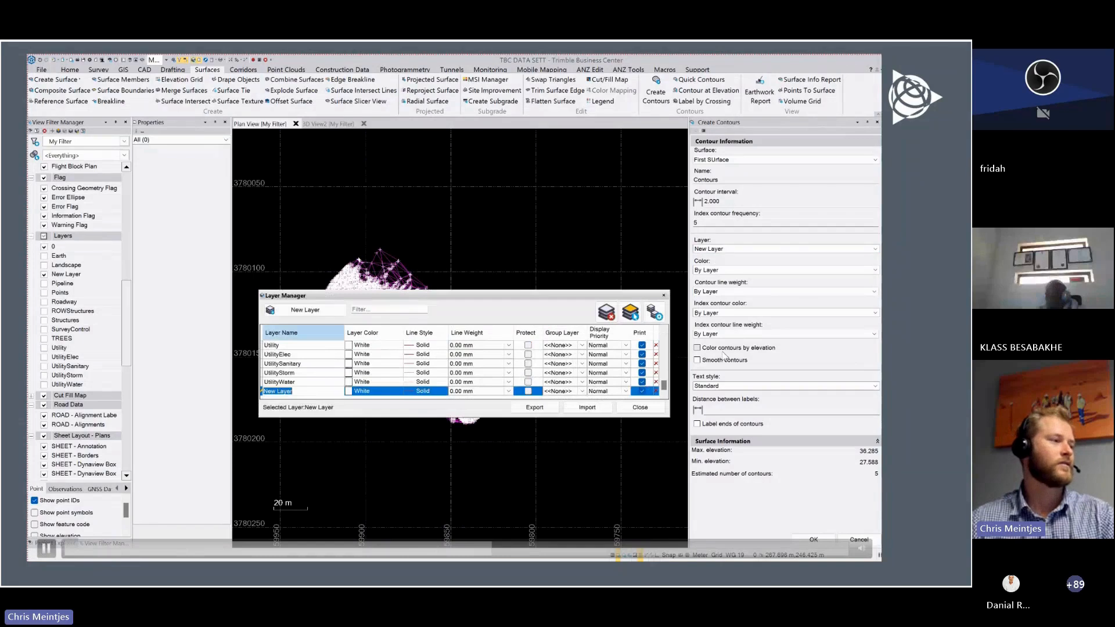
type("Contours")
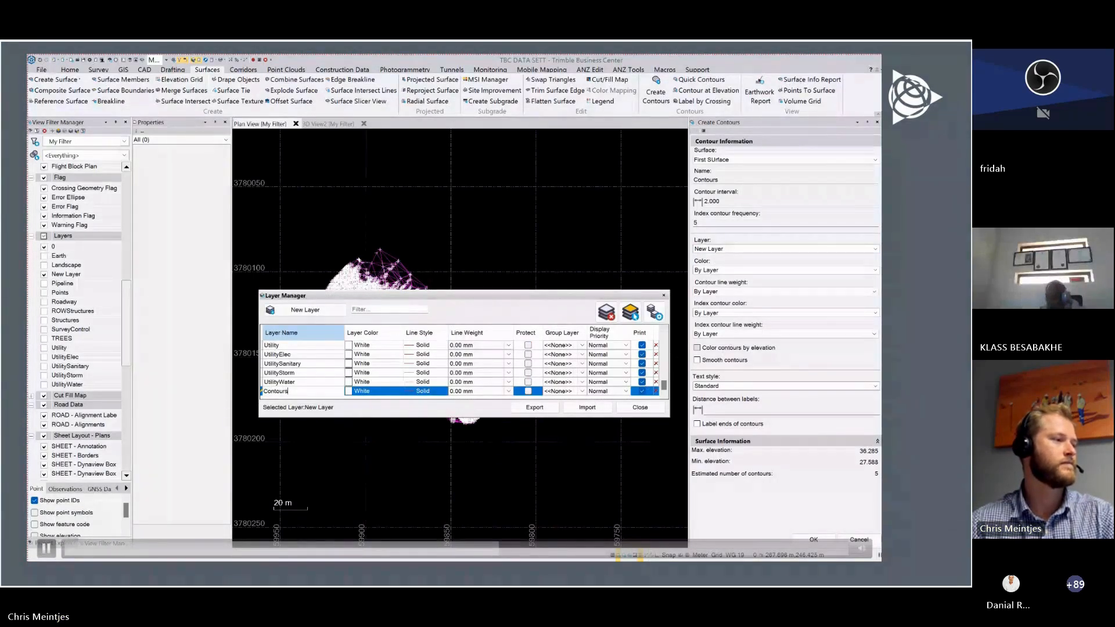
left_click(640, 407)
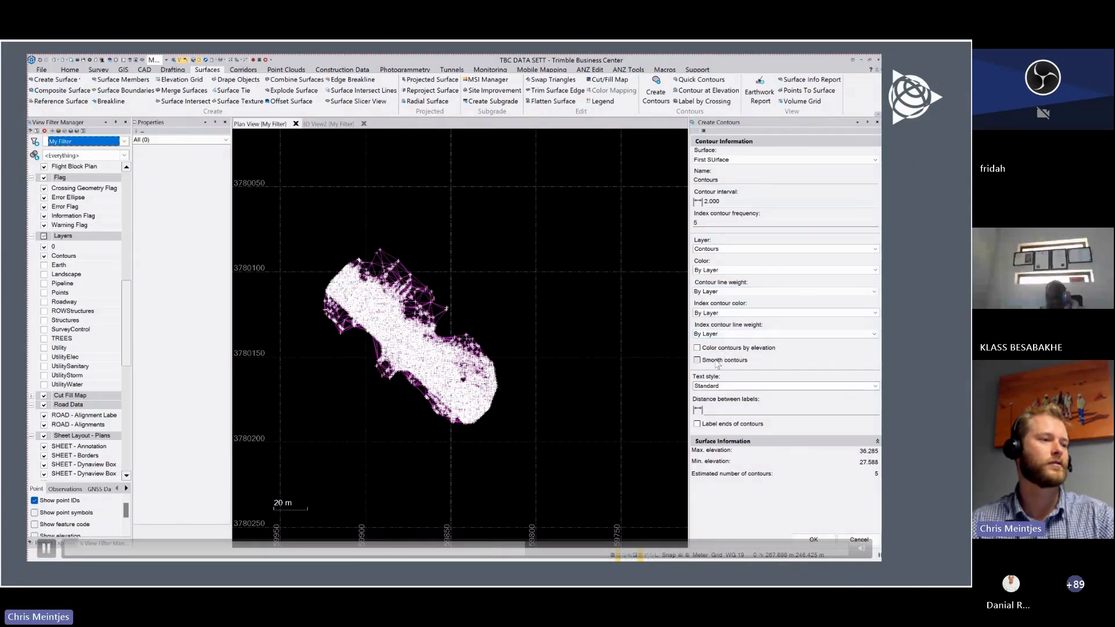
- Enable smoothing of the contours and set their label text style to ISO
left_click(697, 361)
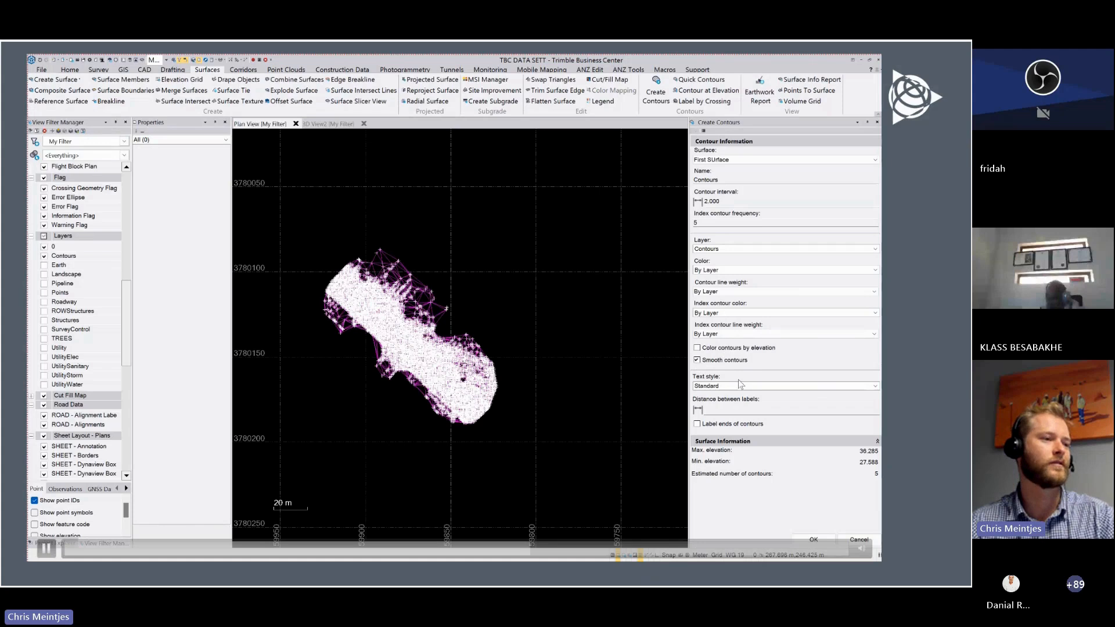
left_click(818, 387)
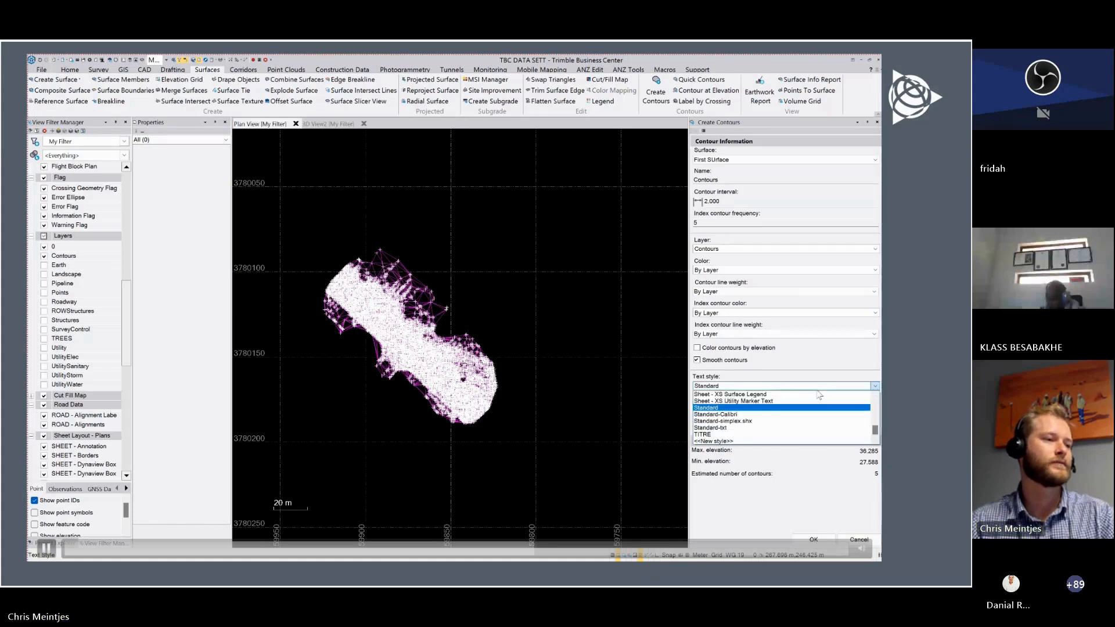
scroll(802, 401, "up", 1)
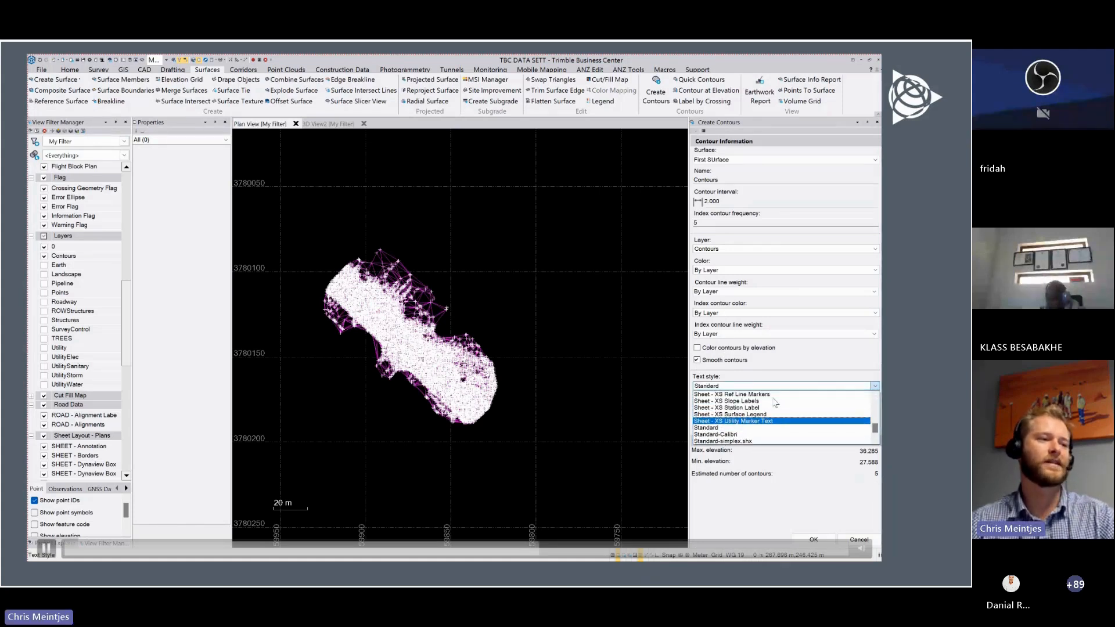
scroll(775, 402, "up", 3)
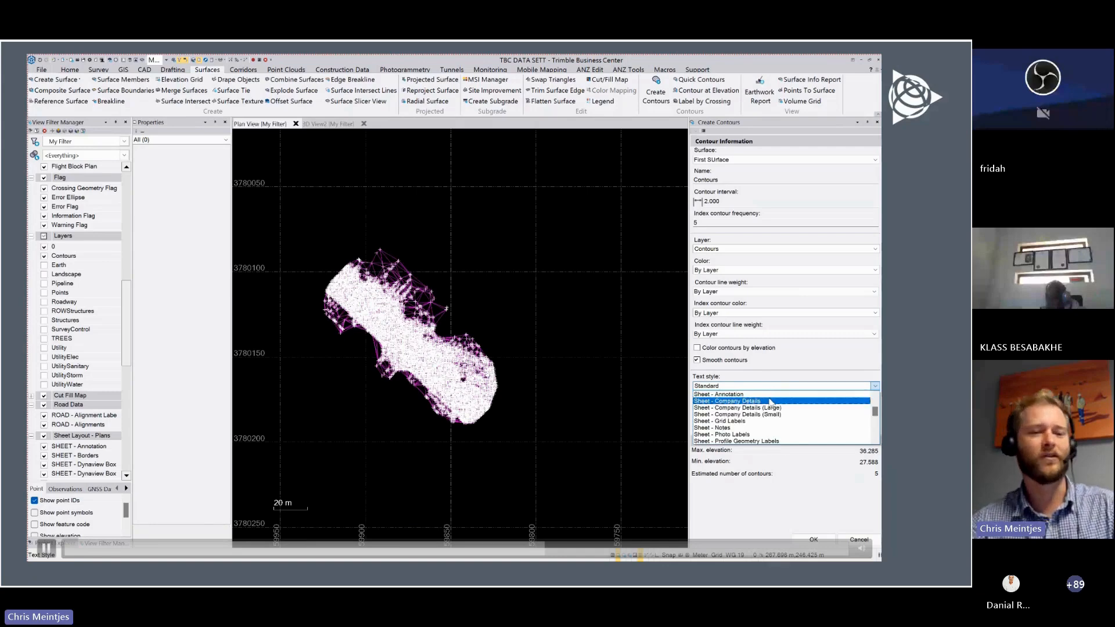
scroll(771, 401, "up", 2)
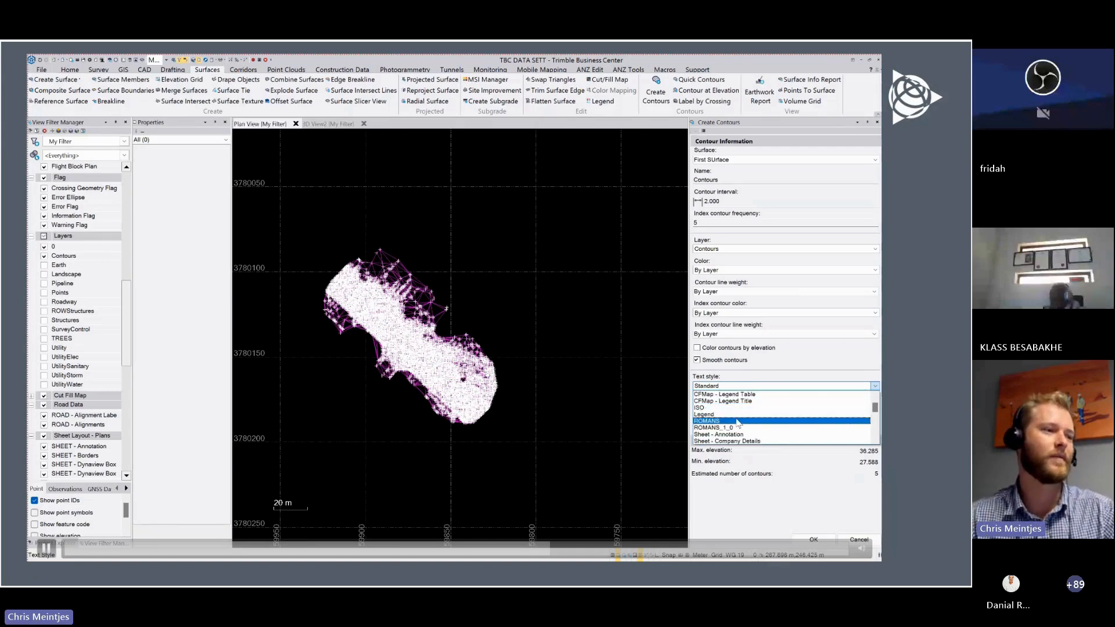
left_click(736, 408)
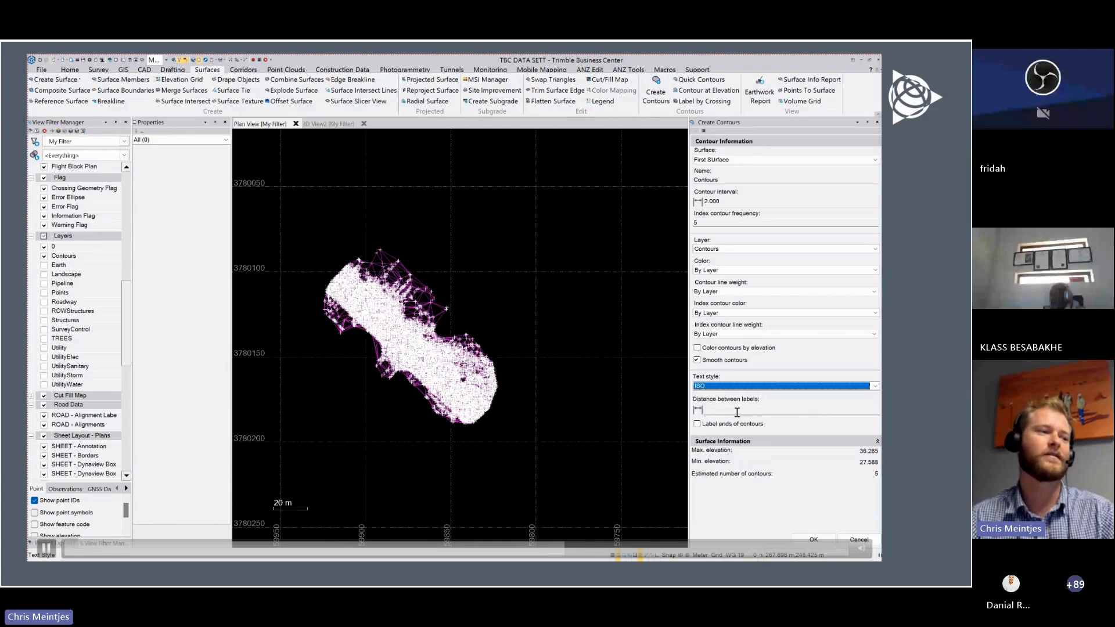
- Set the distance between contour labels to 10 and create the contours
left_click(737, 410)
type("10")
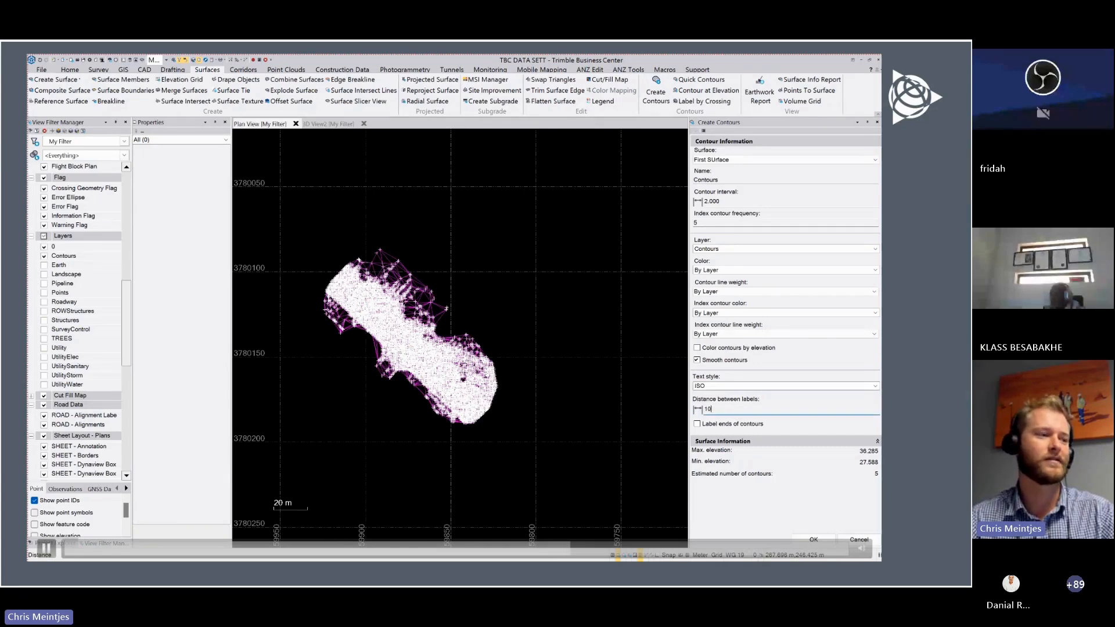
left_click(814, 539)
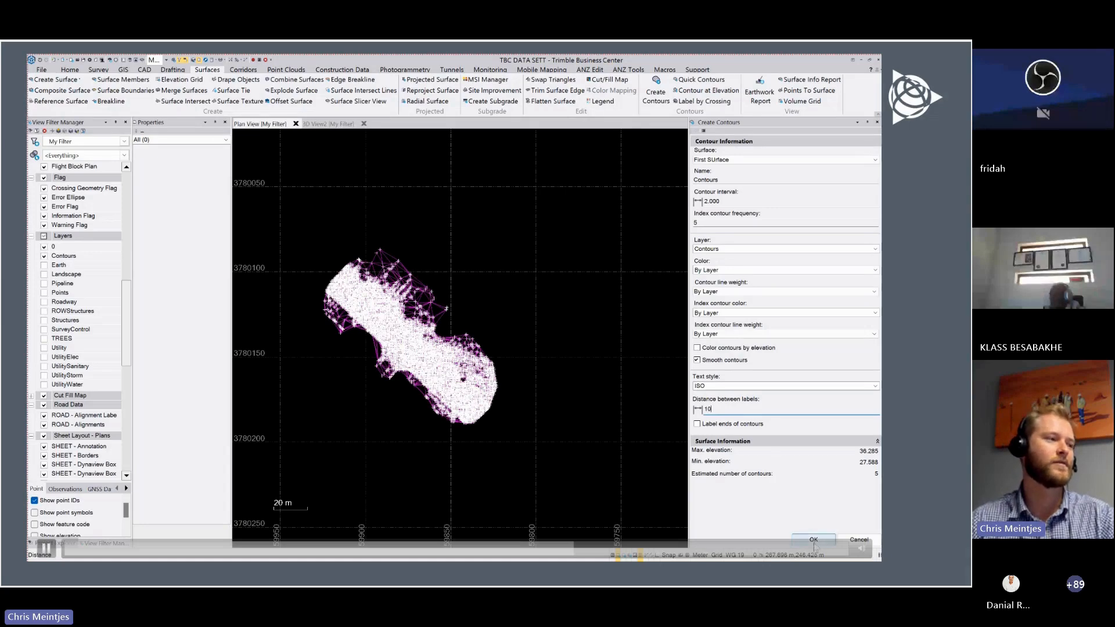
- Hide layer 0 and the surface in the view filter so that only the contours are displayed
scroll(465, 344, "up", 1)
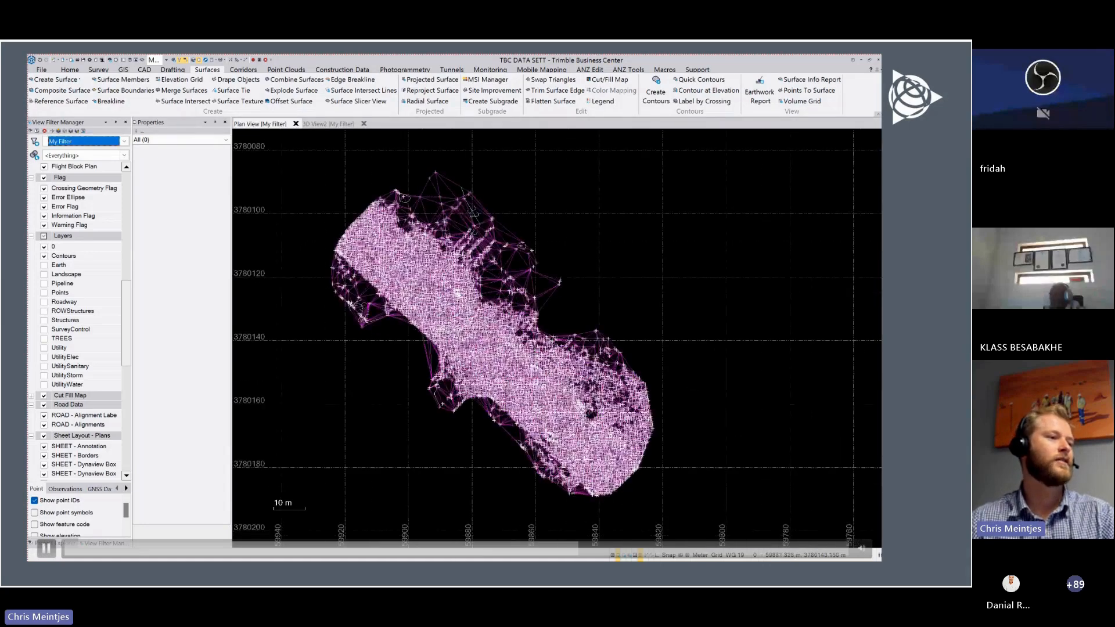
scroll(458, 344, "up", 2)
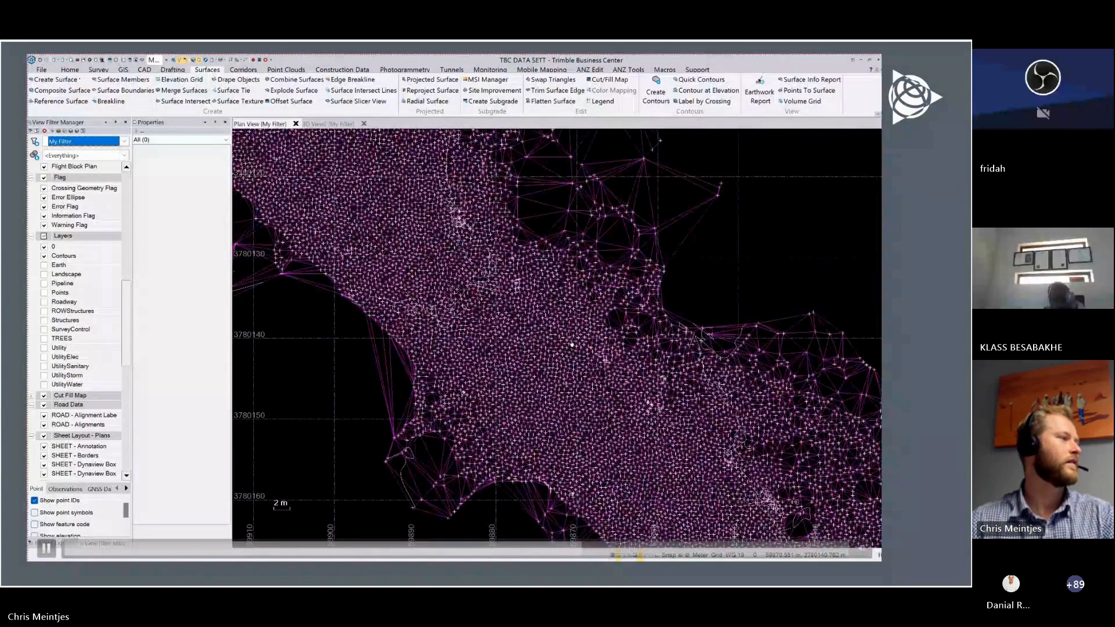
scroll(434, 288, "down", 1)
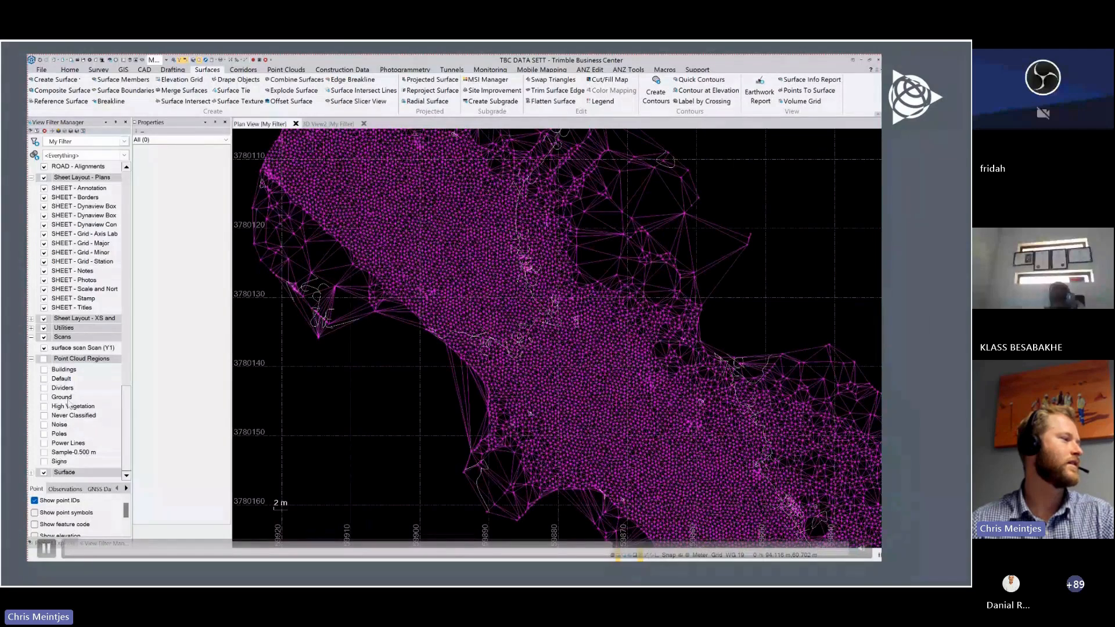
scroll(68, 404, "up", 3)
scroll(69, 404, "up", 7)
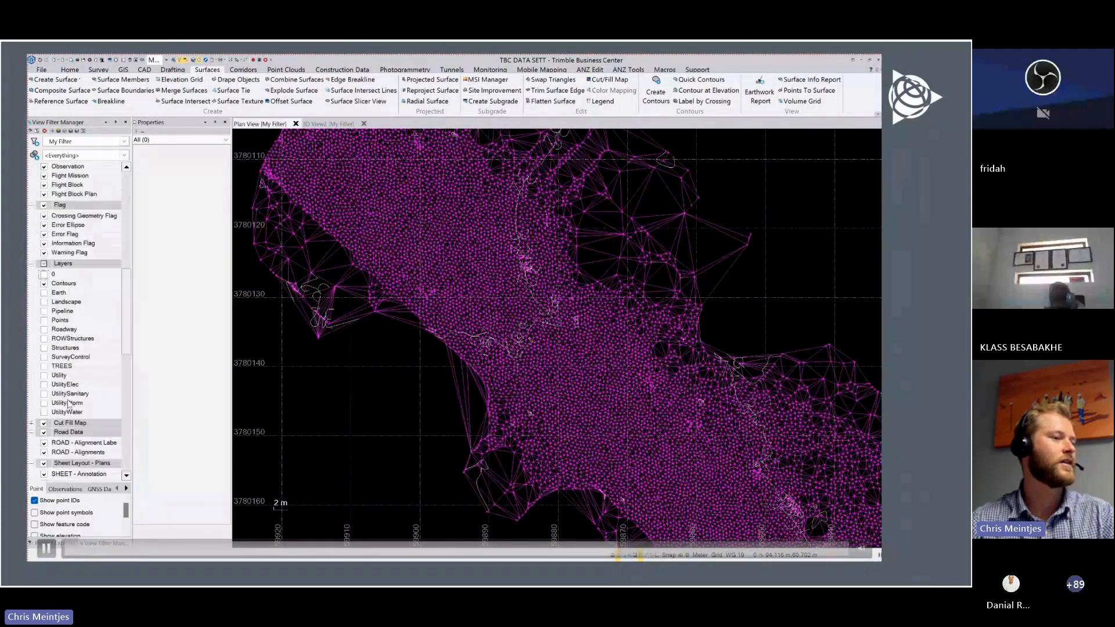
scroll(69, 404, "down", 10)
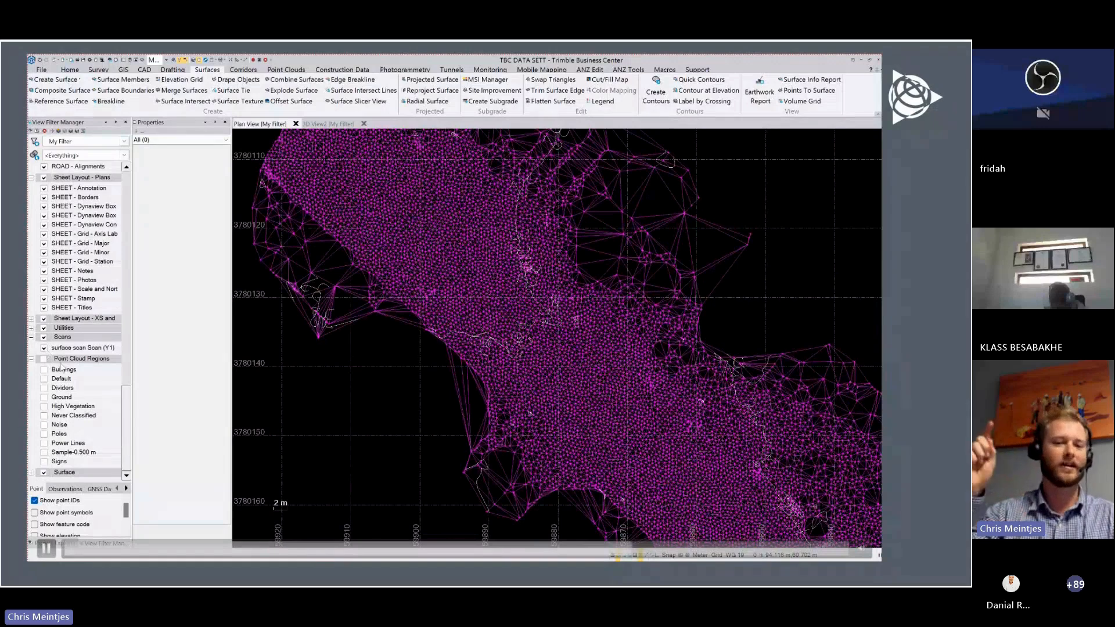
left_click(31, 473)
left_click(45, 472)
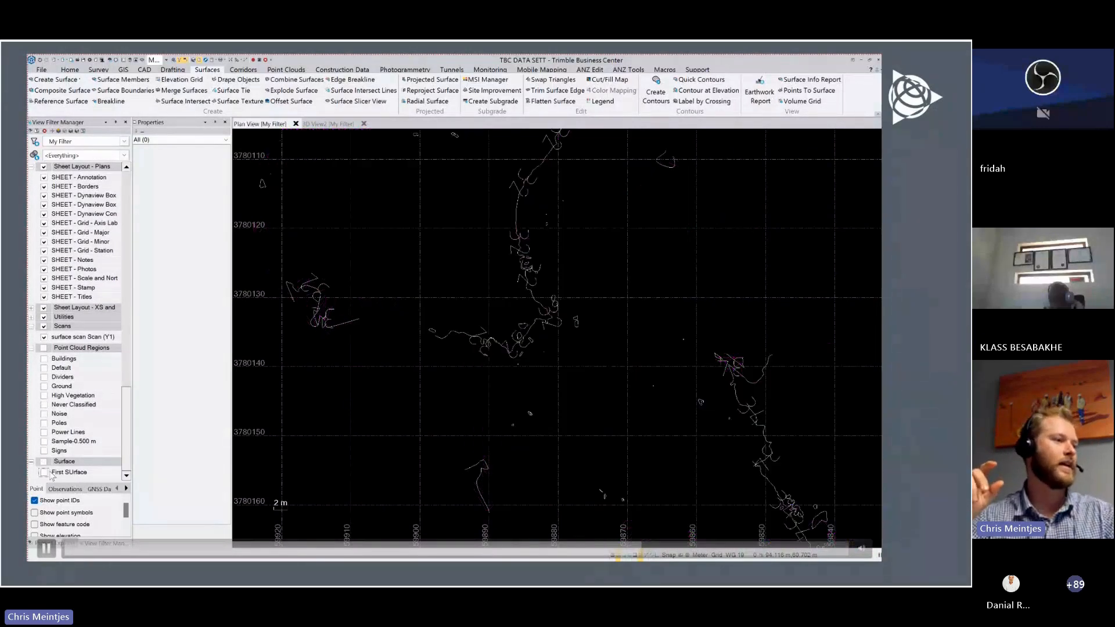
- Select the 32 contour label at the bend of the western contour and set its text height to 1.5
scroll(581, 314, "up", 2)
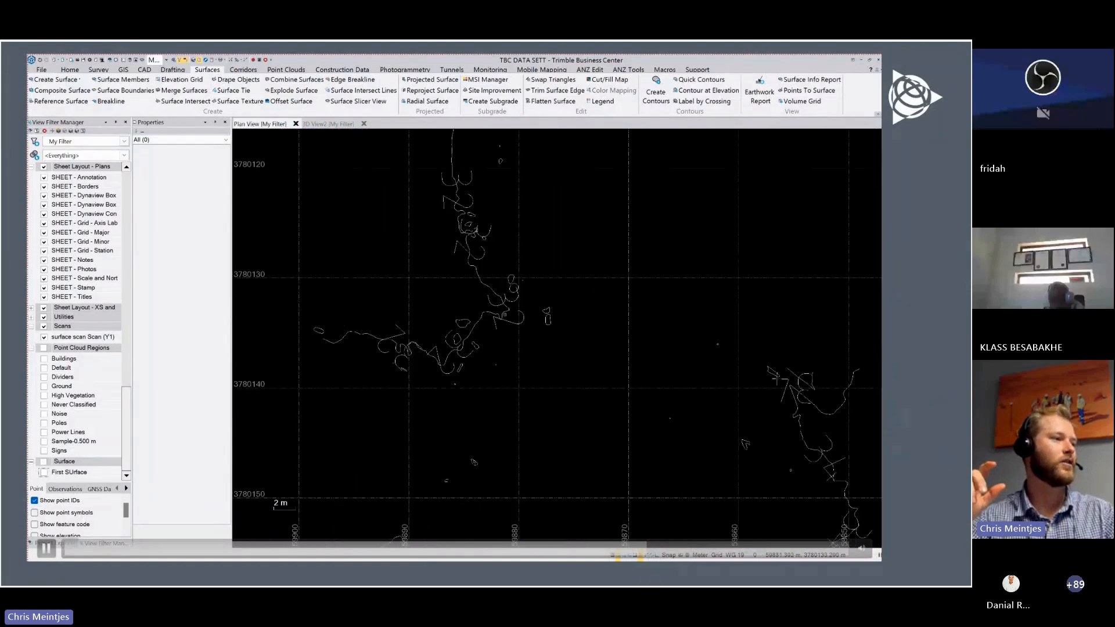
scroll(499, 311, "up", 1)
left_click(525, 323)
scroll(526, 326, "down", 2)
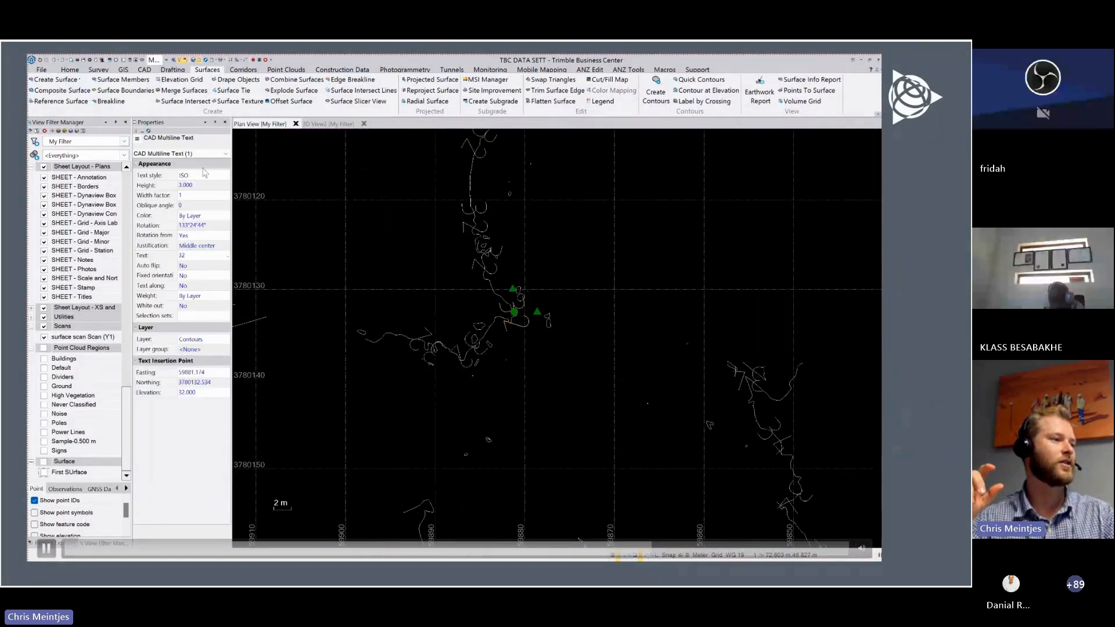
left_click(198, 153)
left_click(198, 168)
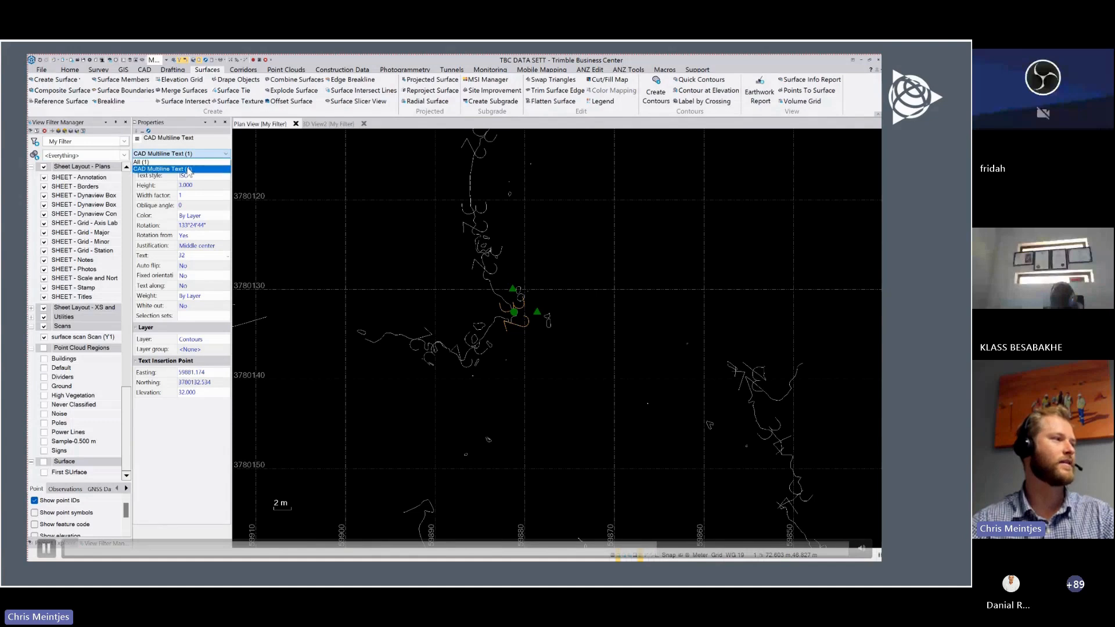
left_click(204, 184)
double_click(205, 184)
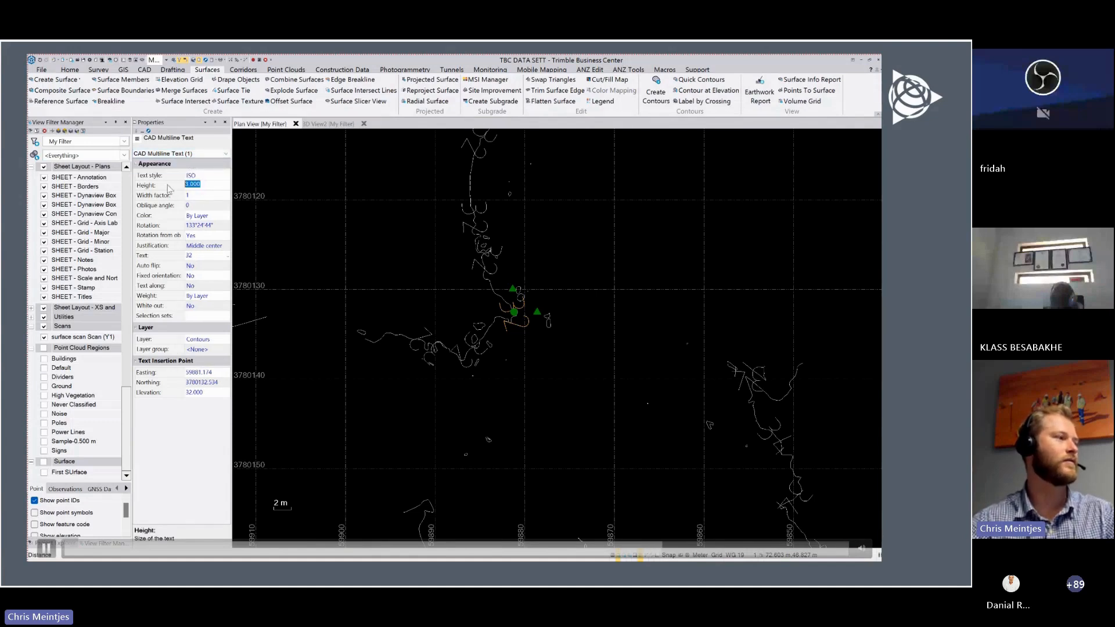
type("1.5")
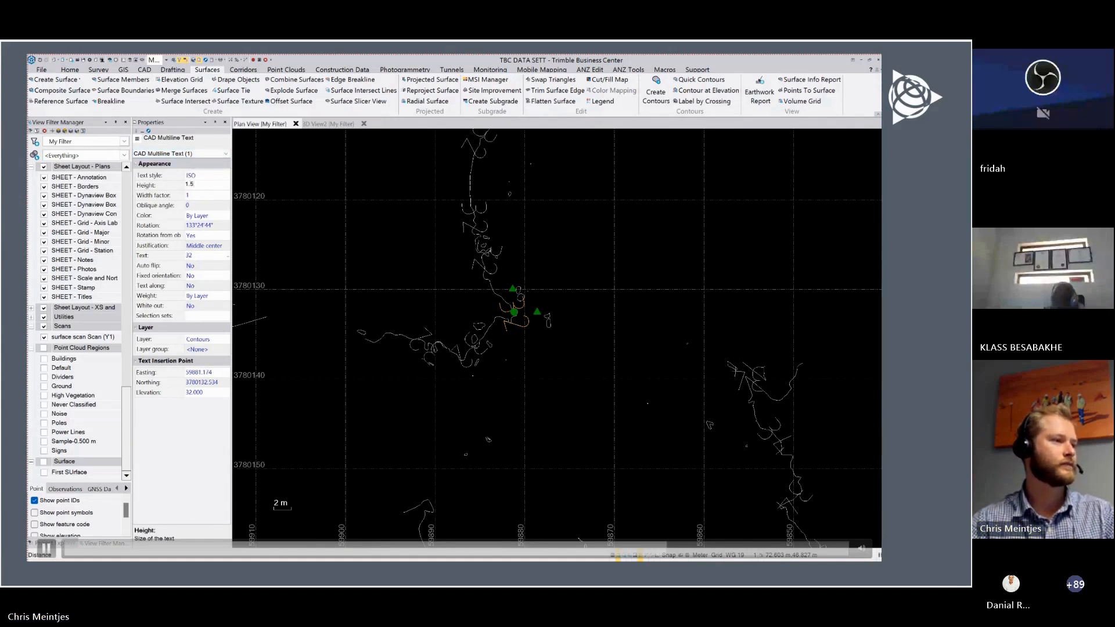
key("Return")
scroll(561, 292, "up", 2)
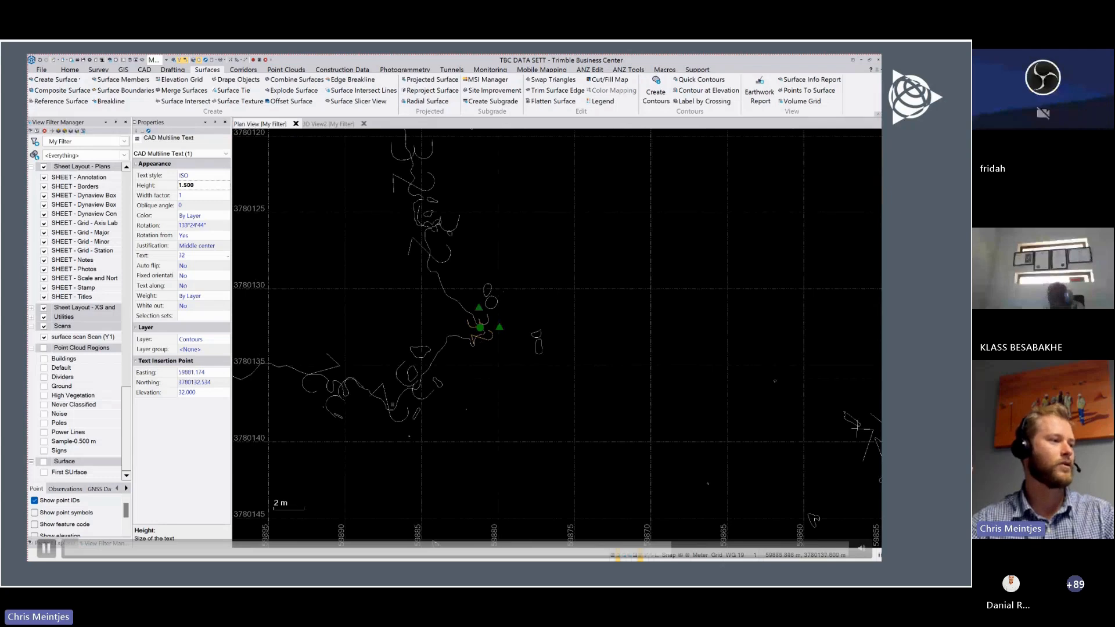
scroll(374, 394, "down", 4)
left_click(226, 154)
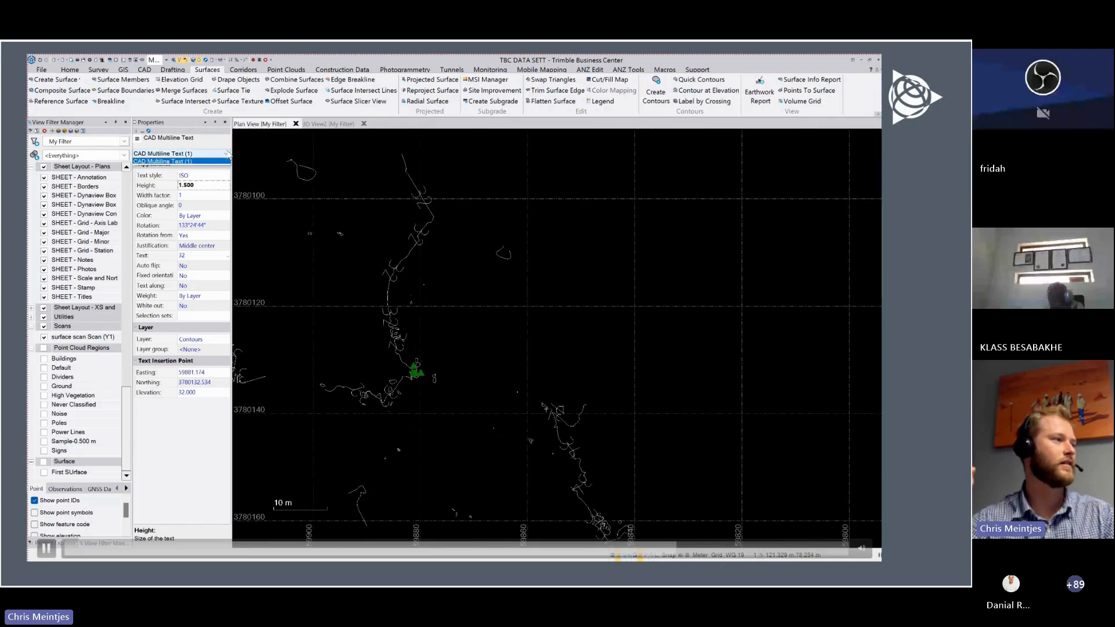
left_click(191, 161)
left_click(206, 185)
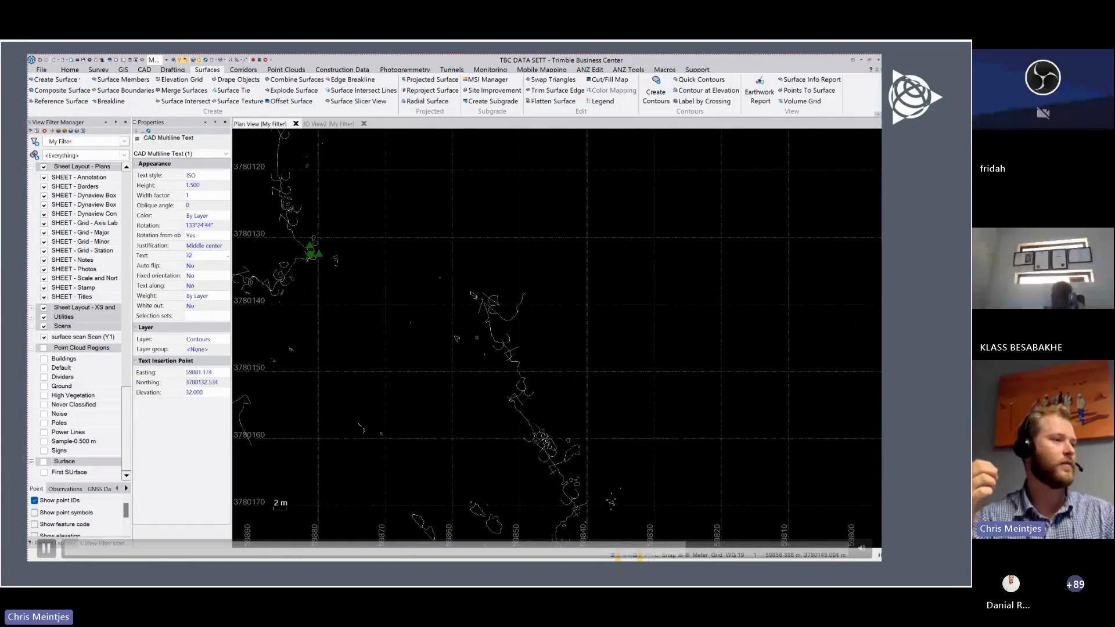
- Move the 34 label in the upper part of the eastern contour off the line, to about easting 59853.2, northing 3780147.6
left_click(531, 372)
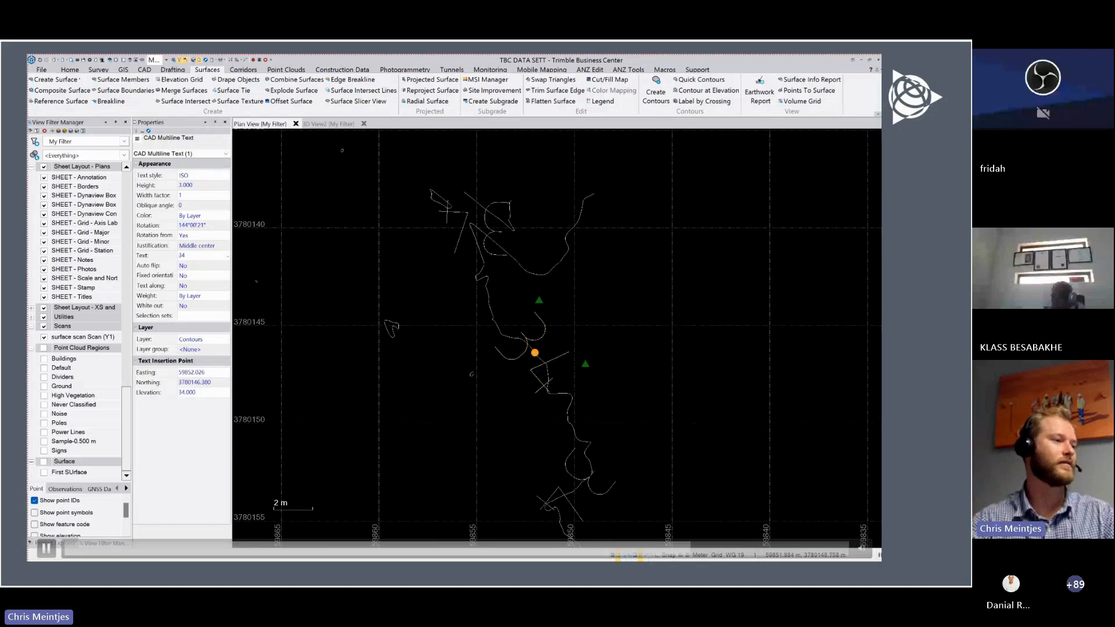
left_click_drag(535, 353, 512, 376)
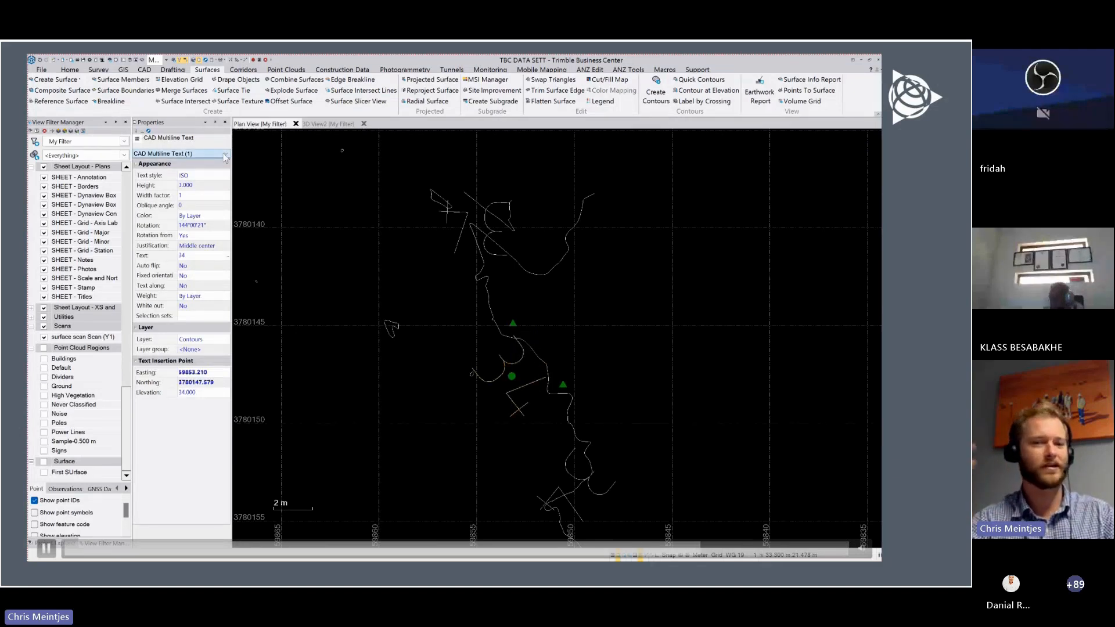
- Select all contours with their labels, narrow the selection to the CAD multiline texts and set their text height to 1.5
scroll(456, 314, "down", 10)
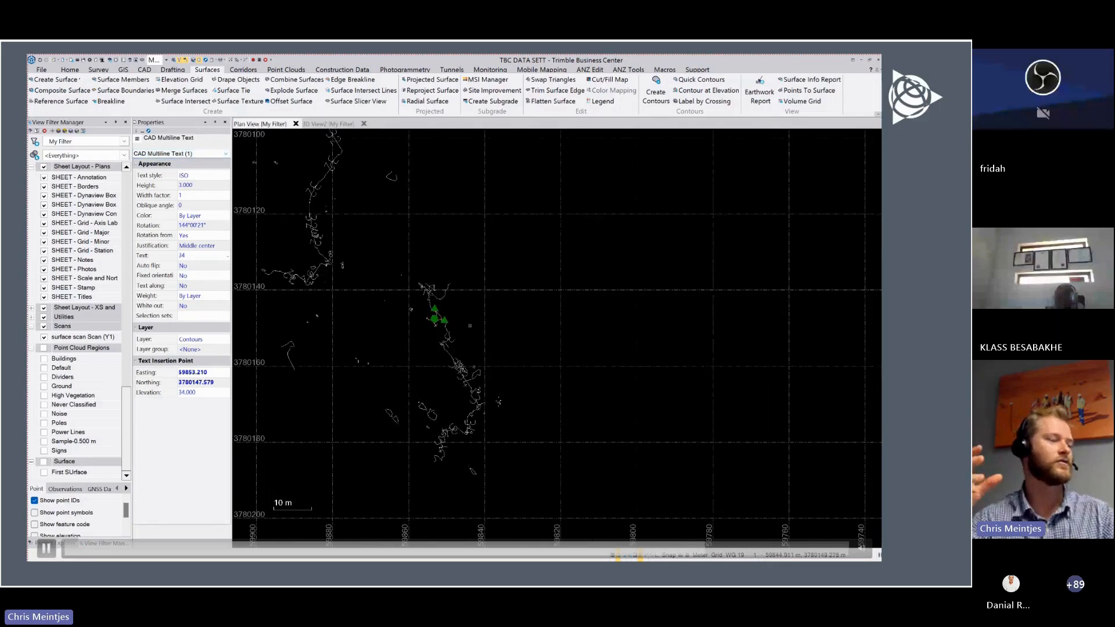
left_click_drag(319, 189, 527, 394)
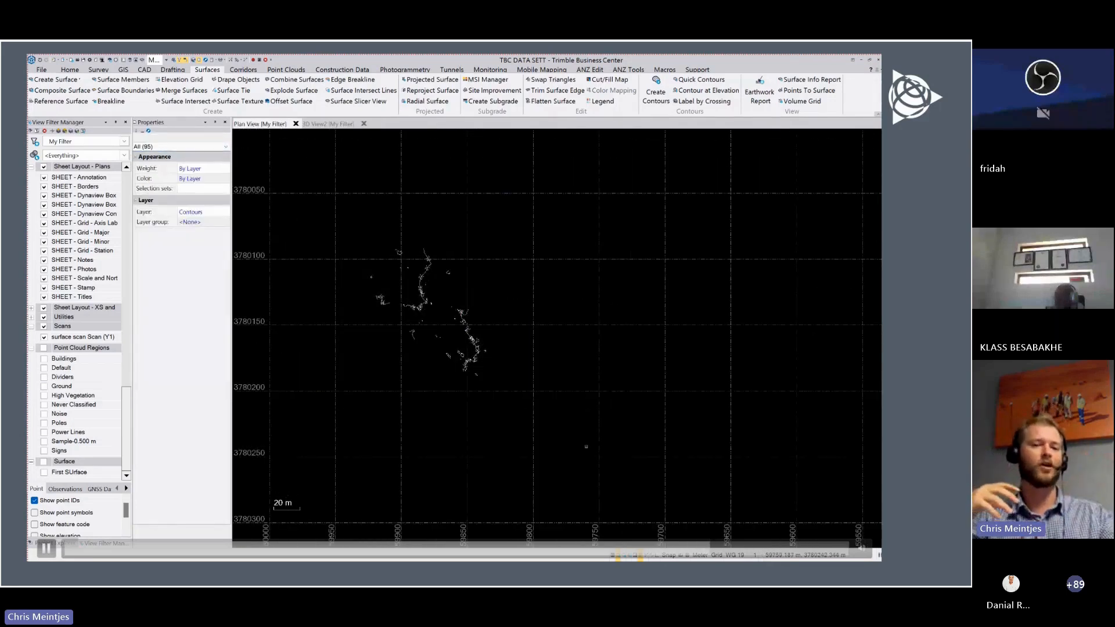
left_click(198, 147)
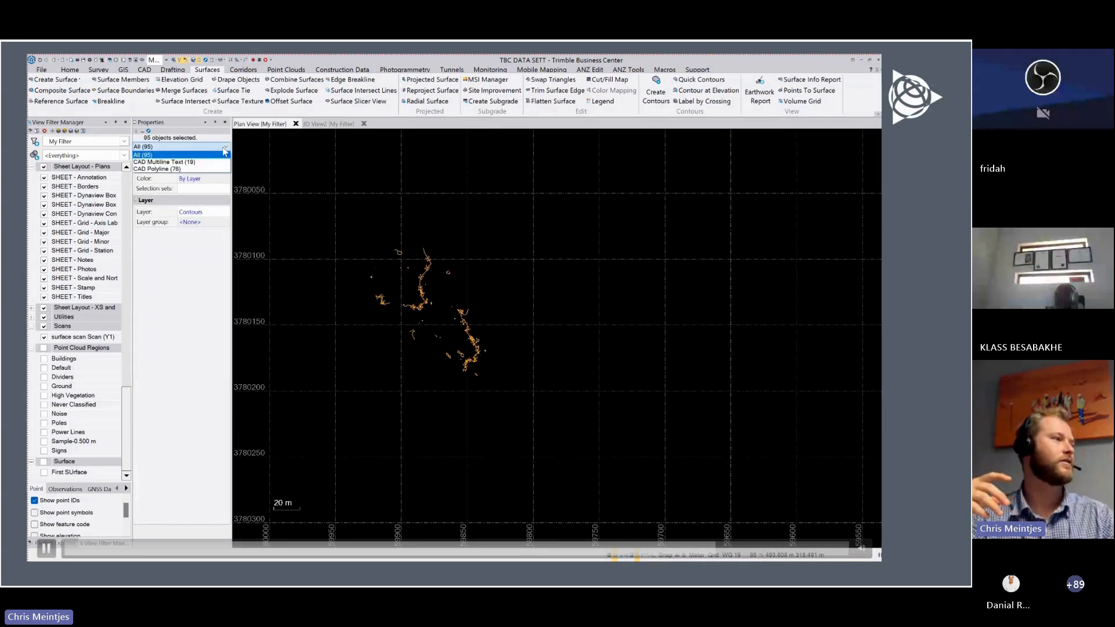
left_click(198, 165)
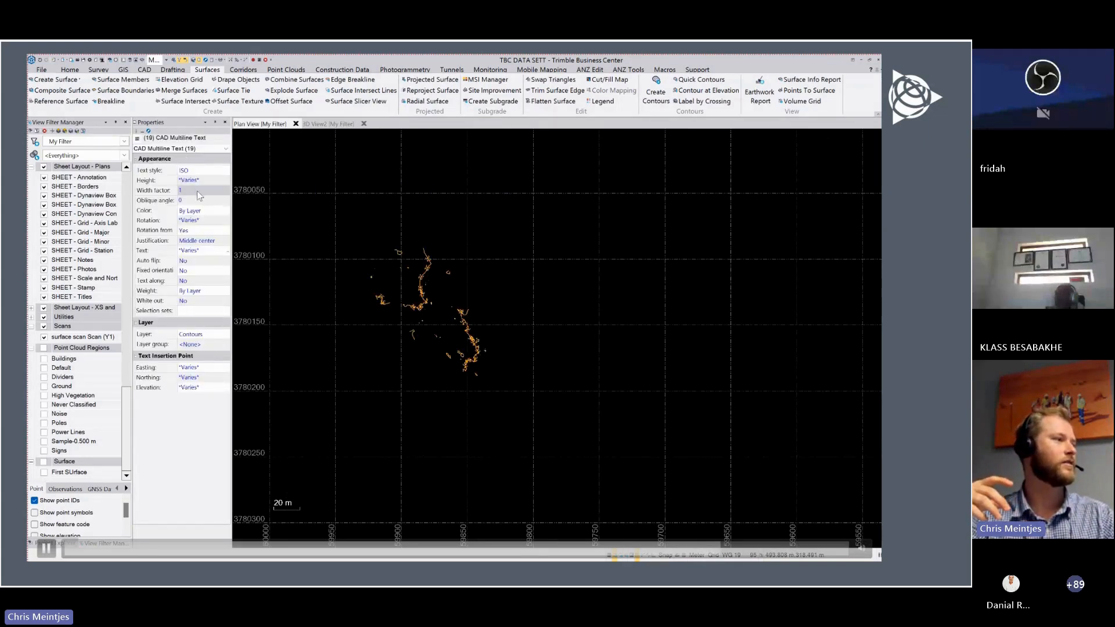
left_click(209, 180)
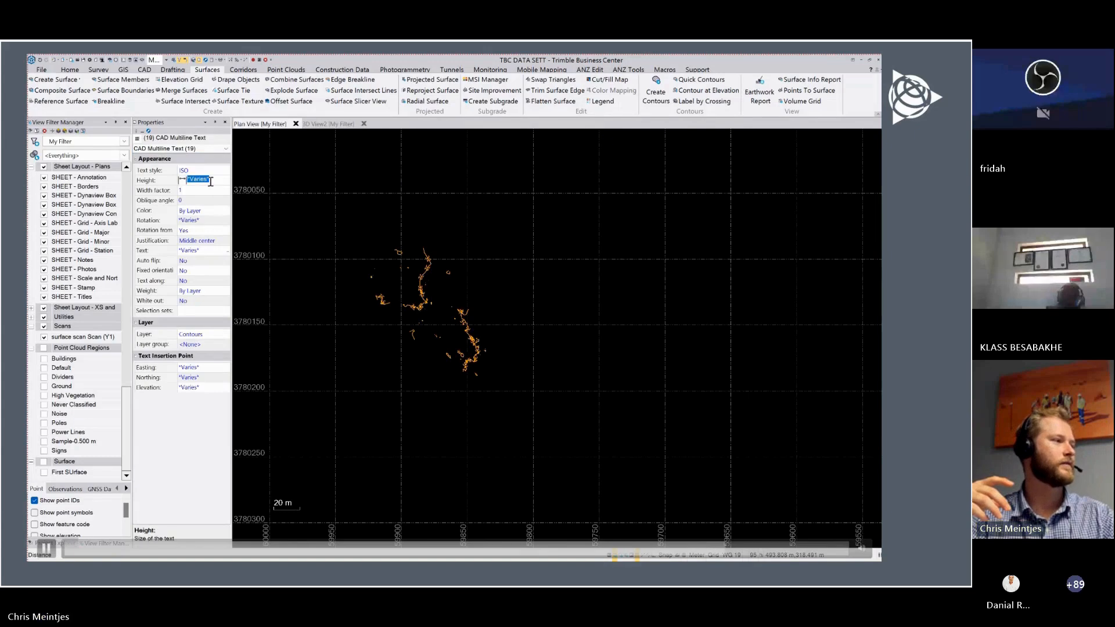
type("1.5")
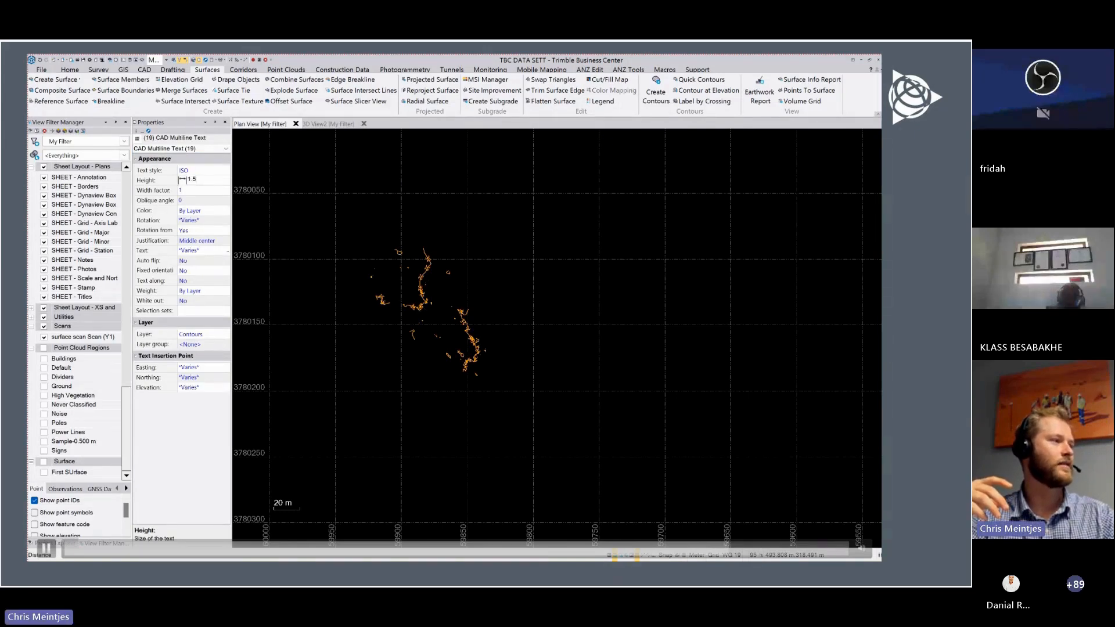
key("Tab")
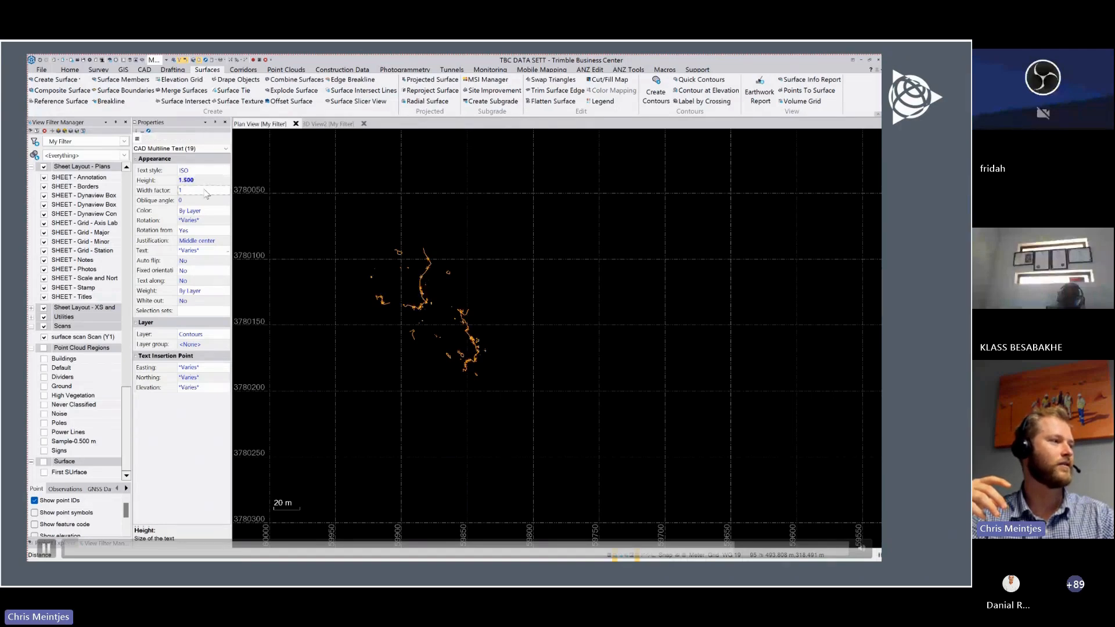
- Move the 34 label at the eastern contour's upper notch to about easting 59849.2, northing 3780153.9
scroll(441, 293, "up", 10)
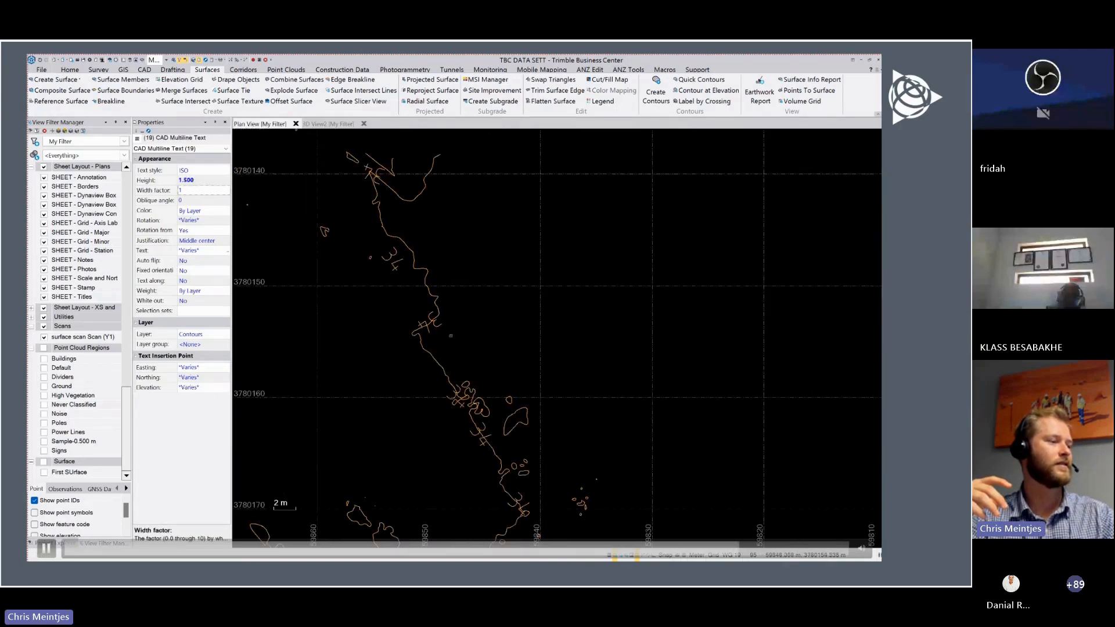
left_click(450, 336)
left_click(436, 326)
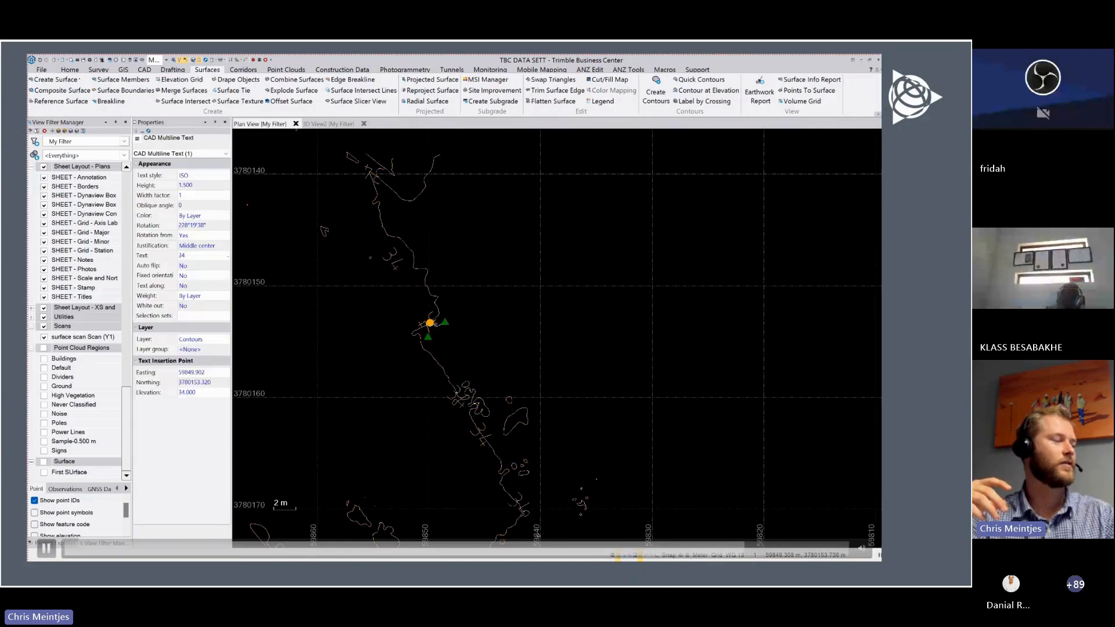
left_click(437, 329)
- Move the 34 label near the eastern contour's southern end to about easting 59852.7, northing 3780180.9, and clear the selection
scroll(458, 321, "down", 2)
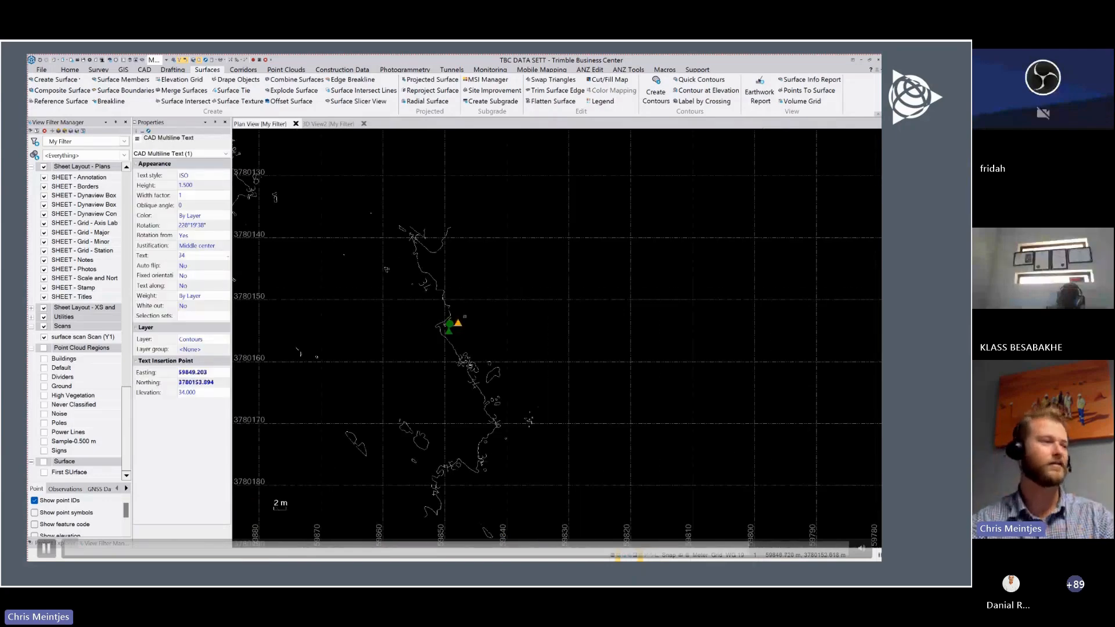
scroll(467, 378, "up", 3)
scroll(466, 374, "down", 3)
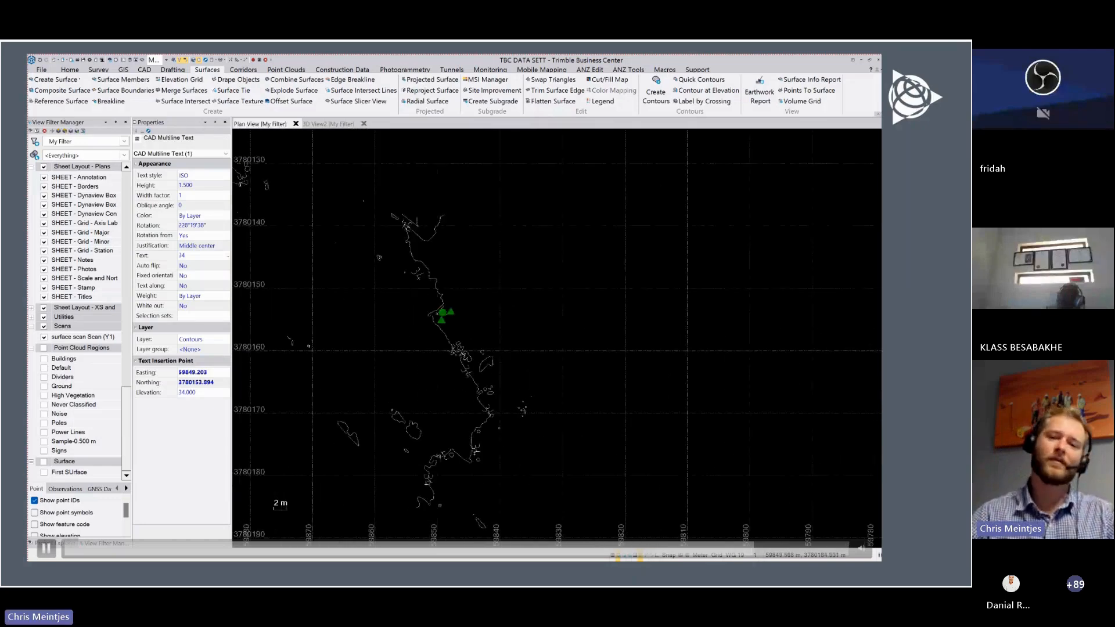
scroll(437, 503, "up", 2)
left_click(420, 460)
left_click(420, 461)
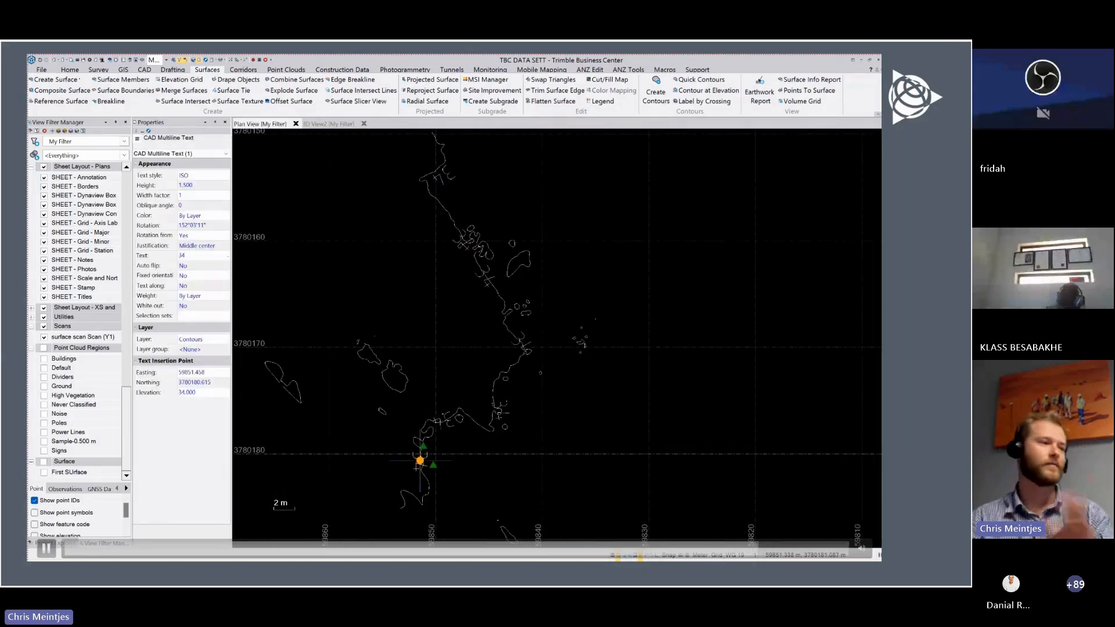
left_click(406, 463)
scroll(433, 462, "down", 2)
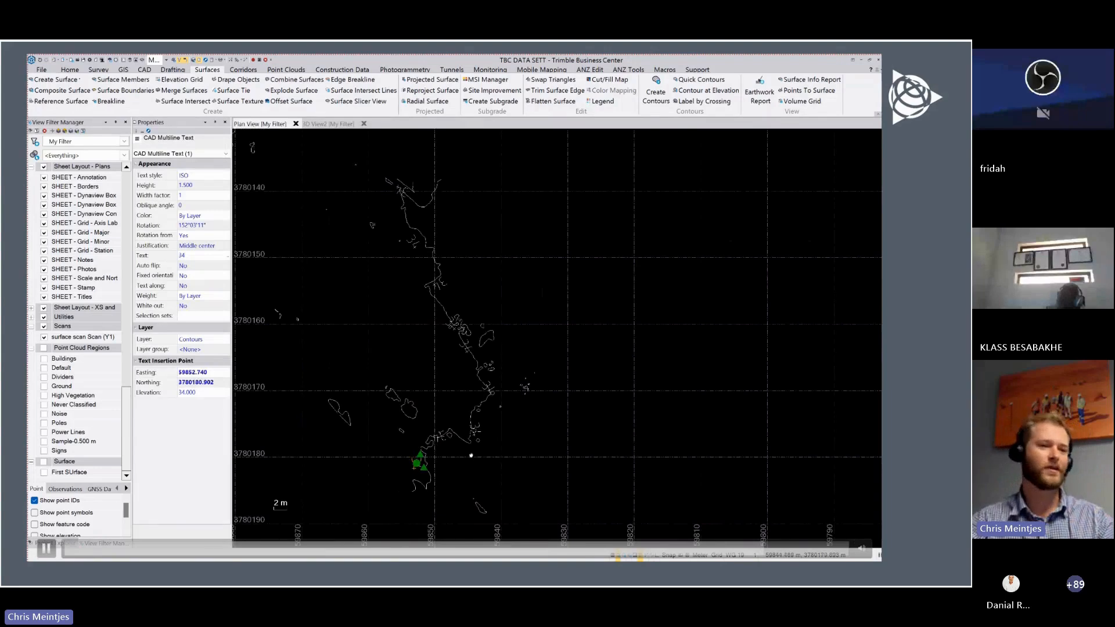
middle_click_drag(471, 455, 644, 491)
scroll(633, 458, "down", 2)
left_click(712, 381)
- Show the Earth, Roadway and UtilityElec layers together with the contours in the view filter
scroll(712, 380, "down", 2)
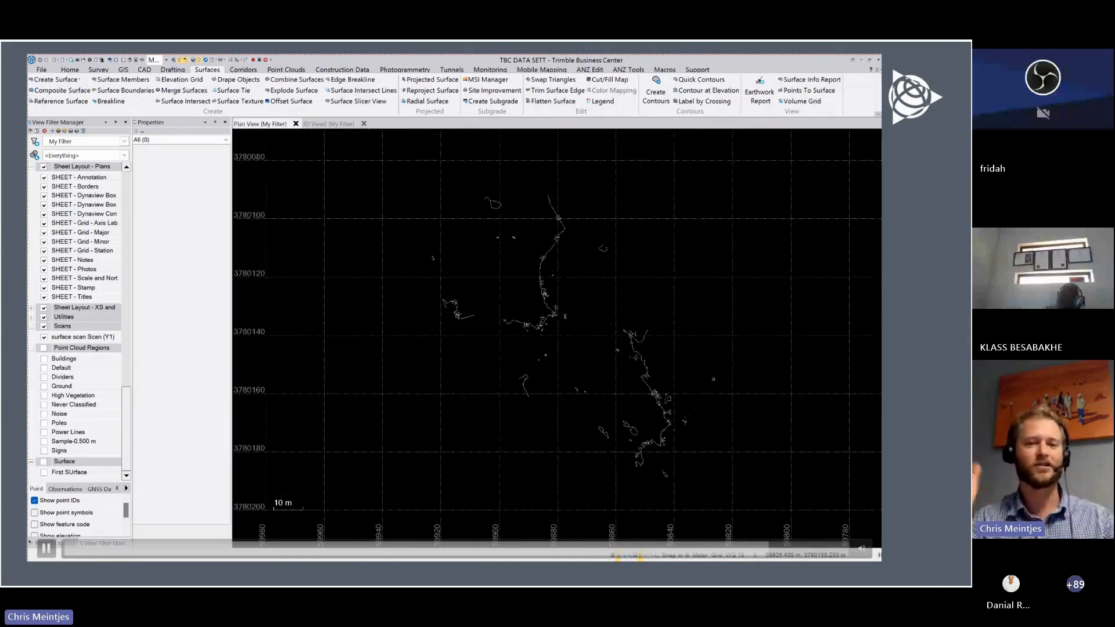
middle_click_drag(667, 336, 635, 349)
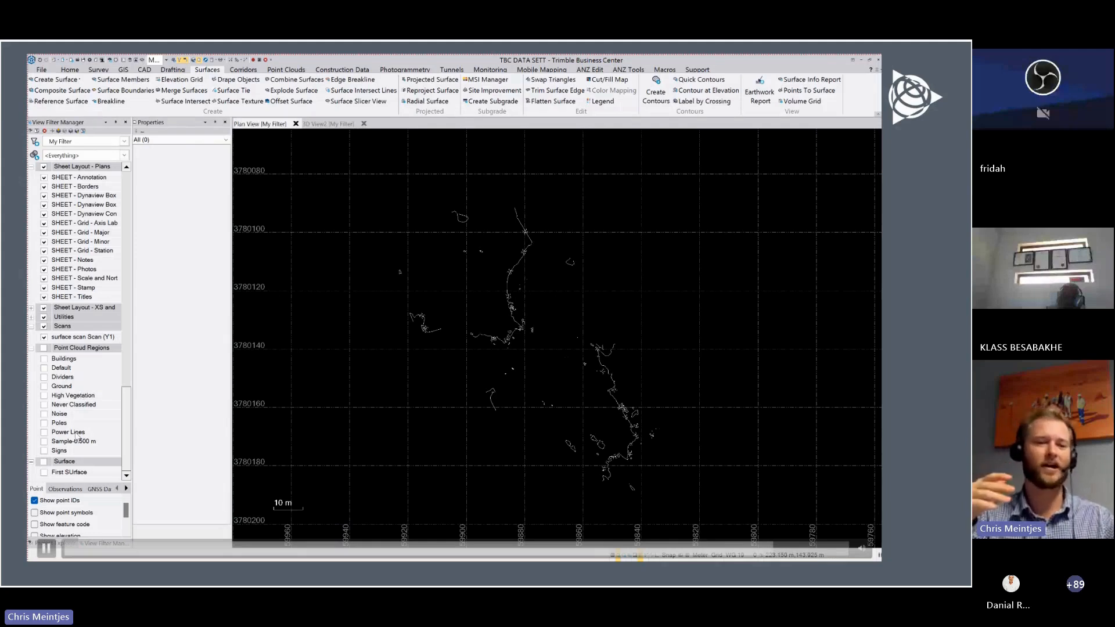
scroll(63, 364, "up", 10)
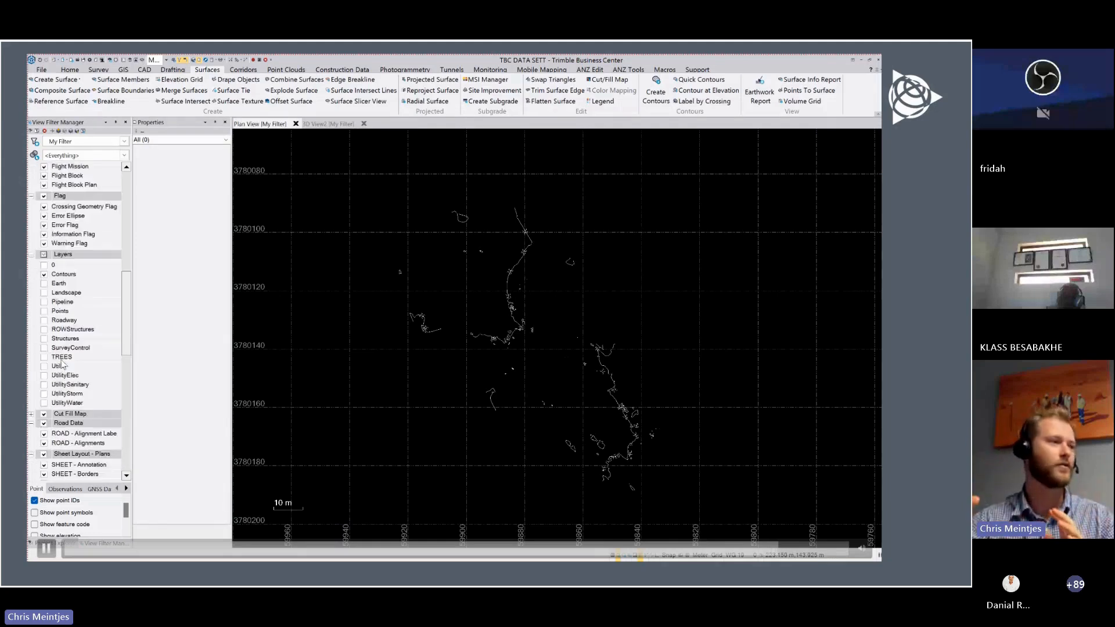
scroll(62, 364, "up", 1)
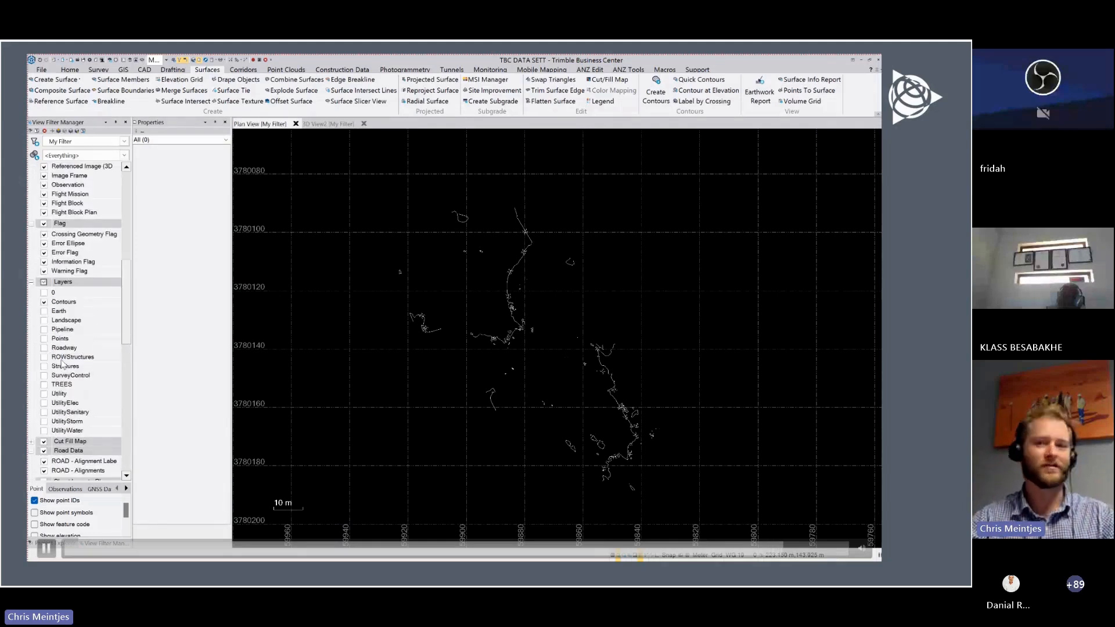
left_click(44, 312)
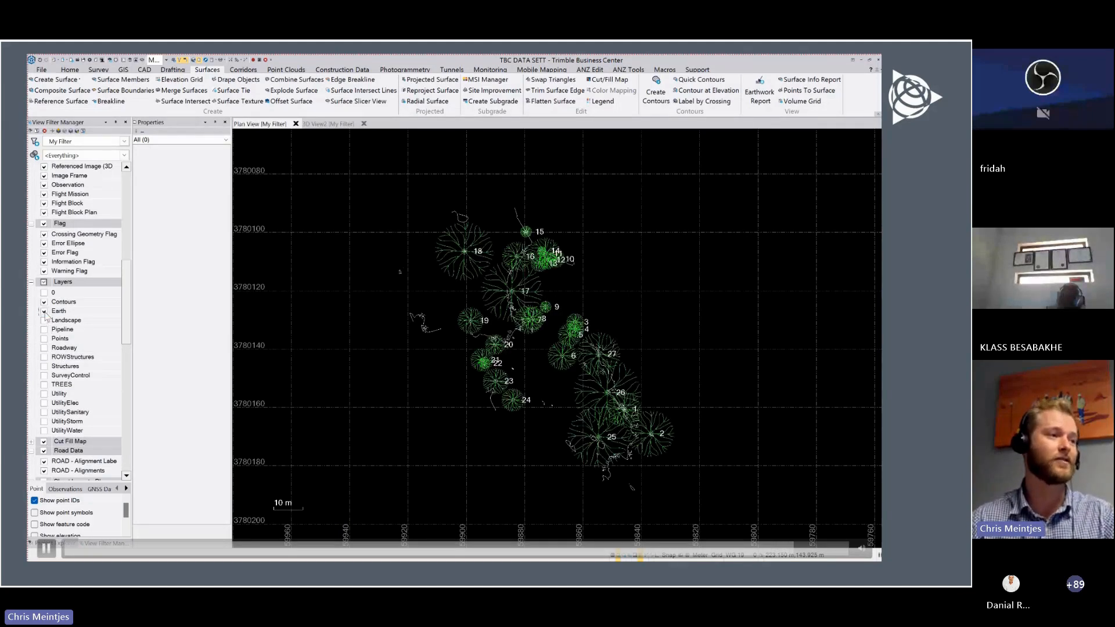
left_click(44, 347)
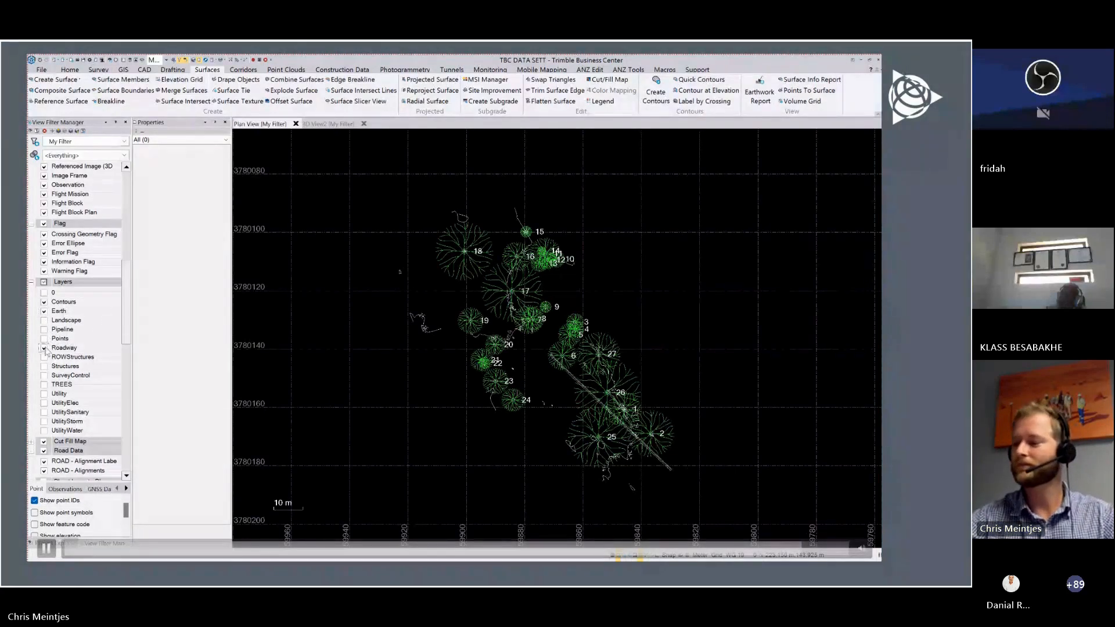
left_click(44, 403)
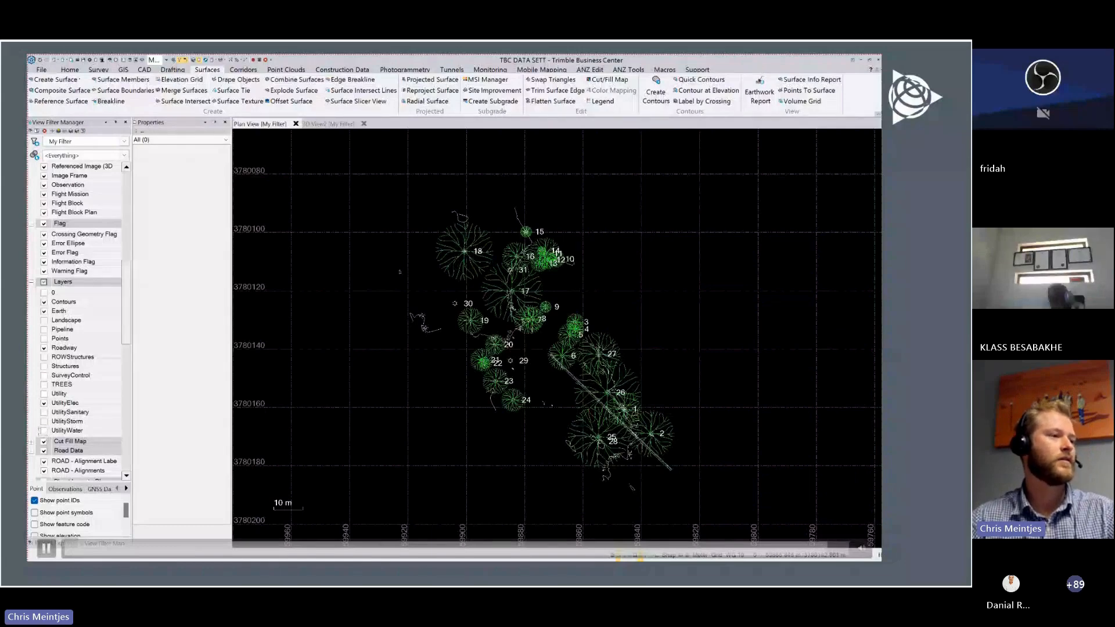
scroll(576, 359, "up", 3)
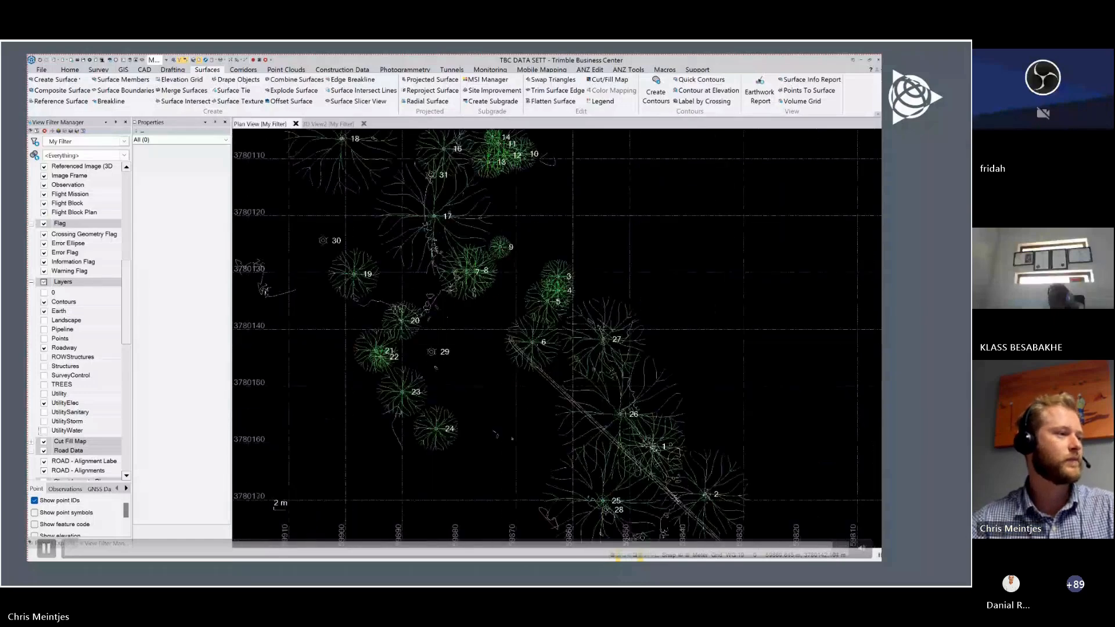
scroll(668, 322, "down", 2)
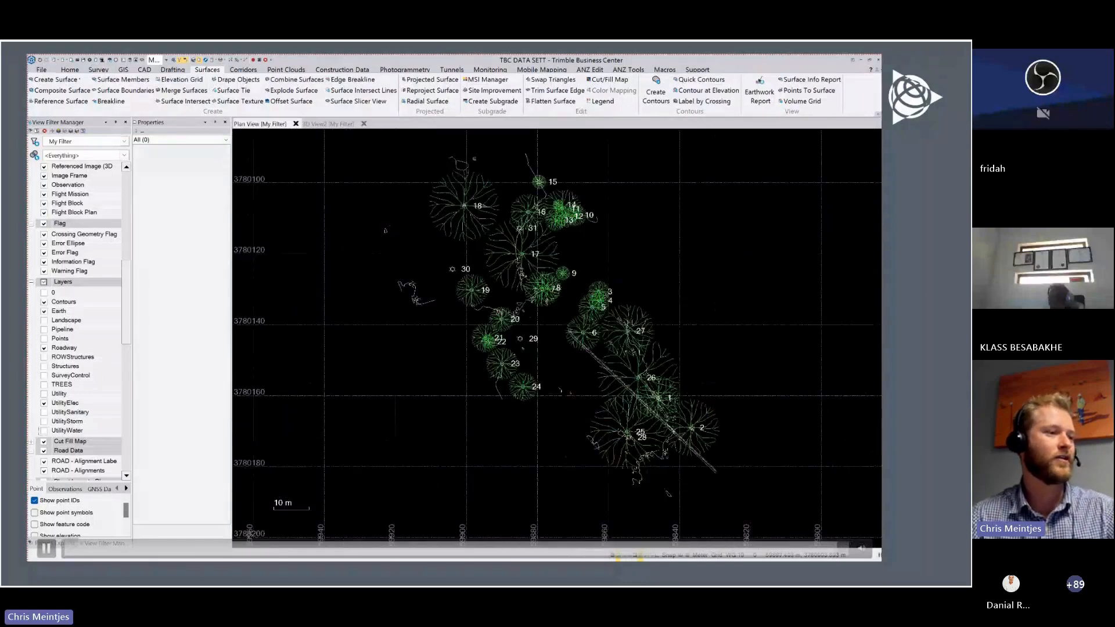
middle_click_drag(639, 325, 597, 358)
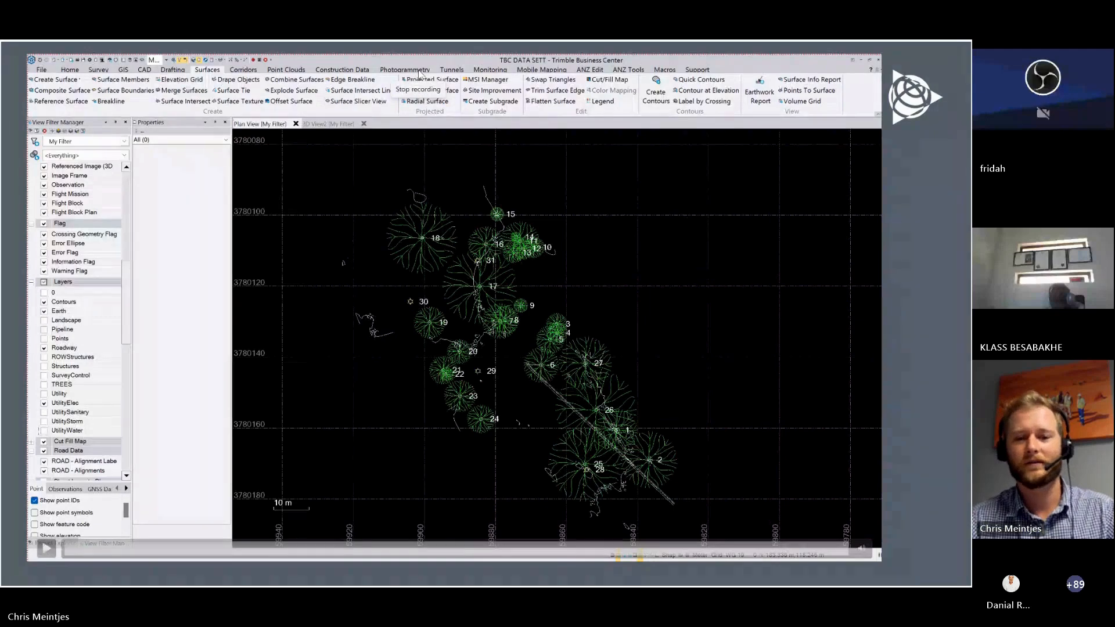
key("Right")
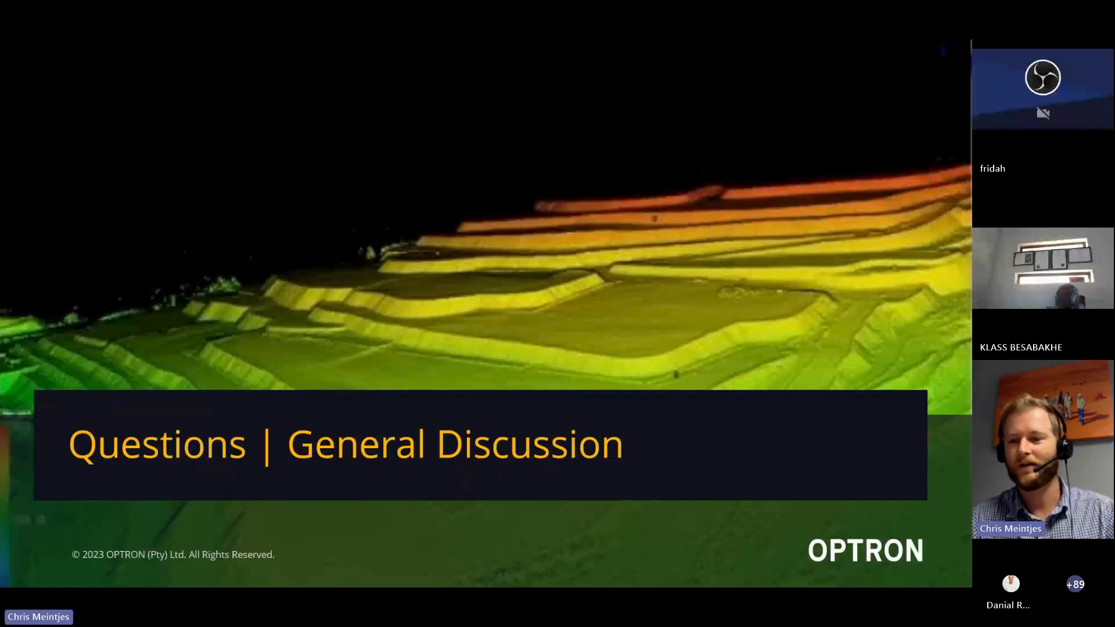